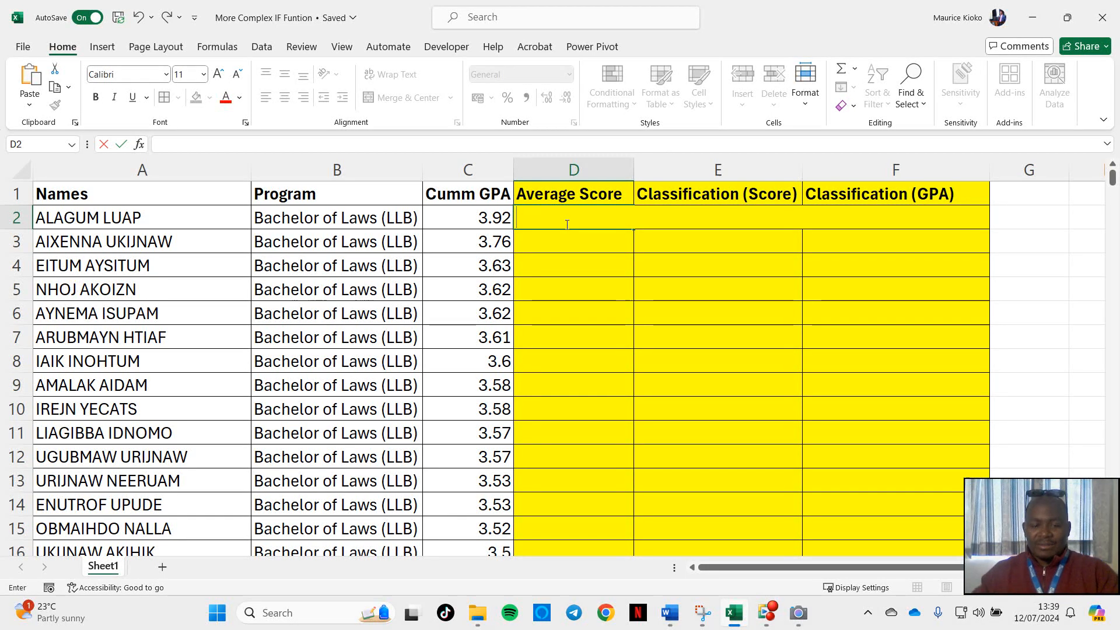
Begin the Average Score formula in D2 with an IF and AND test reading =IF(AND(C2<=4,C2>=3.68.
{"action": "type", "text": "="}
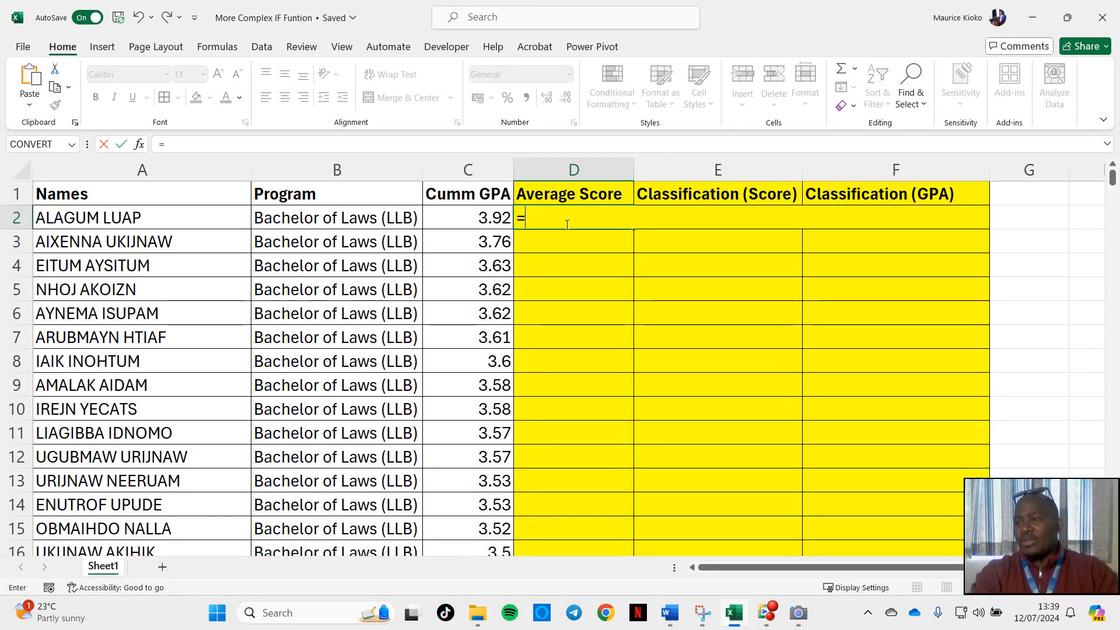
{"action": "type", "text": "IF("}
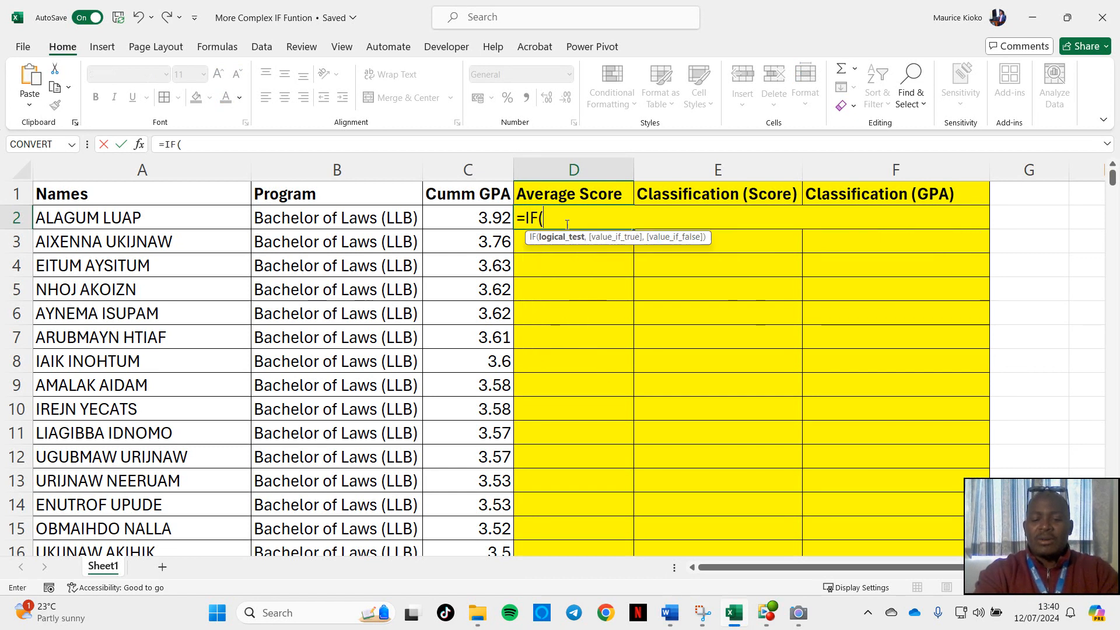
{"action": "type", "text": "AND"}
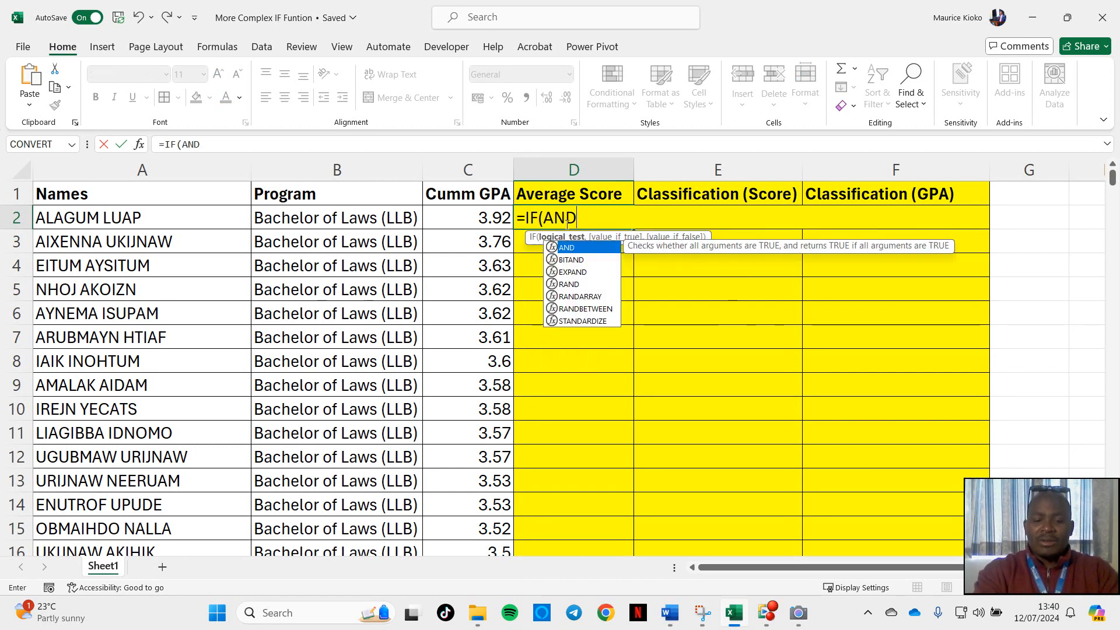
{"action": "type", "text": "(C2"}
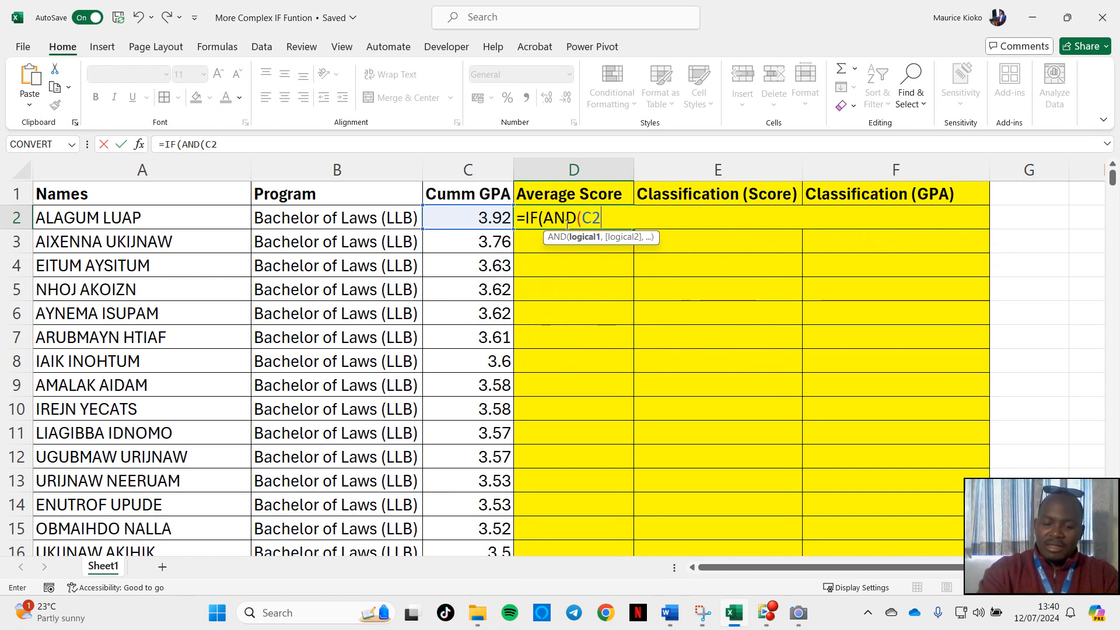
{"action": "type", "text": "<=4,"}
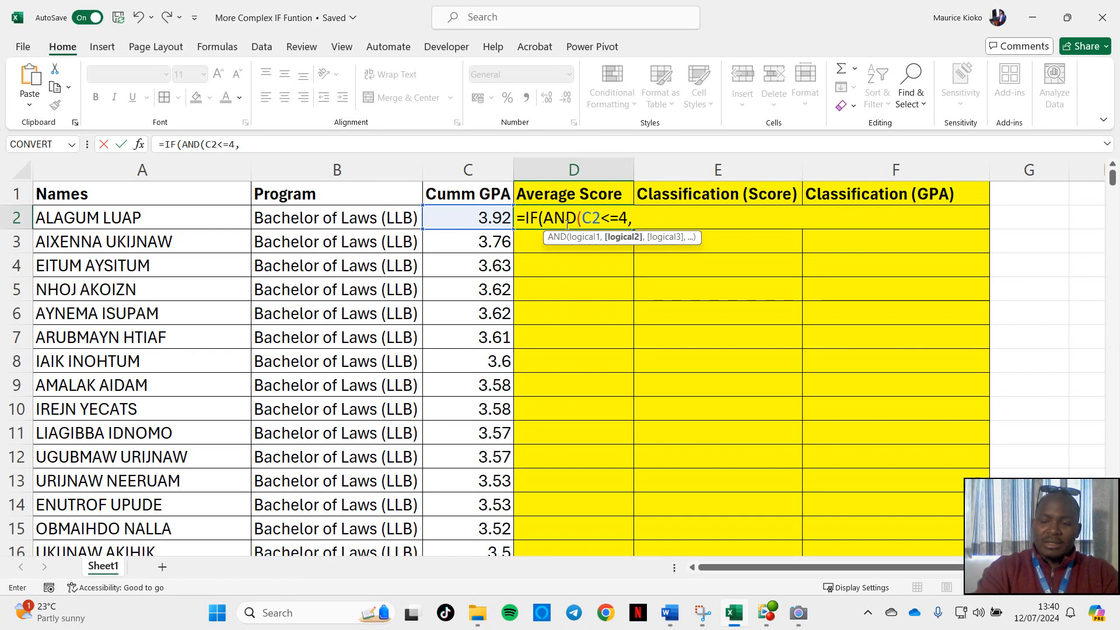
{"action": "type", "text": "C"}
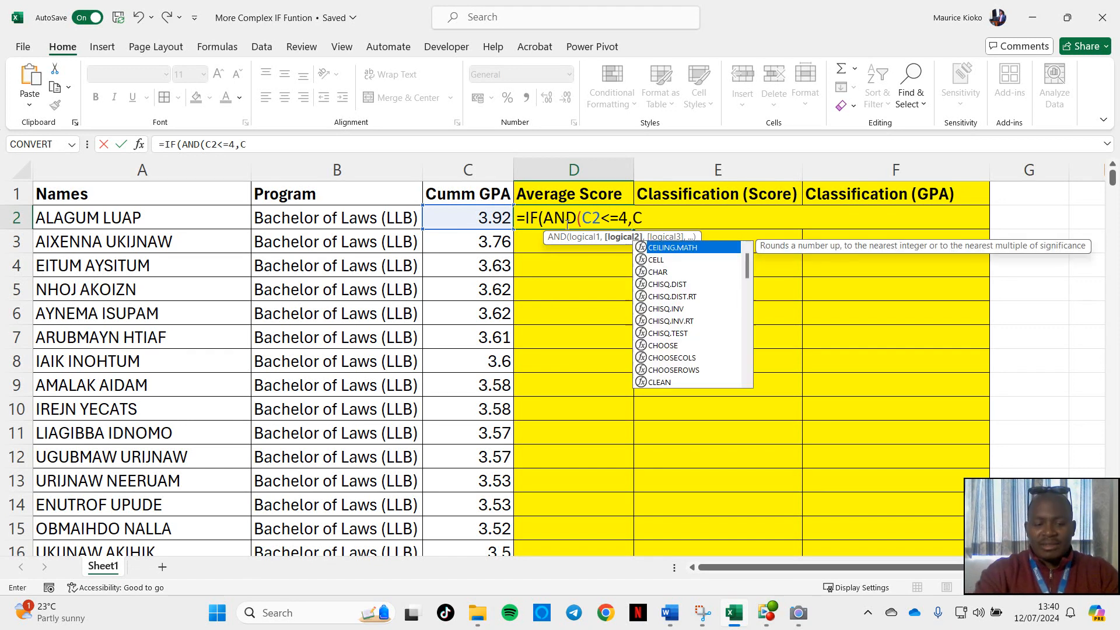
{"action": "type", "text": "2>"}
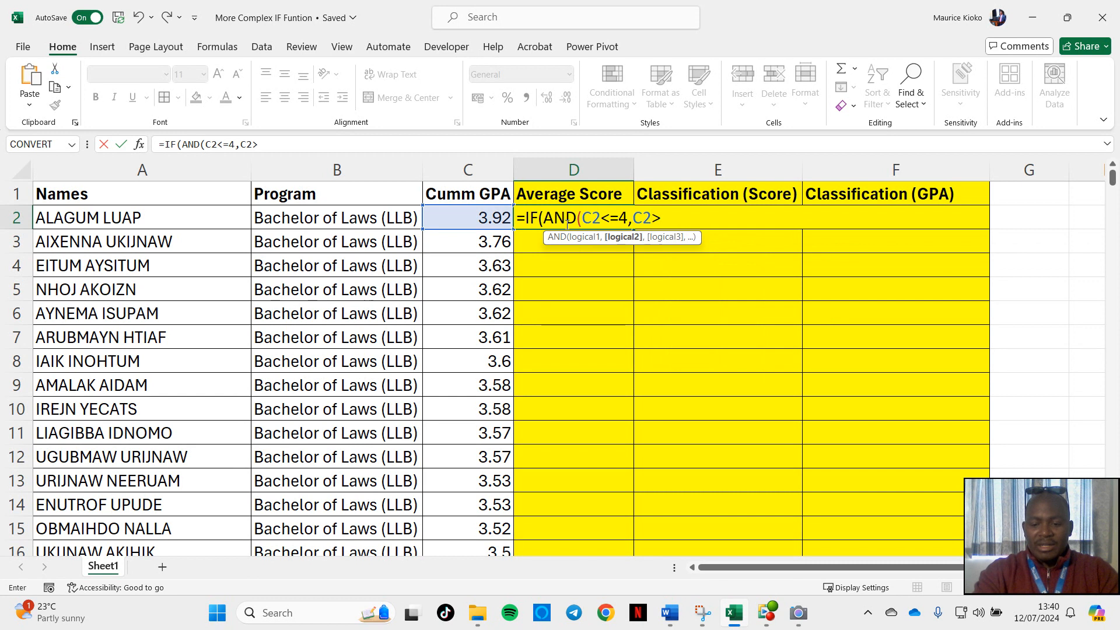
{"action": "type", "text": "=3.68"}
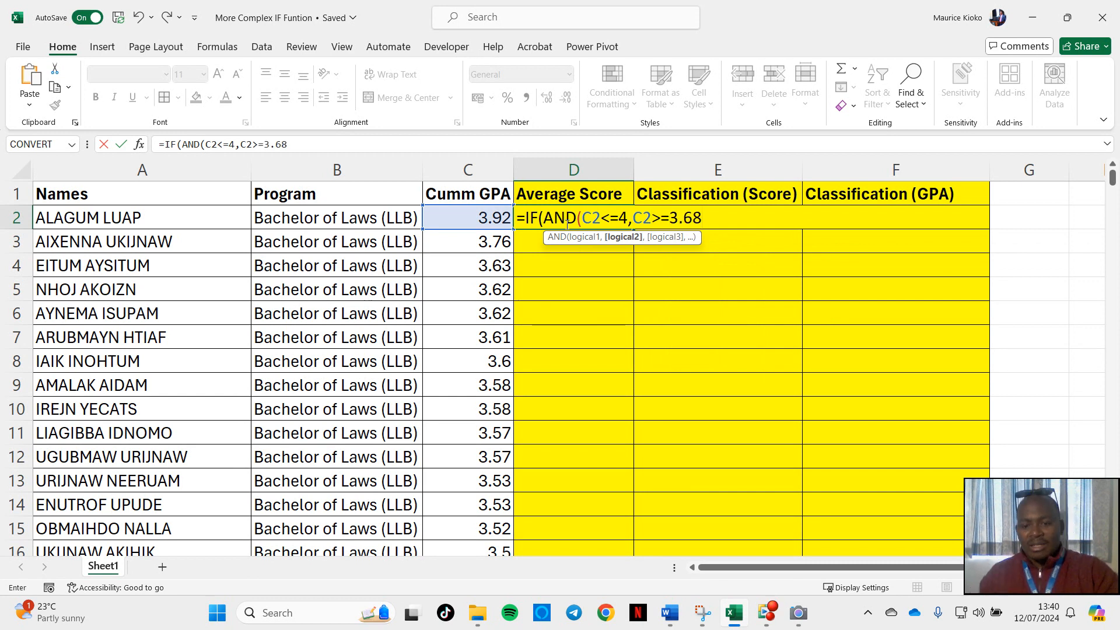
Check the First Class percent range in the classification table of Word's Document2, and return to the Excel workbook.
{"action": "left_click", "coordinate": [669, 612]}
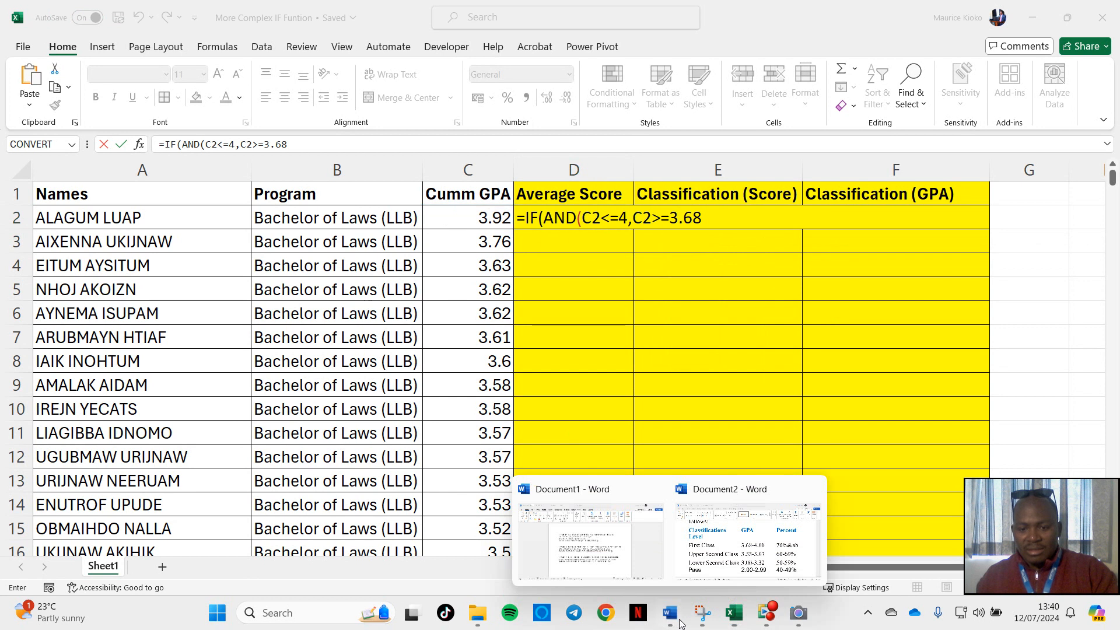
{"action": "left_click", "coordinate": [739, 554]}
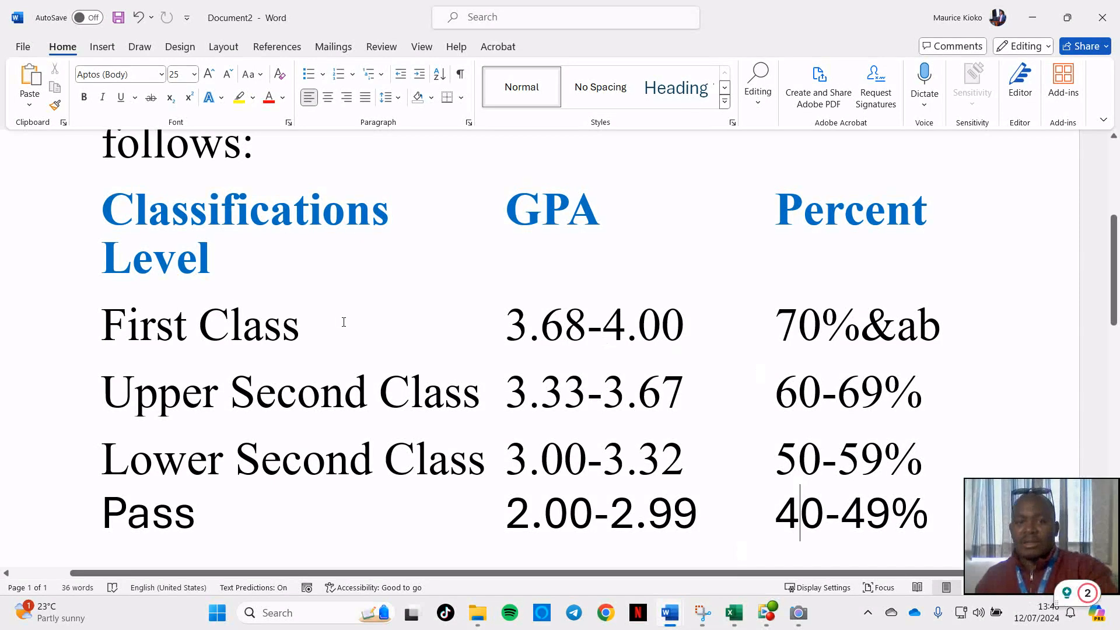
{"action": "left_click_drag", "start_coordinate": [958, 334], "coordinate": [772, 332]}
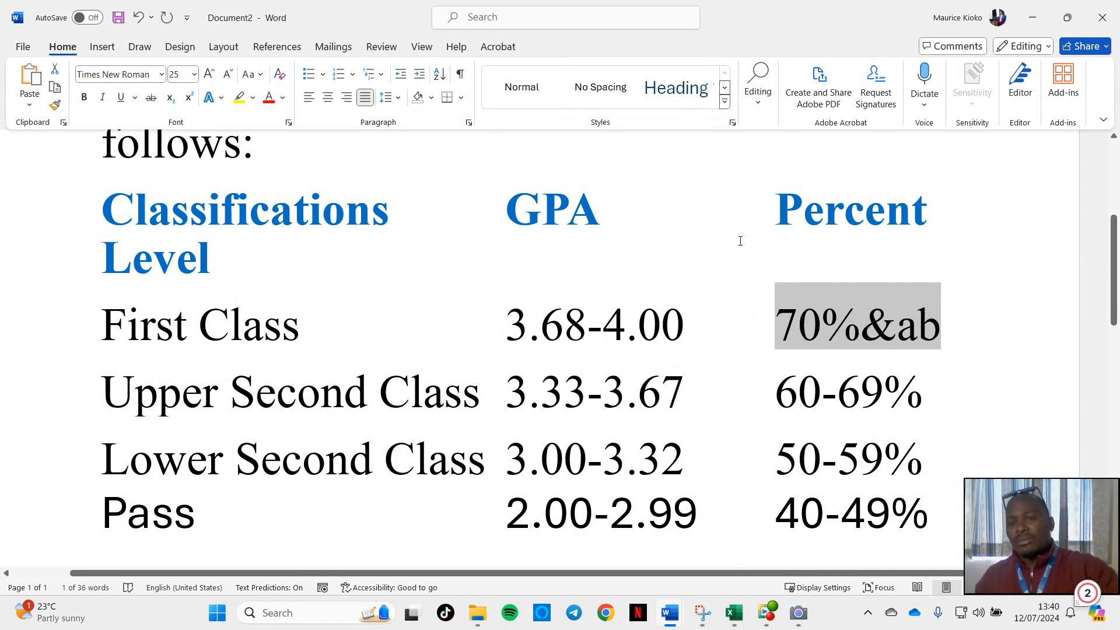
{"action": "left_click", "coordinate": [211, 258]}
{"action": "left_click", "coordinate": [1033, 17]}
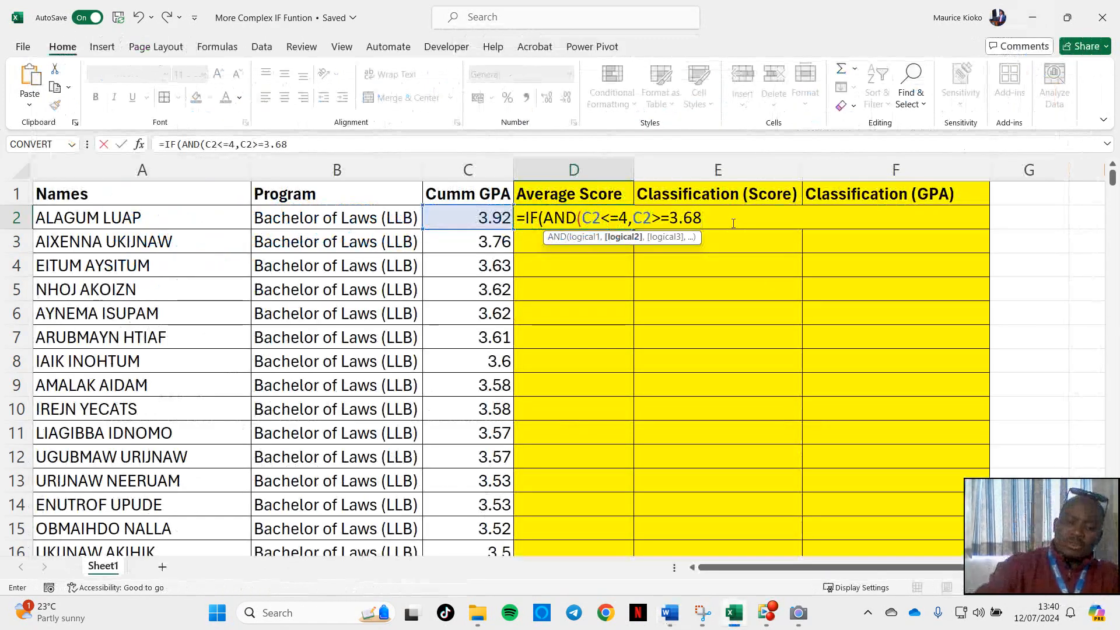
Close the AND test in D2's formula and start the value-if-true argument with (((C2-3.68).
{"action": "type", "text": ")"}
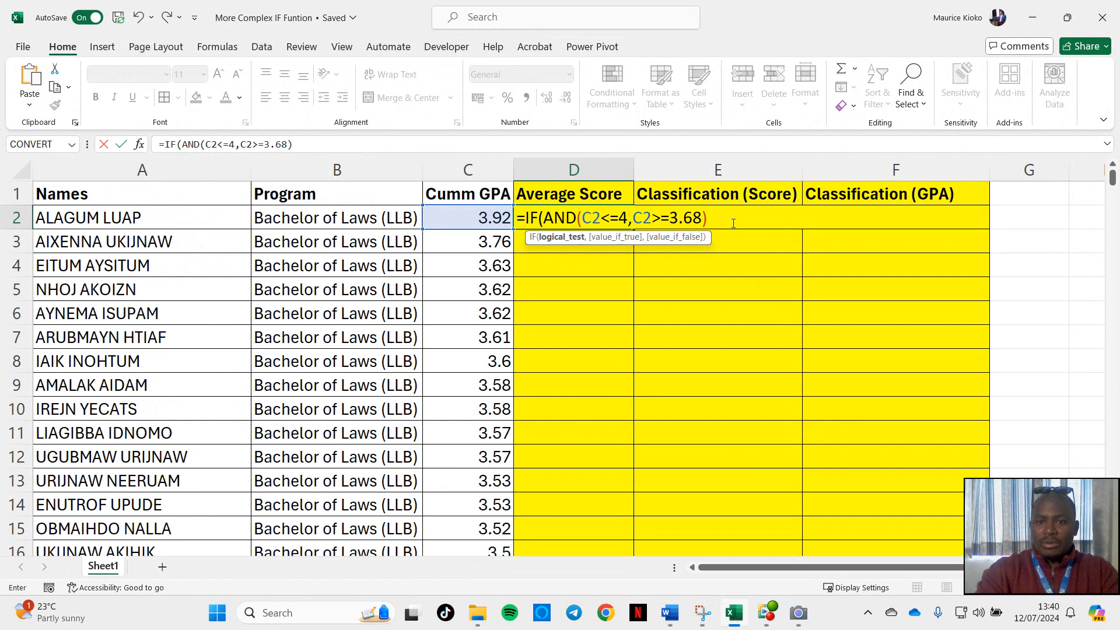
{"action": "type", "text": ","}
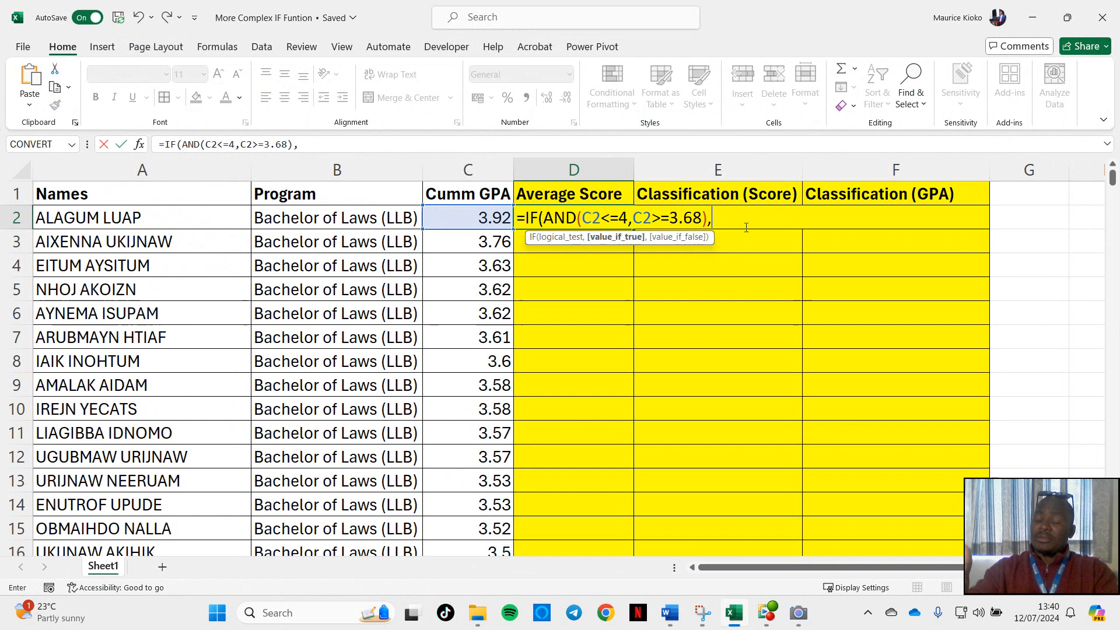
{"action": "type", "text": "((("}
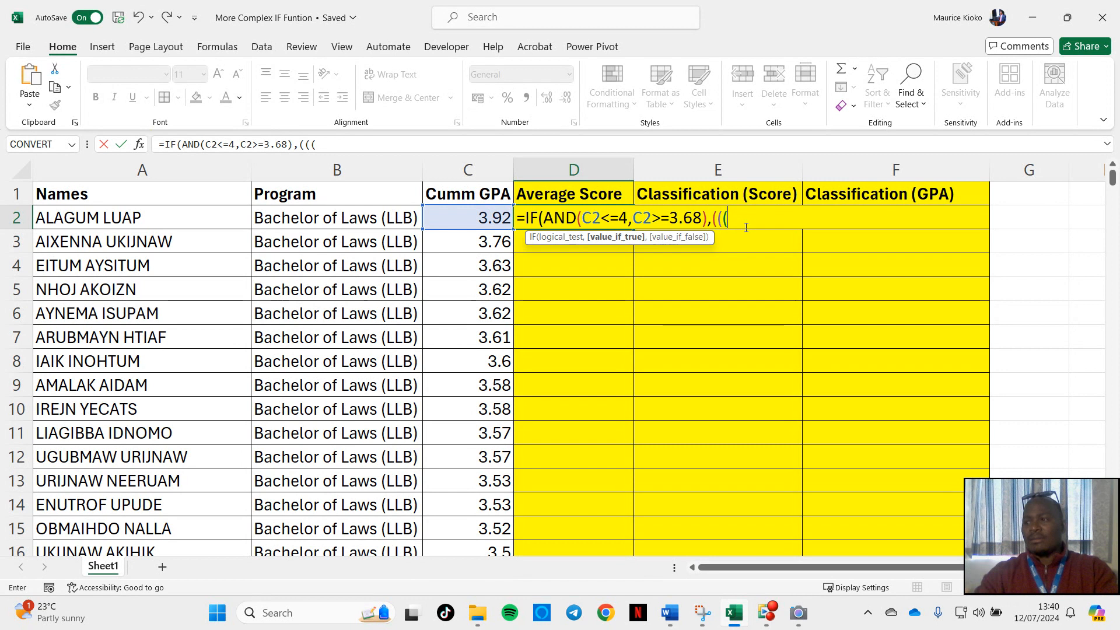
{"action": "type", "text": "C2"}
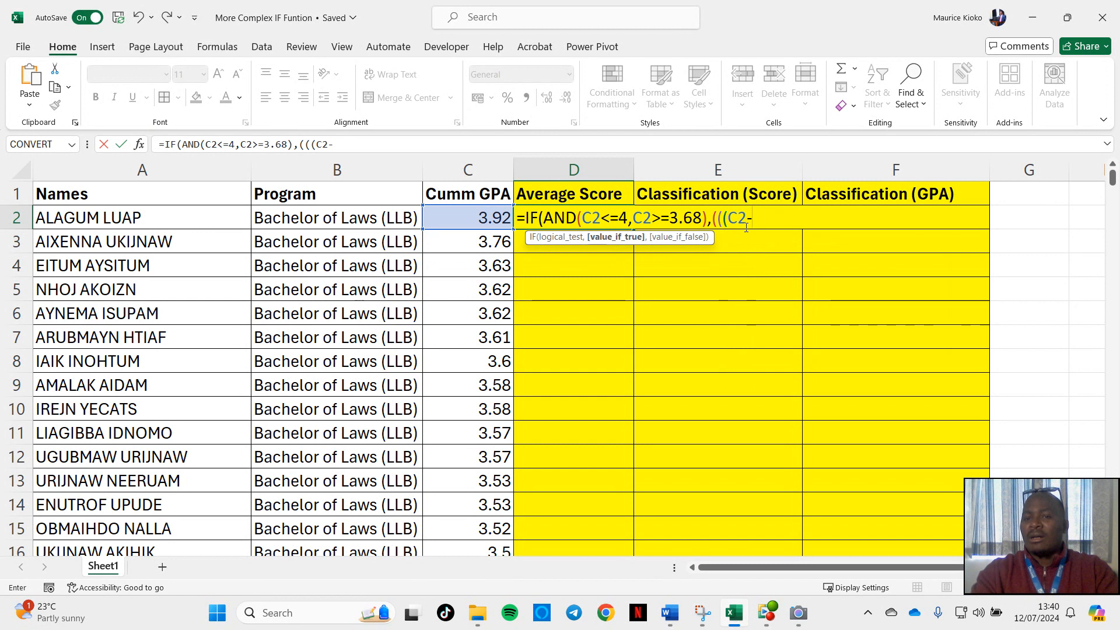
{"action": "type", "text": "-3"}
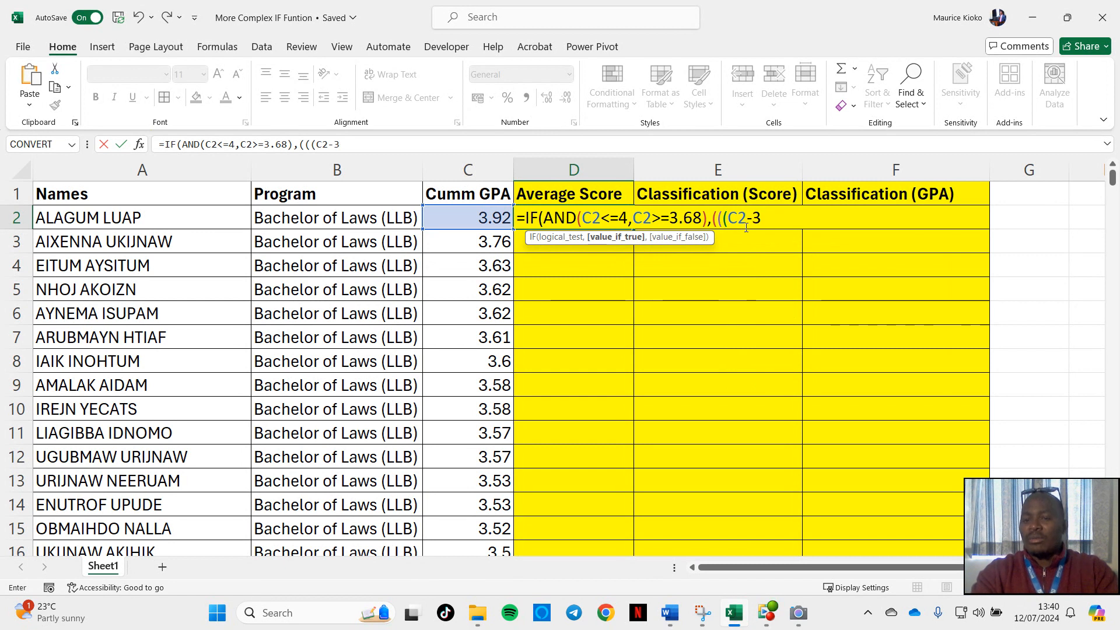
{"action": "type", "text": ".68"}
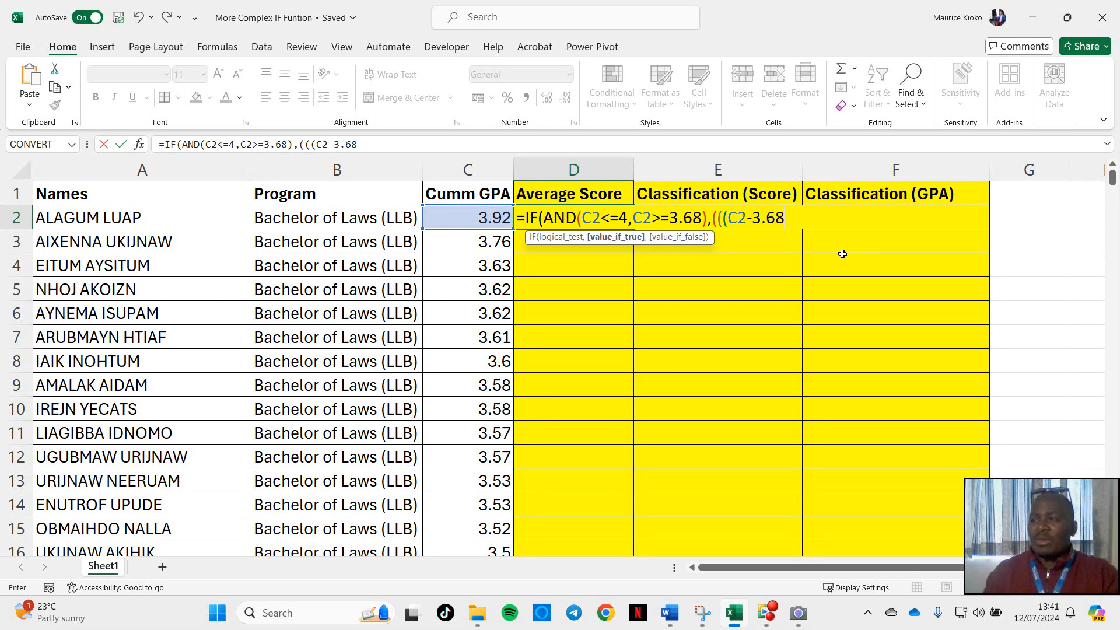
{"action": "type", "text": ")"}
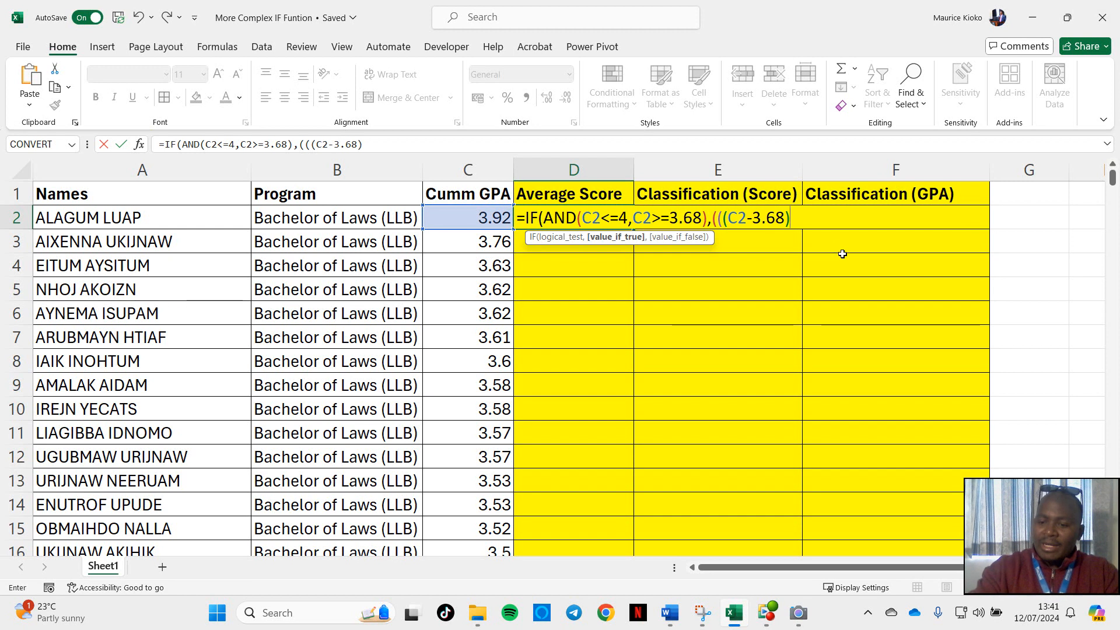
Complete the First Class score calculation in D2 with *10/0.32)+70)) and enter the formula.
{"action": "type", "text": "*10"}
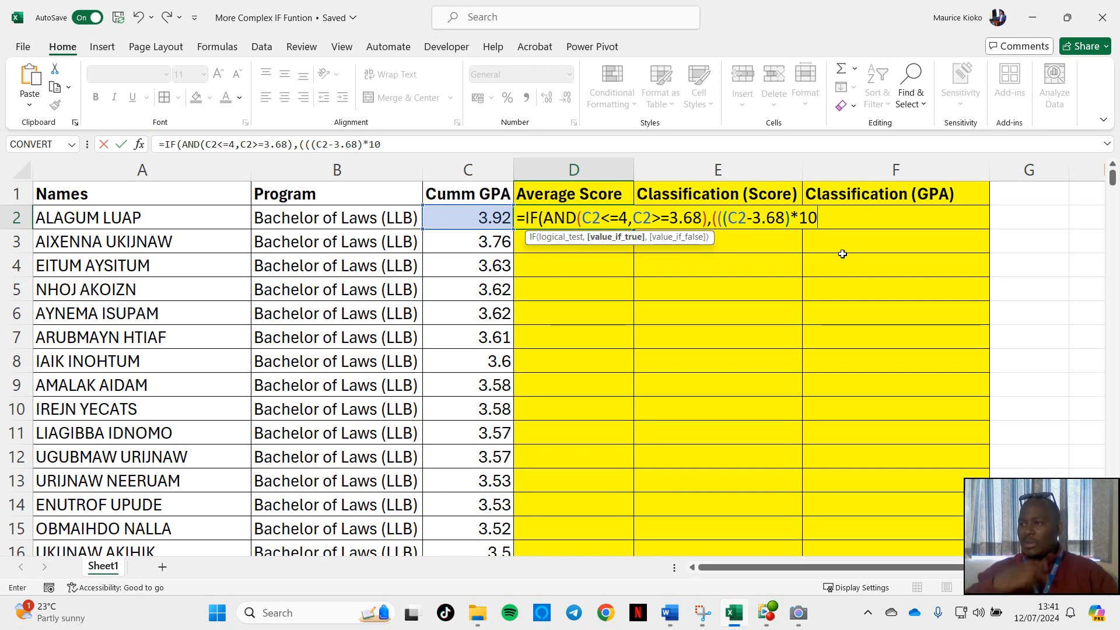
{"action": "type", "text": "/"}
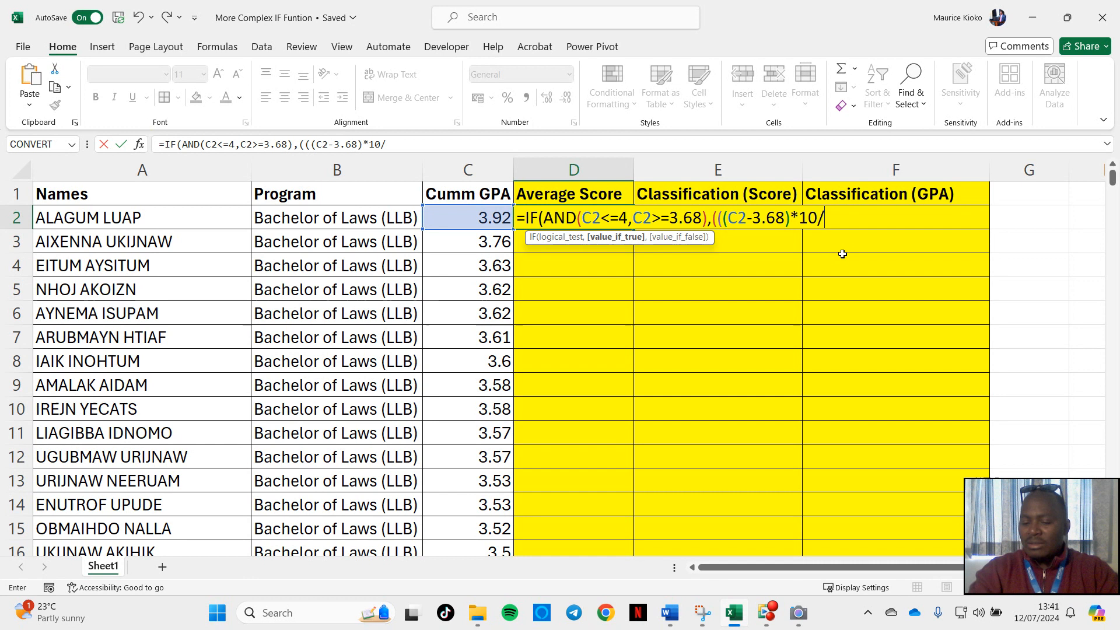
{"action": "type", "text": "0."}
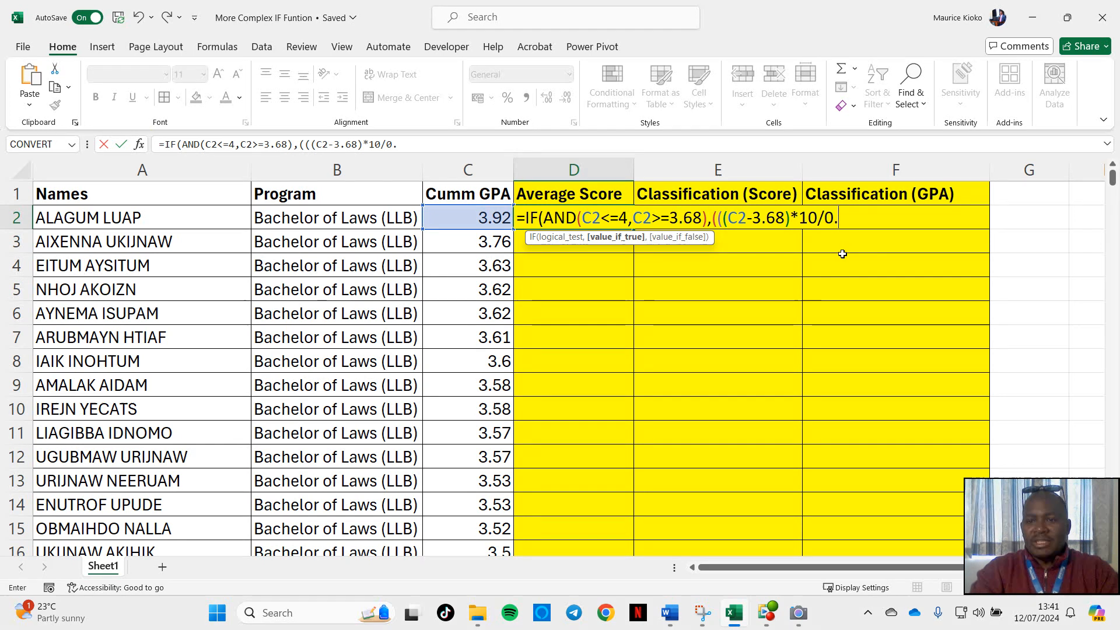
{"action": "type", "text": "32"}
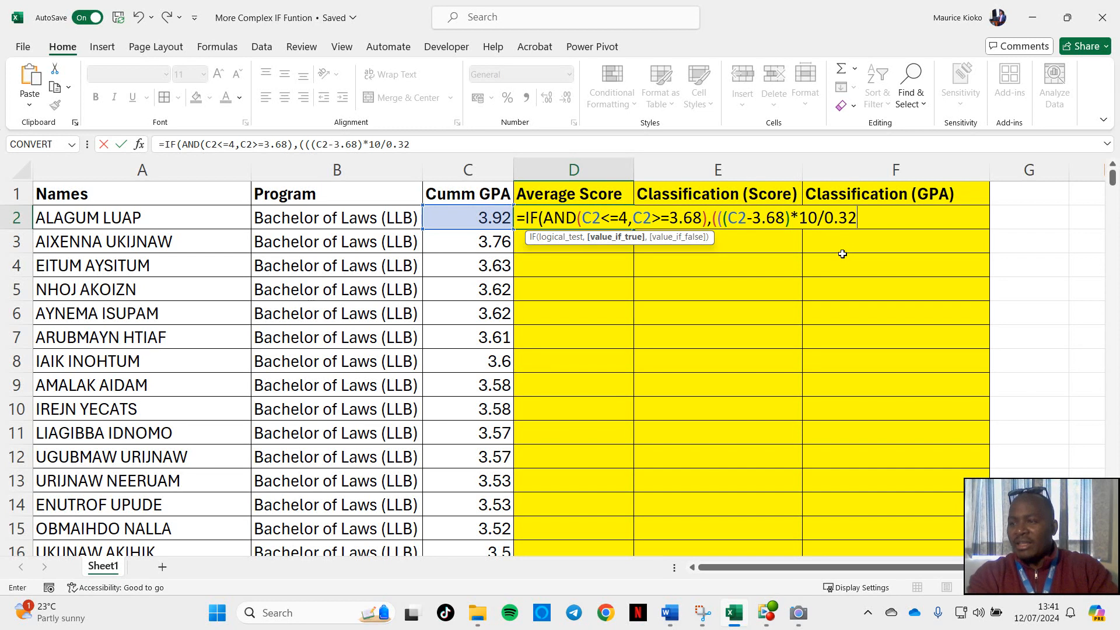
{"action": "type", "text": ")+"}
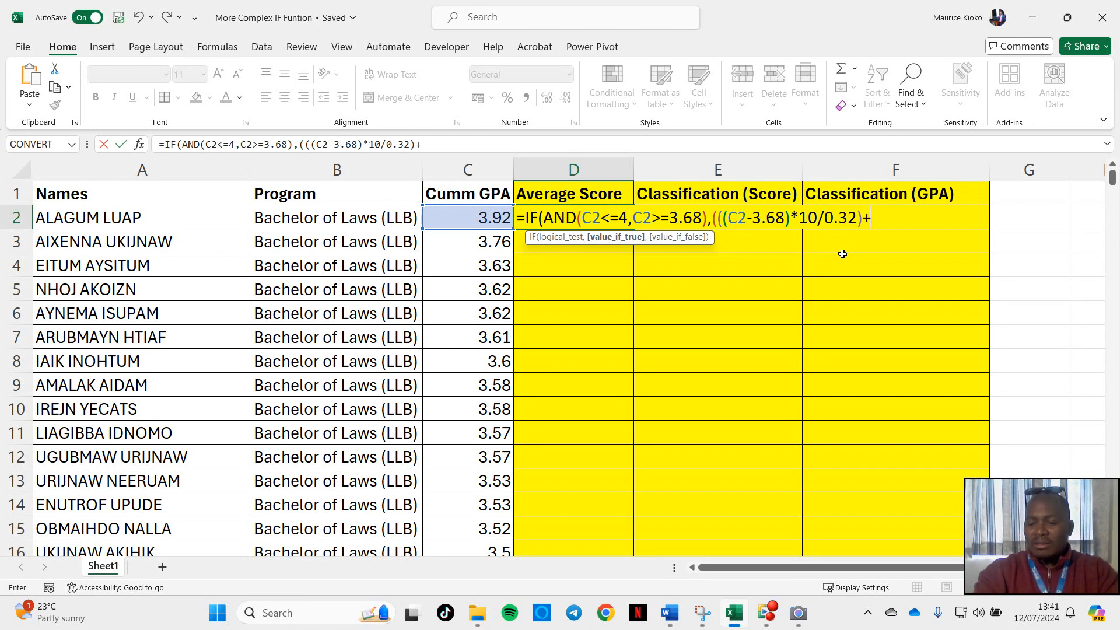
{"action": "type", "text": "70"}
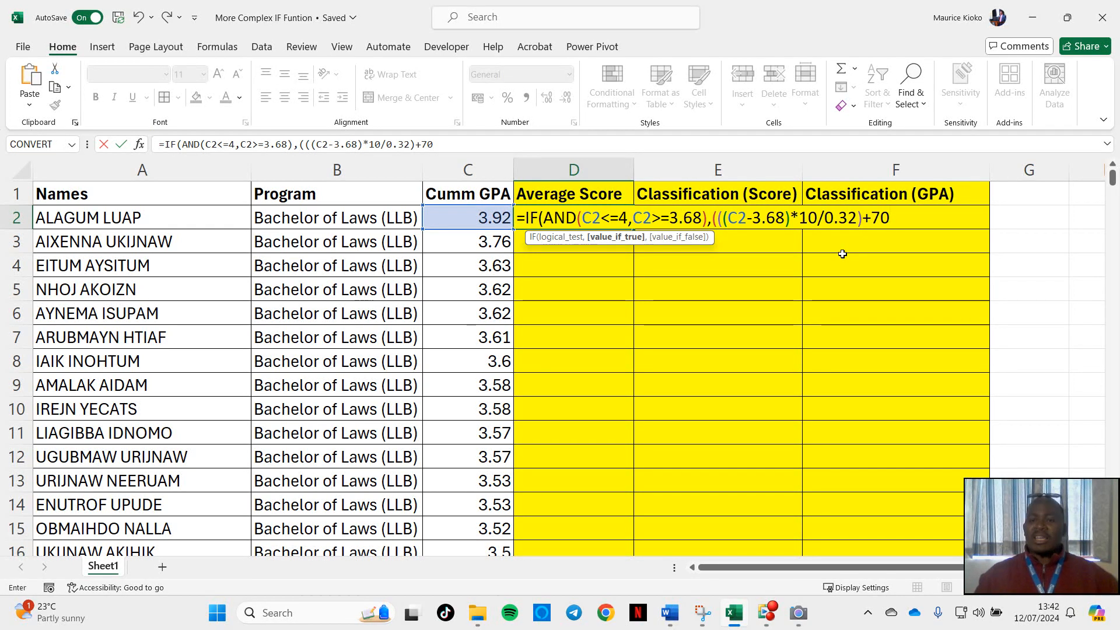
{"action": "type", "text": "))"}
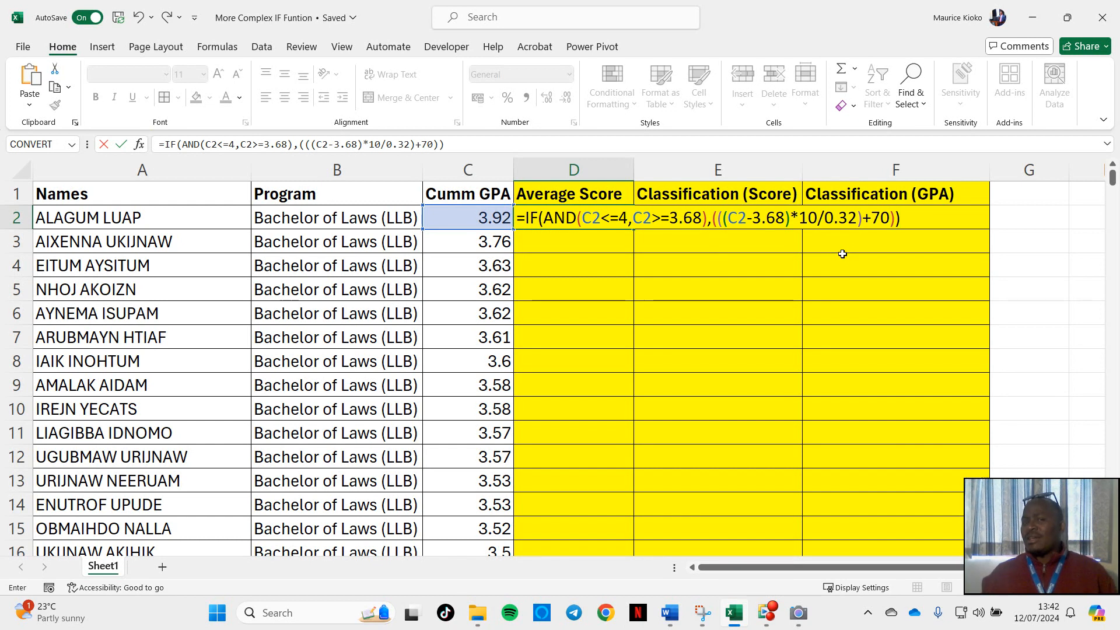
{"action": "key", "text": "Return"}
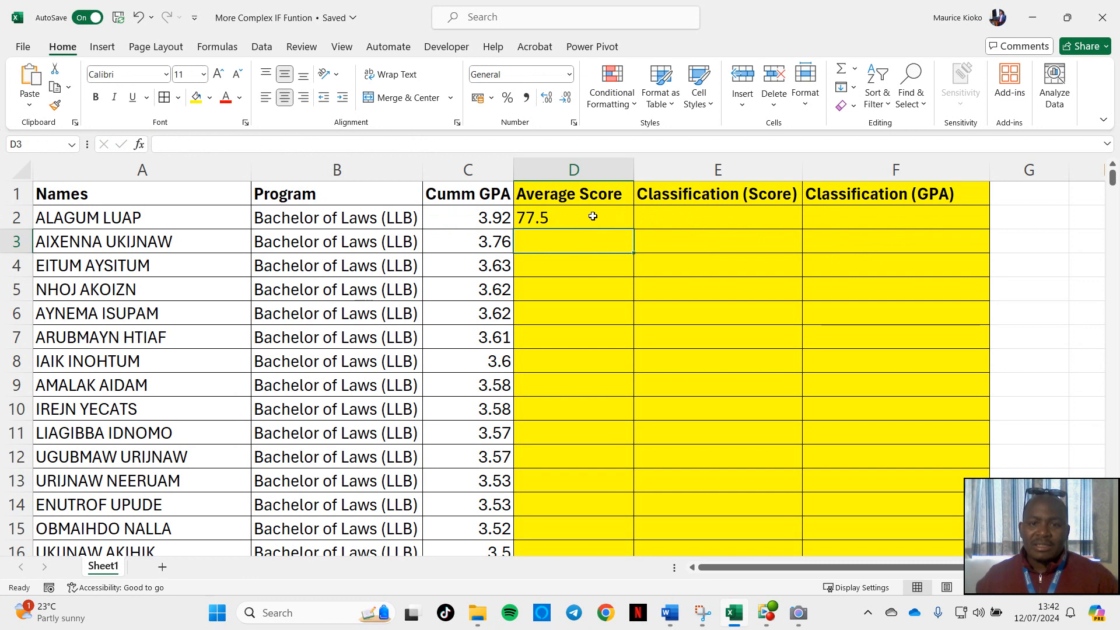
Reopen the formula in D2 and replace its final closing parenthesis with a comma to begin the value-if-false argument.
{"action": "double_click", "coordinate": [574, 217]}
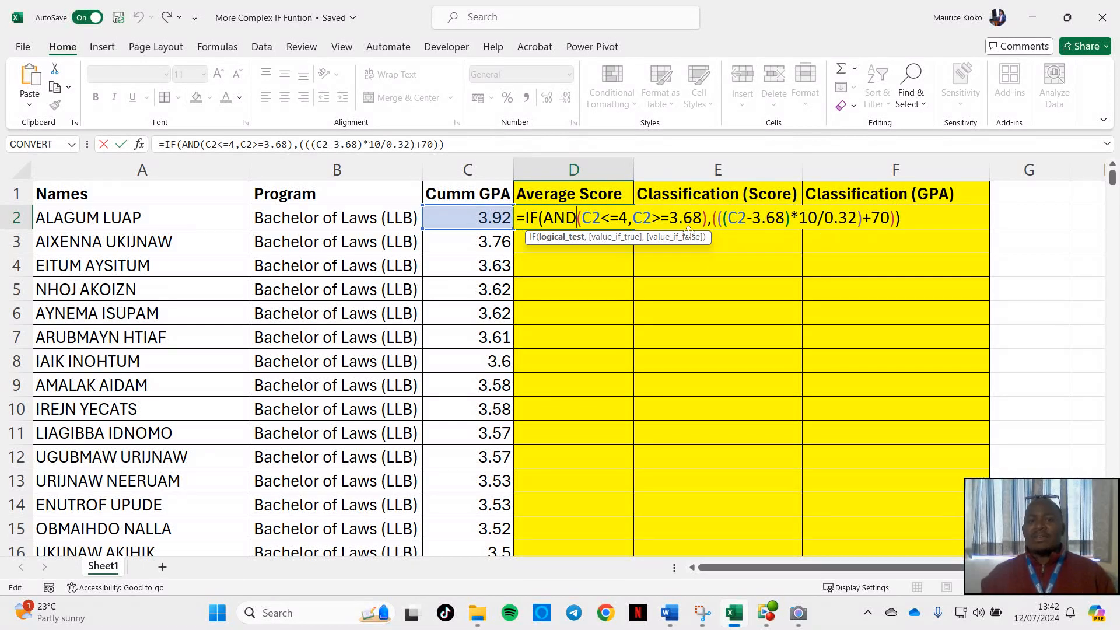
{"action": "left_click", "coordinate": [911, 219]}
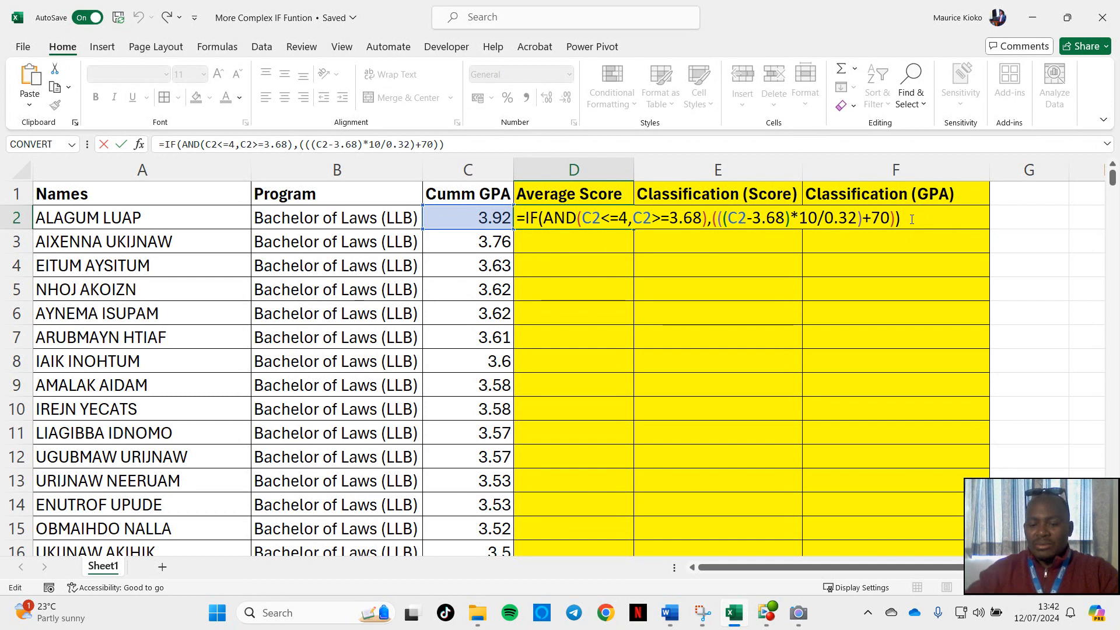
{"action": "type", "text": ","}
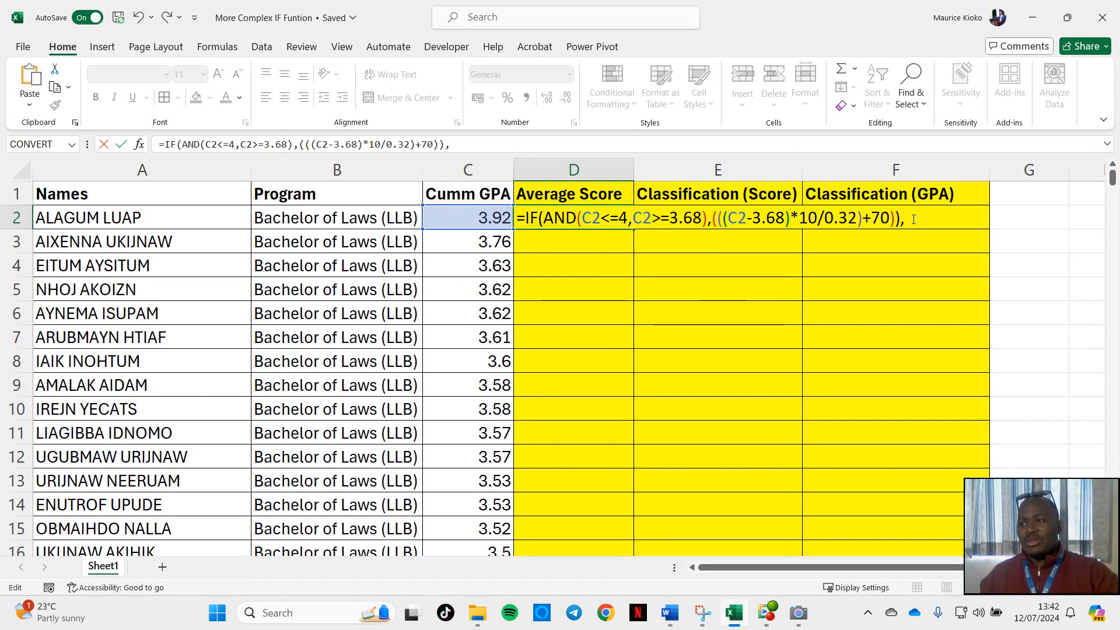
{"action": "key", "text": "BackSpace"}
{"action": "key", "text": "BackSpace"}
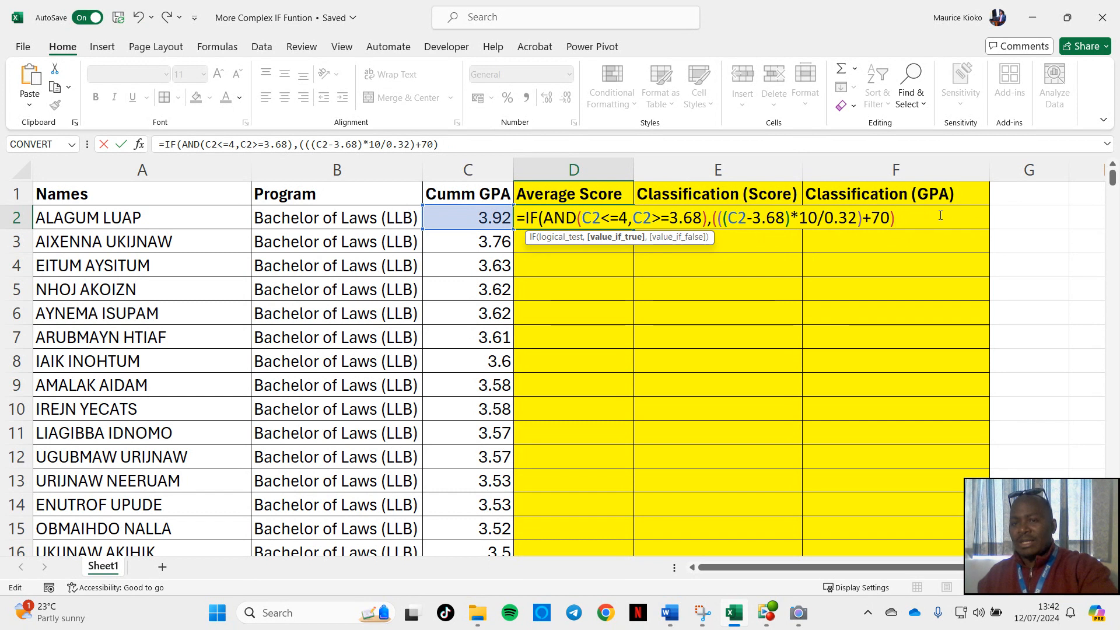
{"action": "type", "text": ","}
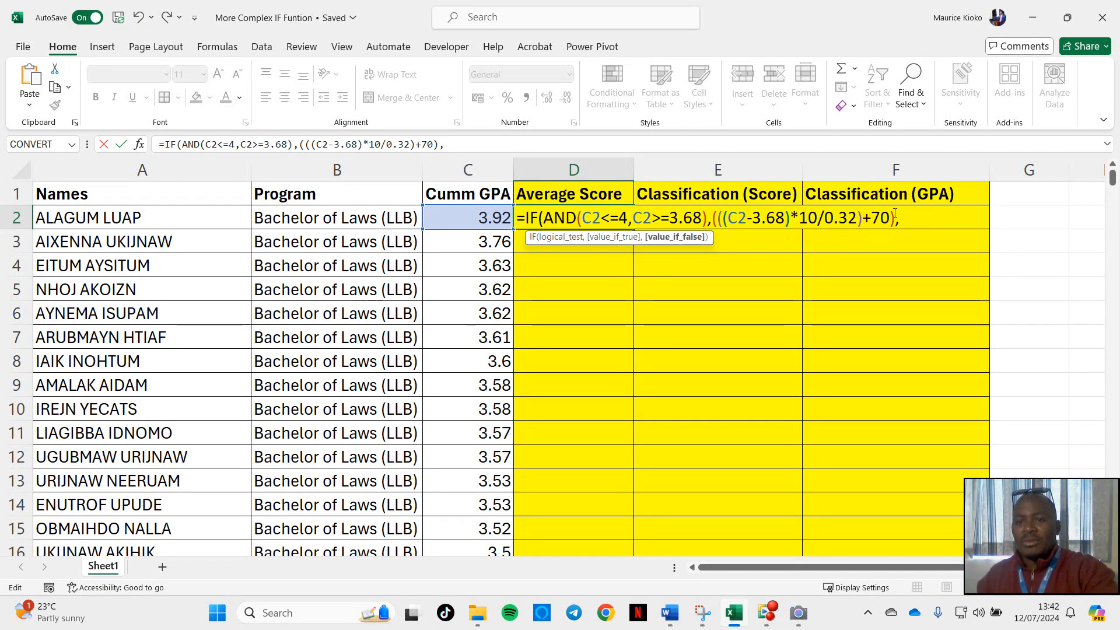
Copy the expression (((C2-3.68)*10/0.32)+70) from D2's formula and switch to the worked equation in Word's Document2.
{"action": "left_click_drag", "start_coordinate": [898, 219], "coordinate": [709, 221]}
{"action": "key", "text": "ctrl+c"}
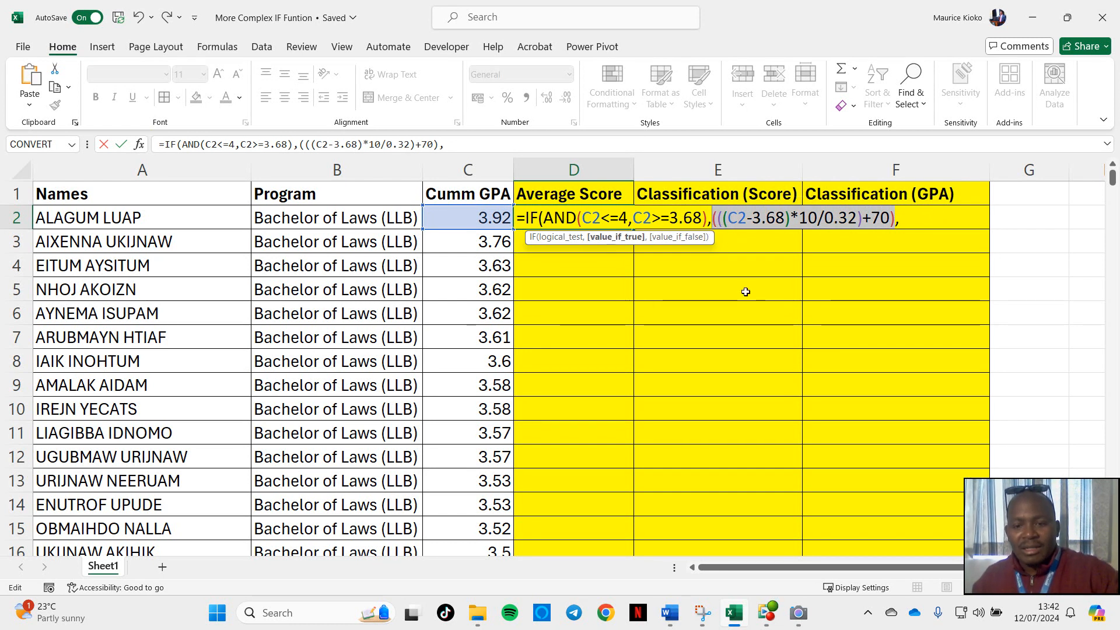
{"action": "mouse_move", "coordinate": [679, 611]}
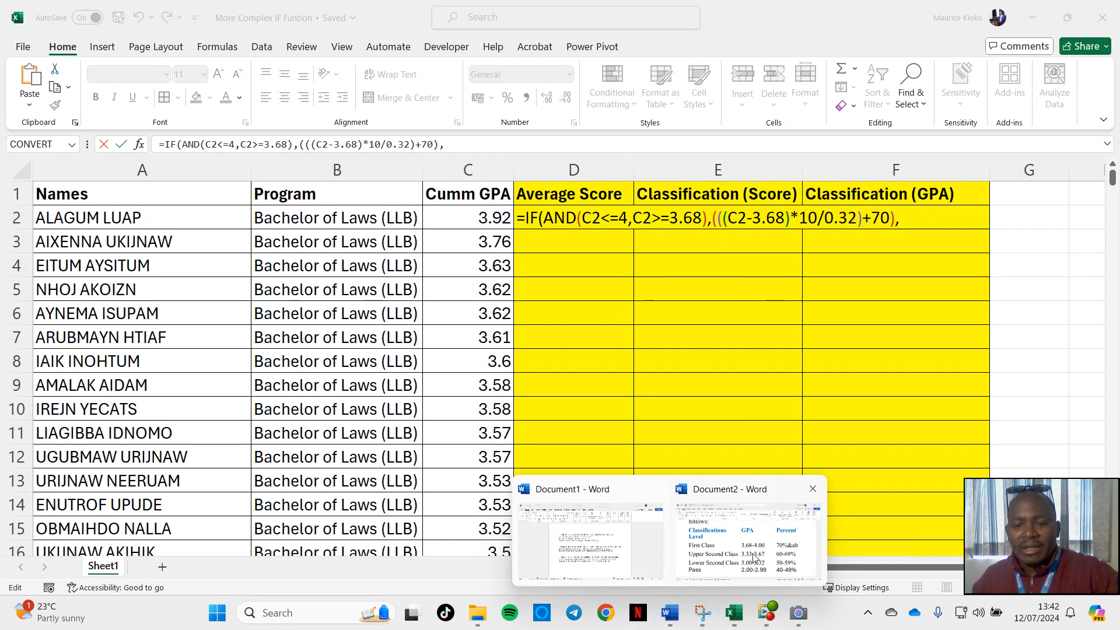
{"action": "left_click", "coordinate": [705, 587]}
{"action": "scroll", "coordinate": [733, 436], "scroll_direction": "down", "scroll_amount": 5}
{"action": "scroll", "coordinate": [679, 358], "scroll_direction": "down", "scroll_amount": 2}
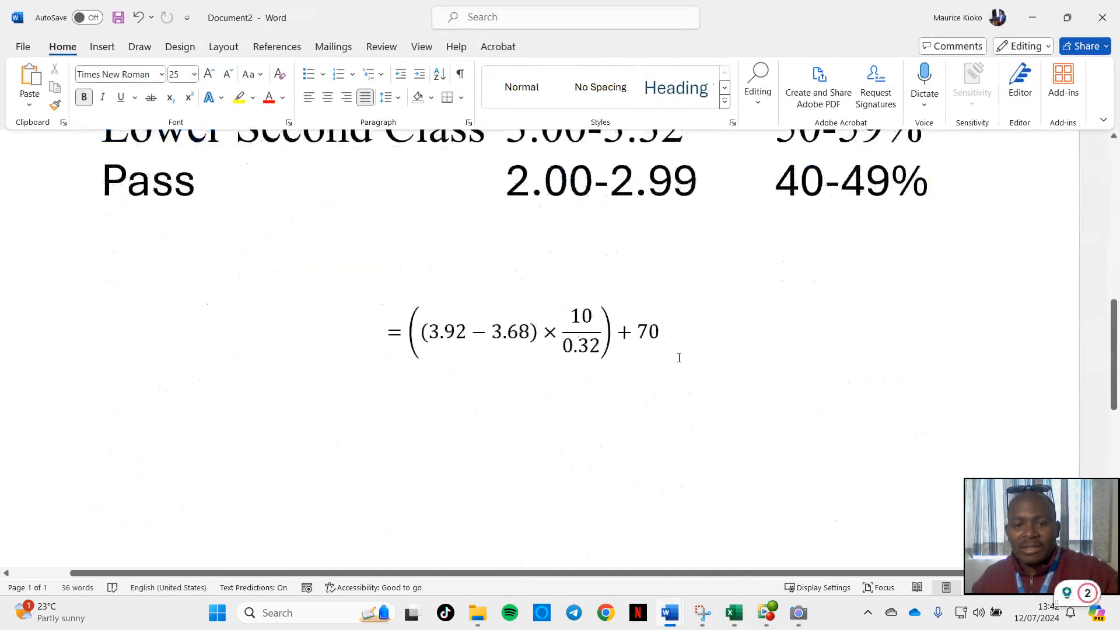
Add an equals sign after the worked equation below the classification table and paste the copied Excel expression behind it.
{"action": "left_click", "coordinate": [684, 330]}
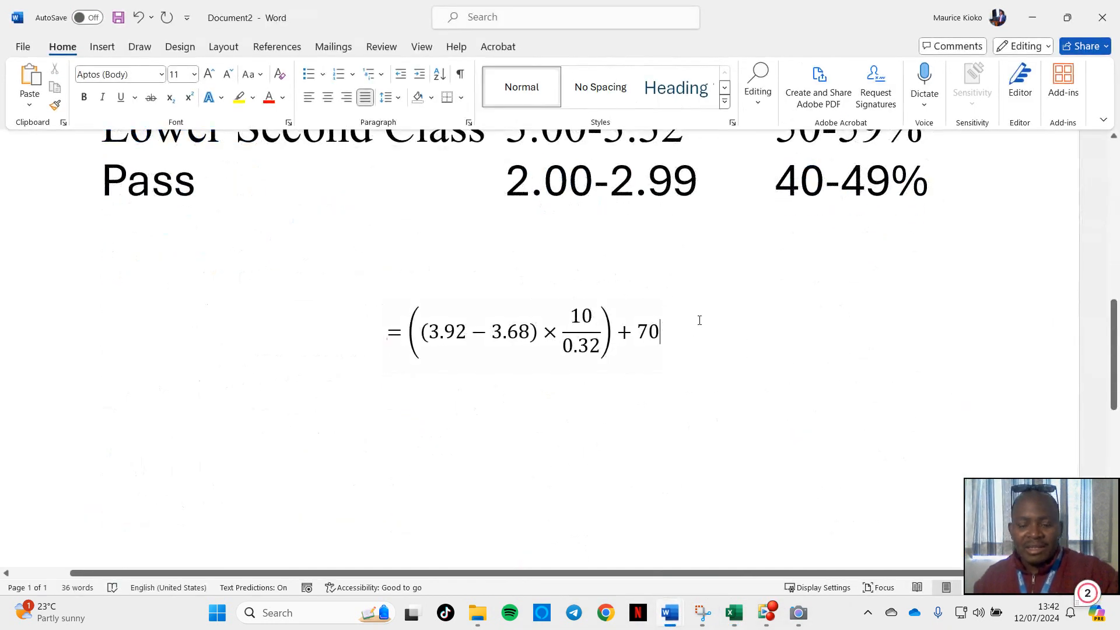
{"action": "key", "text": "Tab"}
{"action": "key", "text": "BackSpace"}
{"action": "type", "text": "="}
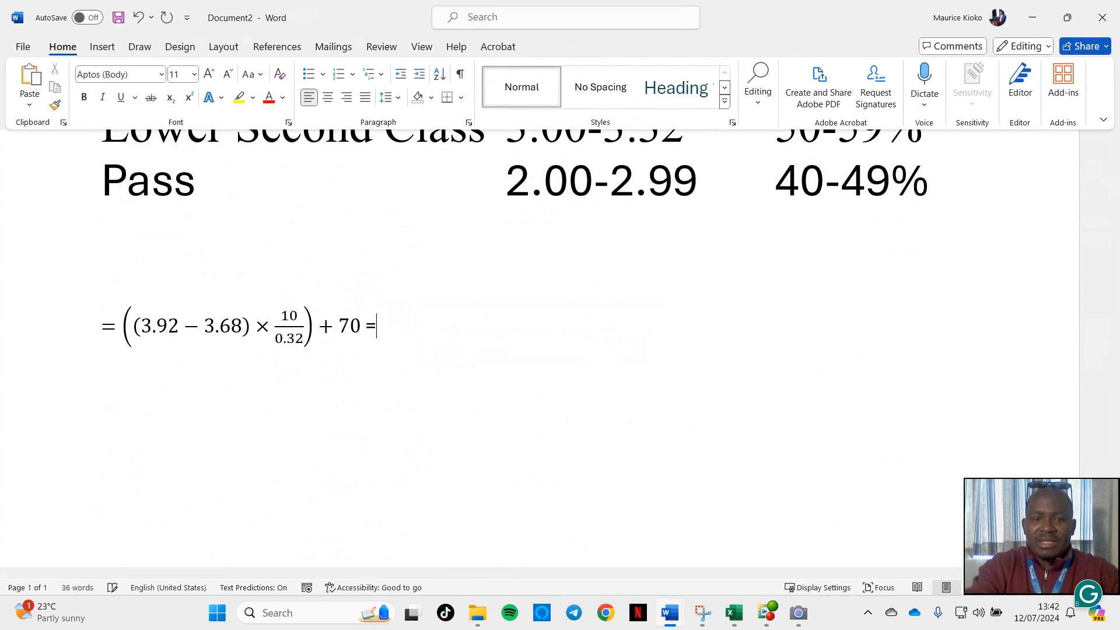
{"action": "key", "text": "ctrl+v"}
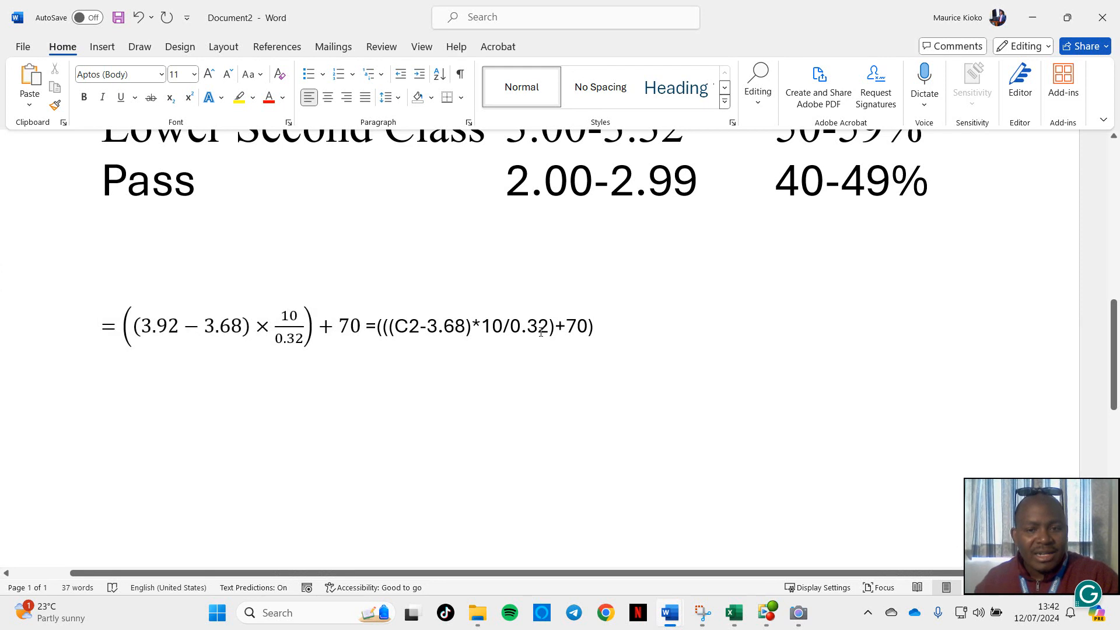
Compare the pasted Excel expression with the worked equation, examining its opening parentheses and the closing +70 part.
{"action": "left_click", "coordinate": [339, 326]}
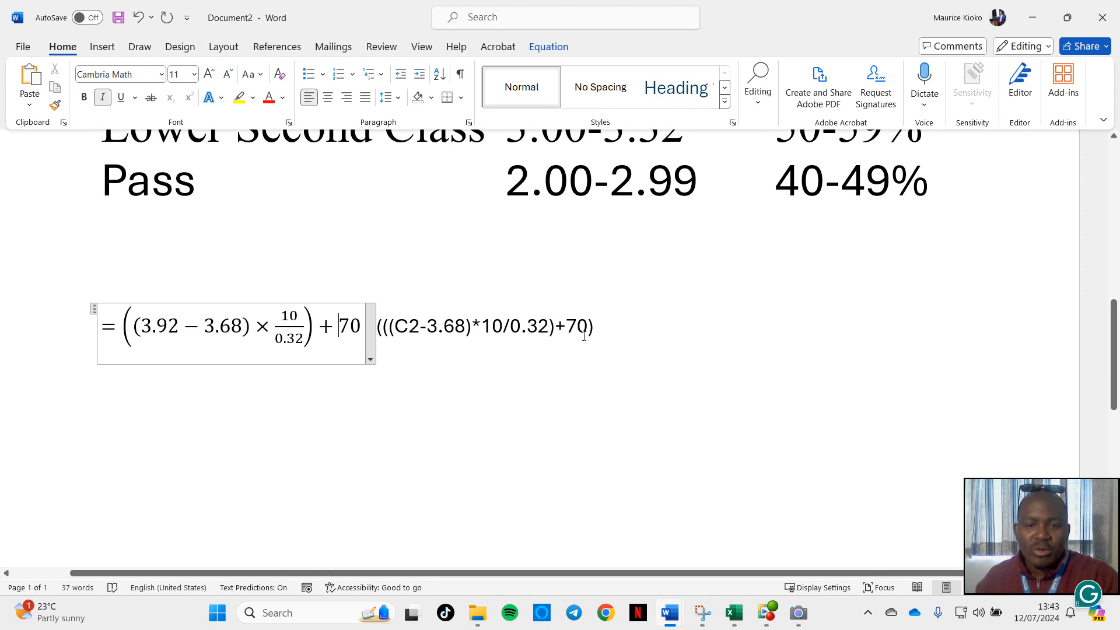
{"action": "left_click_drag", "start_coordinate": [603, 331], "coordinate": [383, 320]}
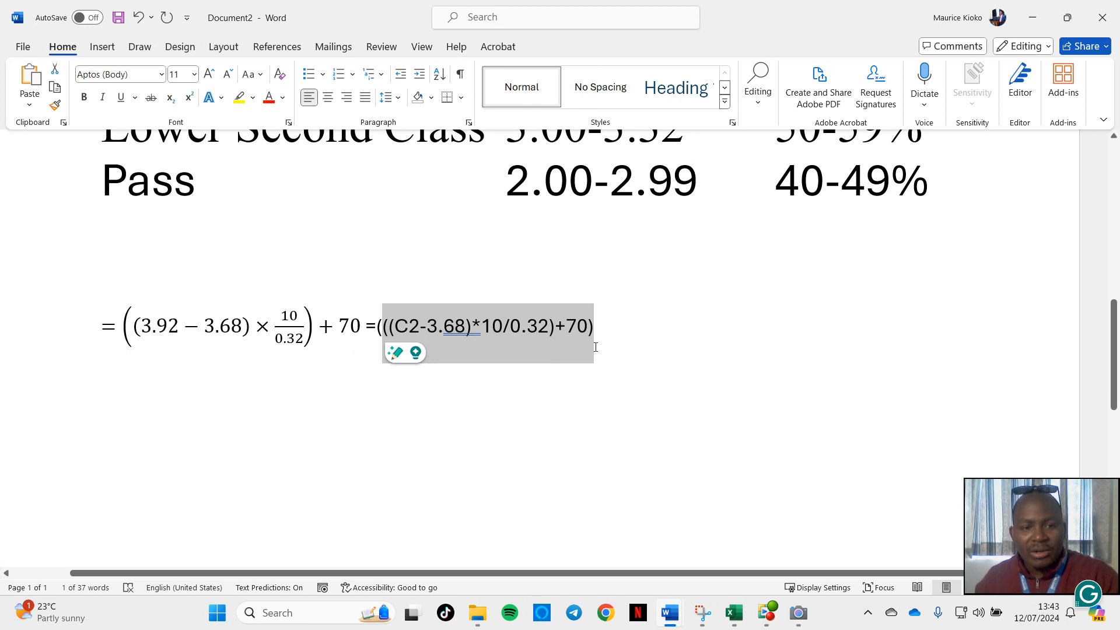
{"action": "left_click_drag", "start_coordinate": [376, 331], "coordinate": [393, 329]}
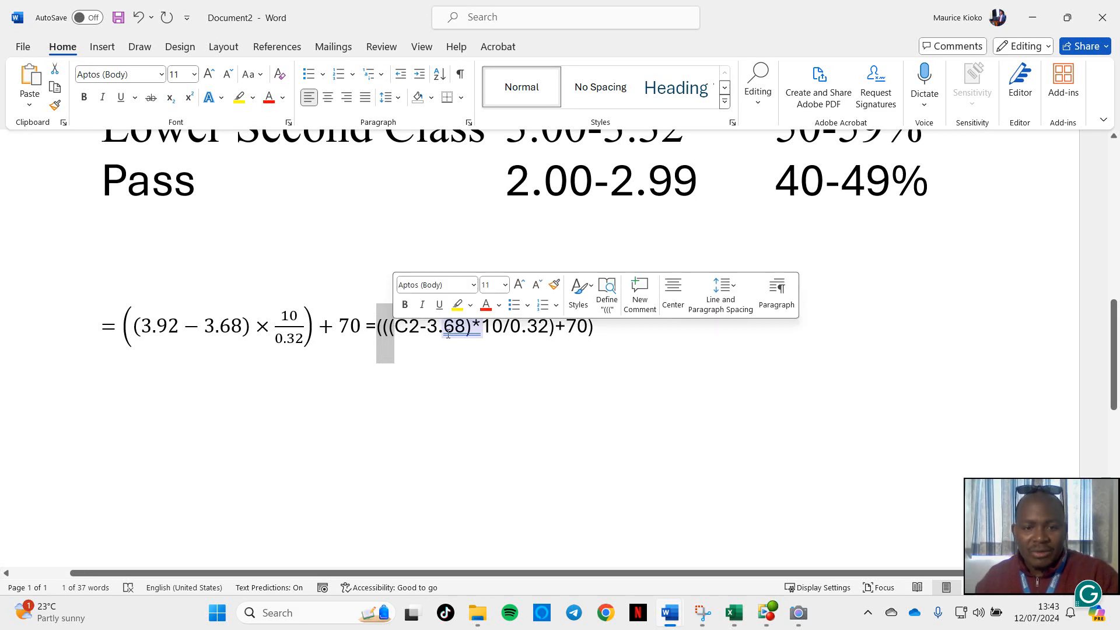
{"action": "left_click_drag", "start_coordinate": [555, 332], "coordinate": [587, 333]}
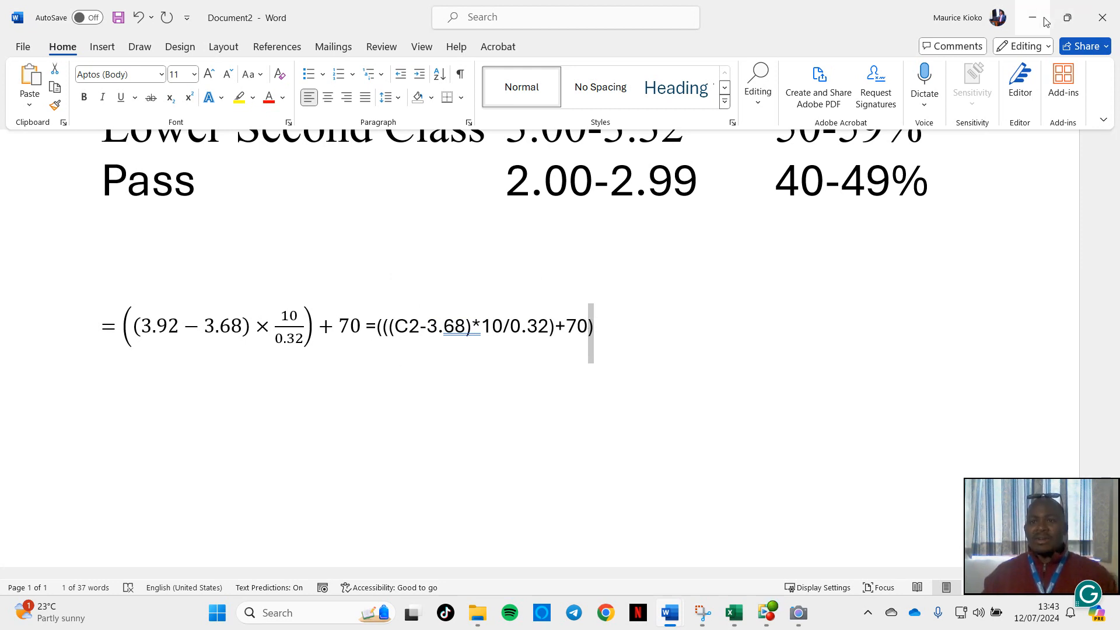
Check the Upper Second Class row and its percent range in the classification table, and return to the Excel workbook.
{"action": "scroll", "coordinate": [903, 305], "scroll_direction": "up", "scroll_amount": 5}
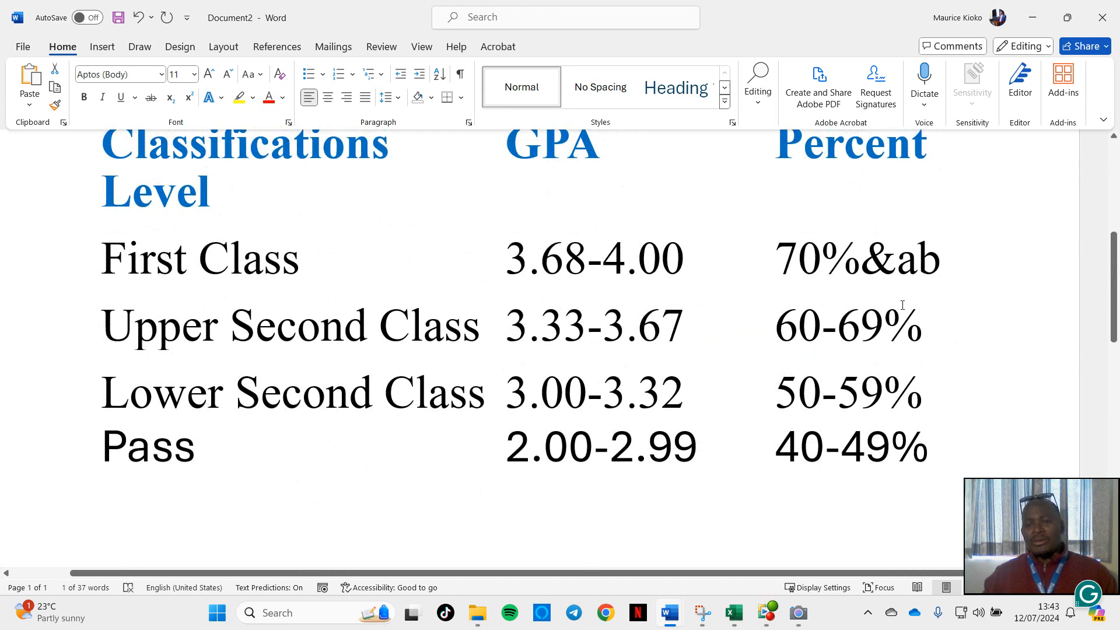
{"action": "left_click_drag", "start_coordinate": [929, 319], "coordinate": [443, 346]}
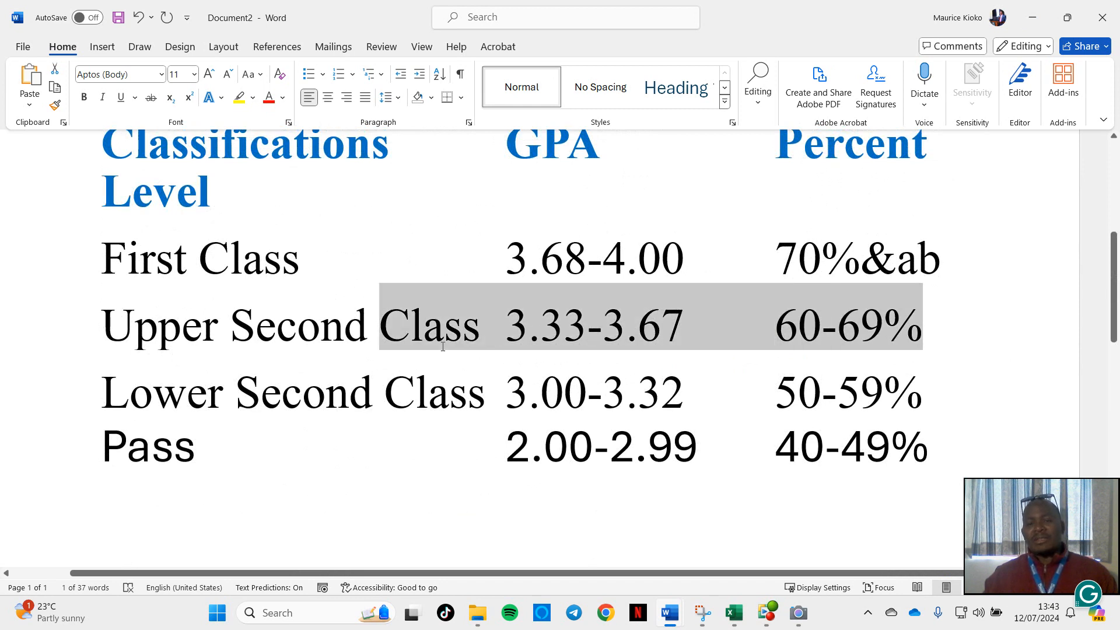
{"action": "left_click_drag", "start_coordinate": [443, 347], "coordinate": [442, 347]}
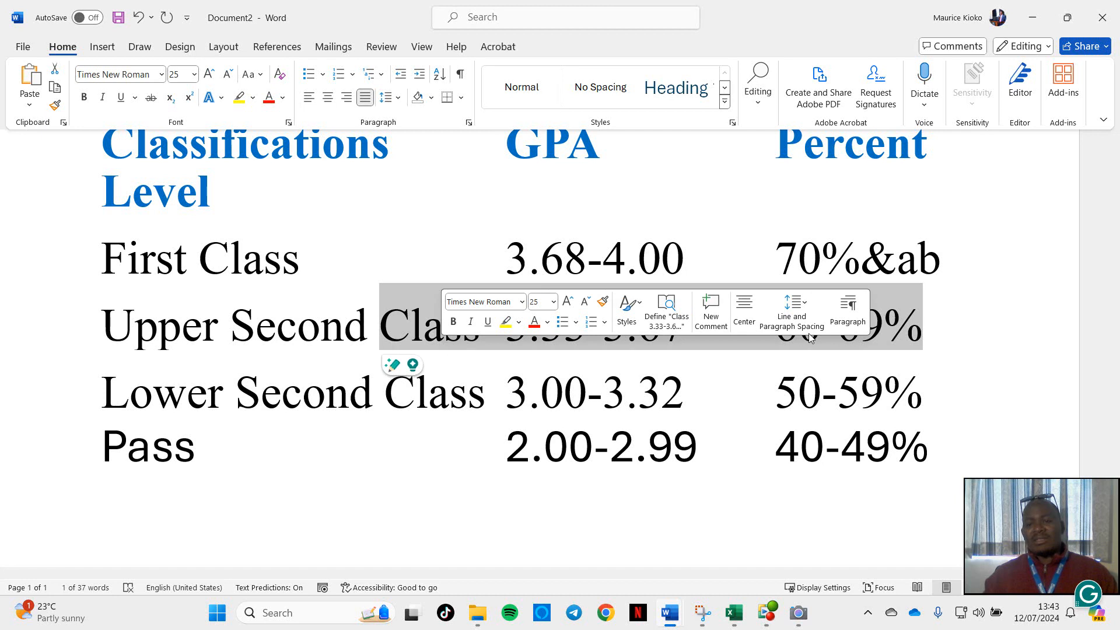
{"action": "left_click", "coordinate": [986, 322]}
{"action": "left_click_drag", "start_coordinate": [960, 326], "coordinate": [779, 328]}
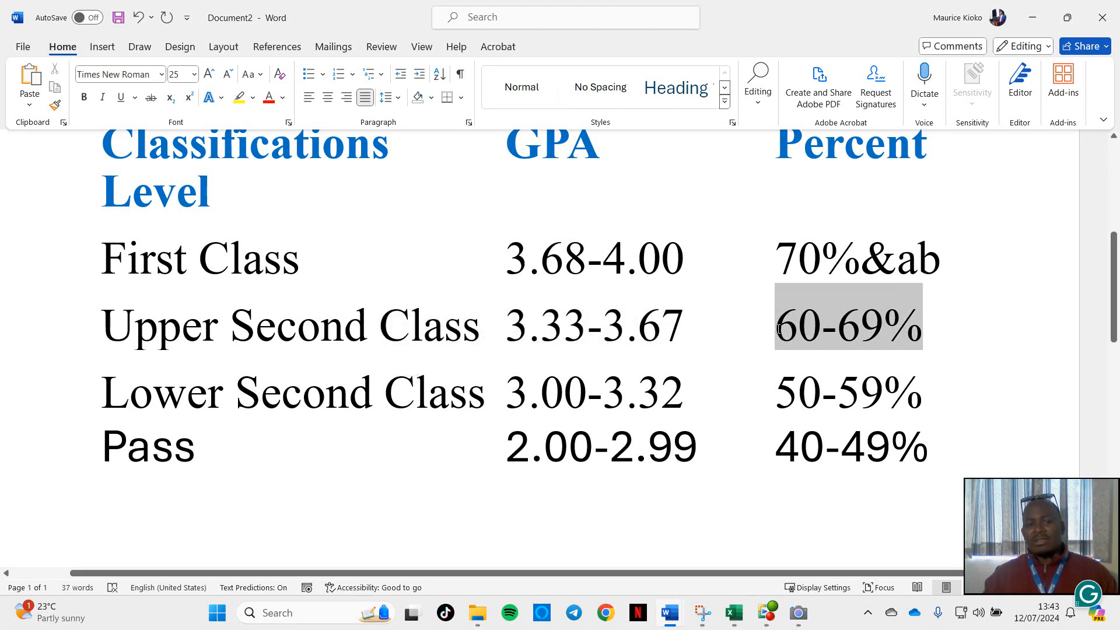
{"action": "key", "text": "alt+Tab"}
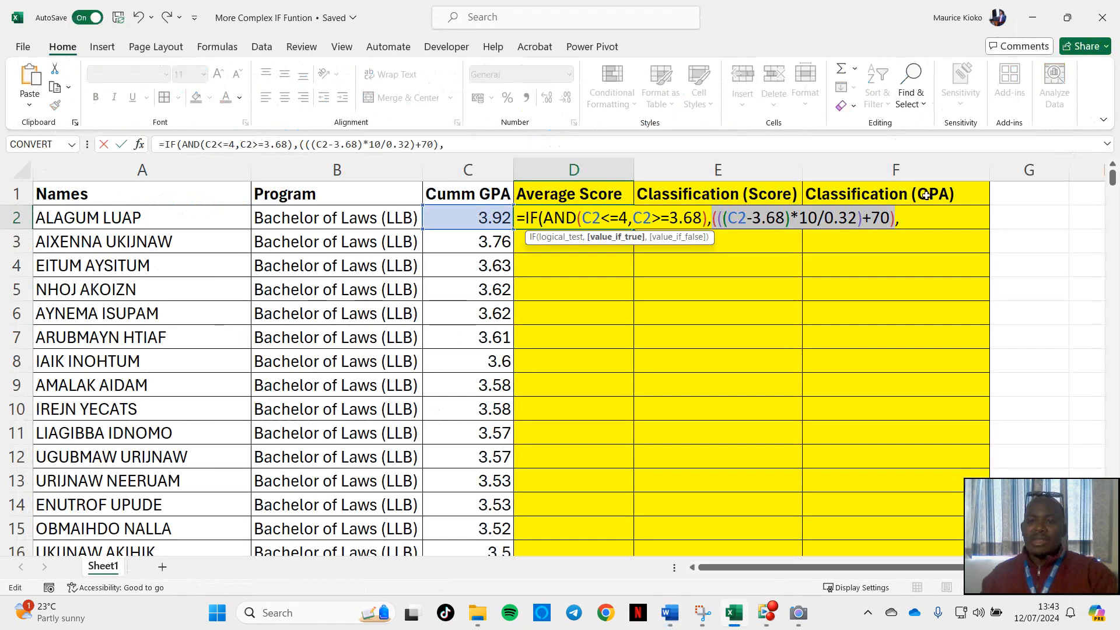
Duplicate D2's IF(AND(C2<=4,C2>=3.68),(((C2-3.68)*10/0.32)+70) as the formula's value-if-false argument.
{"action": "left_click", "coordinate": [894, 218]}
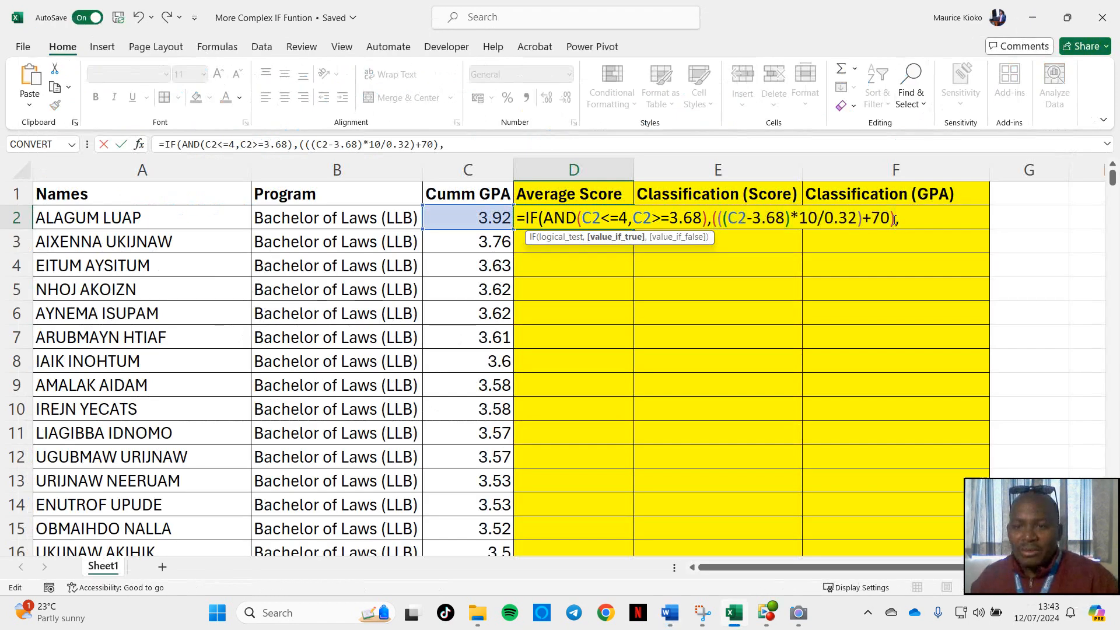
{"action": "left_click_drag", "start_coordinate": [894, 219], "coordinate": [528, 229]}
{"action": "key", "text": "ctrl+c"}
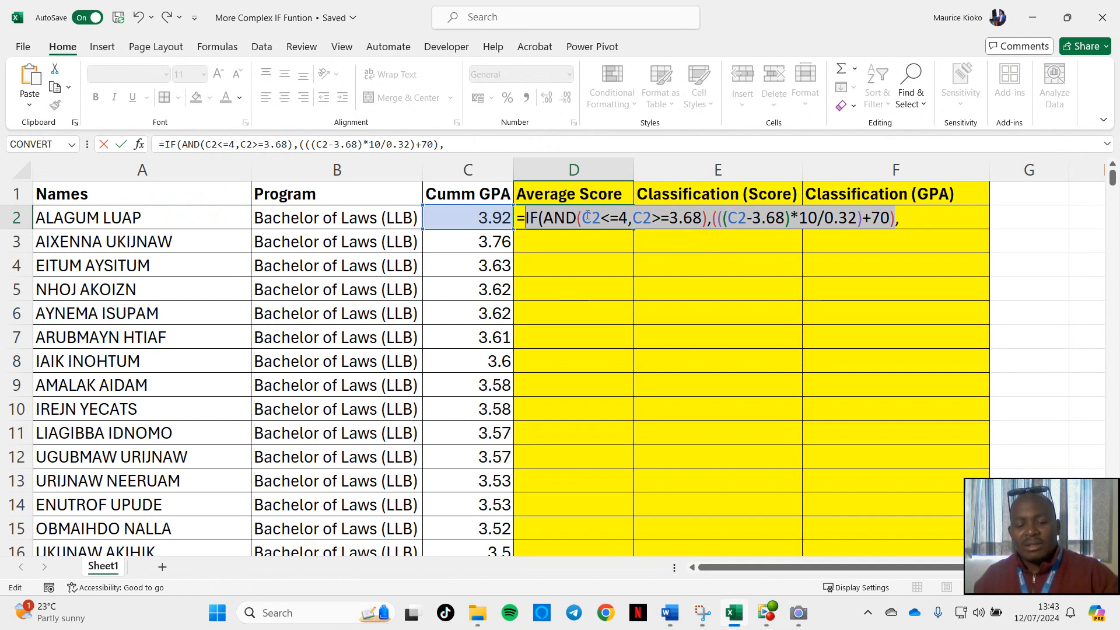
{"action": "left_click", "coordinate": [904, 217]}
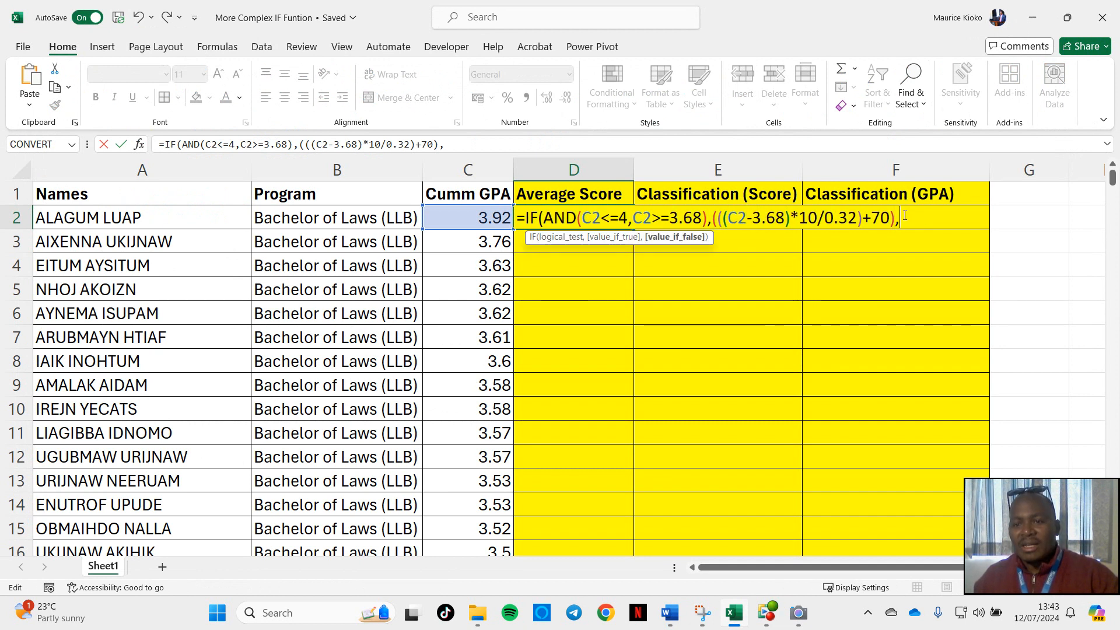
{"action": "key", "text": "ctrl+v"}
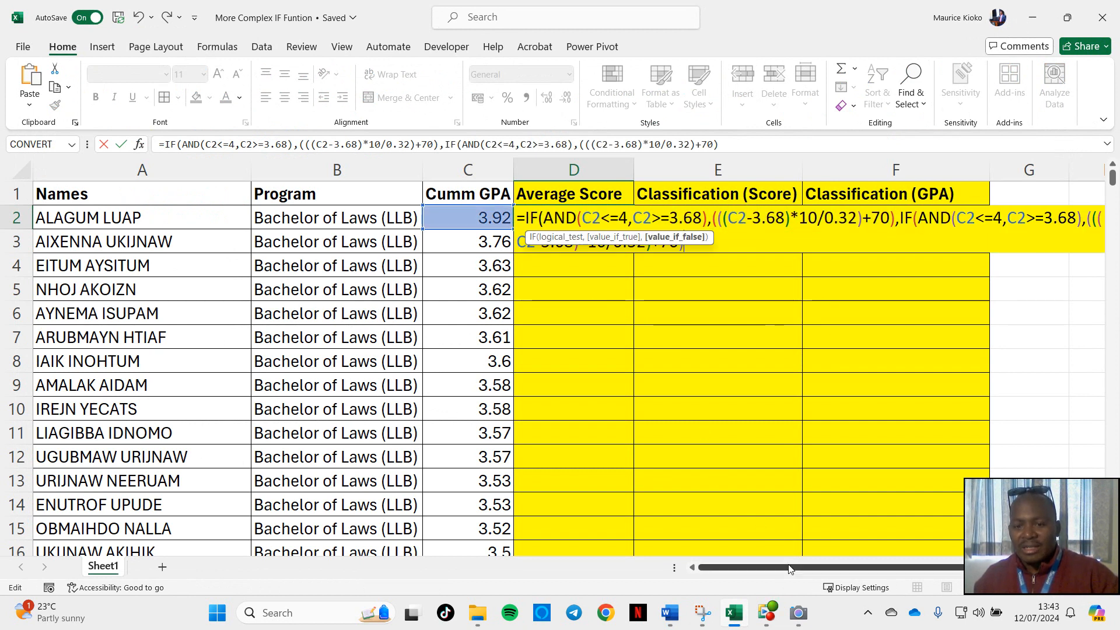
{"action": "scroll", "coordinate": [776, 539], "scroll_direction": "right", "scroll_amount": 2}
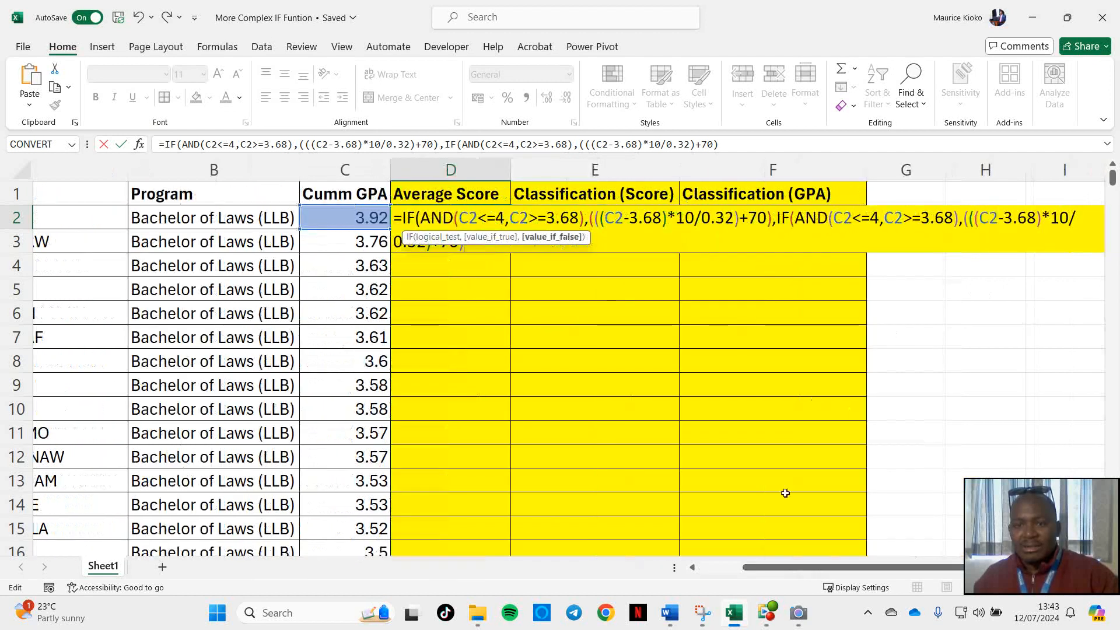
{"action": "left_click_drag", "start_coordinate": [803, 567], "coordinate": [867, 569]}
{"action": "left_click_drag", "start_coordinate": [935, 567], "coordinate": [986, 562]}
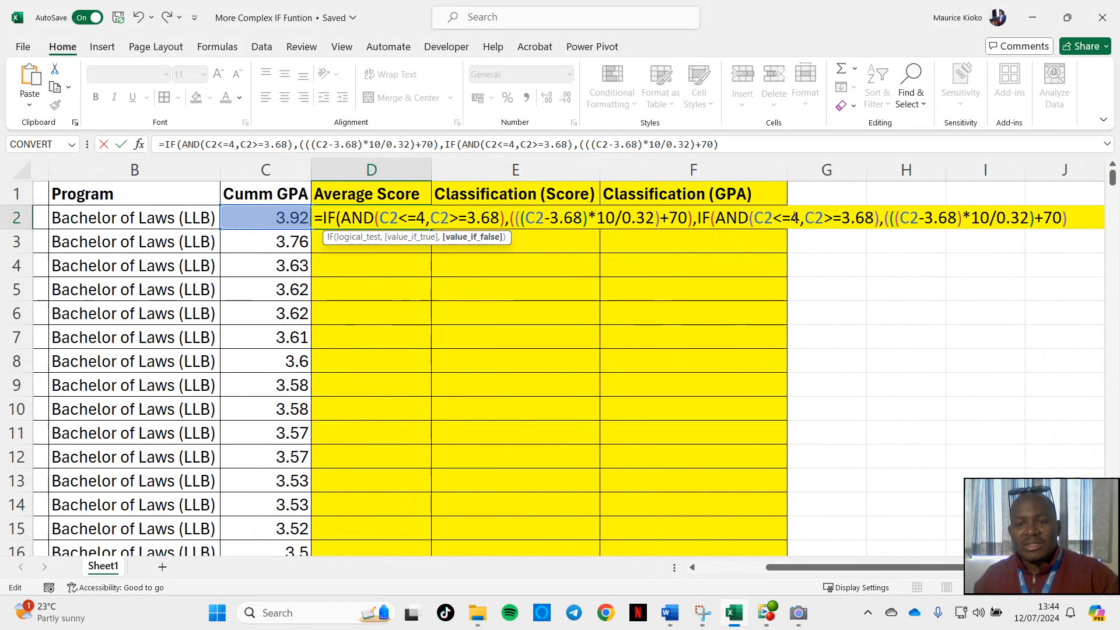
Check the Upper Second Class GPA band in Word's Document2 and set the upper limit of D2's second AND test to 3.67.
{"action": "left_click", "coordinate": [794, 218]}
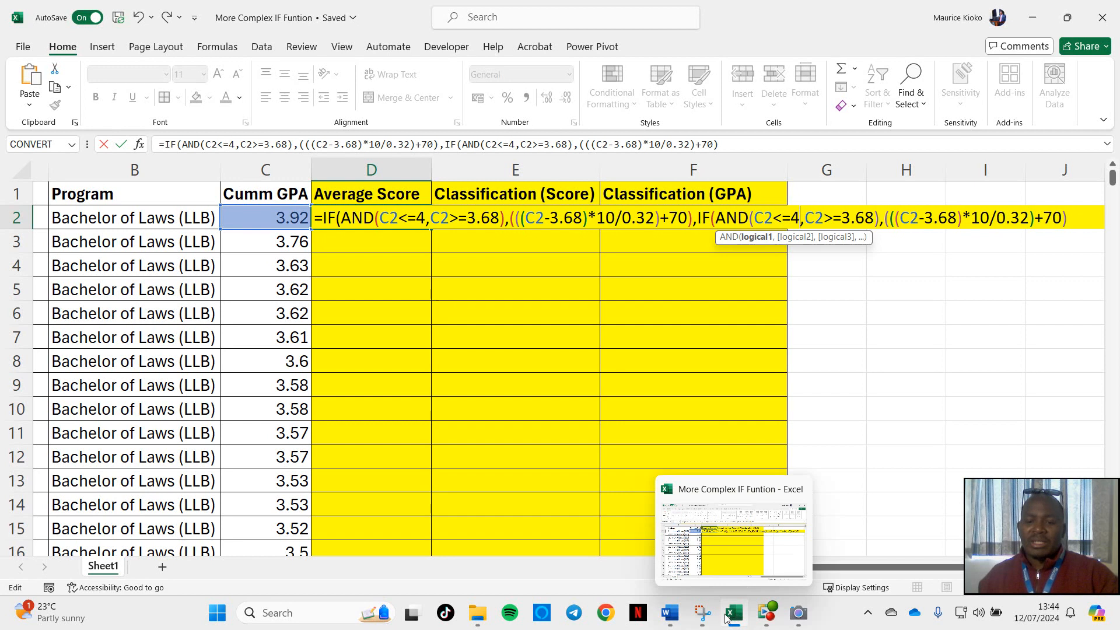
{"action": "mouse_move", "coordinate": [679, 620]}
{"action": "left_click", "coordinate": [703, 567]}
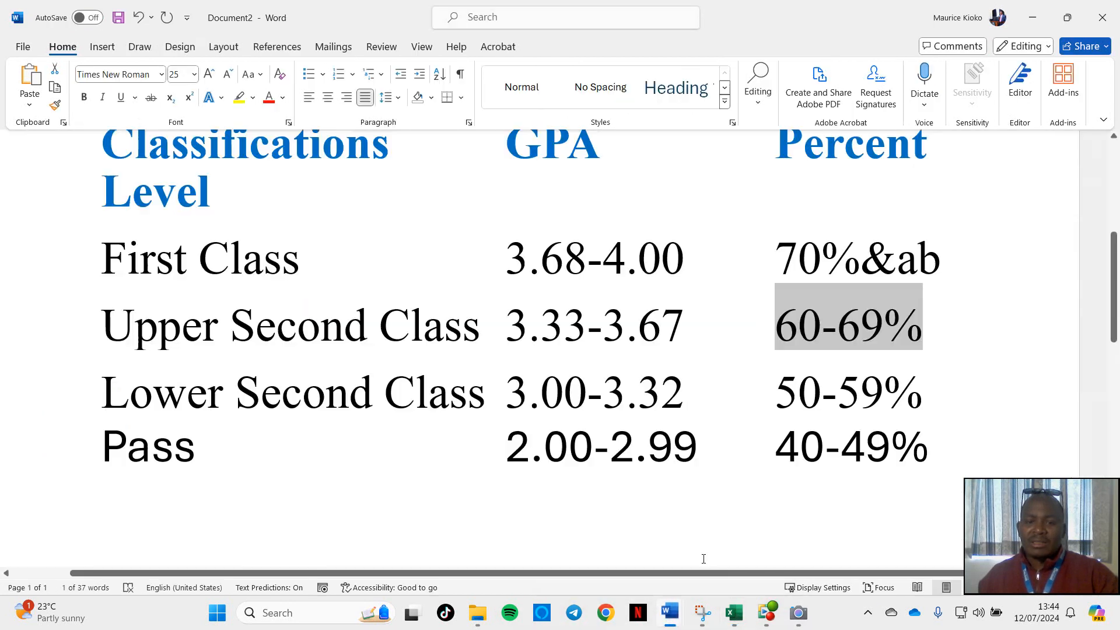
{"action": "left_click", "coordinate": [1034, 15]}
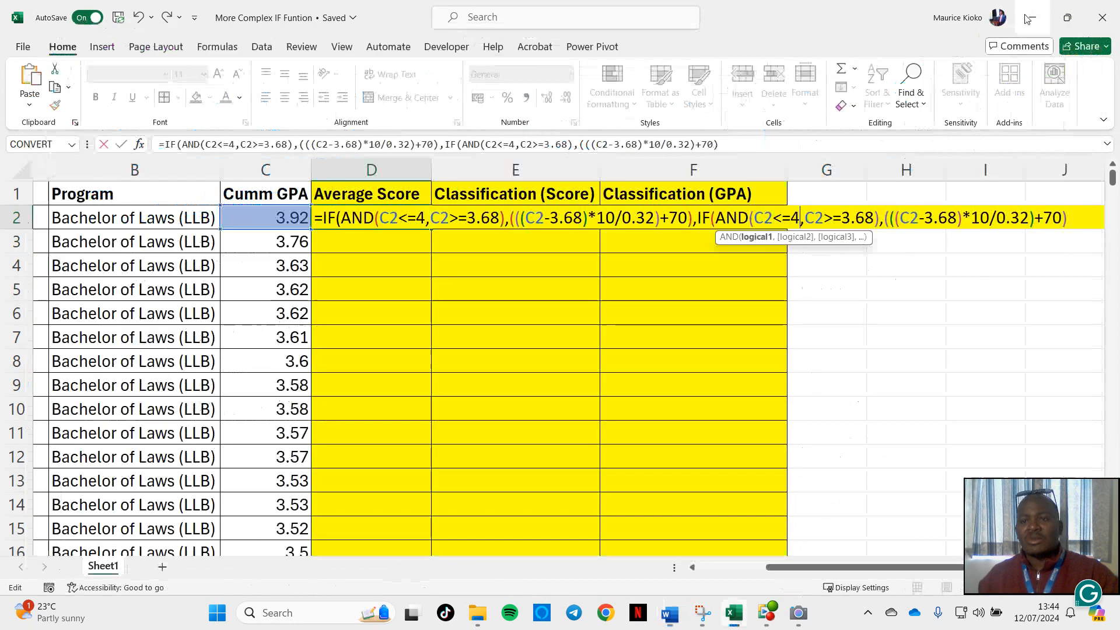
{"action": "left_click", "coordinate": [801, 217]}
{"action": "key", "text": "BackSpace"}
{"action": "type", "text": "3"}
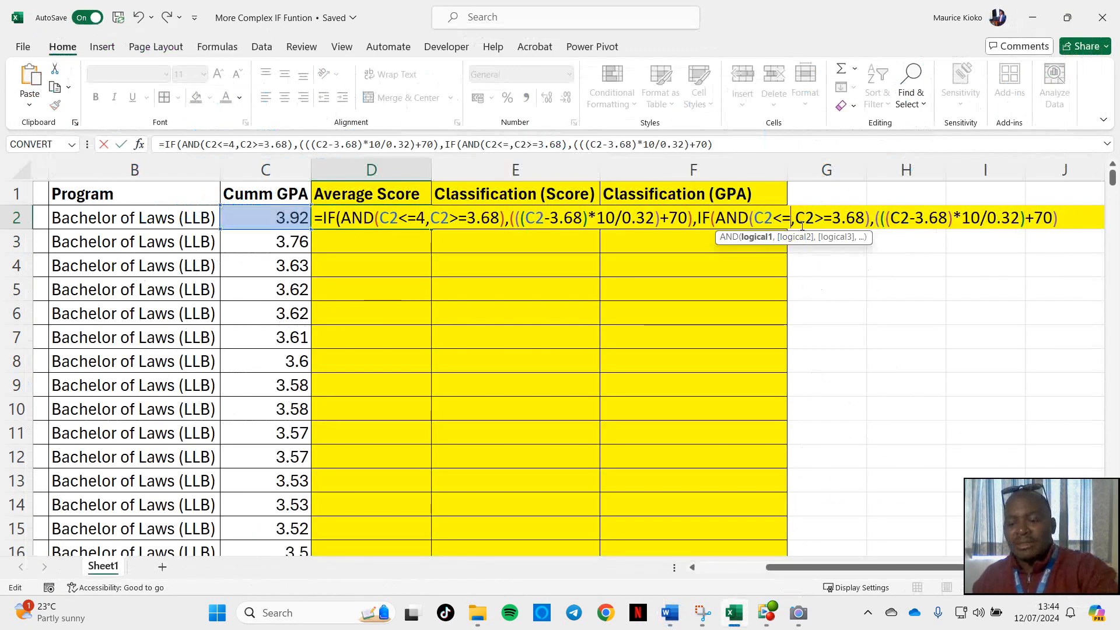
{"action": "type", "text": ".67"}
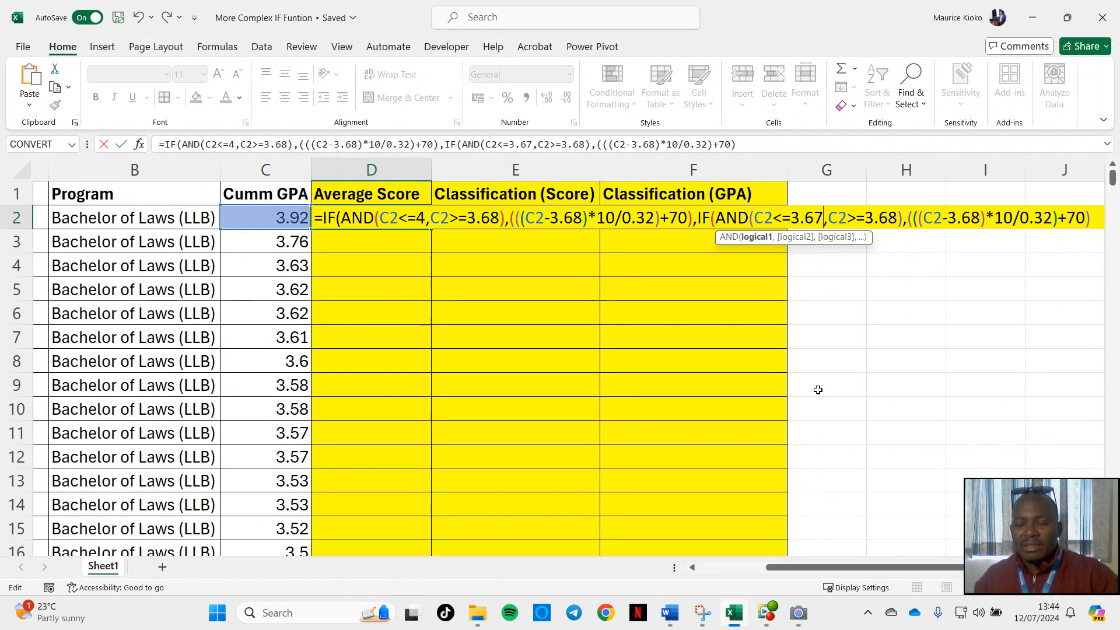
Recheck the Upper Second Class GPA band in Word and set the lower limit of D2's second AND test to 3.33.
{"action": "mouse_move", "coordinate": [670, 613]}
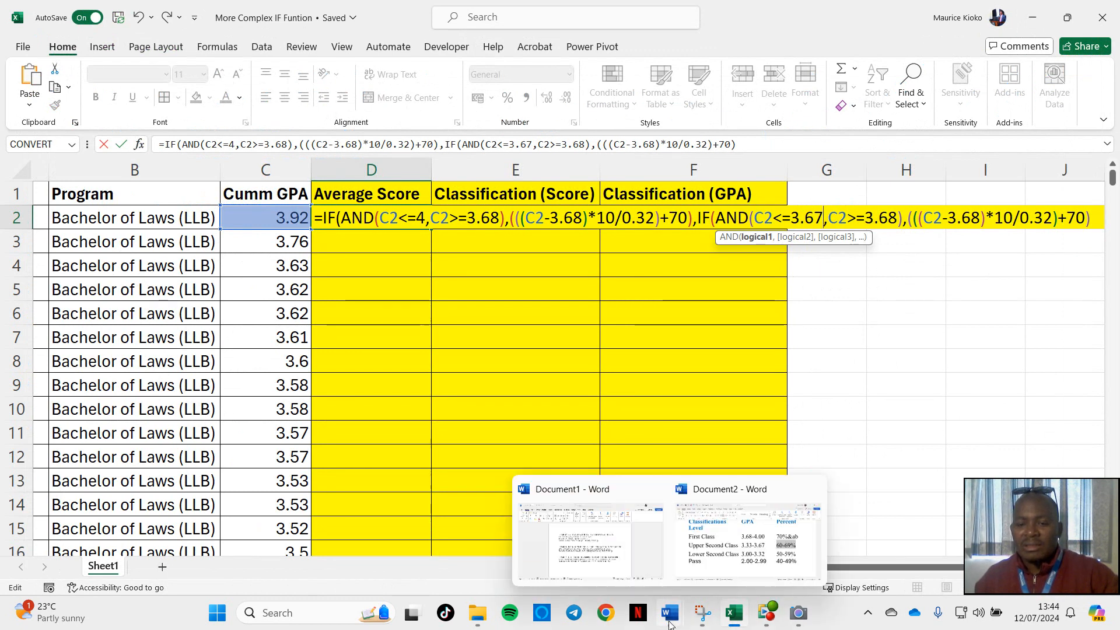
{"action": "left_click", "coordinate": [729, 536]}
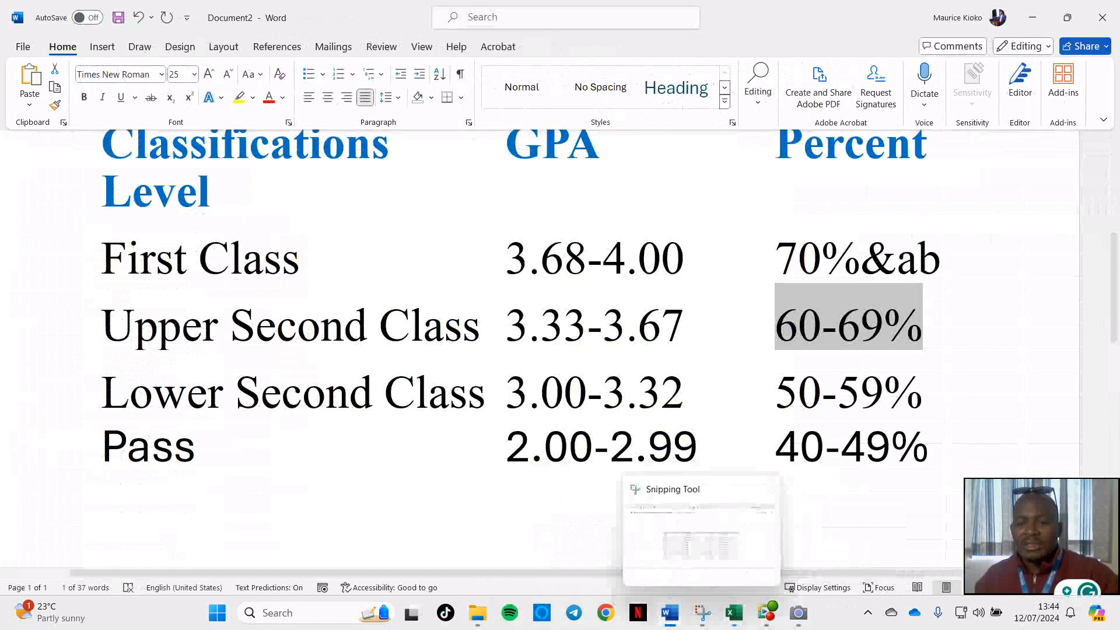
{"action": "mouse_move", "coordinate": [670, 612]}
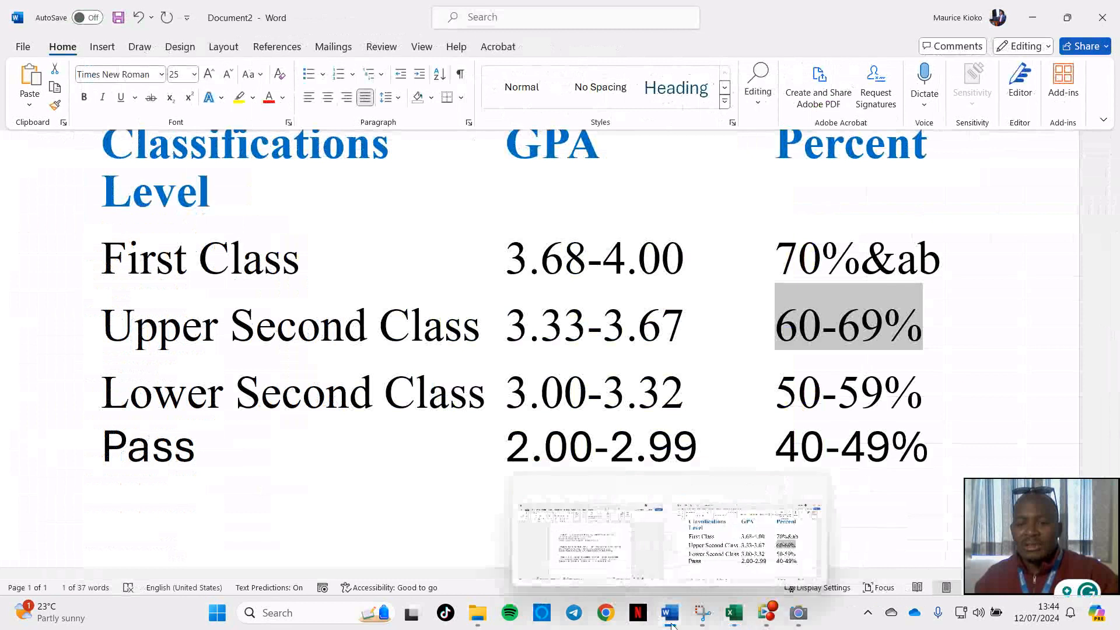
{"action": "left_click", "coordinate": [733, 612]}
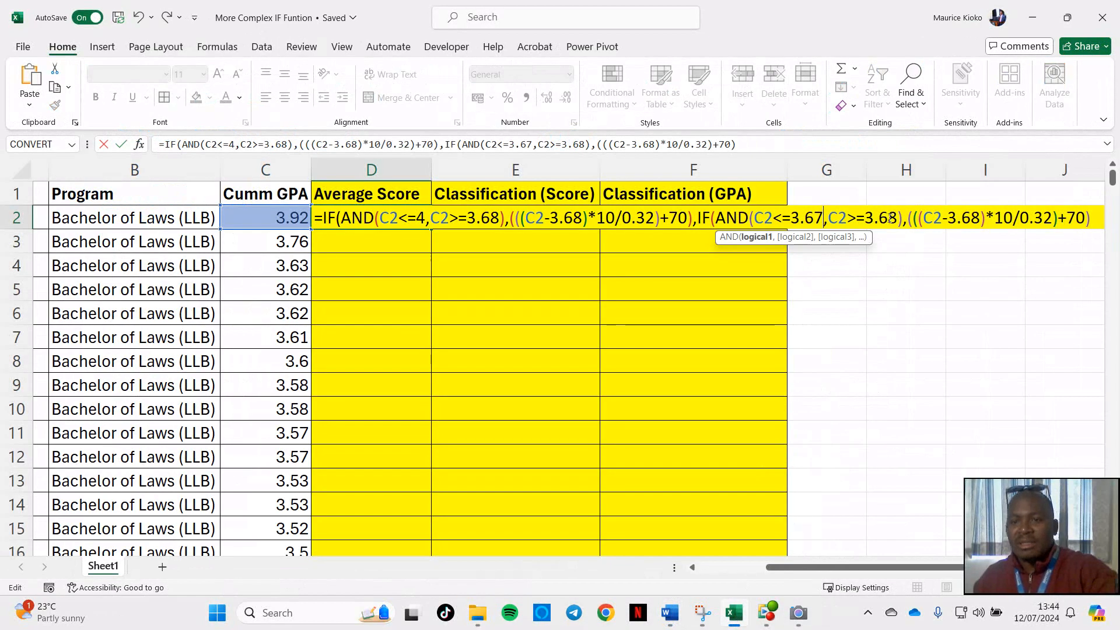
{"action": "key", "text": "Right"}
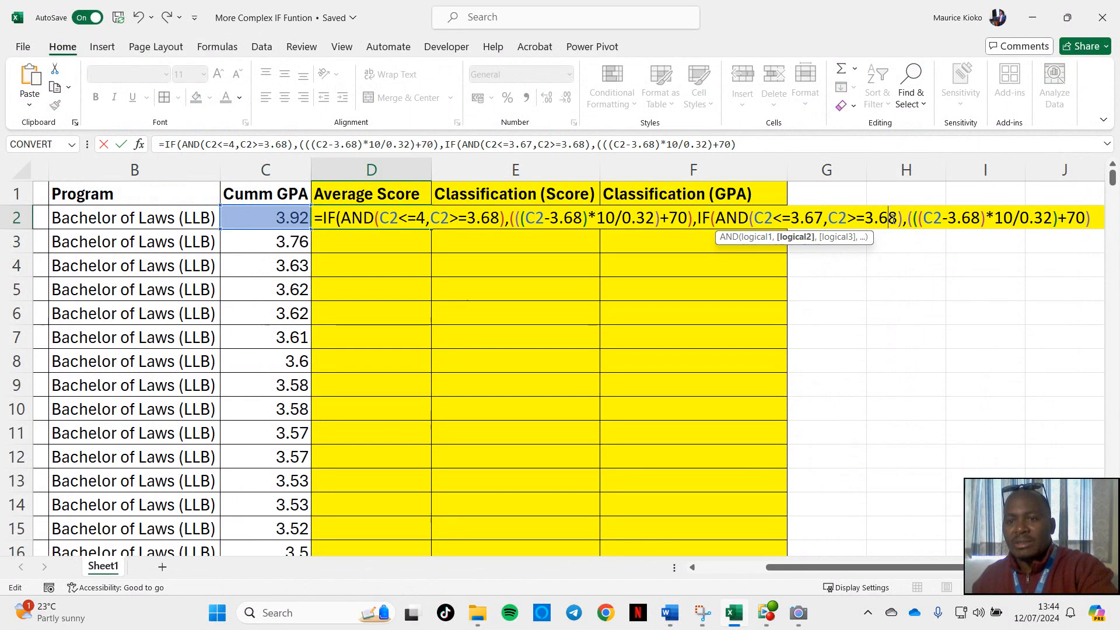
{"action": "key", "text": "BackSpace"}
{"action": "key", "text": "BackSpace"}
{"action": "type", "text": "33"}
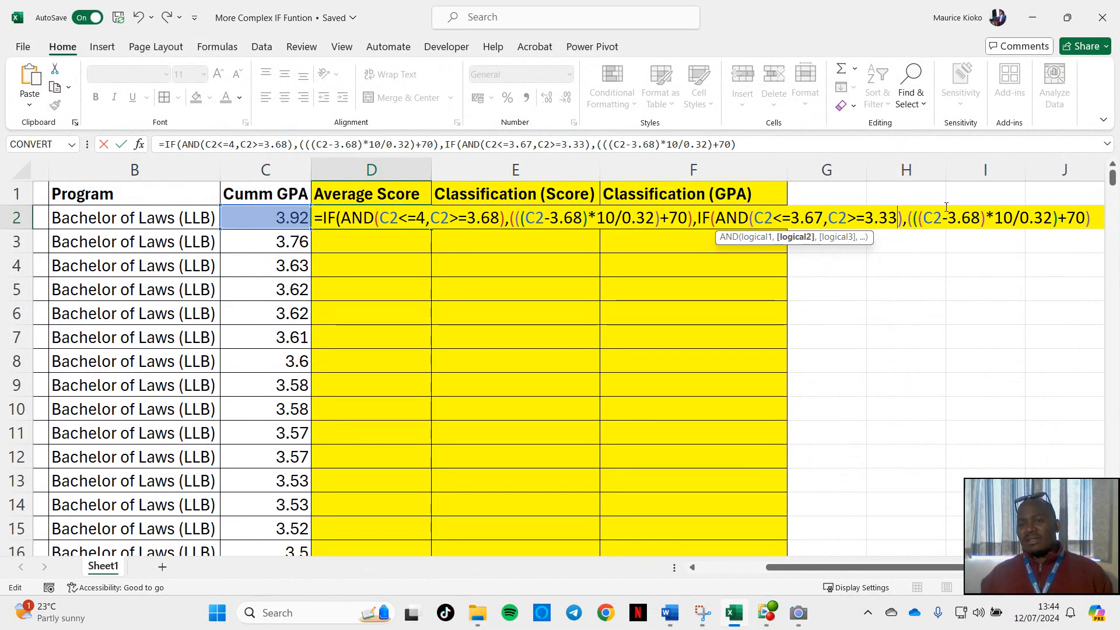
Set the GPA subtracted from C2 in the second IF's score calculation to 3.33.
{"action": "left_click", "coordinate": [981, 217]}
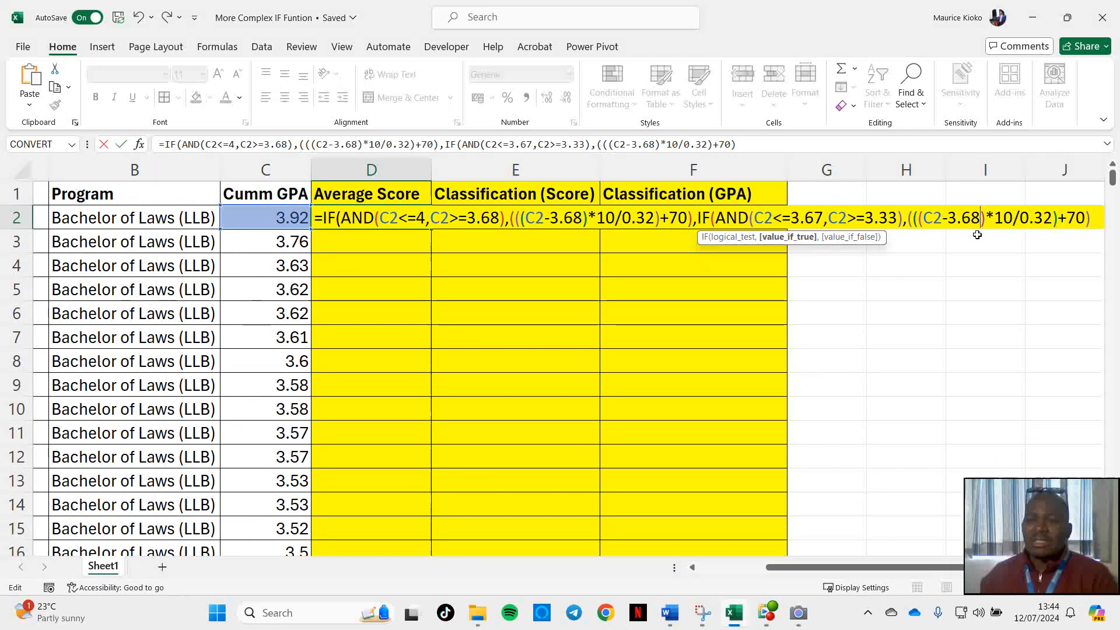
{"action": "key", "text": "BackSpace"}
{"action": "key", "text": "BackSpace"}
{"action": "type", "text": "33"}
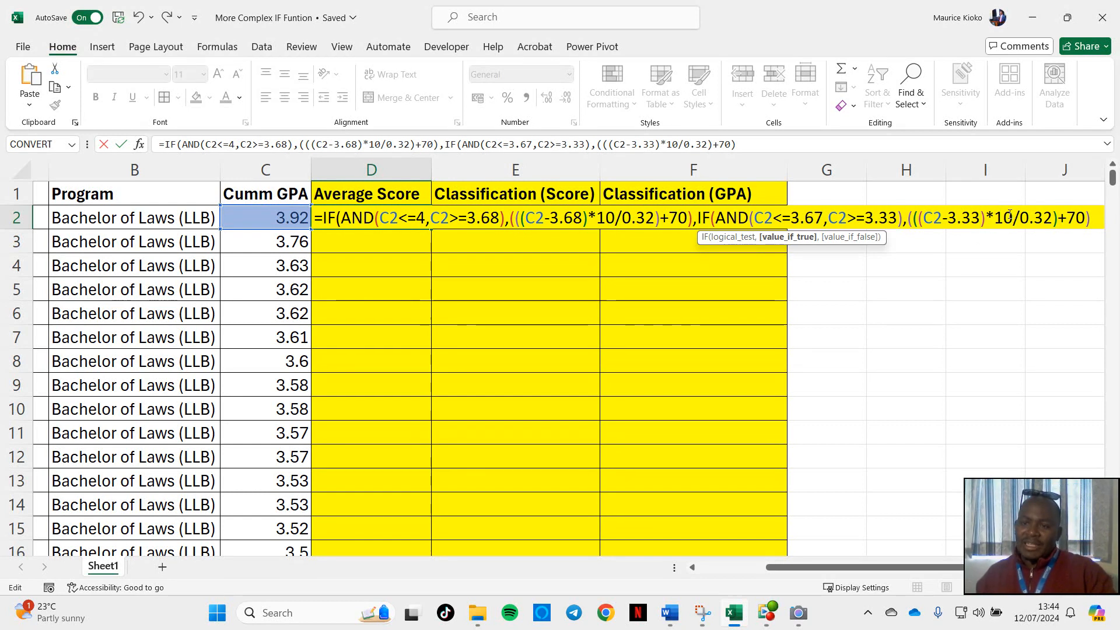
Check the Upper Second Class percent band in Word's Document2 and set the multiplier in D2's second IF calculation to 9.94.
{"action": "double_click", "coordinate": [998, 218]}
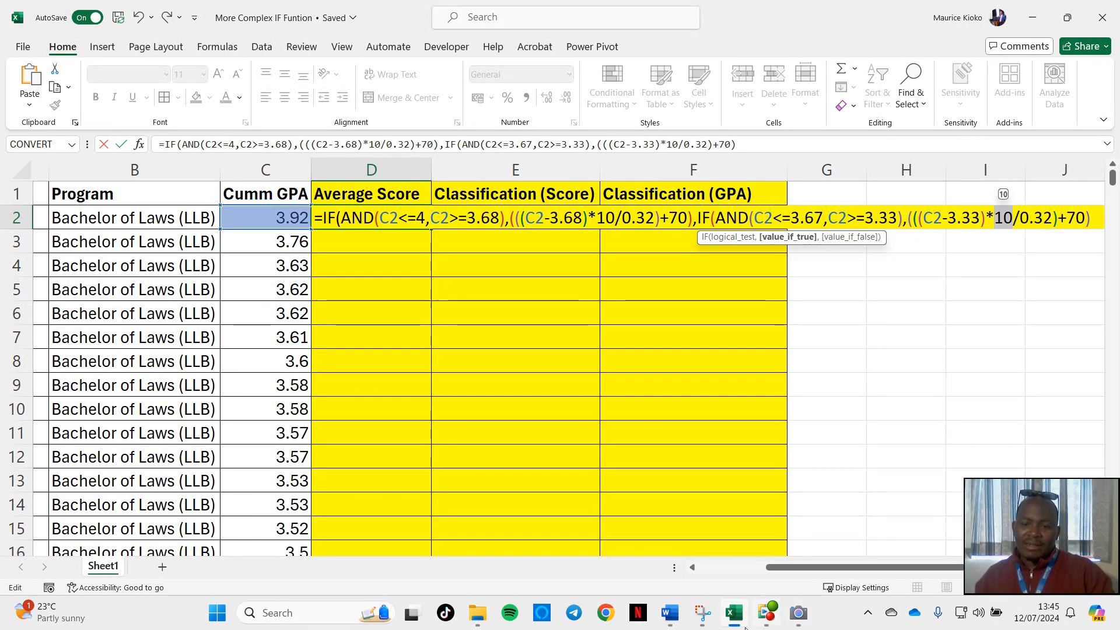
{"action": "mouse_move", "coordinate": [734, 612]}
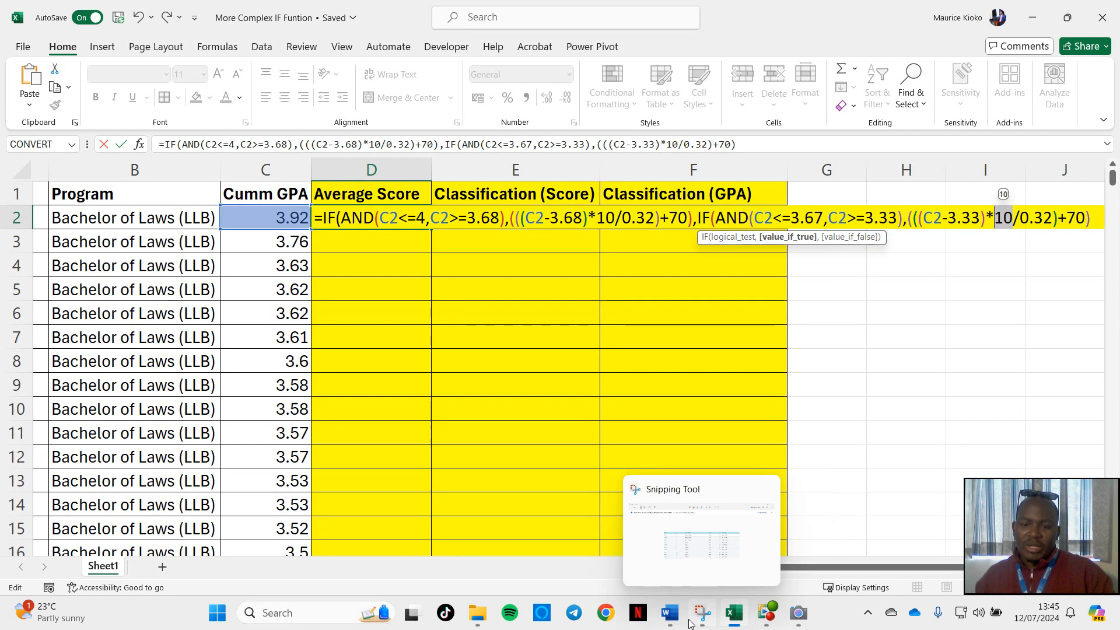
{"action": "left_click", "coordinate": [669, 612]}
{"action": "left_click", "coordinate": [737, 558]}
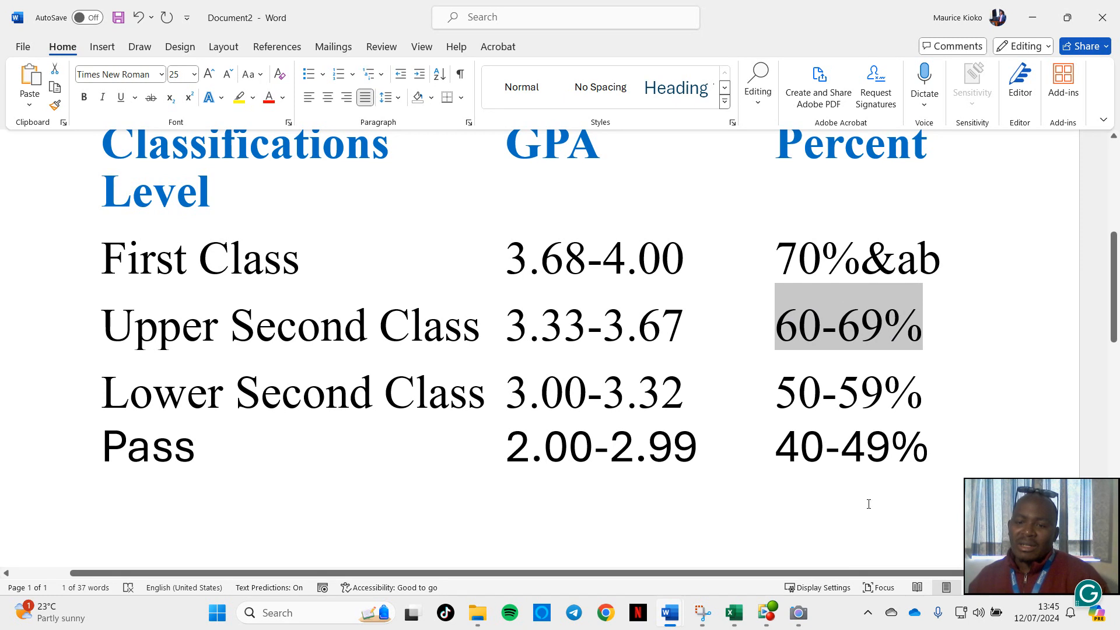
{"action": "left_click", "coordinate": [737, 626]}
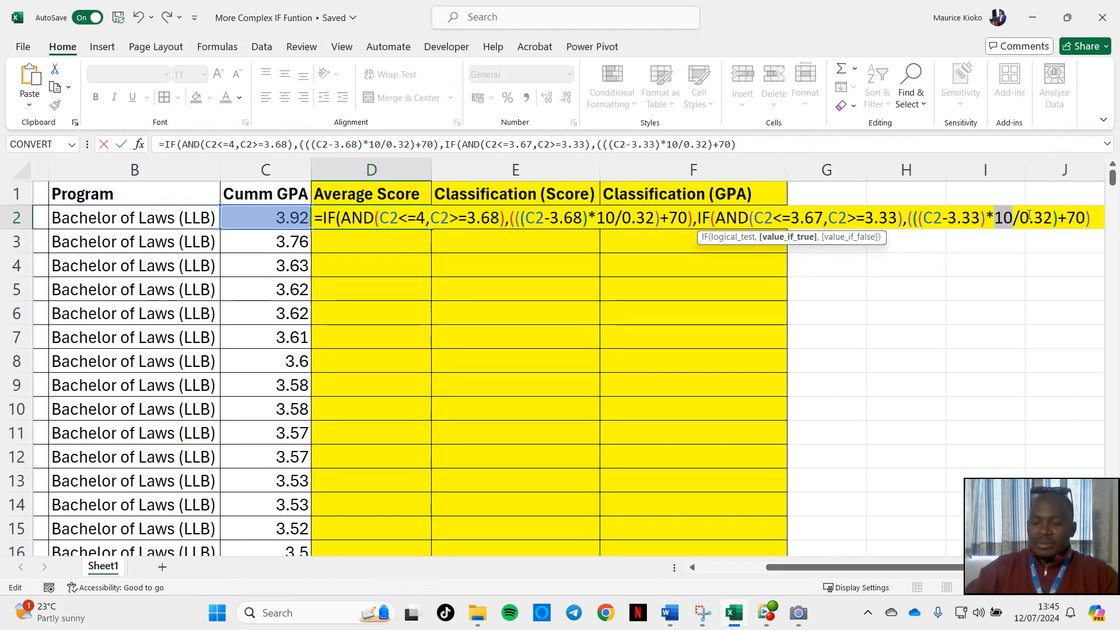
{"action": "type", "text": "9.94"}
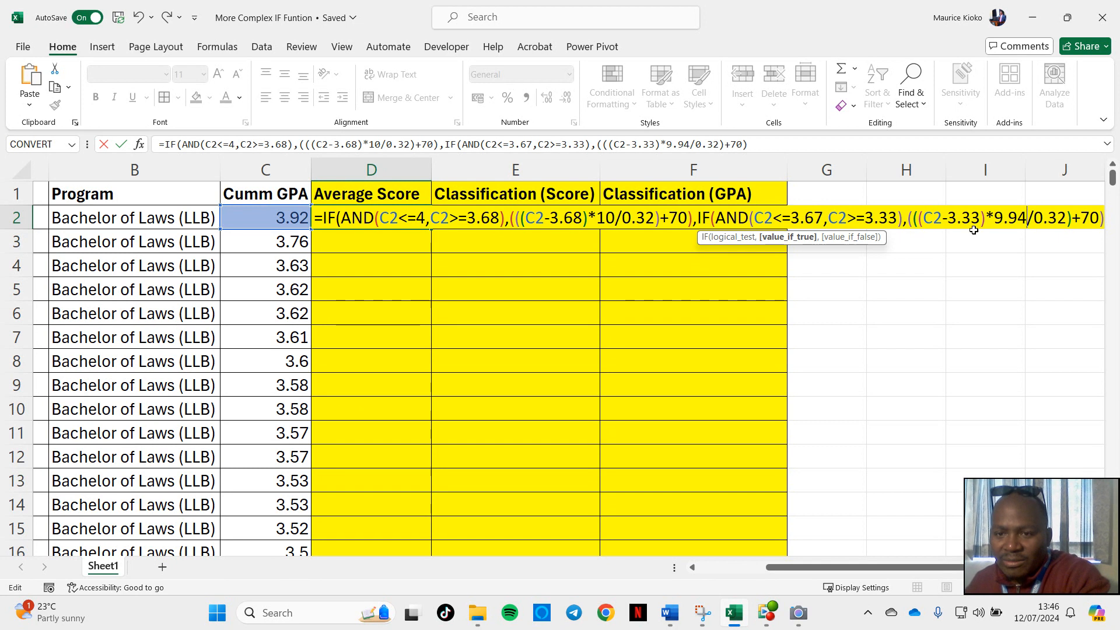
Set the second IF's divisor to 0.34 and its added base score to 60, checking the base against the percent band in Word.
{"action": "left_click", "coordinate": [1067, 217]}
{"action": "key", "text": "BackSpace"}
{"action": "type", "text": "4"}
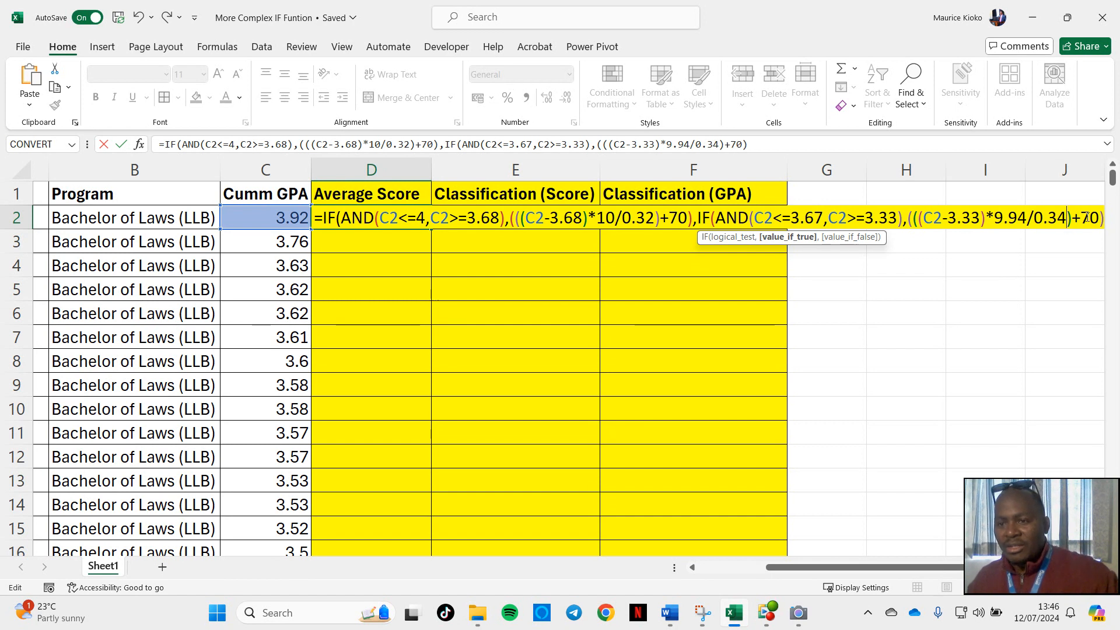
{"action": "key", "text": "BackSpace"}
{"action": "type", "text": "6"}
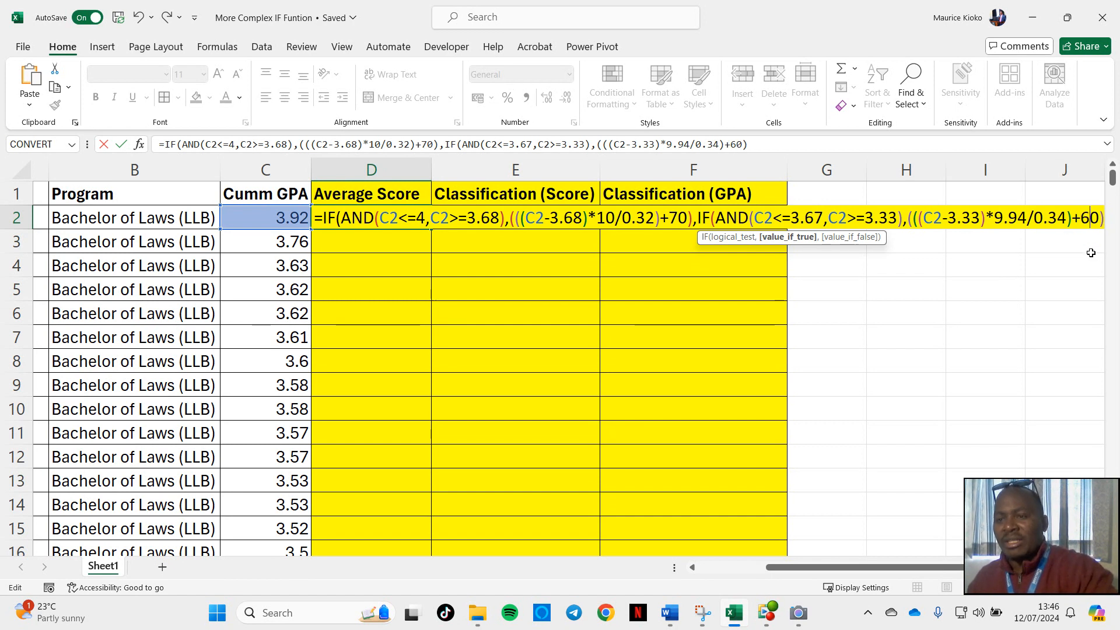
{"action": "mouse_move", "coordinate": [670, 613]}
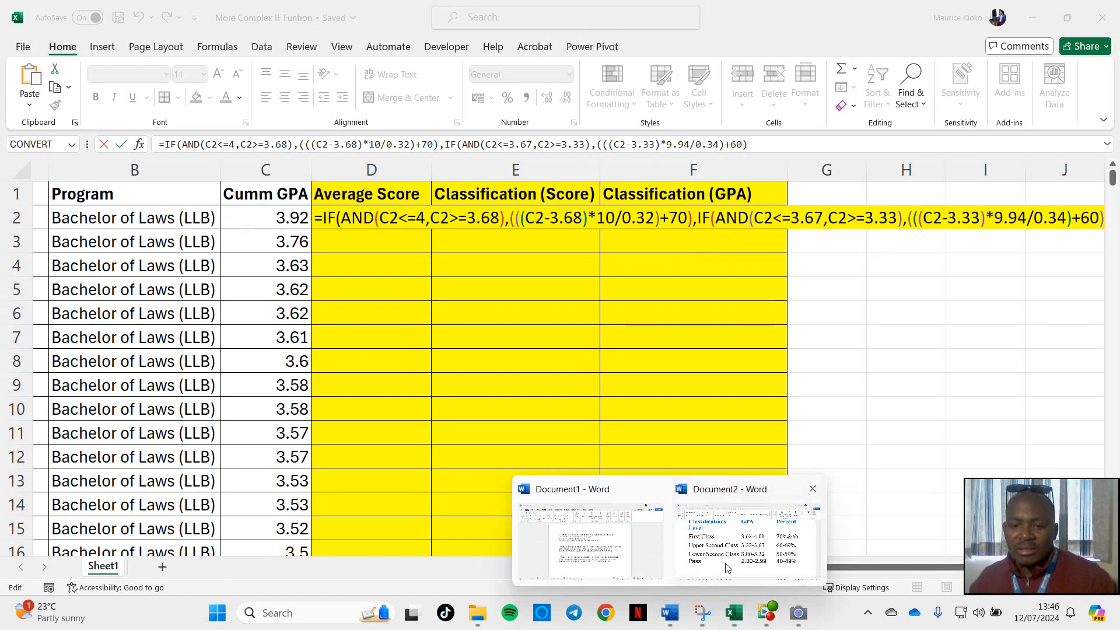
{"action": "left_click", "coordinate": [749, 560]}
{"action": "left_click", "coordinate": [820, 331]}
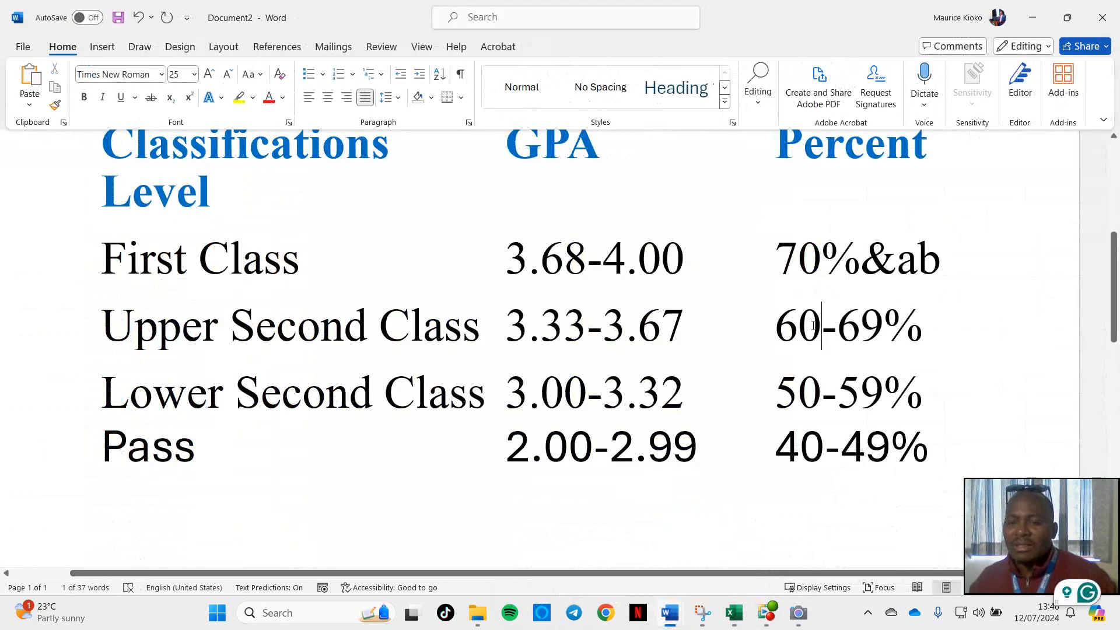
{"action": "left_click", "coordinate": [1031, 18]}
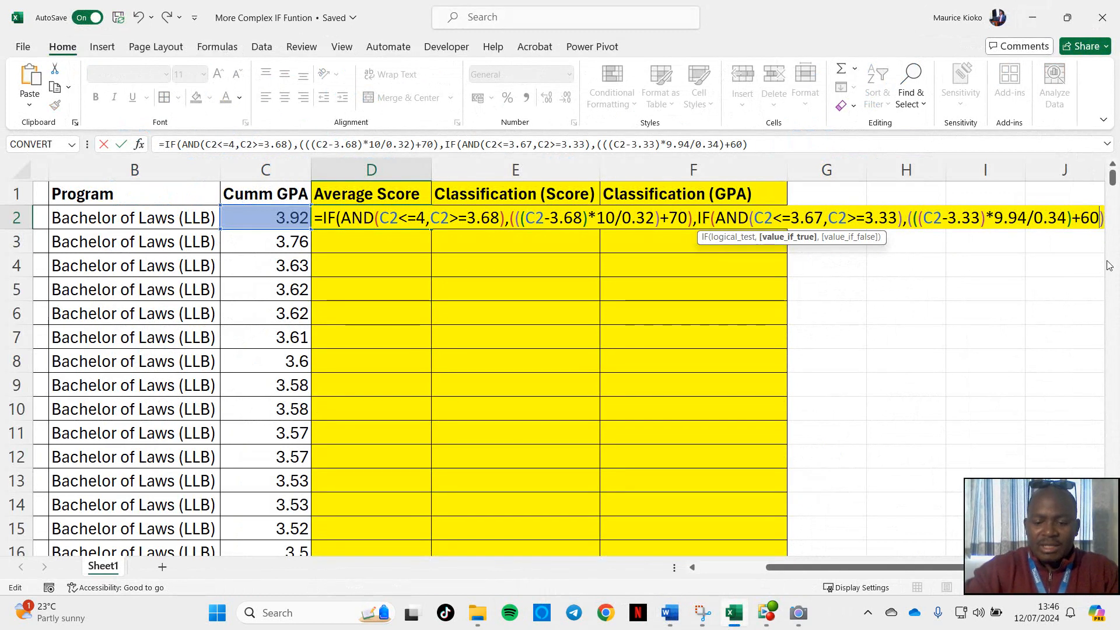
Close both open IF functions with two more parentheses and enter the formula in D2.
{"action": "type", "text": ">"}
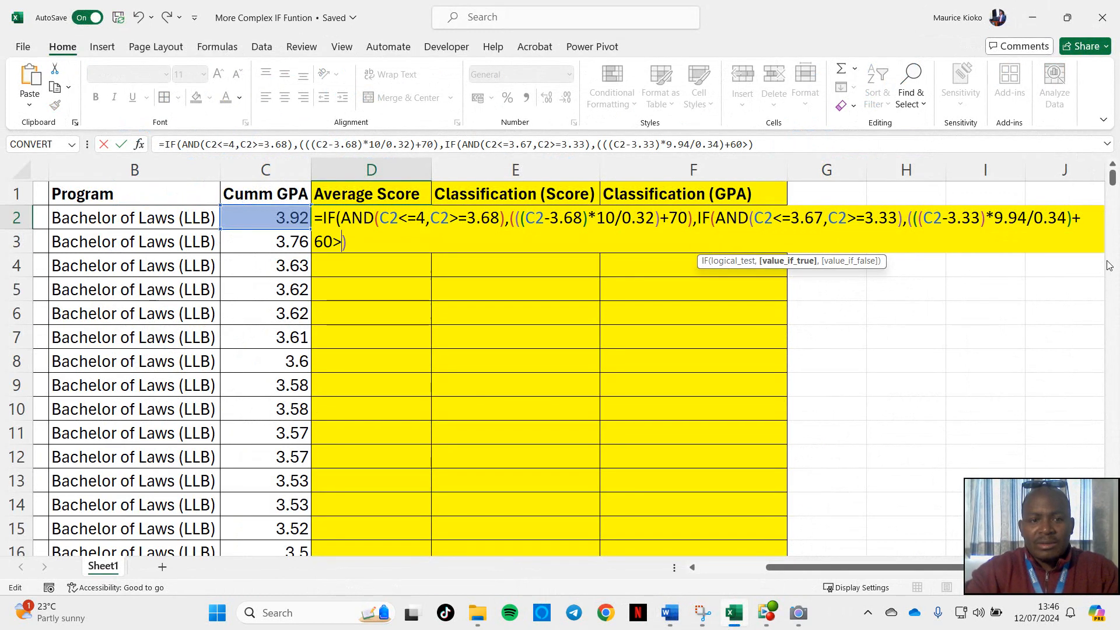
{"action": "key", "text": "BackSpace"}
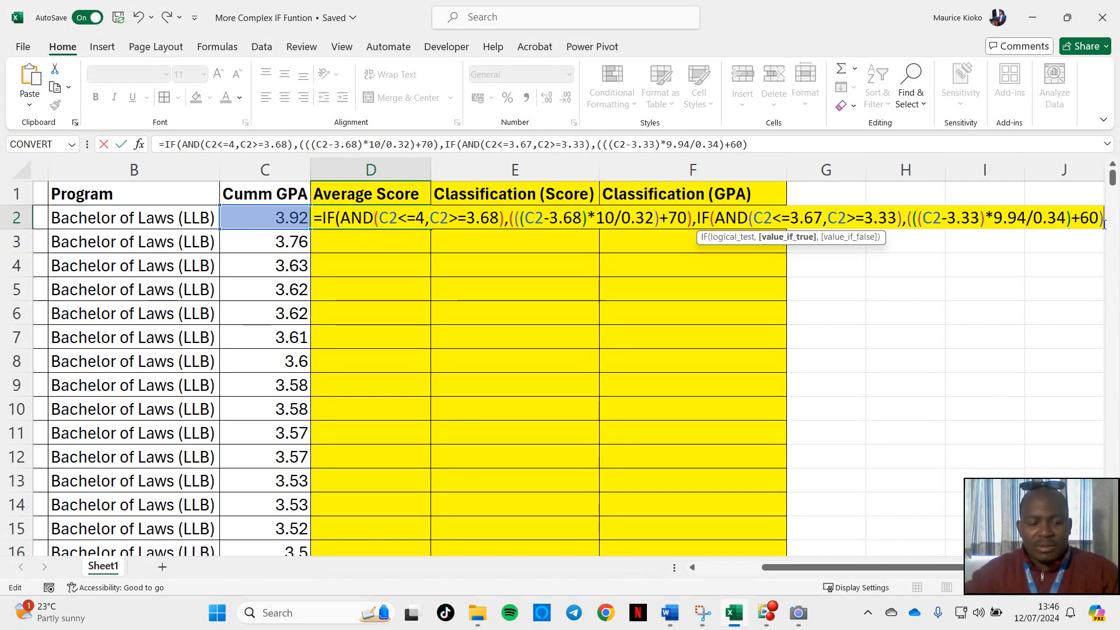
{"action": "type", "text": "))"}
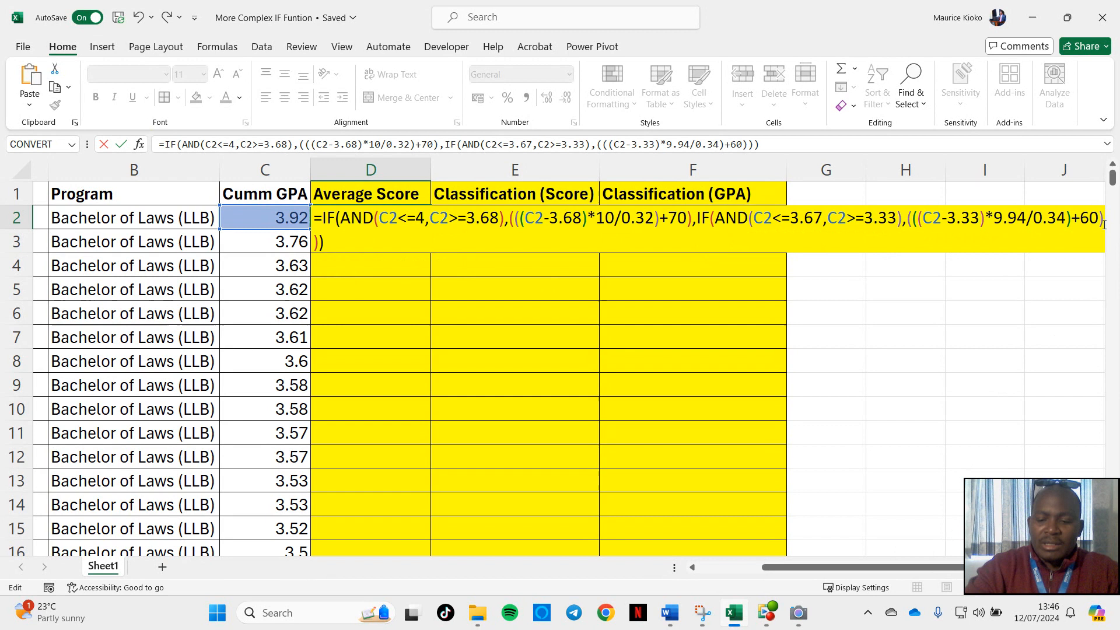
{"action": "key", "text": "Return"}
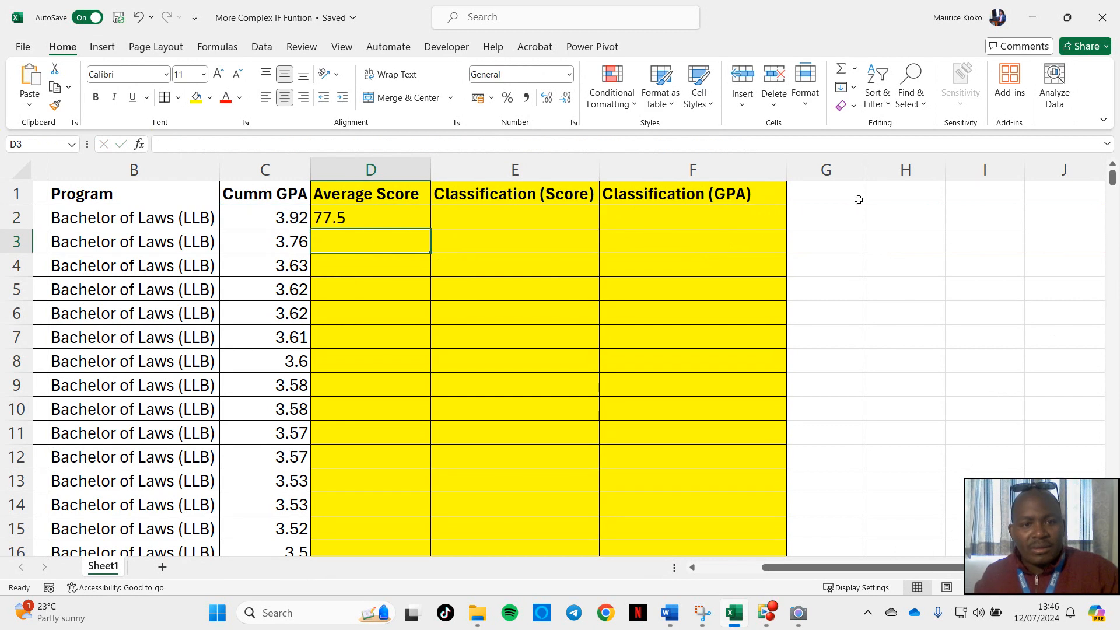
Fill D2's average score formula down the column through D39 and inspect the formula in D39.
{"action": "left_click", "coordinate": [403, 224]}
{"action": "left_click_drag", "start_coordinate": [432, 230], "coordinate": [425, 495]}
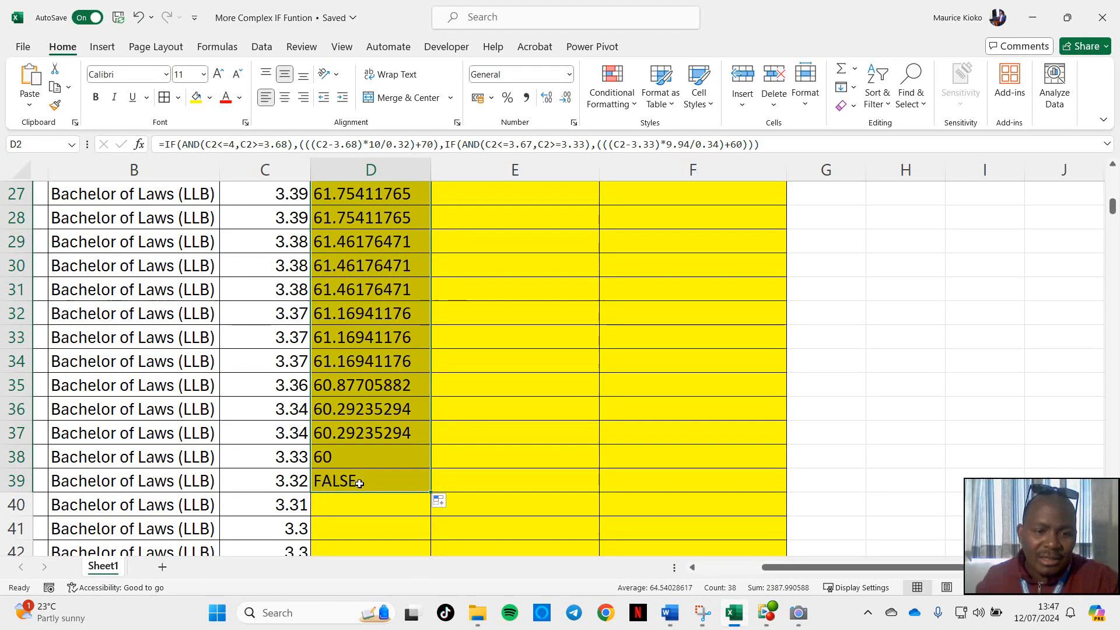
{"action": "left_click", "coordinate": [353, 481]}
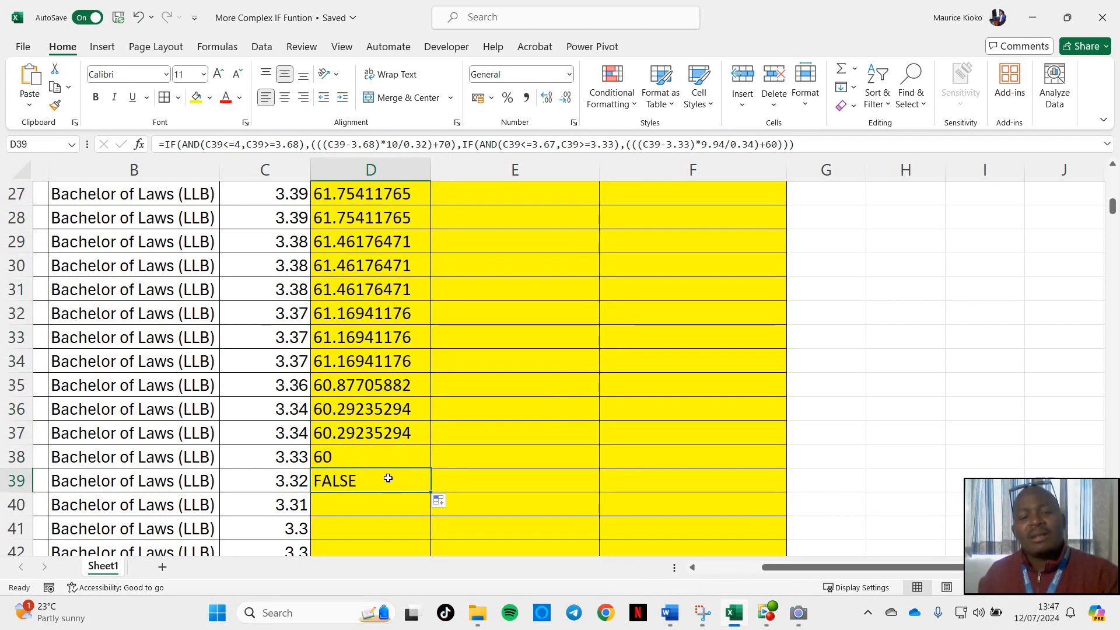
Replace the last two closing parentheses of D2's formula with a comma and a copy of the first test, IF(AND(C2<=4,C2>=3.68),(((C2-3.68)*10/0.32)+70).
{"action": "scroll", "coordinate": [401, 473], "scroll_direction": "up", "scroll_amount": 9}
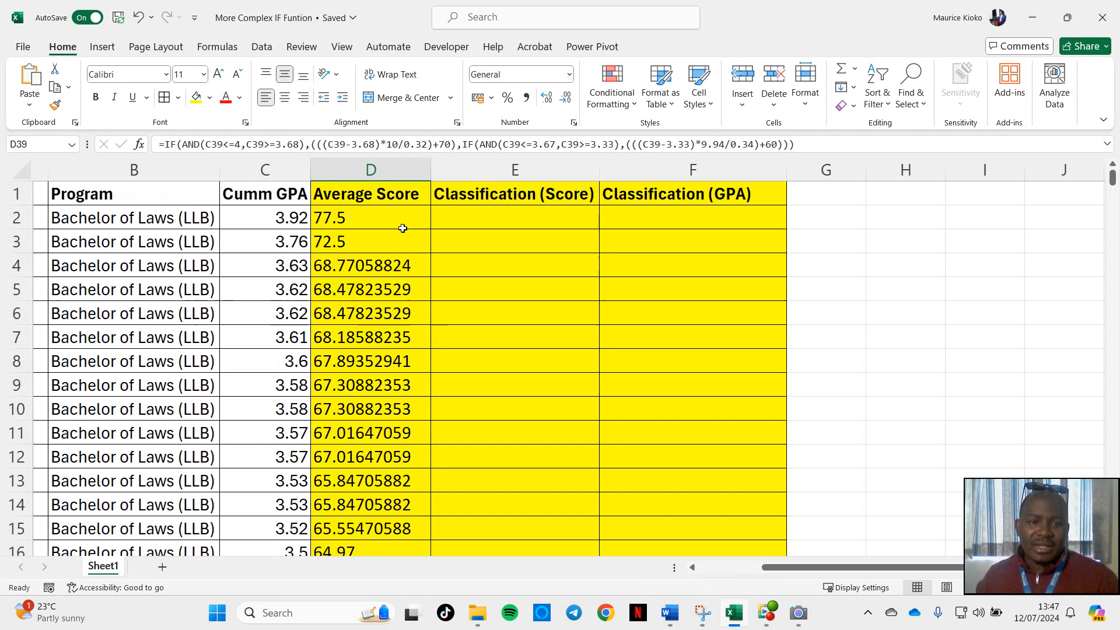
{"action": "left_click", "coordinate": [403, 224]}
{"action": "double_click", "coordinate": [428, 216]}
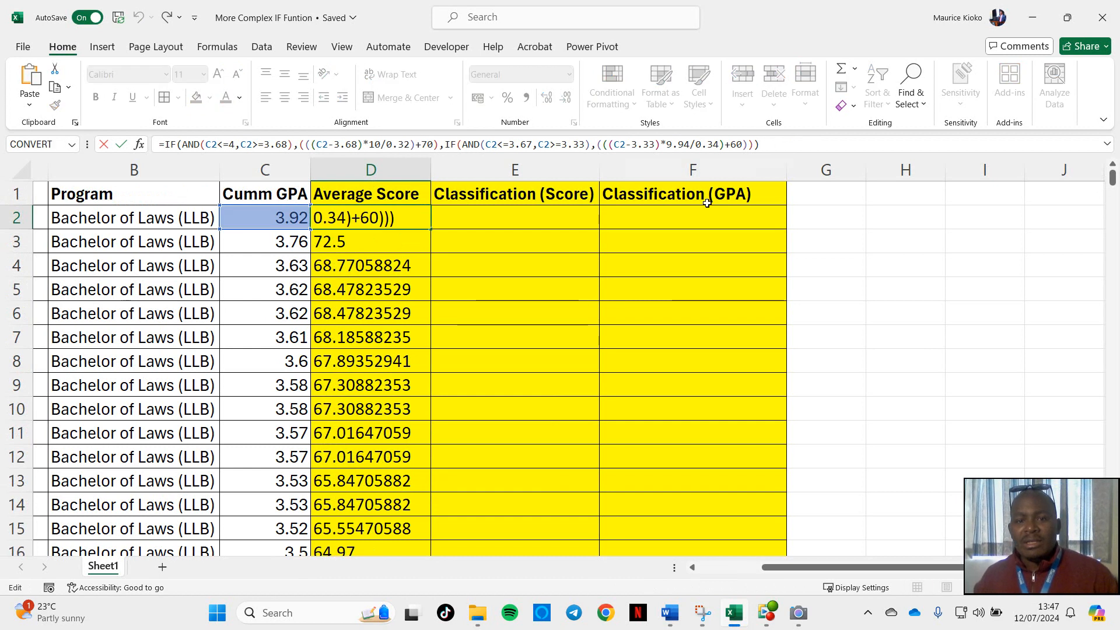
{"action": "double_click", "coordinate": [415, 218]}
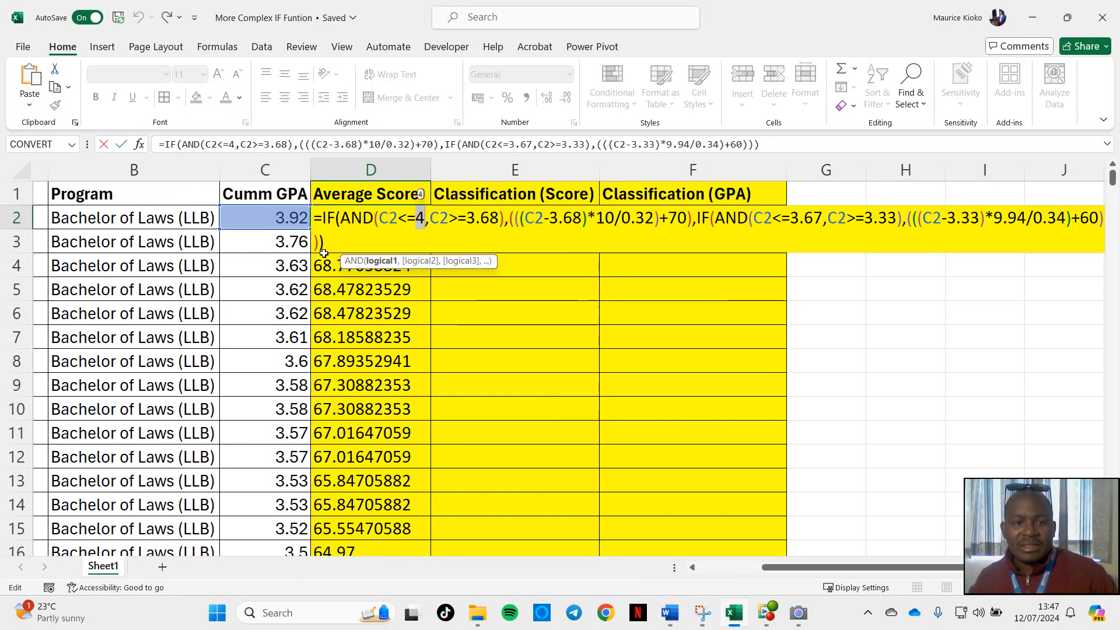
{"action": "left_click", "coordinate": [337, 240]}
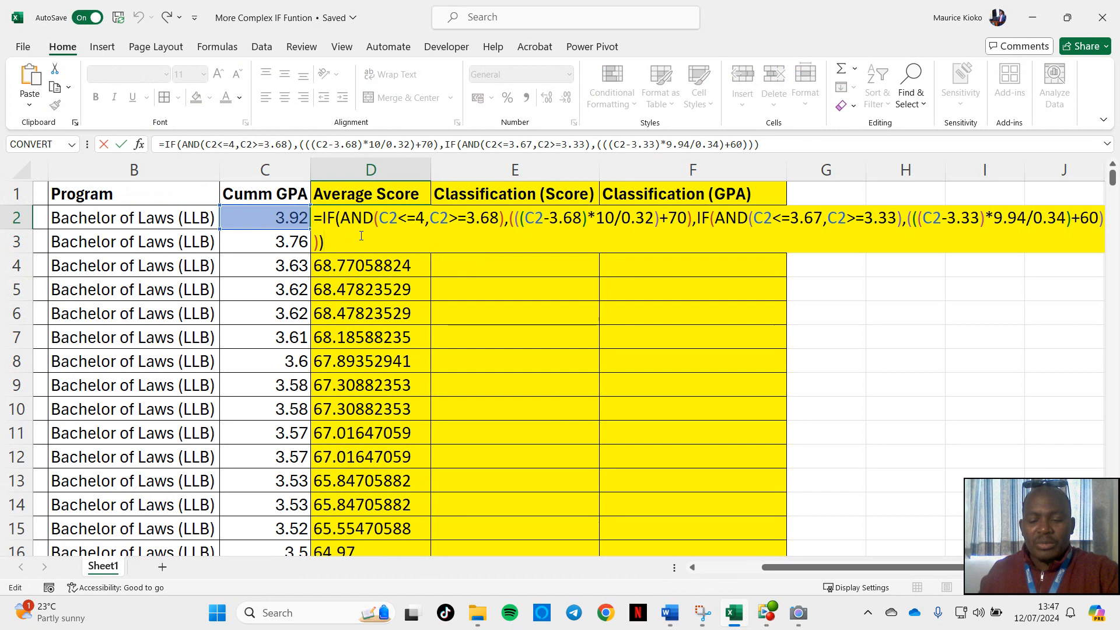
{"action": "key", "text": "BackSpace"}
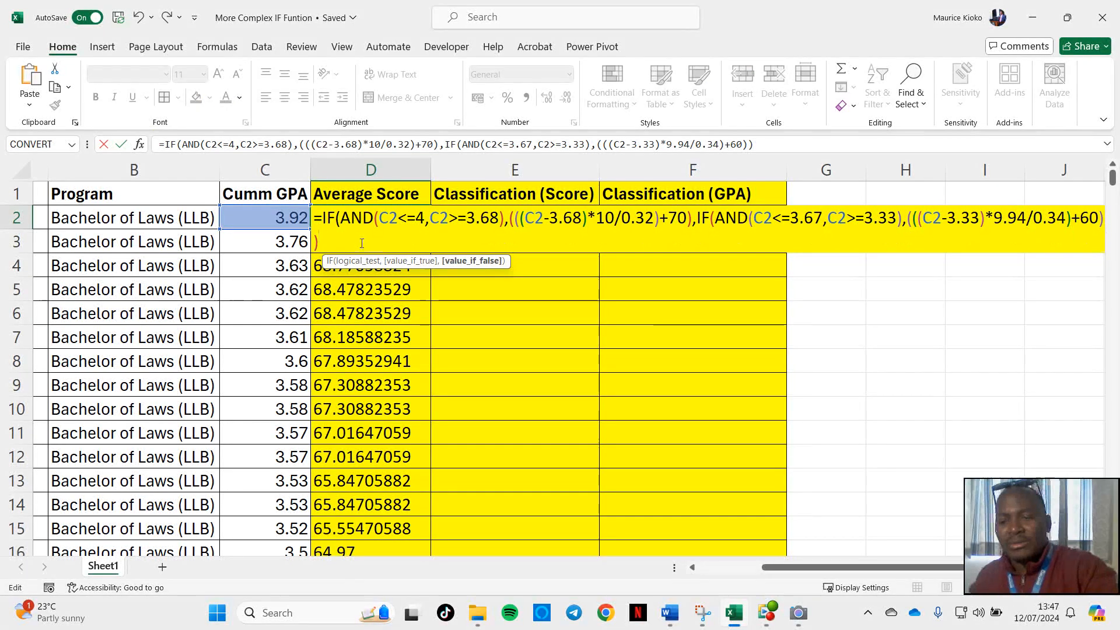
{"action": "key", "text": "BackSpace"}
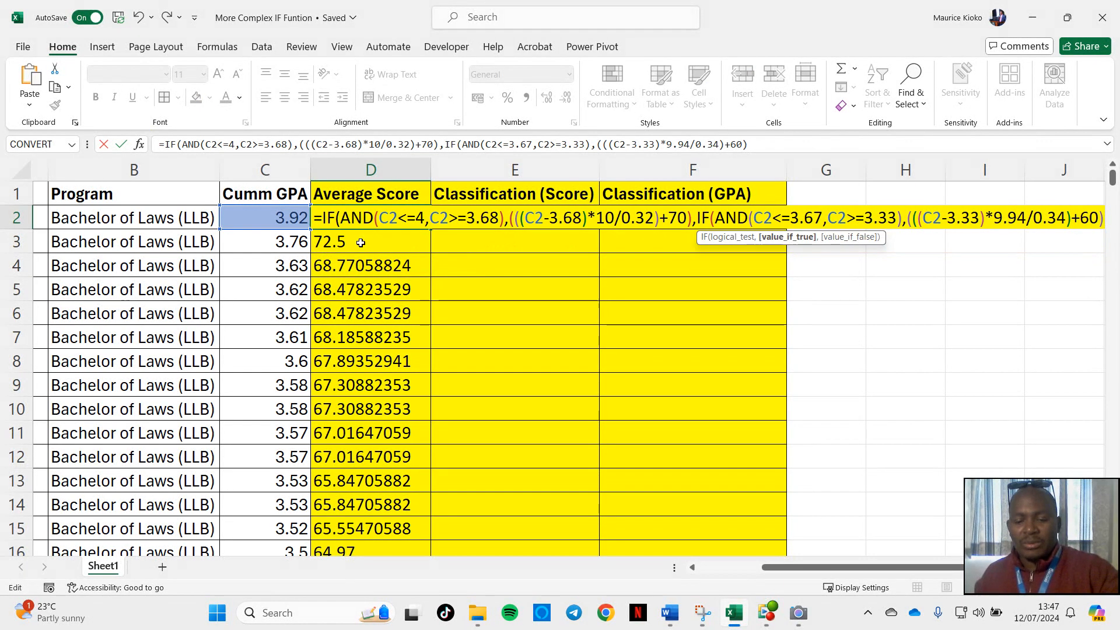
{"action": "type", "text": ","}
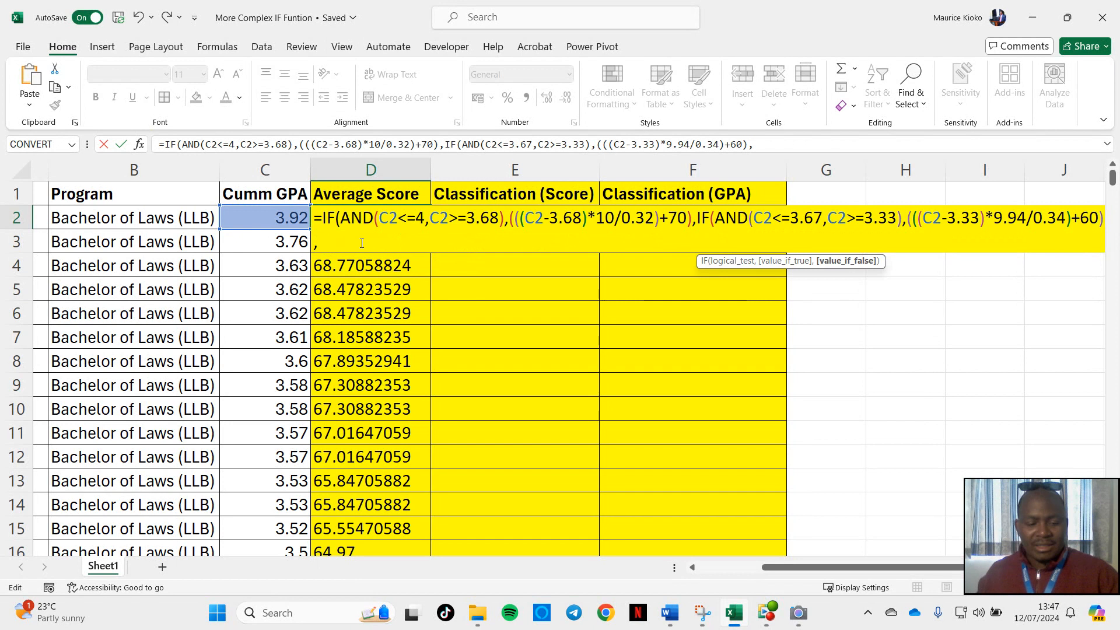
{"action": "type", "text": "IF(AND(C2<=4,C2>=3.68),(((C2-3.68)*10/0.32)+70)"}
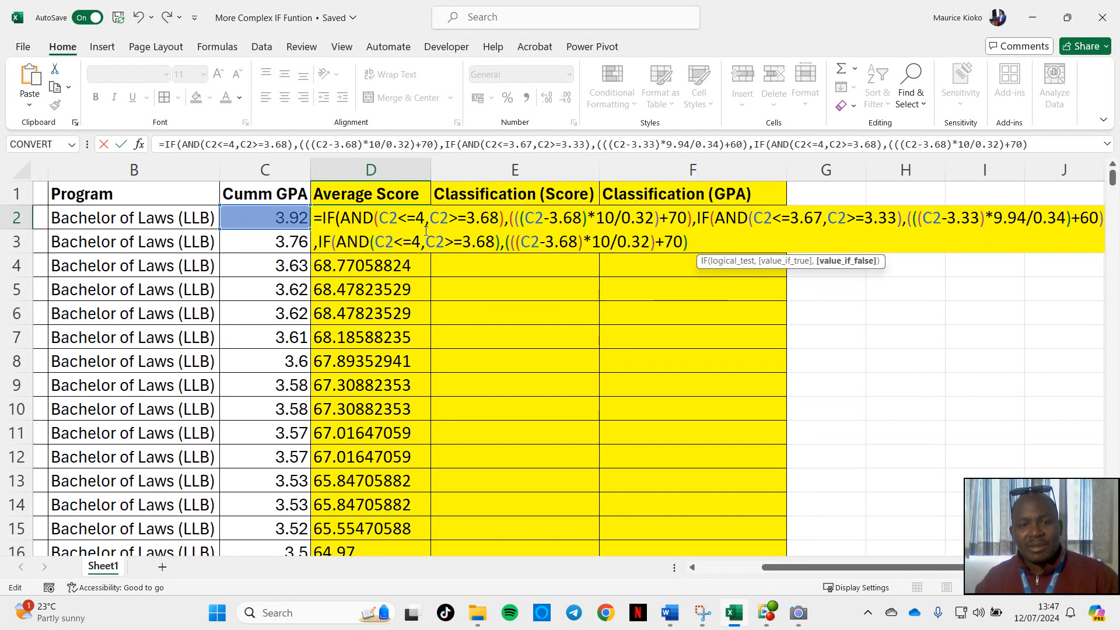
Check the Lower Second Class GPA band in Word's Document2 and set the upper limit of D2's third AND test to 3.32.
{"action": "mouse_move", "coordinate": [775, 622]}
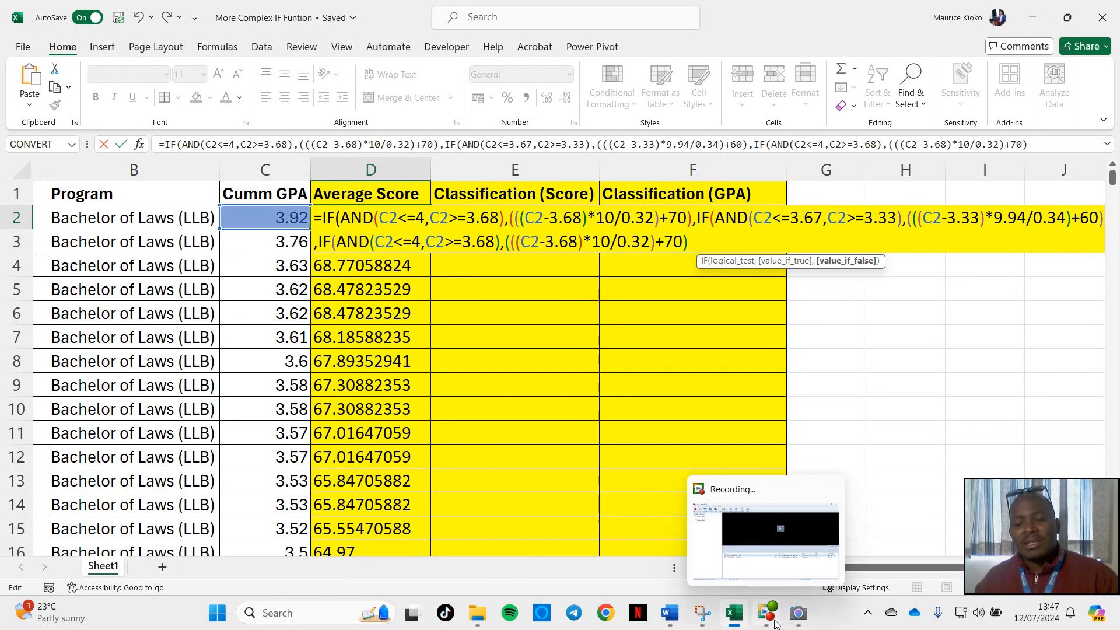
{"action": "left_click", "coordinate": [670, 613]}
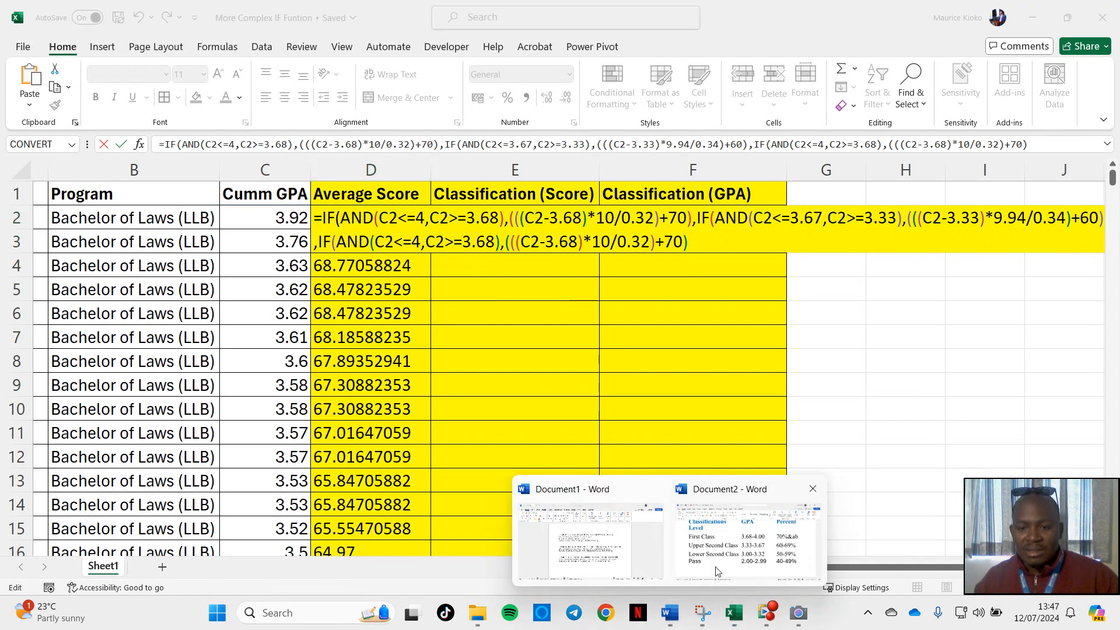
{"action": "left_click", "coordinate": [682, 577]}
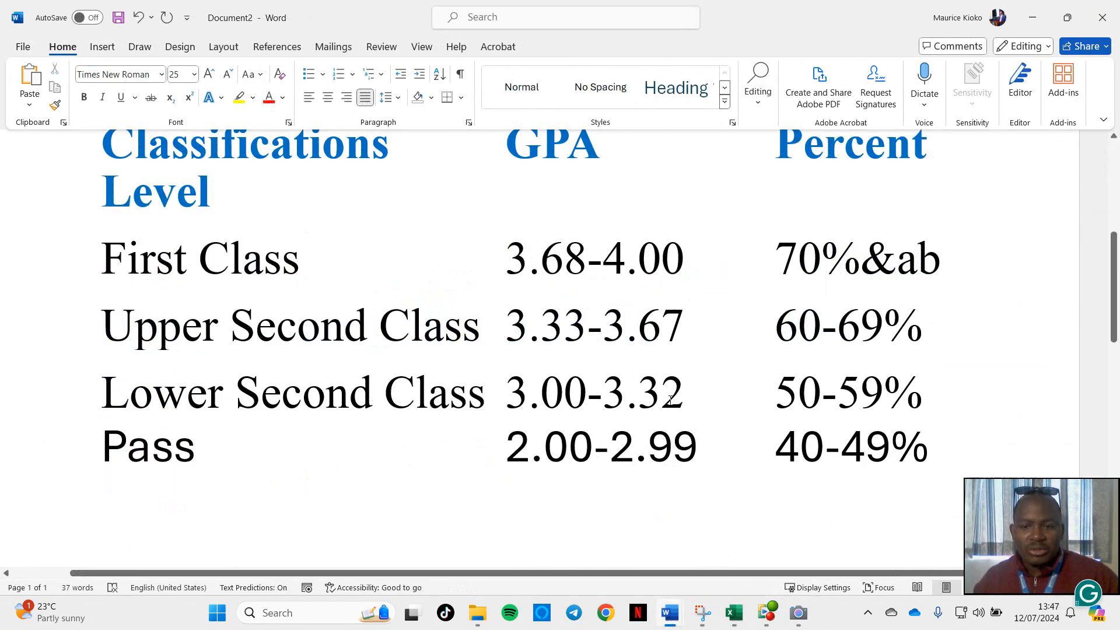
{"action": "left_click", "coordinate": [1035, 24]}
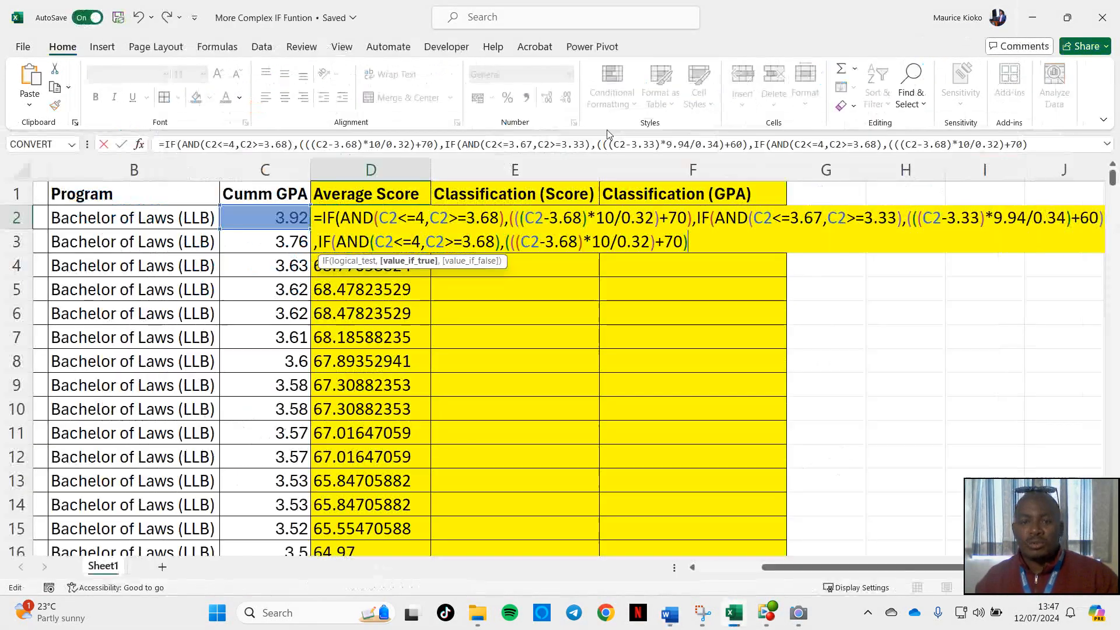
{"action": "left_click", "coordinate": [420, 242]}
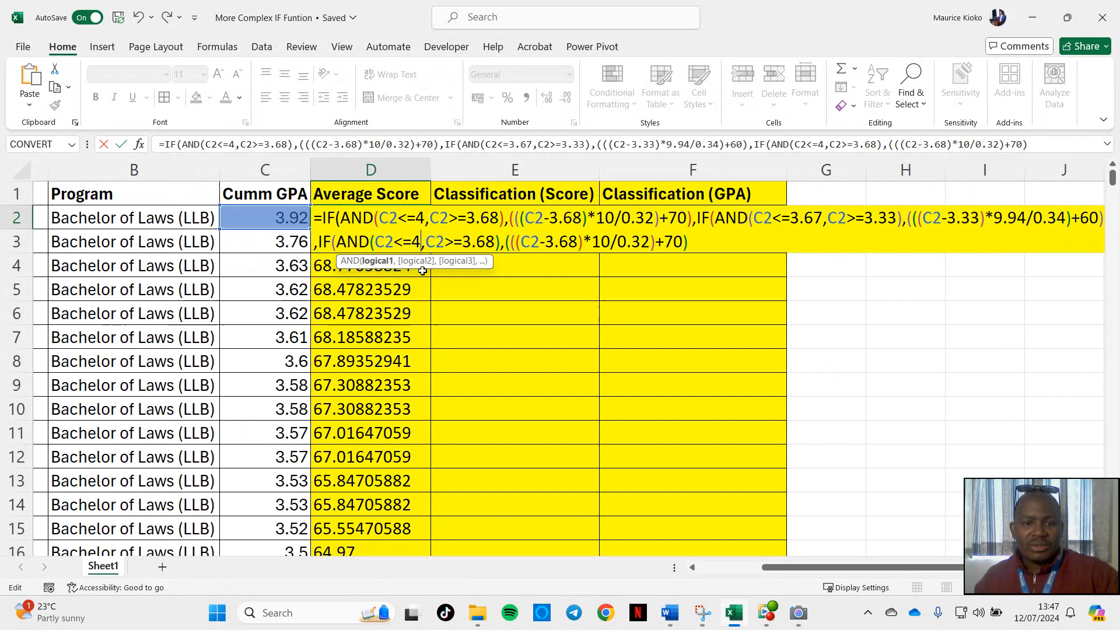
{"action": "key", "text": "BackSpace"}
{"action": "type", "text": "3.32"}
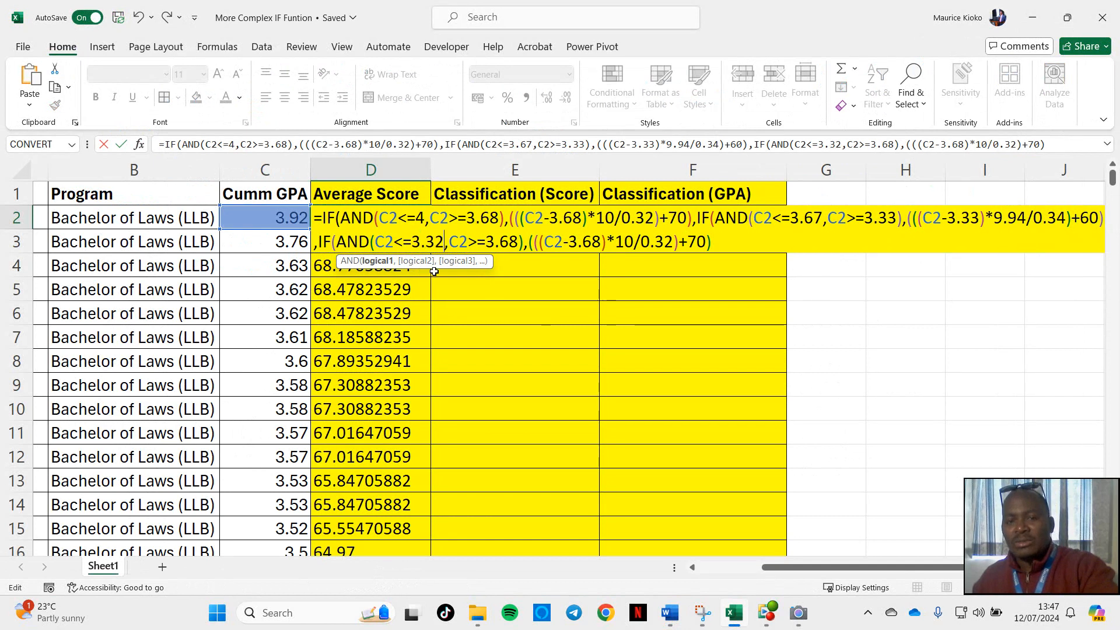
Set the lower limit of D2's third AND test to 3.0.
{"action": "left_click", "coordinate": [517, 239]}
{"action": "key", "text": "BackSpace"}
{"action": "key", "text": "BackSpace"}
{"action": "key", "text": "BackSpace"}
{"action": "type", "text": ".0"}
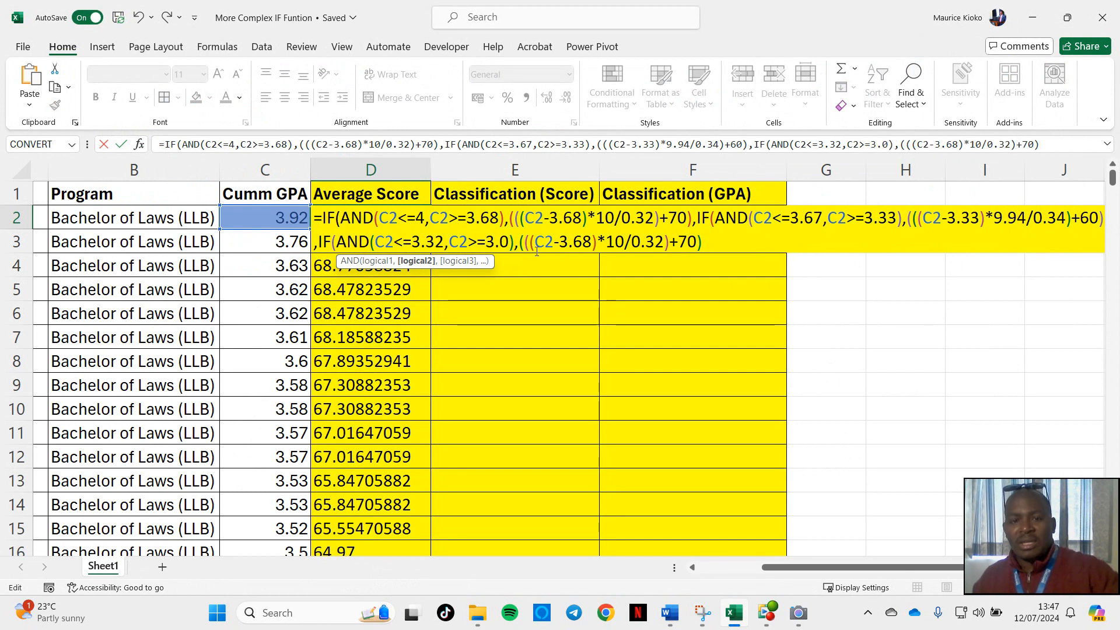
Set the GPA subtracted from C2 in the third IF's score calculation to 3.0.
{"action": "left_click", "coordinate": [590, 242]}
{"action": "key", "text": "BackSpace"}
{"action": "key", "text": "BackSpace"}
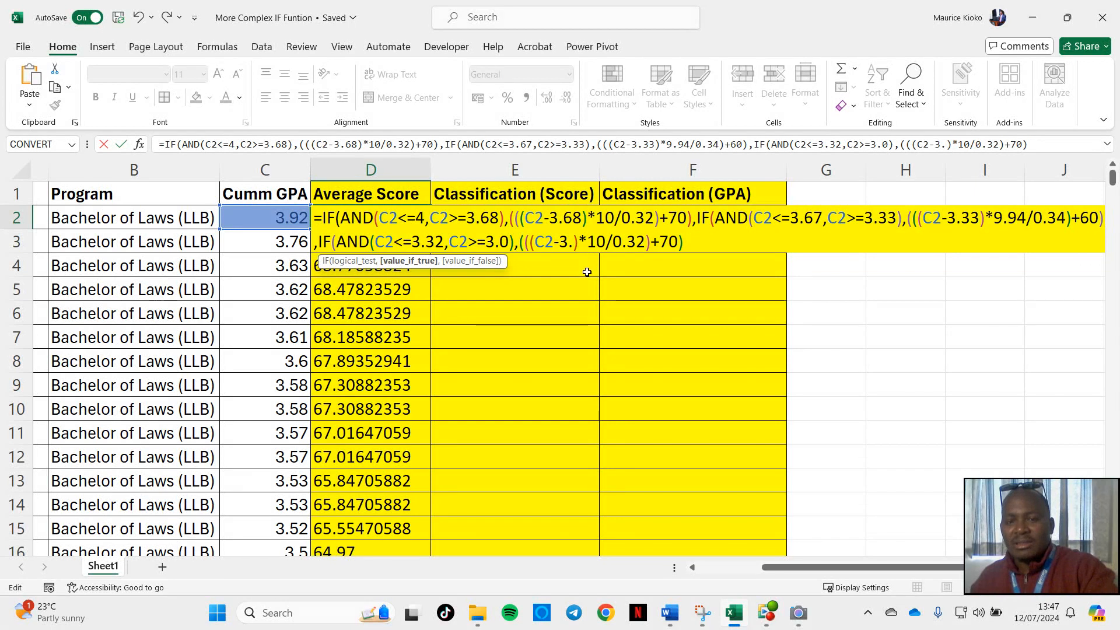
{"action": "type", "text": "0"}
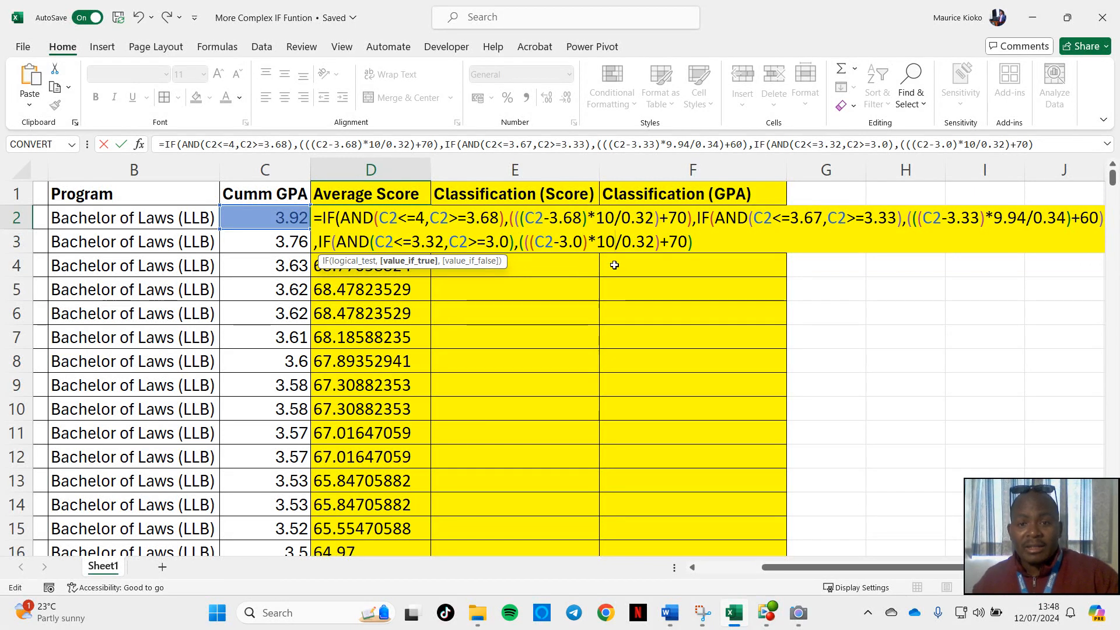
Set the multiplier in the third IF's score calculation to 9.94.
{"action": "key", "text": "BackSpace"}
{"action": "key", "text": "BackSpace"}
{"action": "type", "text": "9.9"}
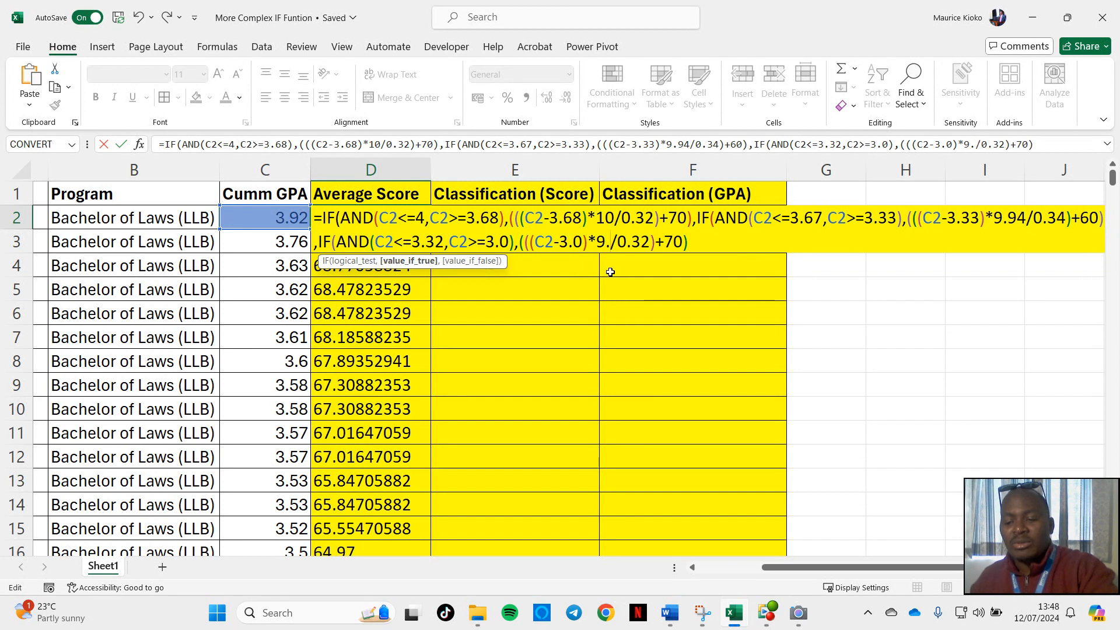
{"action": "type", "text": "4"}
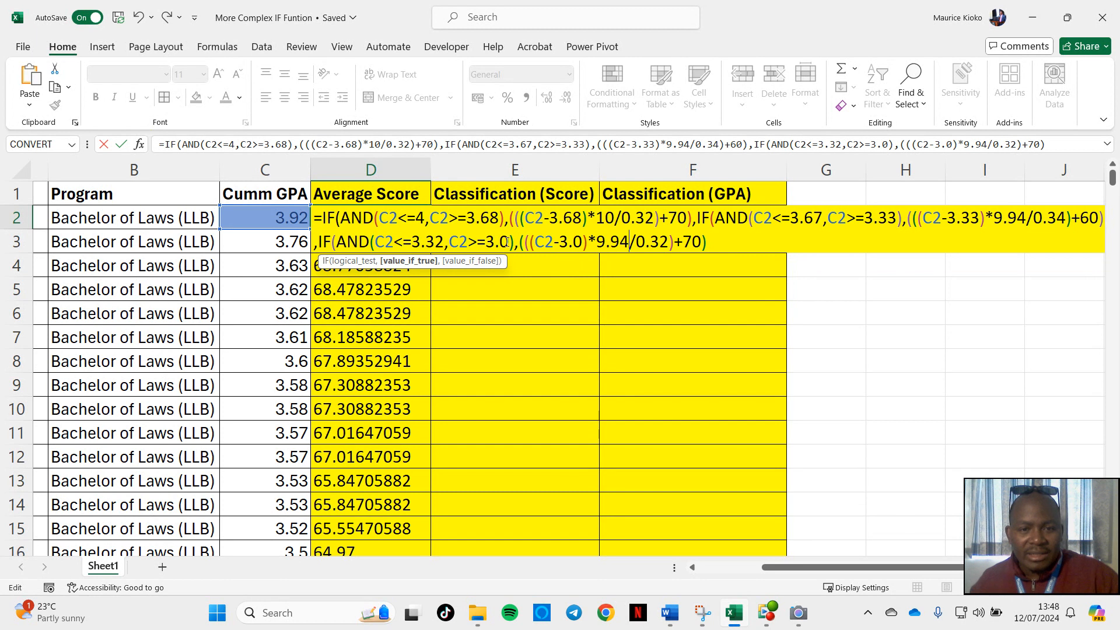
Check the Lower Second Class percent band in Word's Document2 and set the score added in D2's third IF to 50.
{"action": "key", "text": "Right"}
{"action": "key", "text": "Right"}
{"action": "key", "text": "Right"}
{"action": "key", "text": "Right"}
{"action": "key", "text": "Right"}
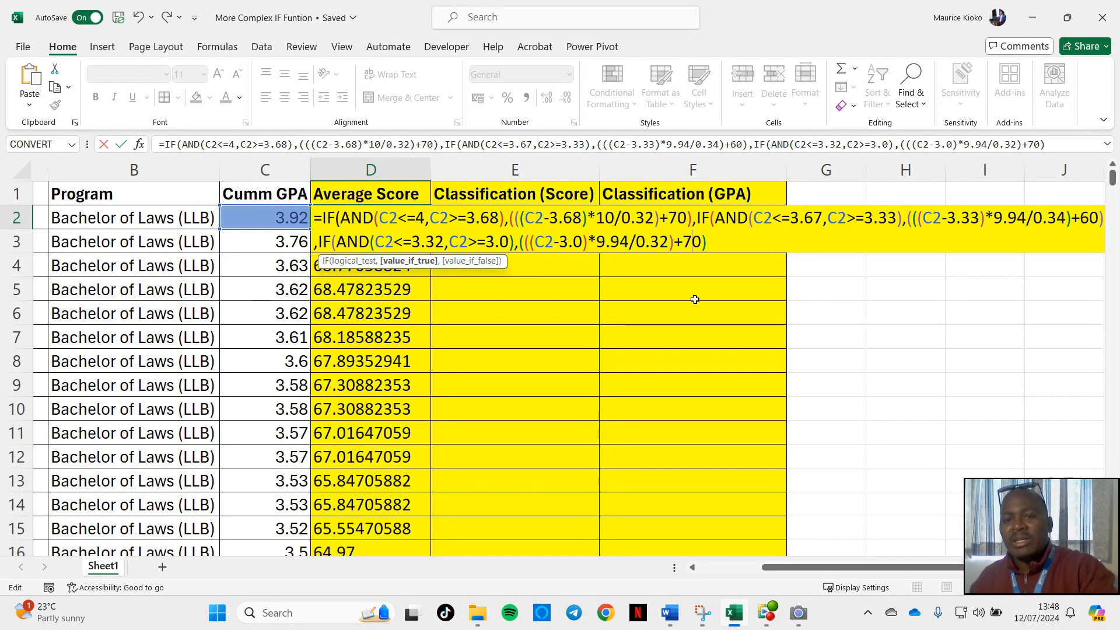
{"action": "left_click", "coordinate": [736, 615]}
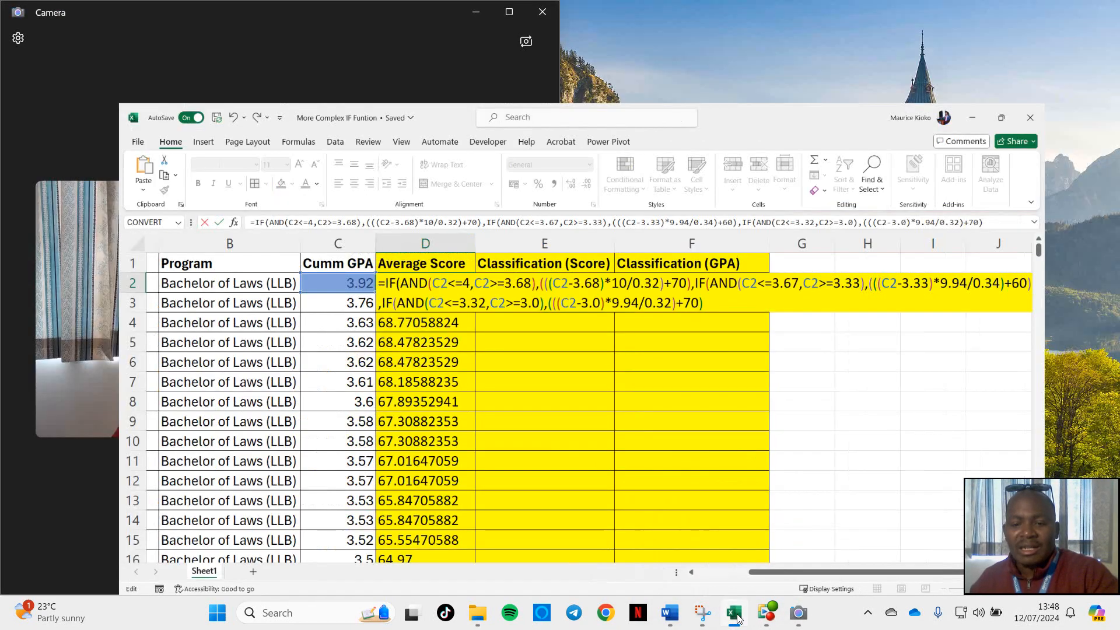
{"action": "mouse_move", "coordinate": [670, 613]}
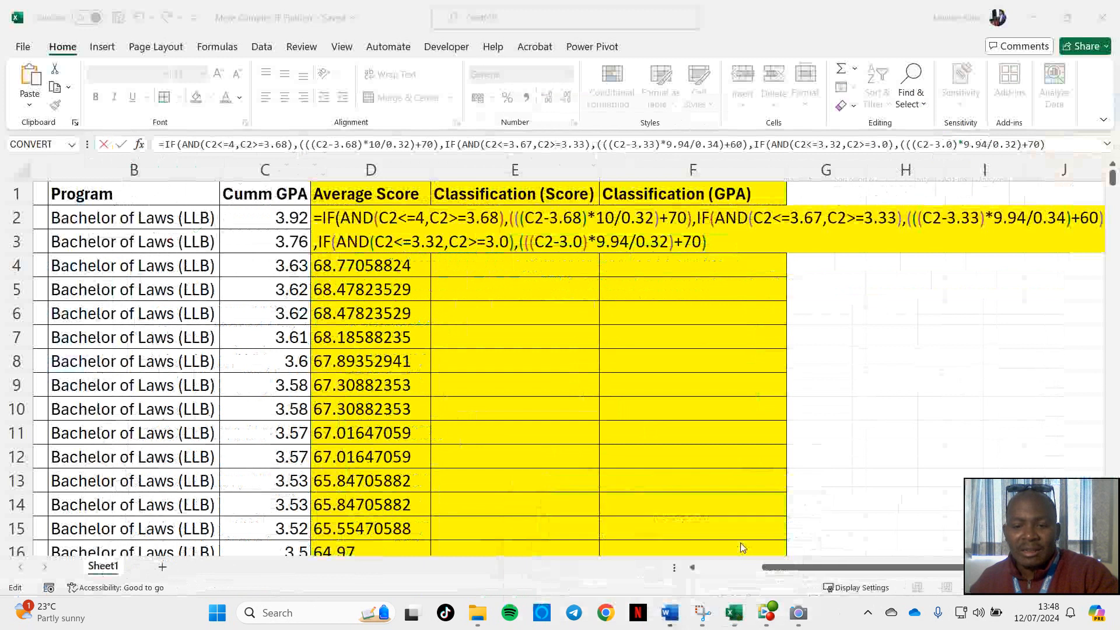
{"action": "left_click", "coordinate": [743, 545]}
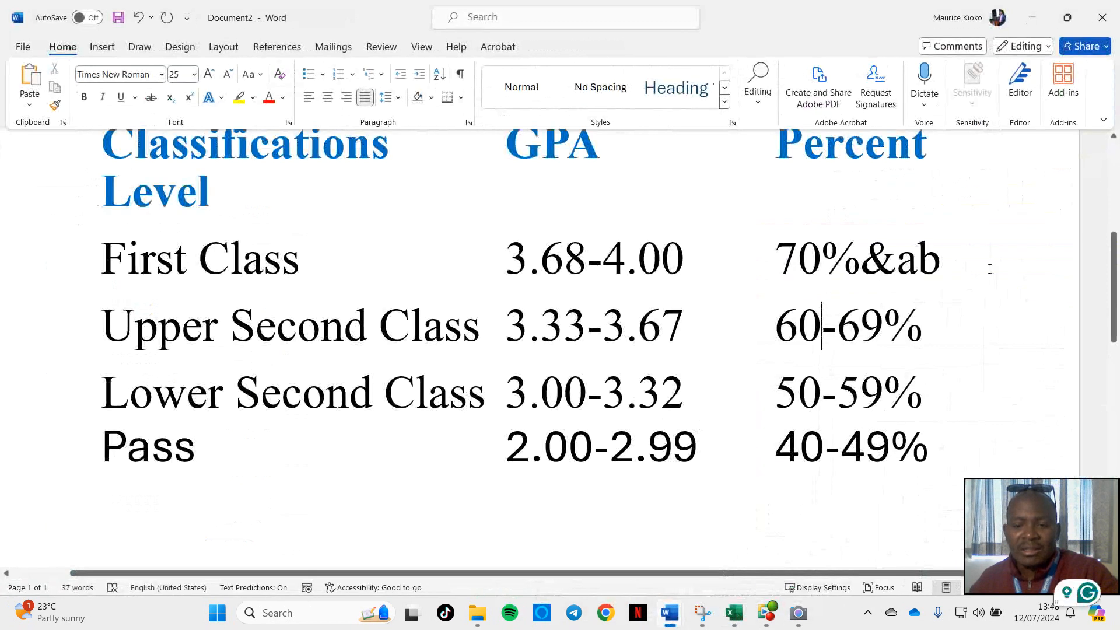
{"action": "key", "text": "alt+Tab"}
{"action": "left_click", "coordinate": [689, 241]}
{"action": "key", "text": "BackSpace"}
{"action": "type", "text": "50)"}
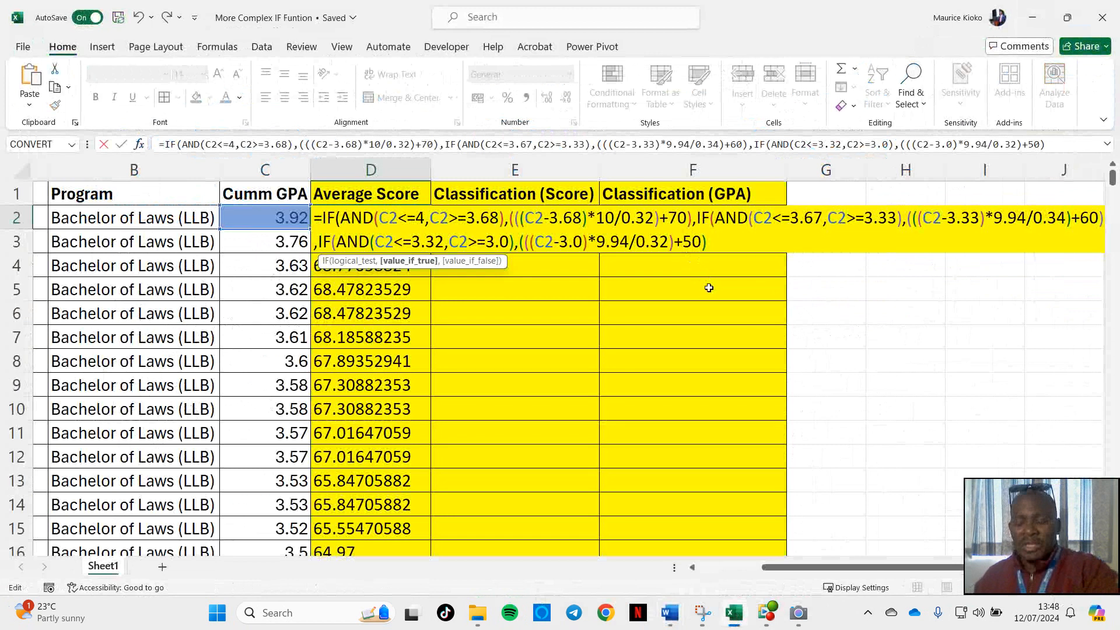
Check the Pass band in Word's Document2 and append a comma and IF(AND(C2<=4,C2>=3.68),(((C2-3.68)*10/0.32)+70) to D2's formula as the fourth IF.
{"action": "left_click", "coordinate": [714, 244]}
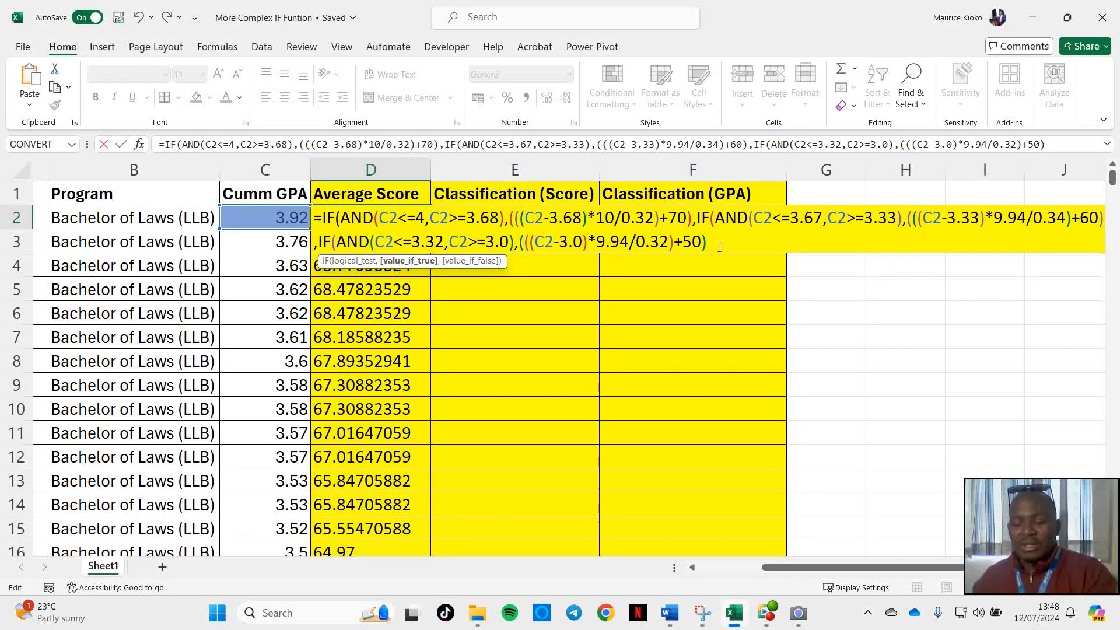
{"action": "type", "text": ","}
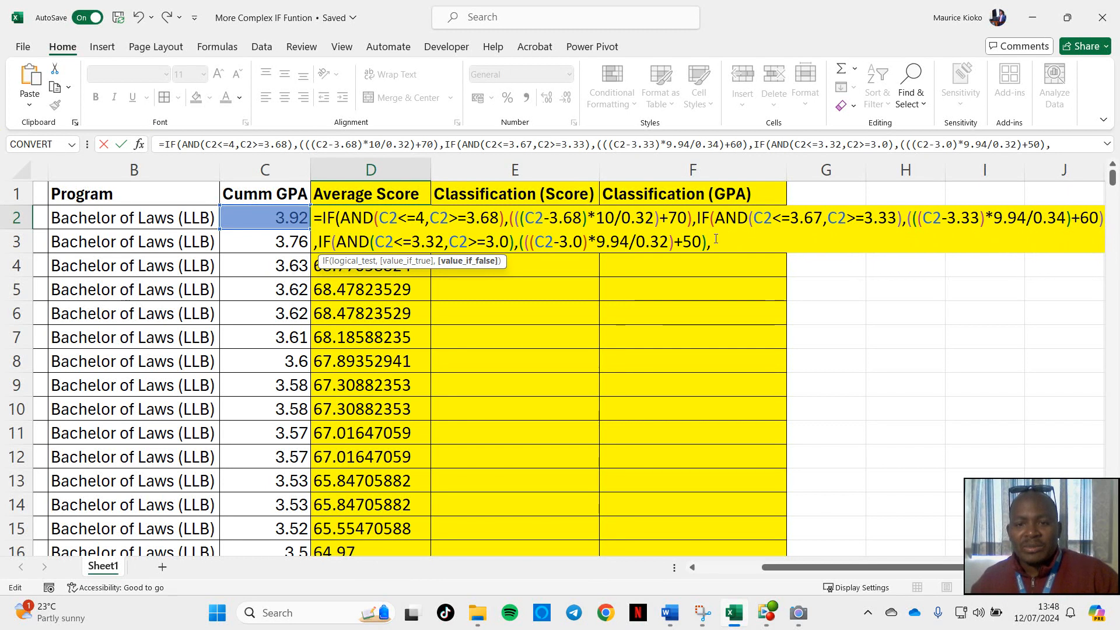
{"action": "left_click", "coordinate": [735, 622]}
{"action": "left_click", "coordinate": [734, 623]}
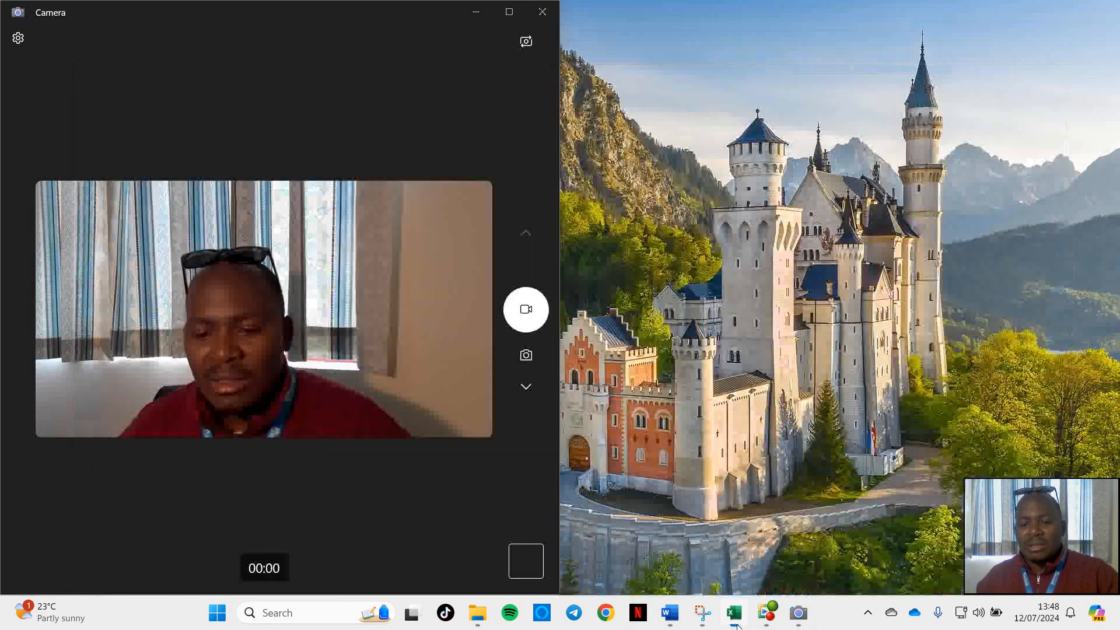
{"action": "left_click", "coordinate": [735, 624]}
{"action": "mouse_move", "coordinate": [674, 611]}
{"action": "left_click", "coordinate": [743, 540]}
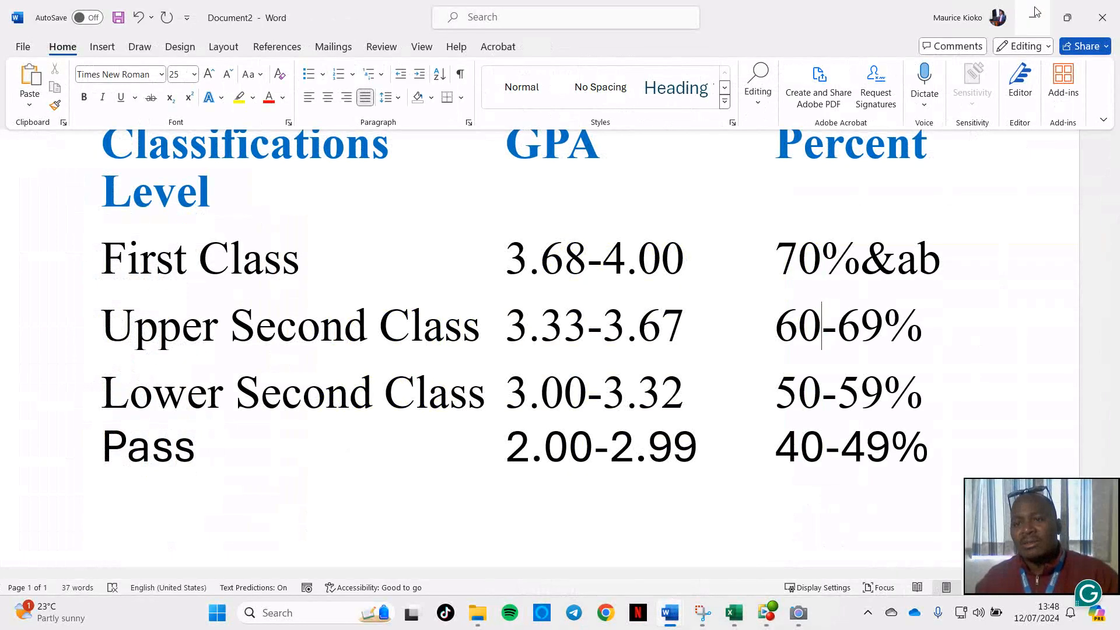
{"action": "key", "text": "alt+Tab"}
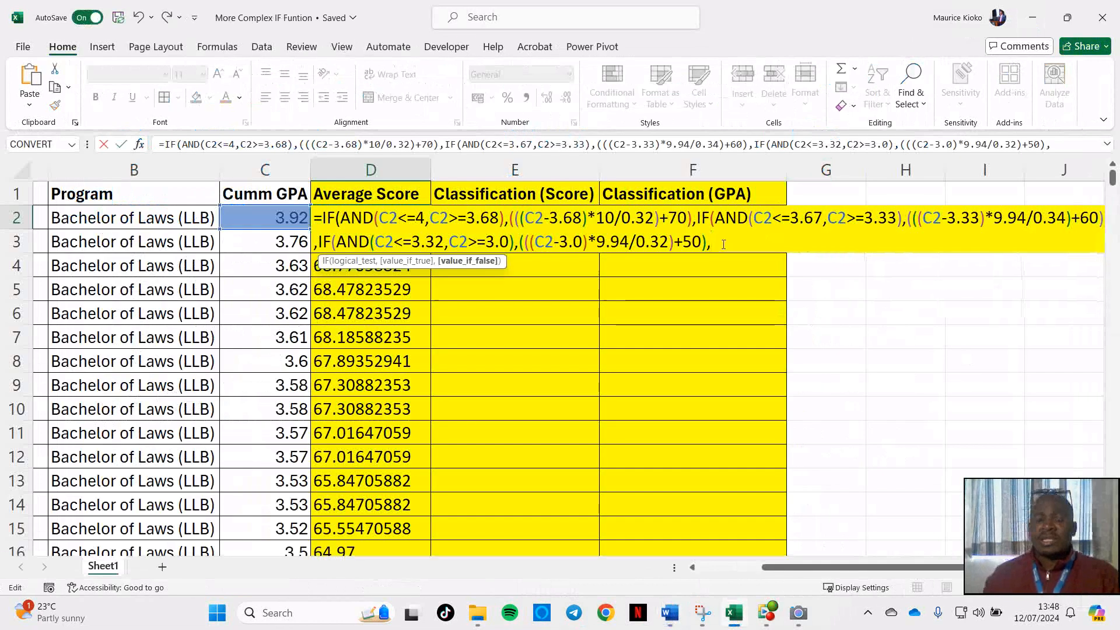
{"action": "type", "text": "IF(AND(C2<=4,C2>=3.68),(((C2-3.68)*10/0.32)+70)"}
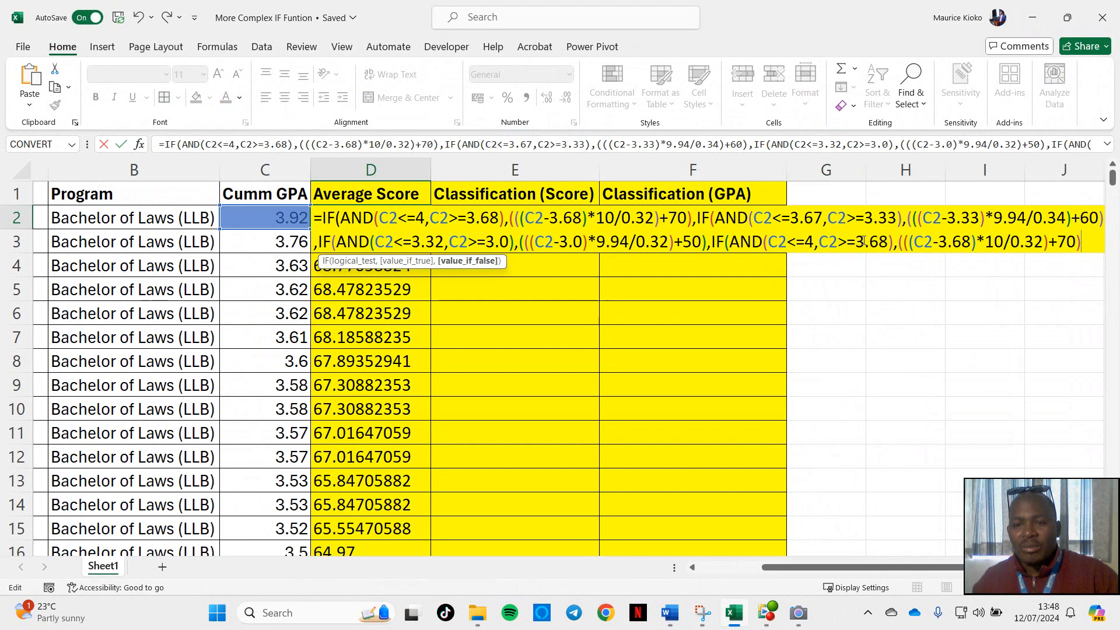
Set the upper limit of D2's fourth AND test to 2.99 and its lower limit to 2.0.
{"action": "left_click", "coordinate": [814, 245]}
{"action": "key", "text": "BackSpace"}
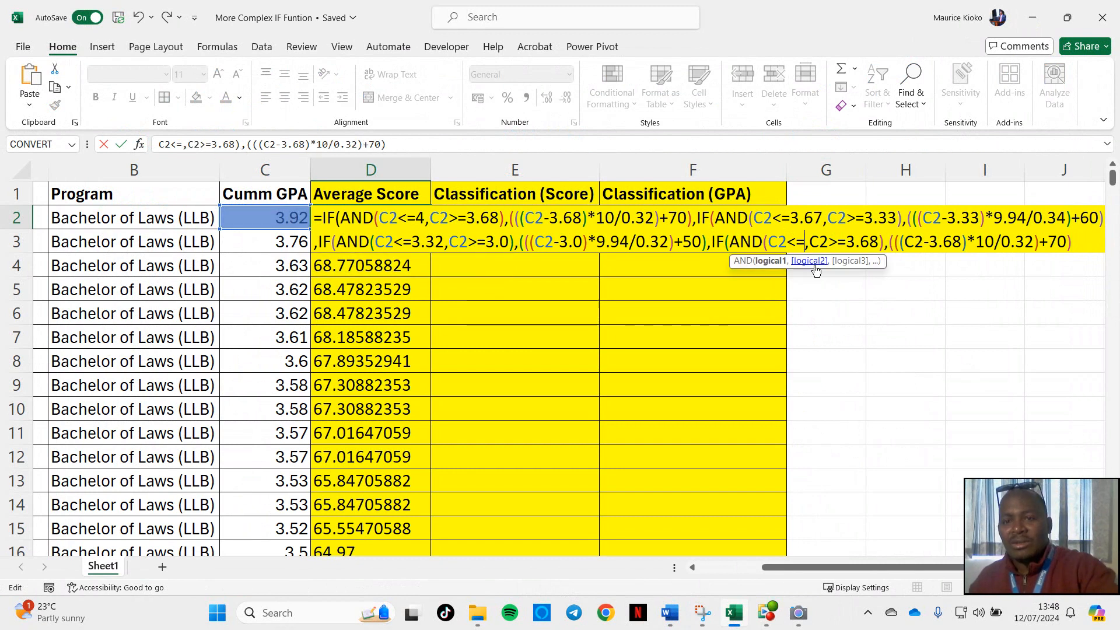
{"action": "type", "text": "2.99"}
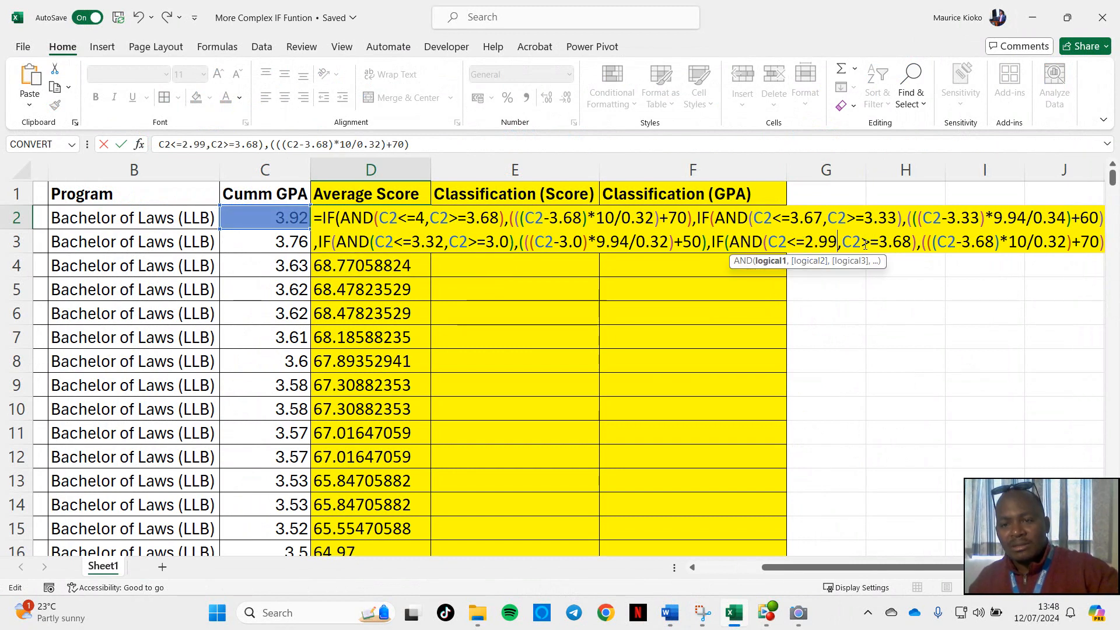
{"action": "left_click", "coordinate": [910, 242]}
{"action": "key", "text": "BackSpace"}
{"action": "key", "text": "BackSpace"}
{"action": "key", "text": "BackSpace"}
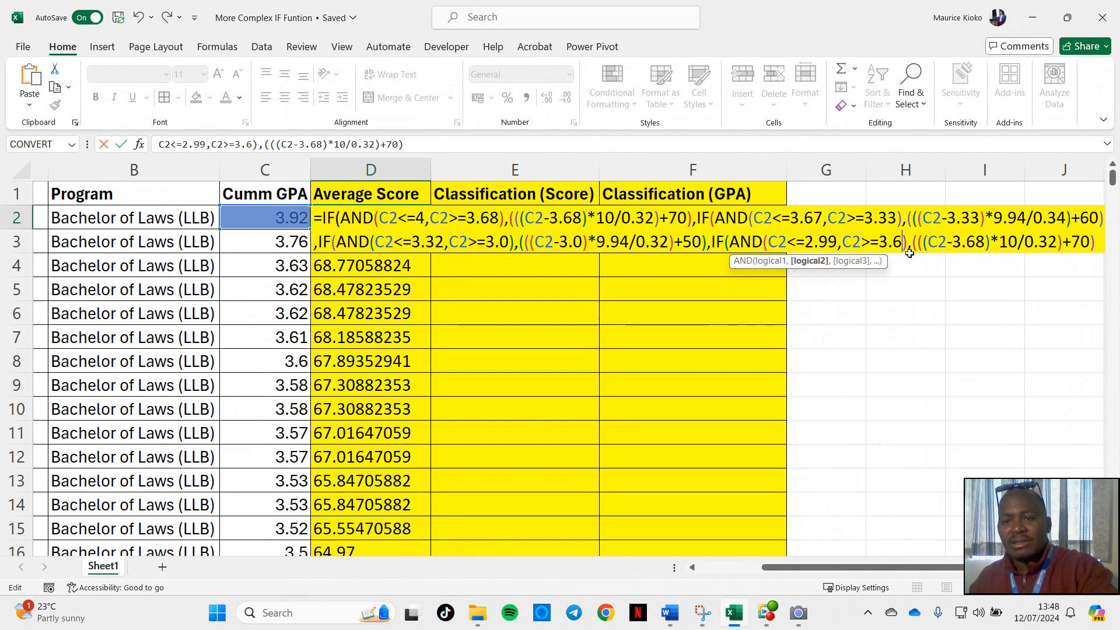
{"action": "key", "text": "BackSpace"}
{"action": "type", "text": "2.0"}
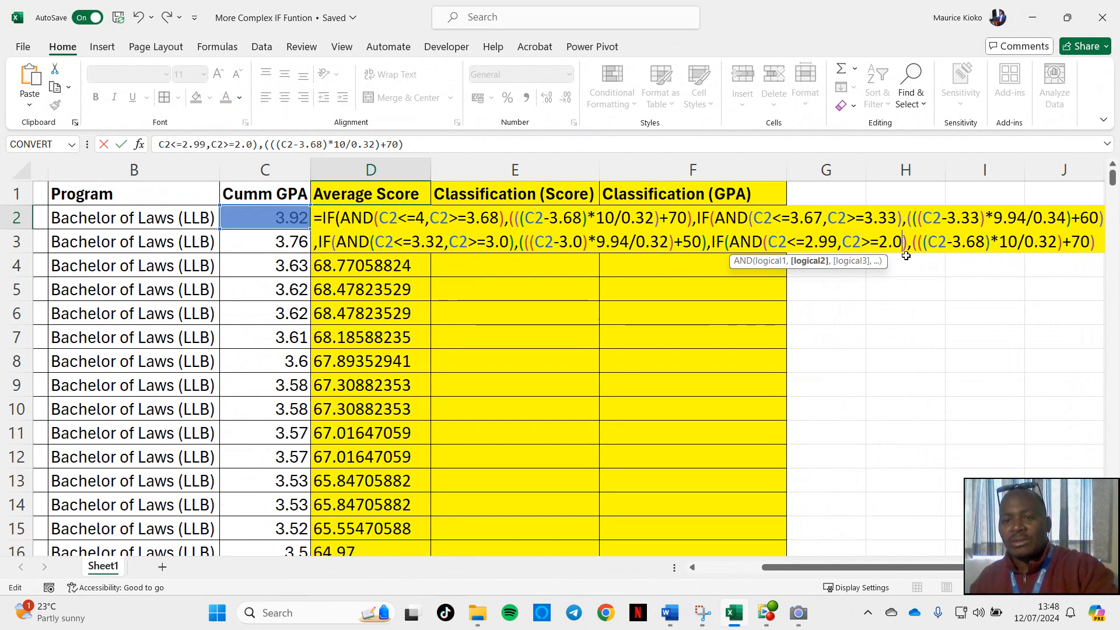
In the fourth IF's score calculation, set the GPA subtracted from C2 to 2.0 and the multiplier to 9.94.
{"action": "left_click", "coordinate": [960, 241]}
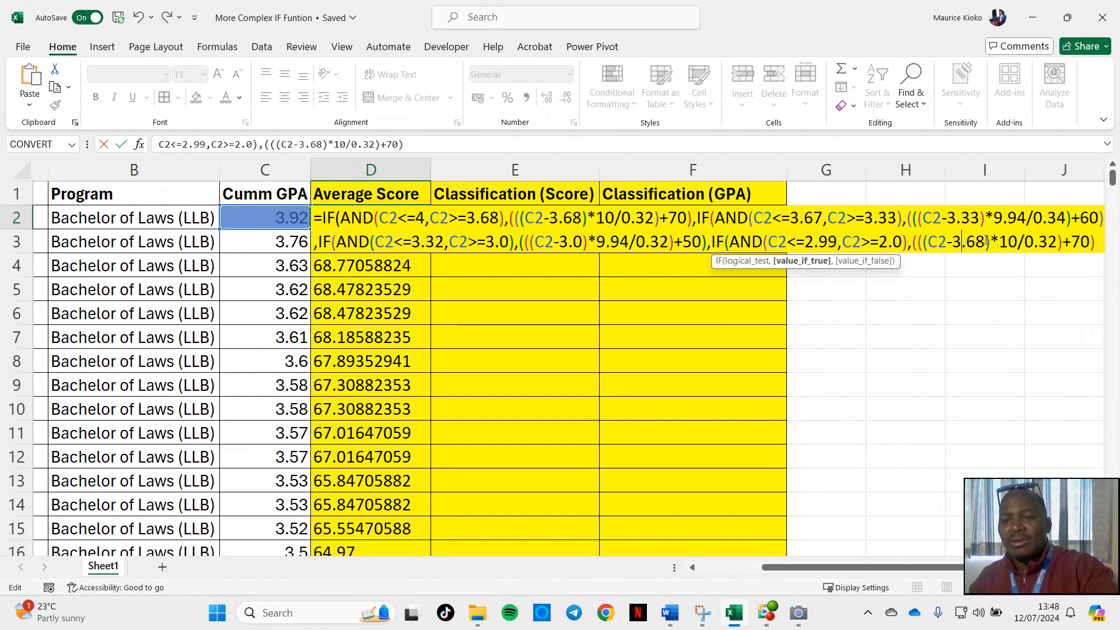
{"action": "key", "text": "BackSpace"}
{"action": "key", "text": "BackSpace"}
{"action": "key", "text": "BackSpace"}
{"action": "key", "text": "BackSpace"}
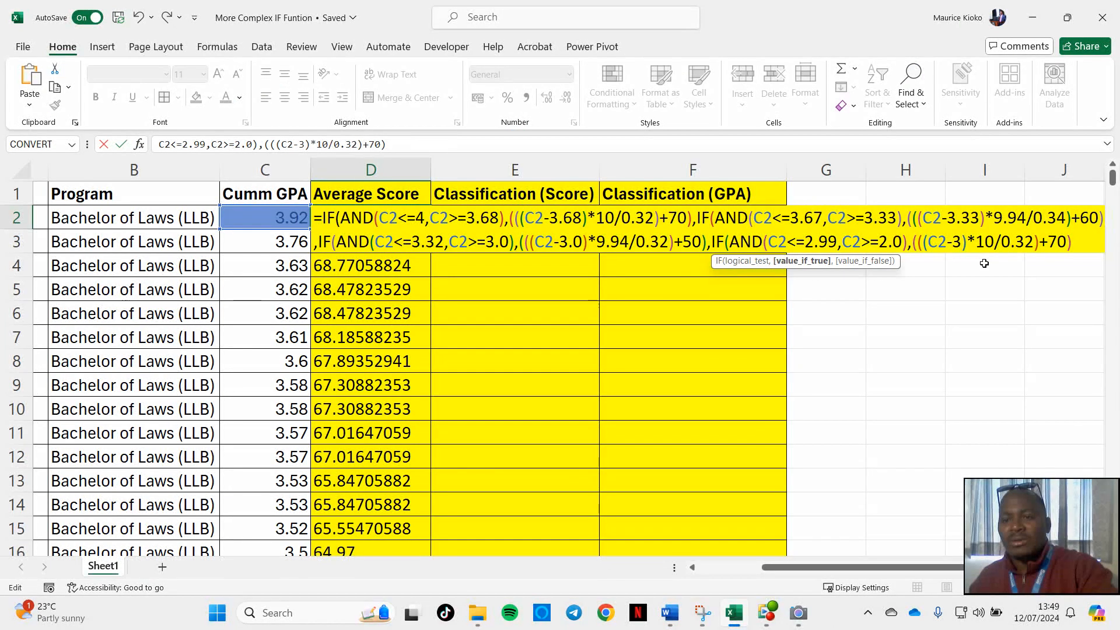
{"action": "type", "text": "2.0"}
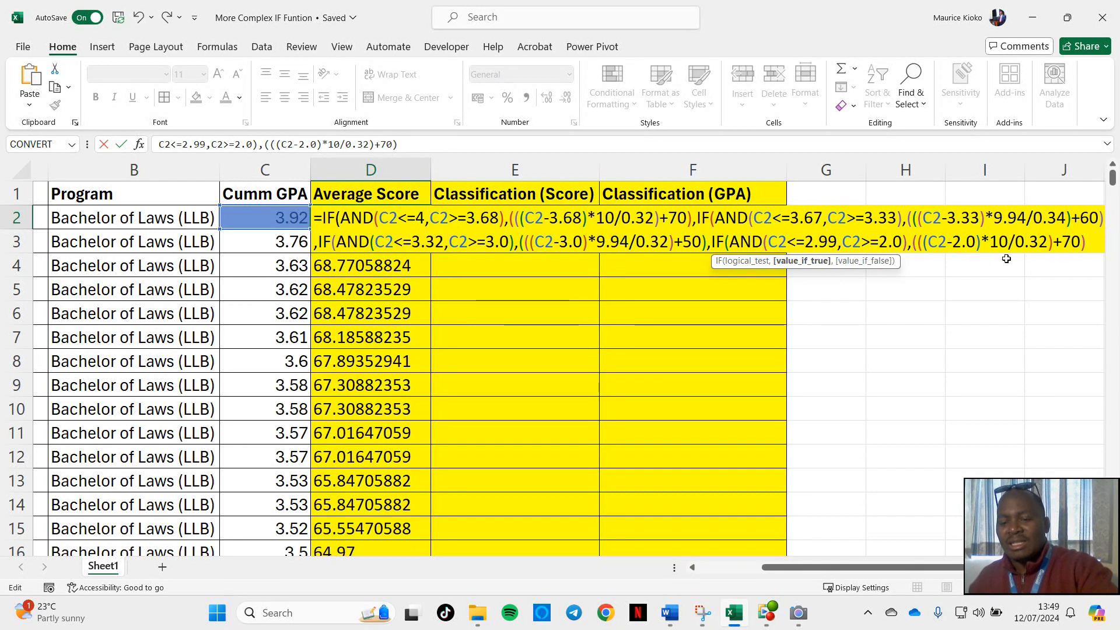
{"action": "key", "text": "BackSpace"}
{"action": "key", "text": "BackSpace"}
{"action": "type", "text": "9.94"}
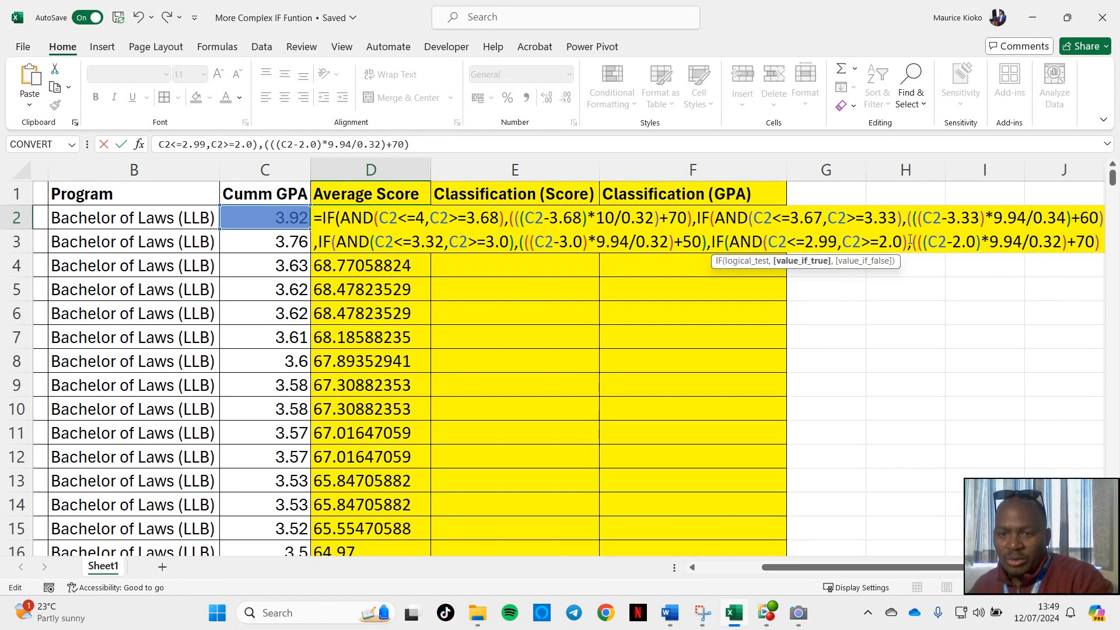
Set the divisor in the fourth IF's score calculation to 0.99 and the added score to 40.
{"action": "left_click", "coordinate": [1061, 242]}
{"action": "key", "text": "BackSpace"}
{"action": "key", "text": "BackSpace"}
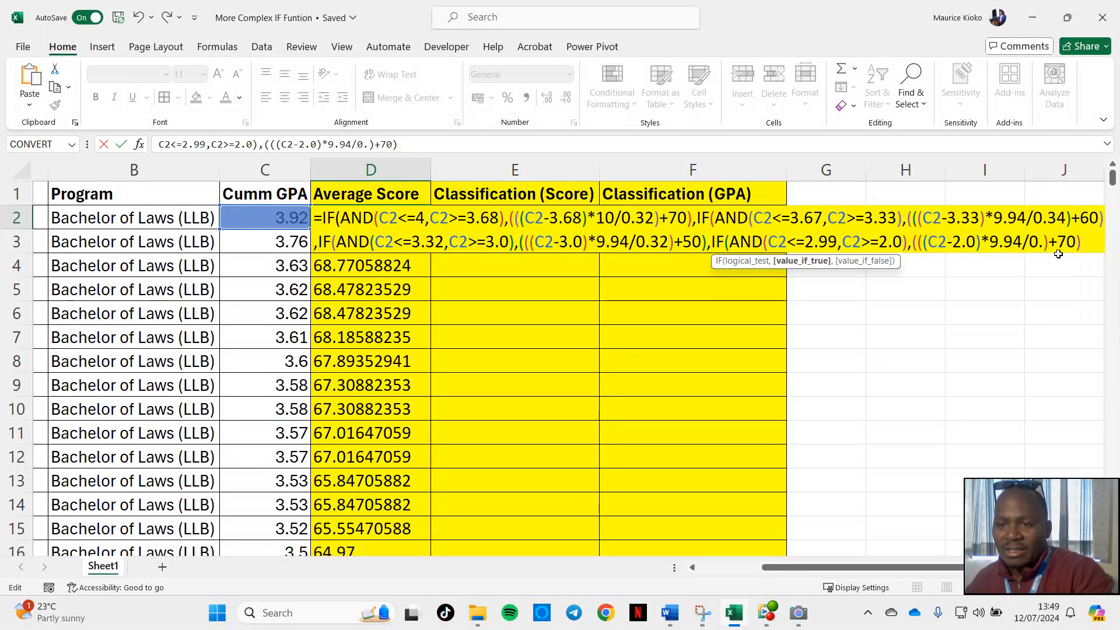
{"action": "type", "text": "99"}
{"action": "left_click", "coordinate": [1085, 241]}
{"action": "key", "text": "BackSpace"}
{"action": "type", "text": "4"}
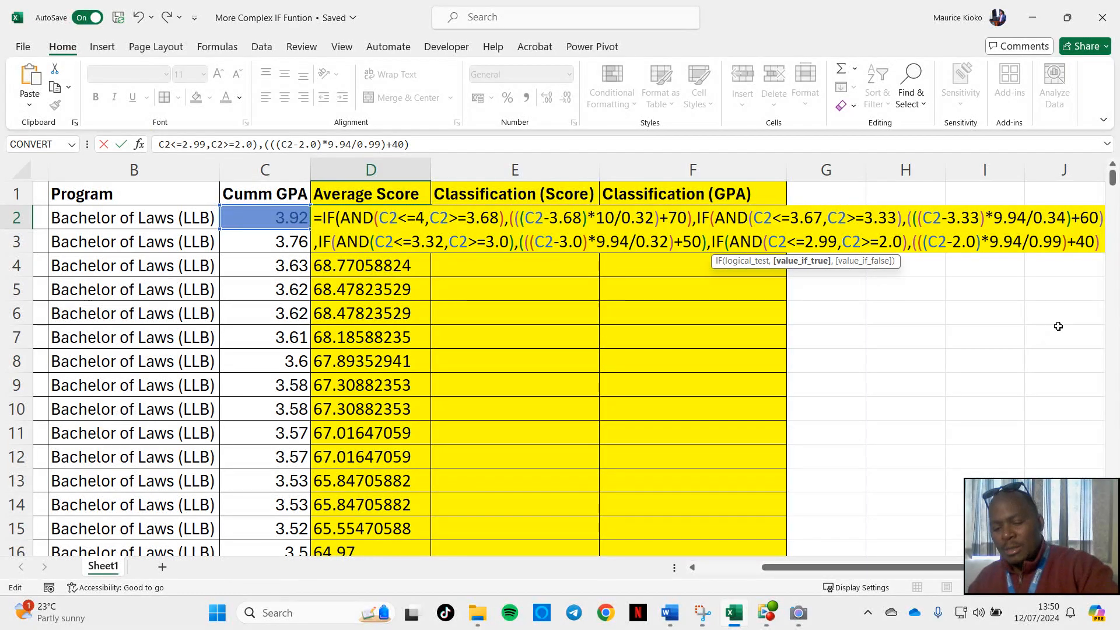
Check the classification table in Word's Document2 and append a comma and IF(AND(C2<=4,C2>=3.68),(((C2-3.68)*10/0.32)+70) as D2's fifth IF.
{"action": "type", "text": ","}
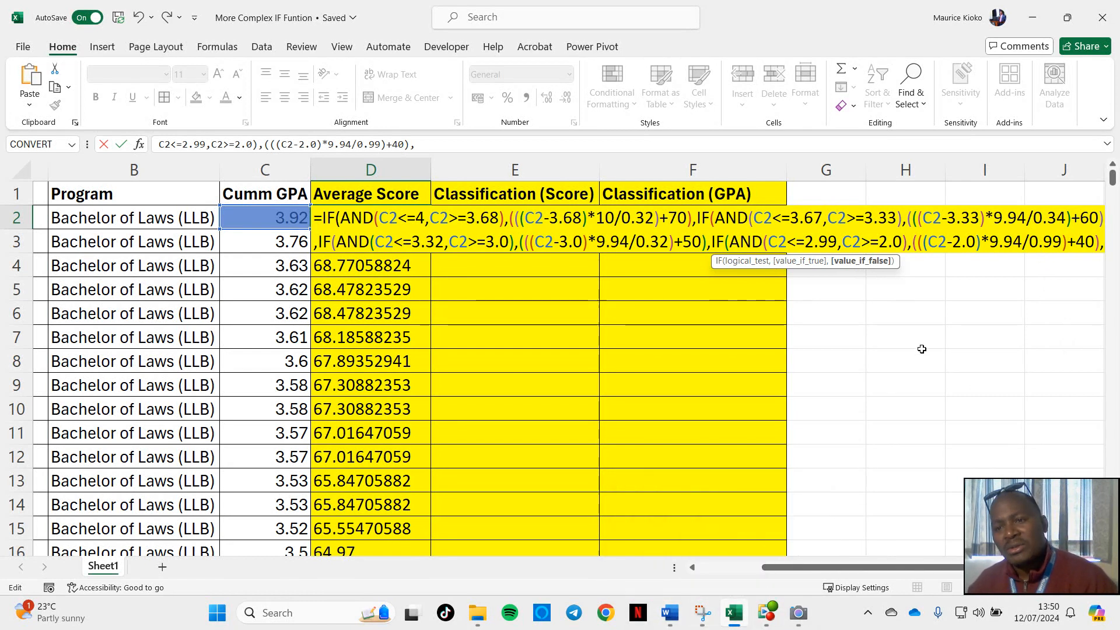
{"action": "left_click", "coordinate": [669, 612]}
{"action": "left_click", "coordinate": [681, 575]}
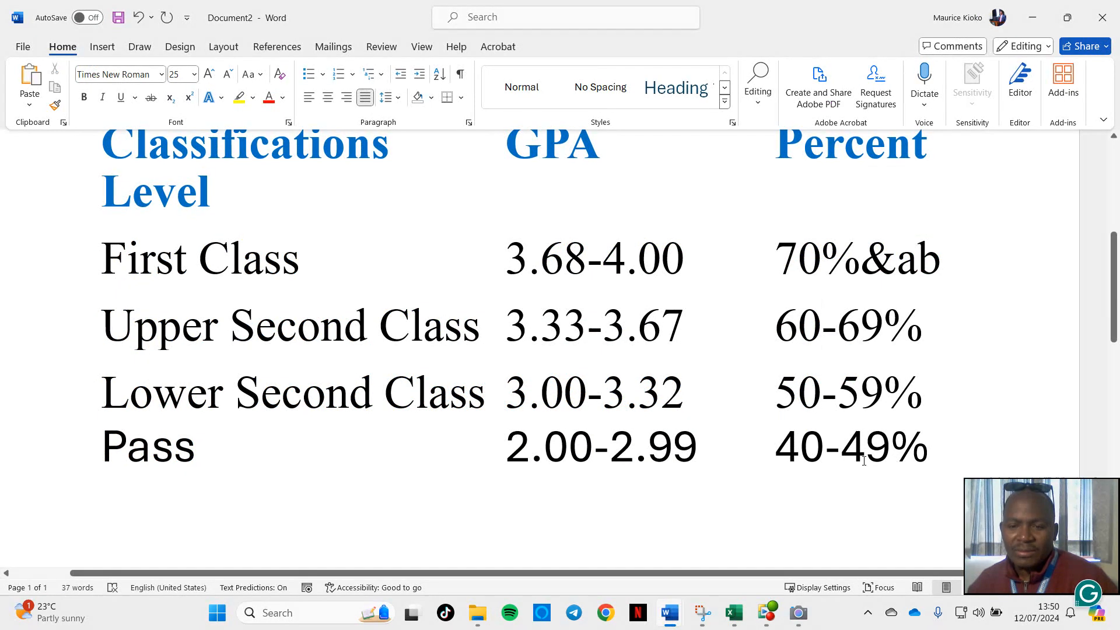
{"action": "left_click", "coordinate": [1031, 17]}
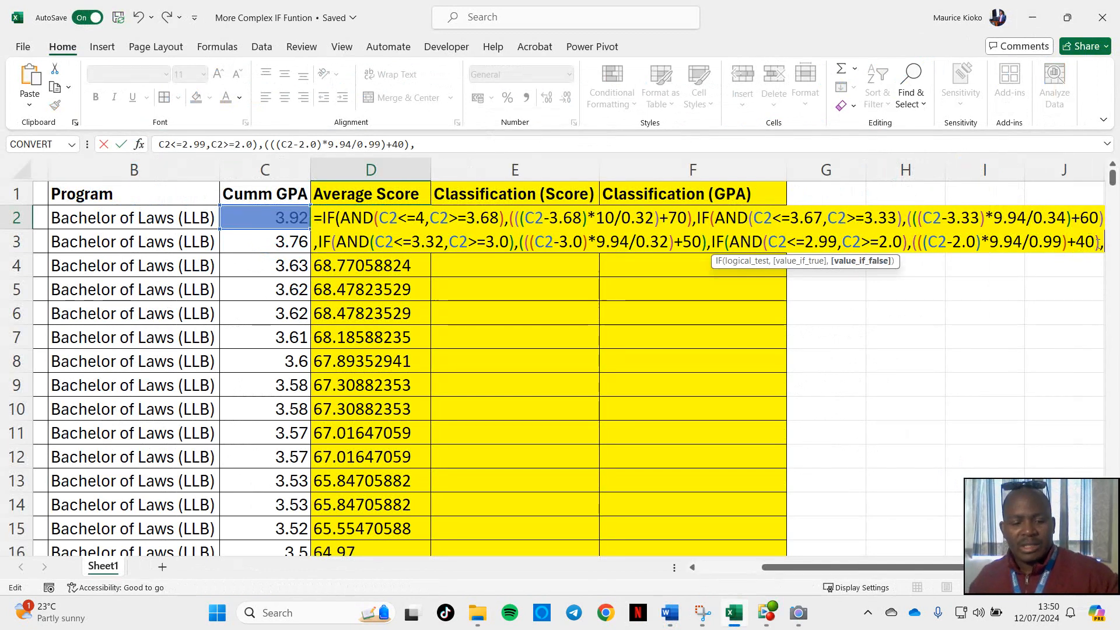
{"action": "type", "text": "IF(AND(C2<=4,C2>=3.68),(((C2-3.68)*10/0.32)+70)"}
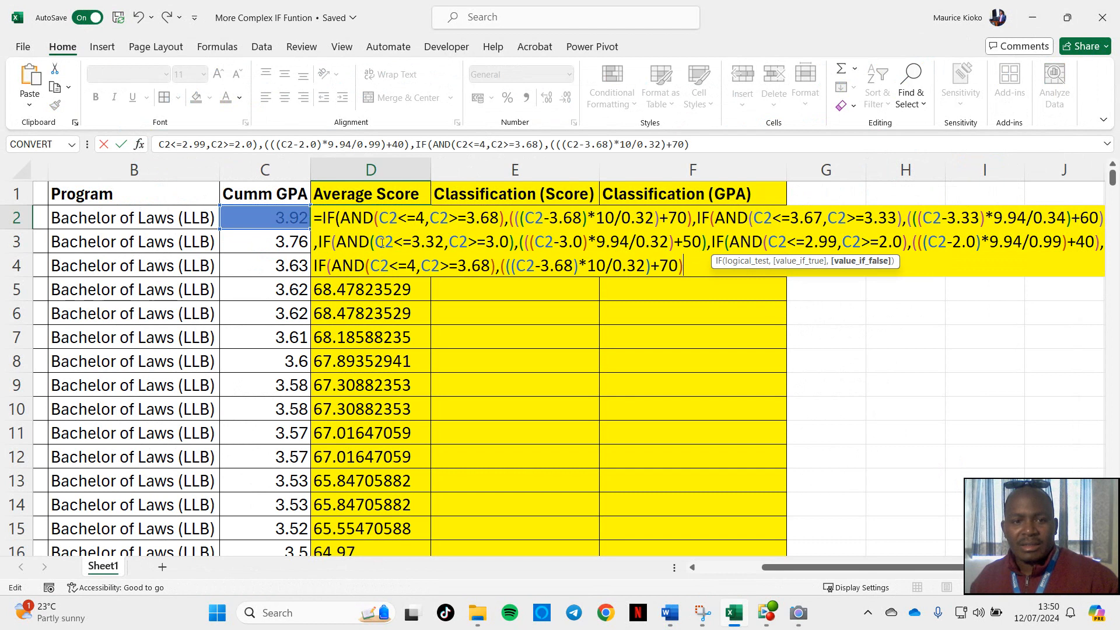
Set the upper limit of D2's fifth AND test to 1.99 and its lower limit to 0.
{"action": "left_click", "coordinate": [414, 266]}
{"action": "key", "text": "BackSpace"}
{"action": "type", "text": "1.99"}
{"action": "left_click", "coordinate": [513, 268]}
{"action": "key", "text": "BackSpace"}
{"action": "key", "text": "BackSpace"}
{"action": "key", "text": "BackSpace"}
{"action": "key", "text": "BackSpace"}
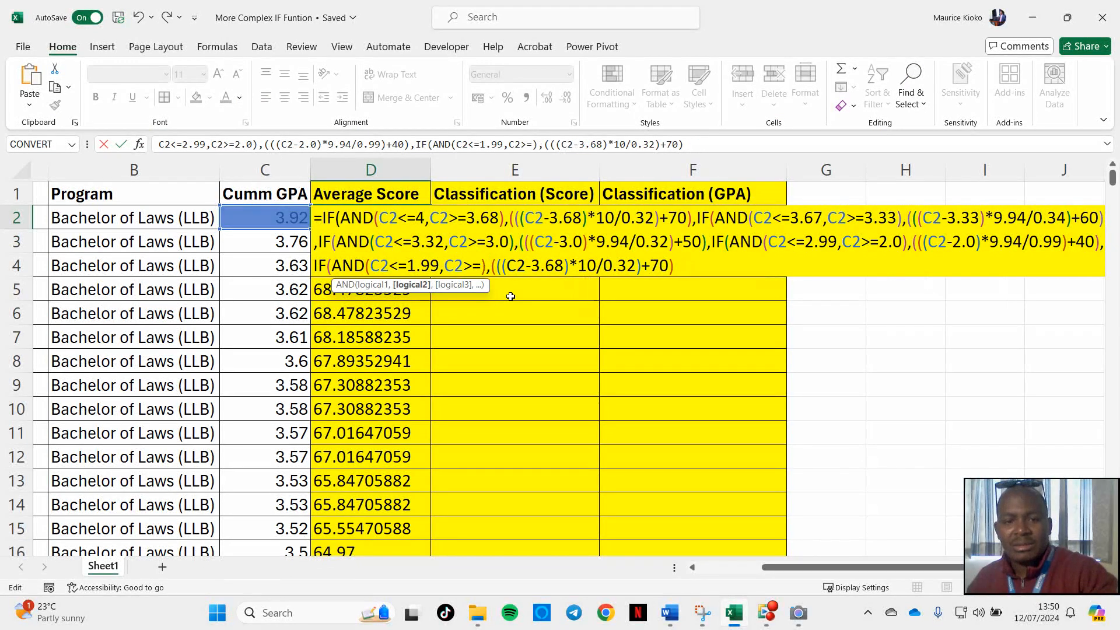
{"action": "type", "text": "0"}
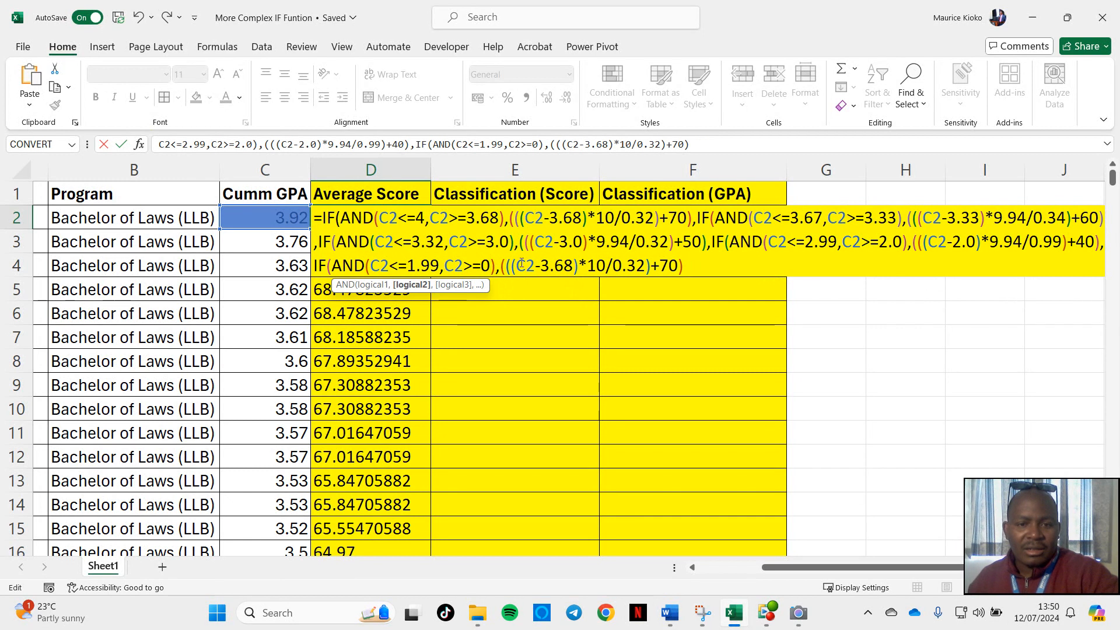
Remove the GPA subtraction from C2 in the fifth IF's score calculation.
{"action": "left_click", "coordinate": [572, 266]}
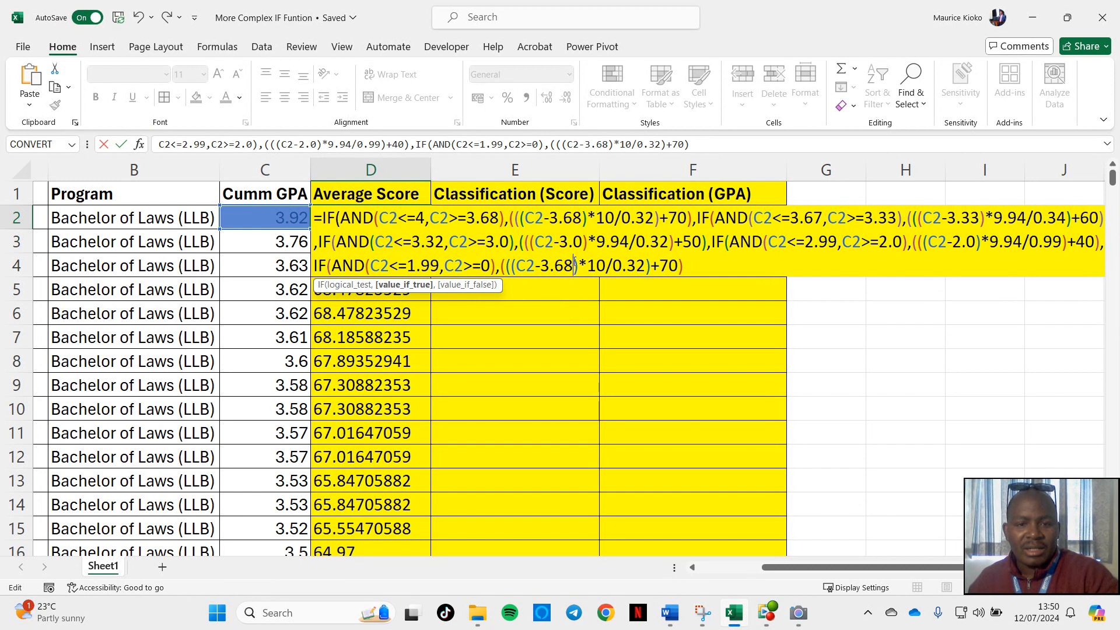
{"action": "key", "text": "BackSpace"}
{"action": "key", "text": "BackSpace"}
{"action": "key", "text": "BackSpace"}
{"action": "key", "text": "BackSpace"}
{"action": "key", "text": "BackSpace"}
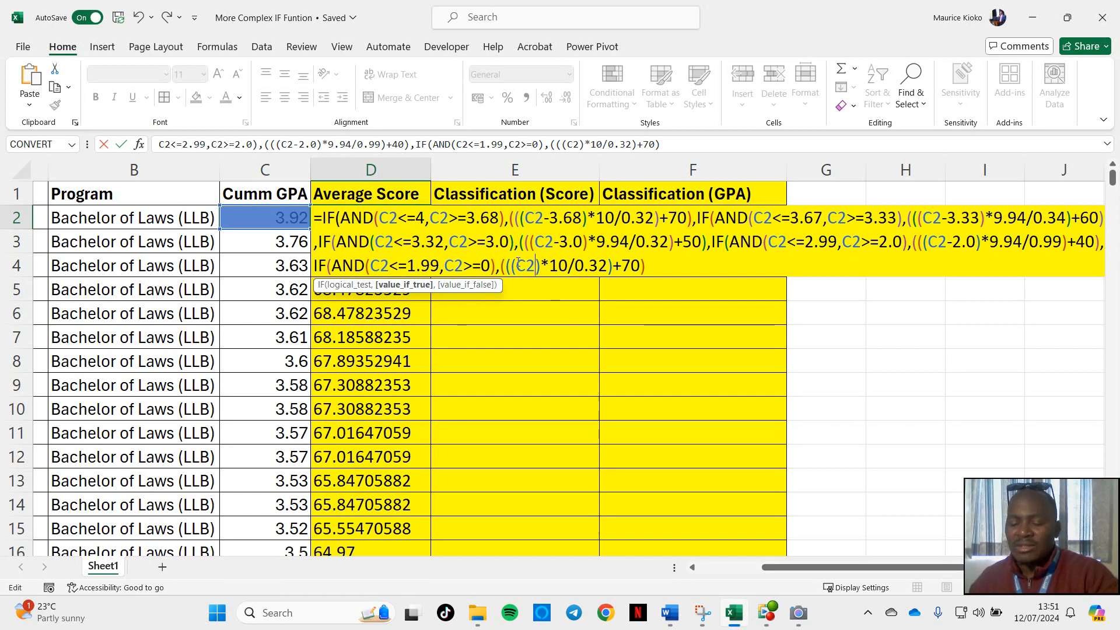
Set the multiplier in the fifth IF's score calculation to 39.94.
{"action": "left_click", "coordinate": [564, 268]}
{"action": "key", "text": "BackSpace"}
{"action": "key", "text": "BackSpace"}
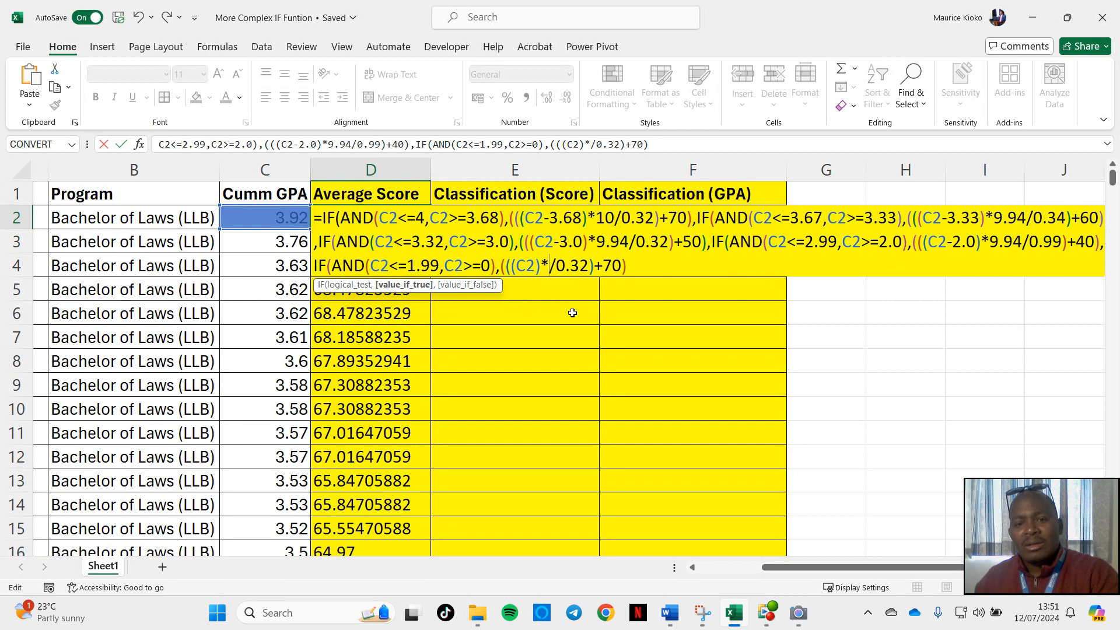
{"action": "type", "text": "1"}
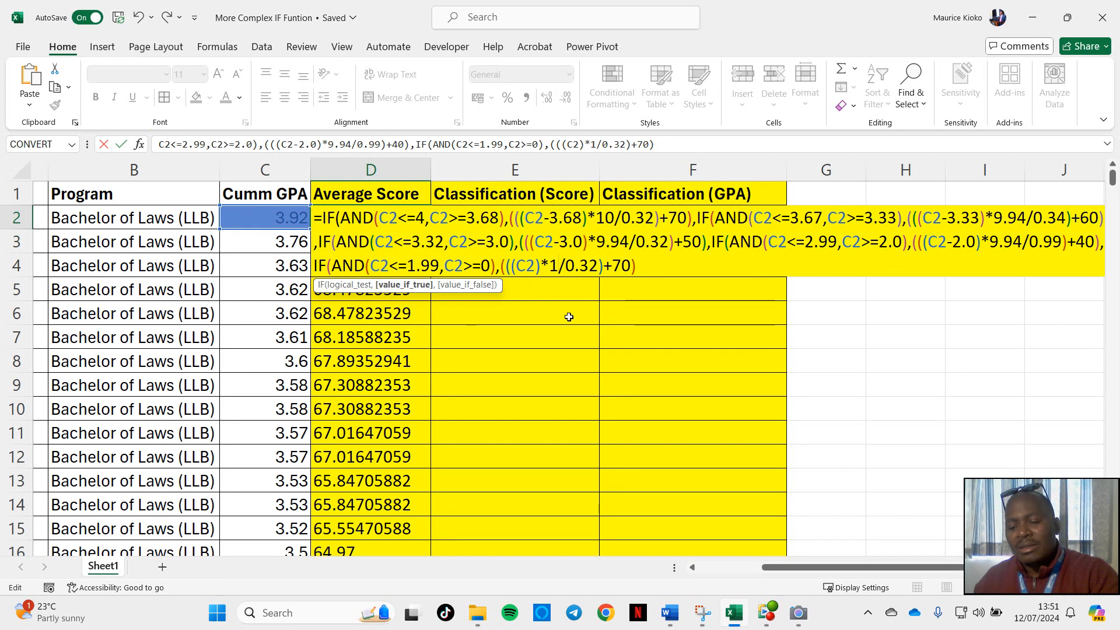
{"action": "key", "text": "BackSpace"}
{"action": "type", "text": "9.94"}
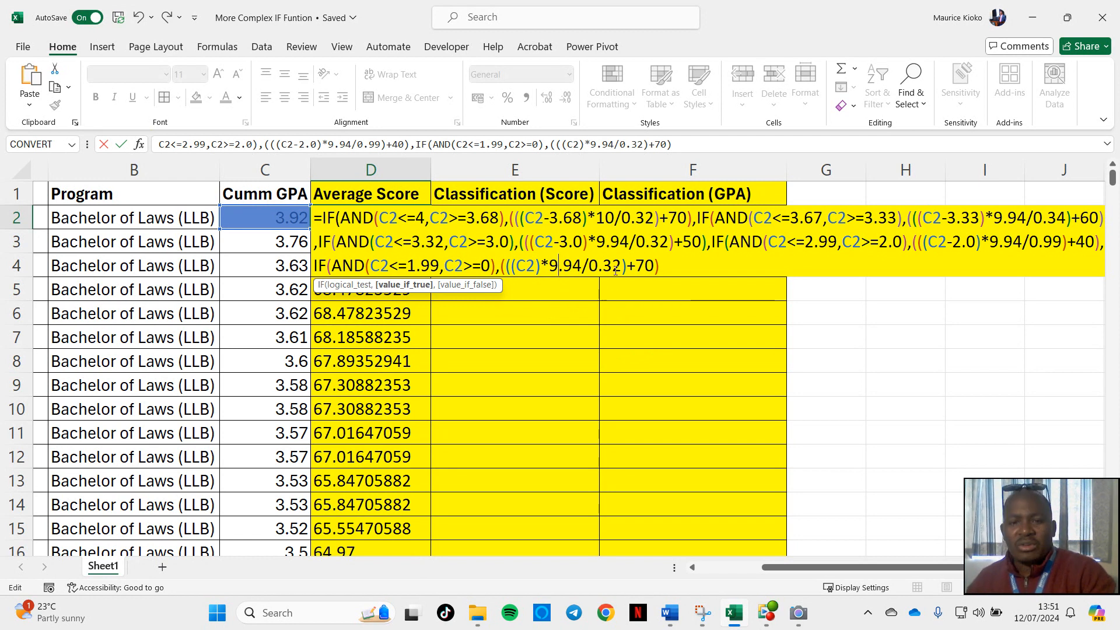
{"action": "left_click", "coordinate": [644, 266]}
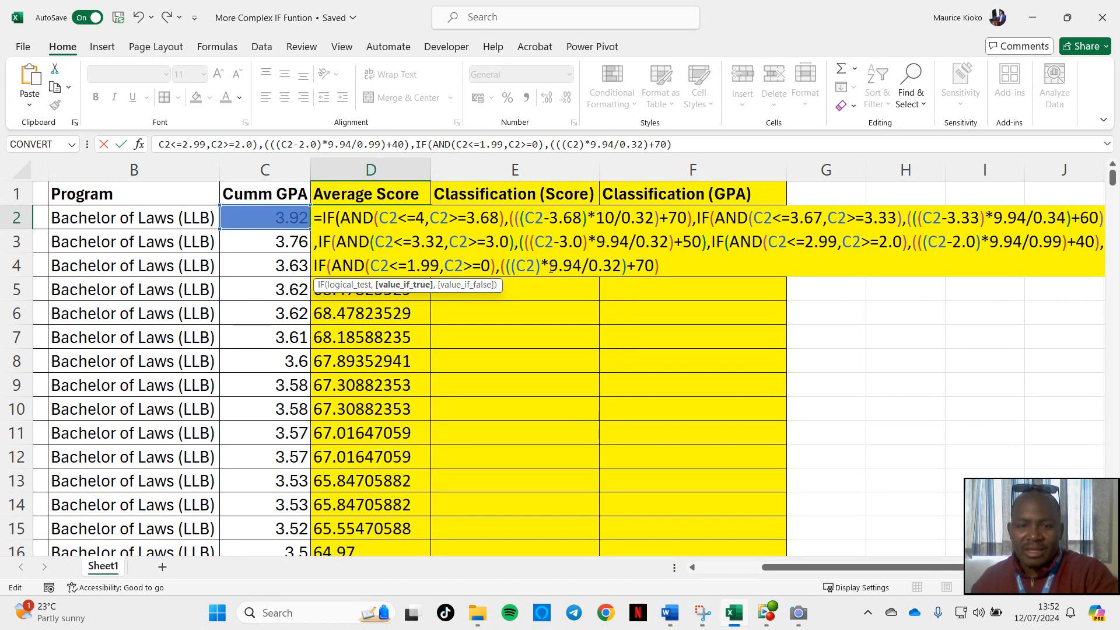
{"action": "type", "text": "3"}
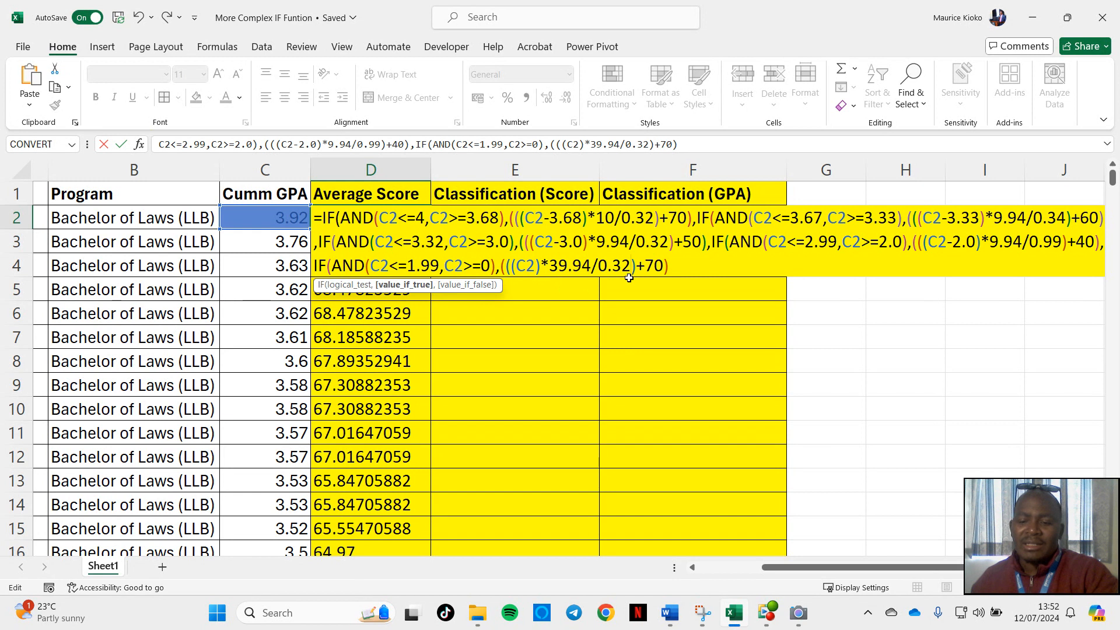
Set the divisor in the fifth IF's score calculation to 1.99.
{"action": "key", "text": "BackSpace"}
{"action": "key", "text": "BackSpace"}
{"action": "key", "text": "BackSpace"}
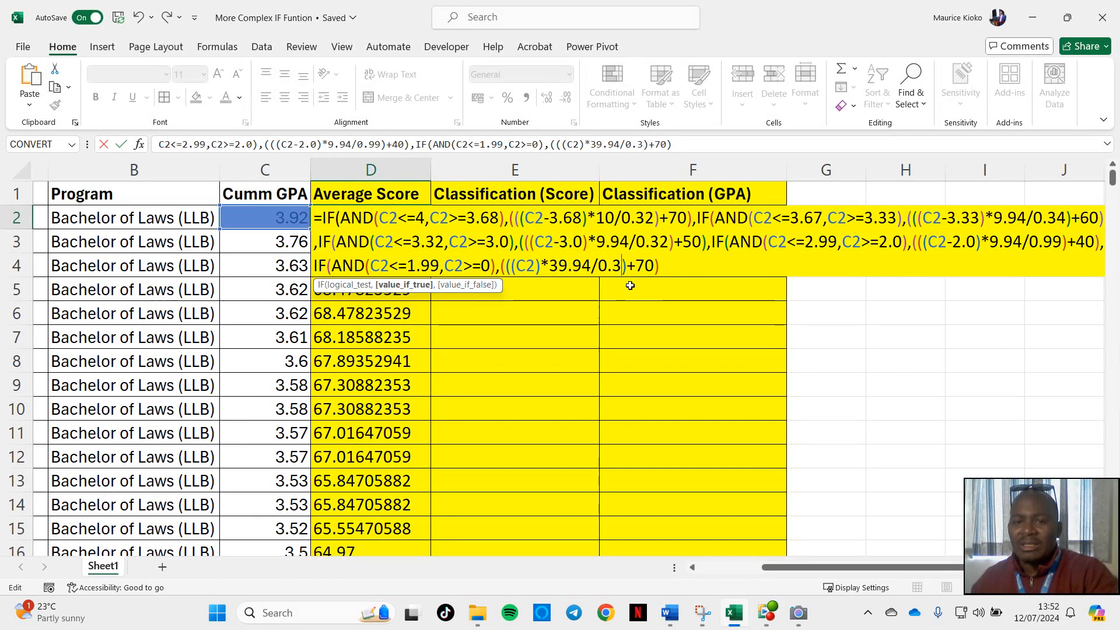
{"action": "key", "text": "BackSpace"}
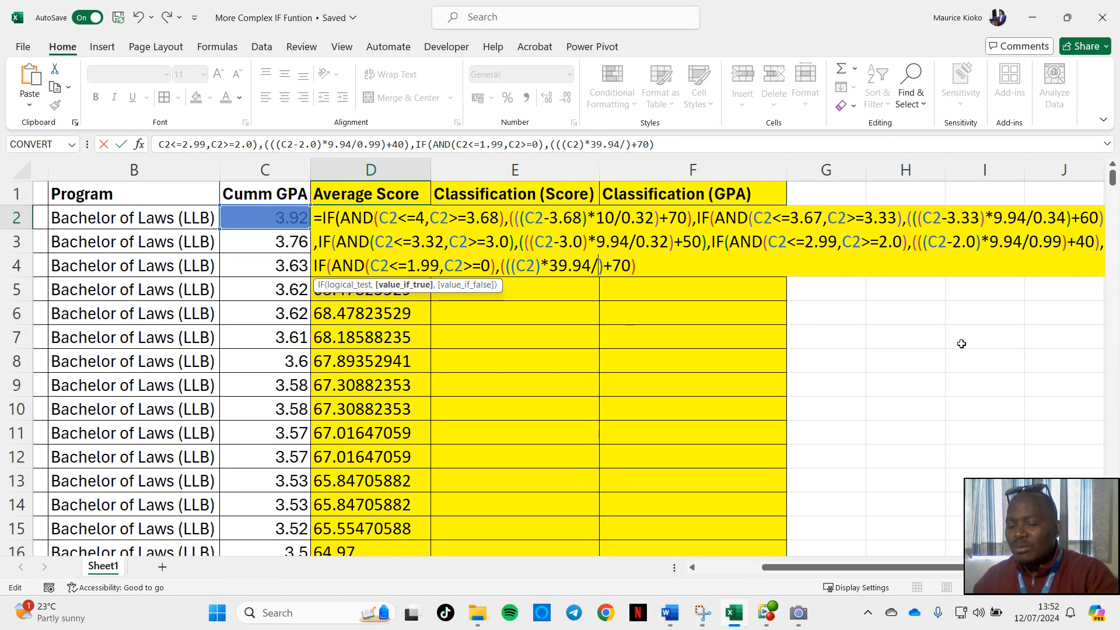
{"action": "type", "text": "1.99"}
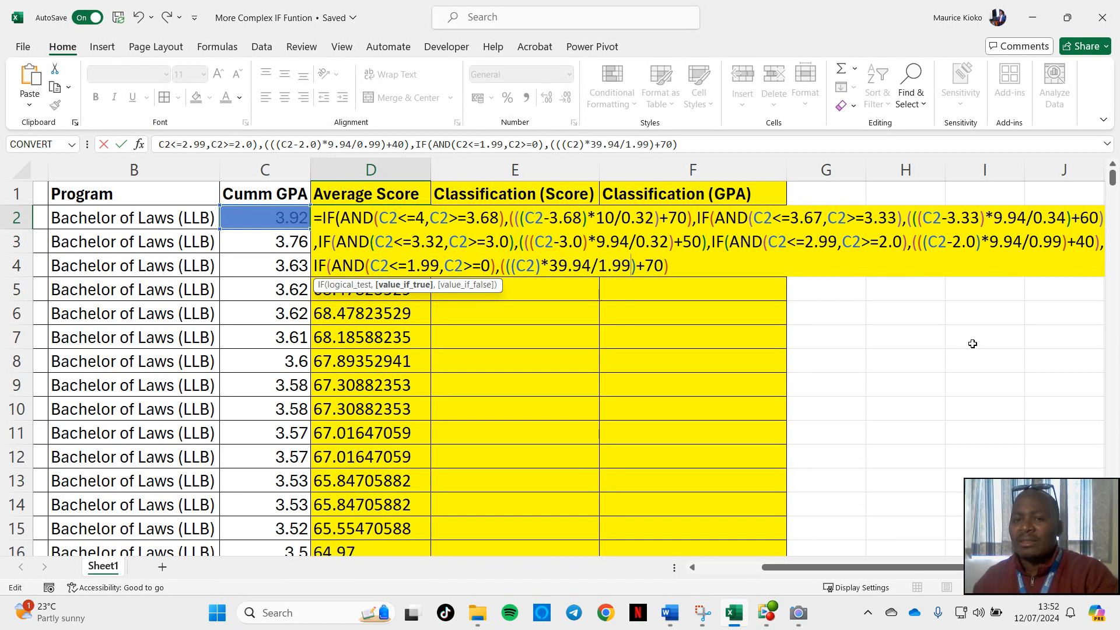
Remove the added constant 70 and its plus sign from the end of the fifth IF's score calculation.
{"action": "left_click", "coordinate": [663, 268]}
{"action": "key", "text": "BackSpace"}
{"action": "key", "text": "BackSpace"}
{"action": "type", "text": "0"}
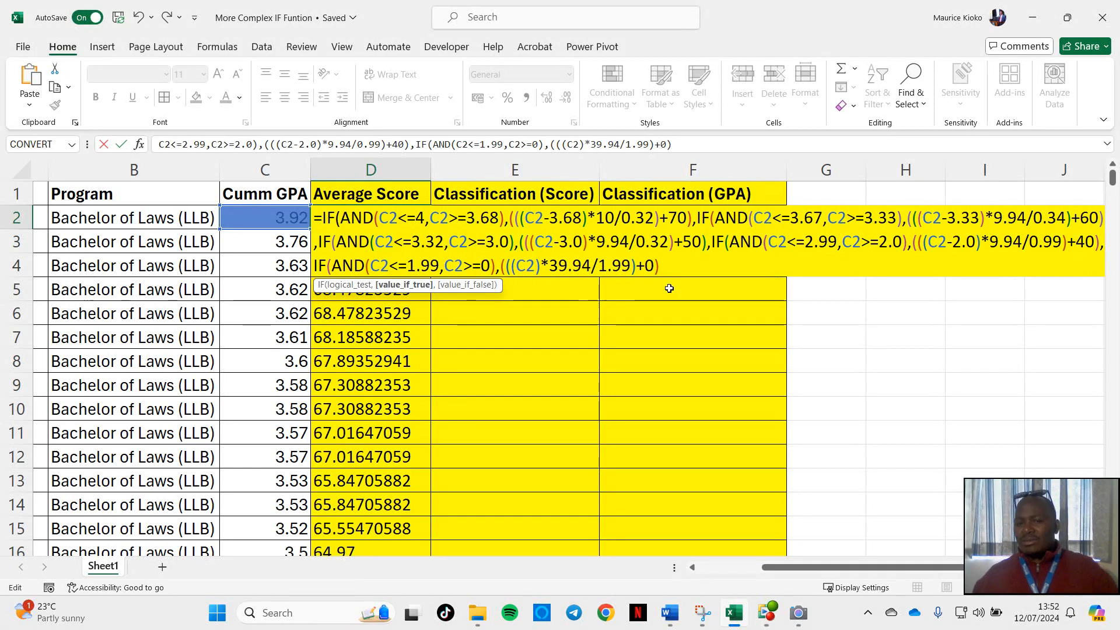
{"action": "key", "text": "BackSpace"}
{"action": "key", "text": "BackSpace"}
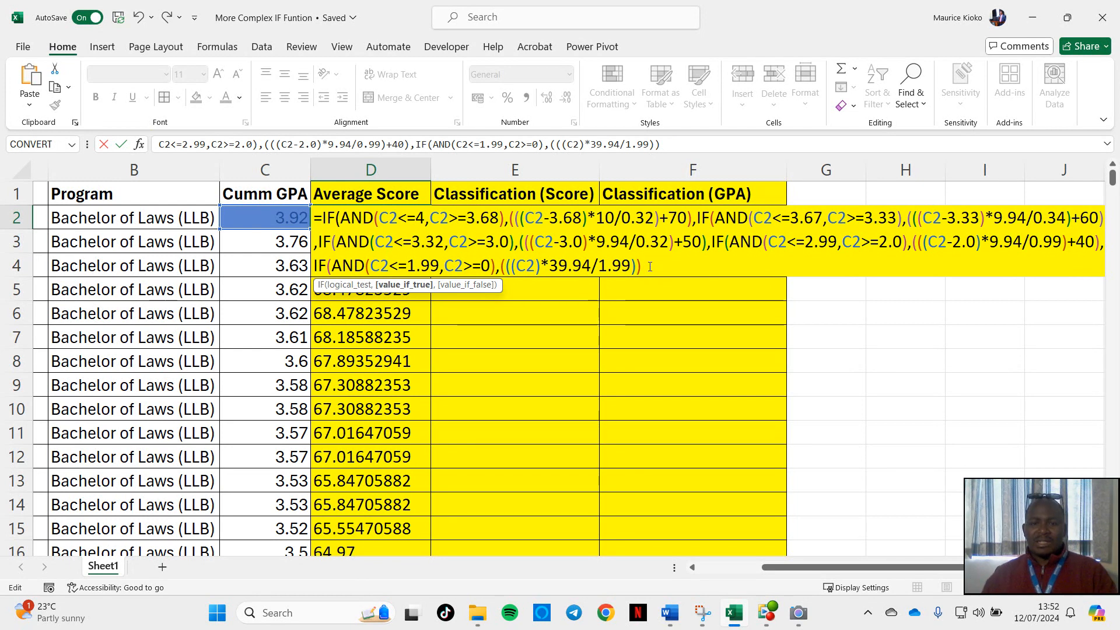
Close the nested formula in D2 with five more parentheses, commit it, and fill it down to D339.
{"action": "type", "text": ")))))"}
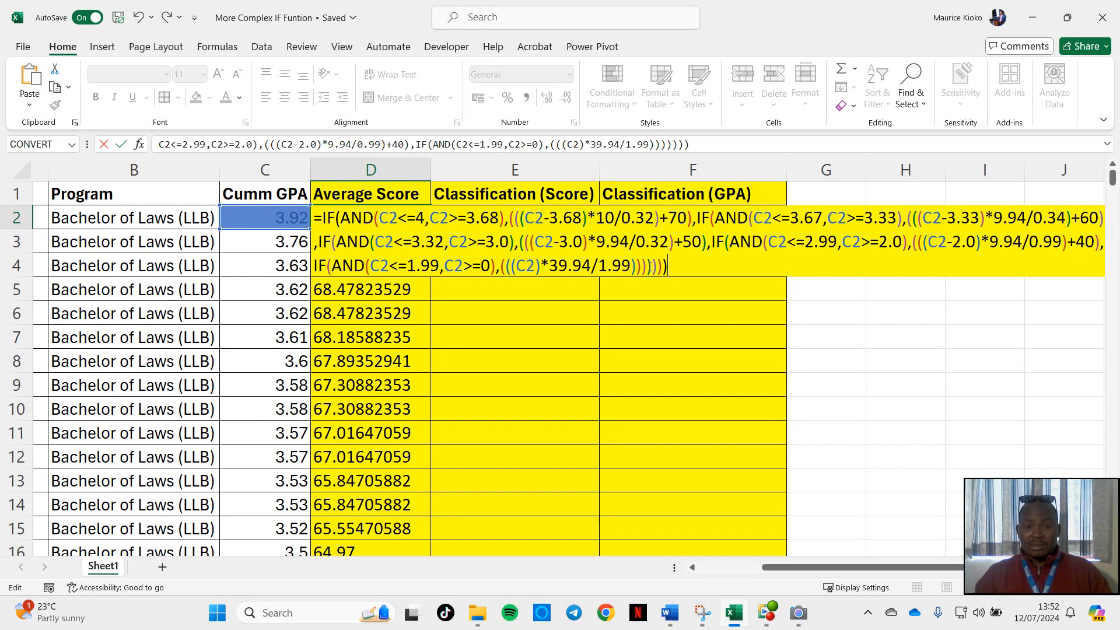
{"action": "key", "text": "Return"}
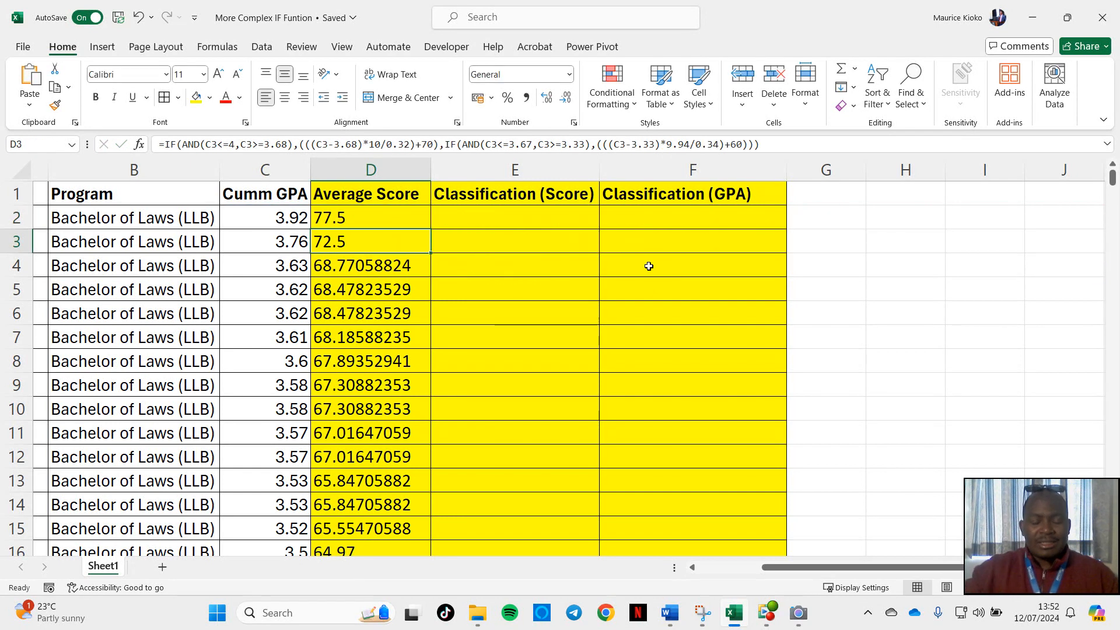
{"action": "left_click", "coordinate": [380, 213]}
{"action": "left_click_drag", "start_coordinate": [431, 229], "coordinate": [415, 515]}
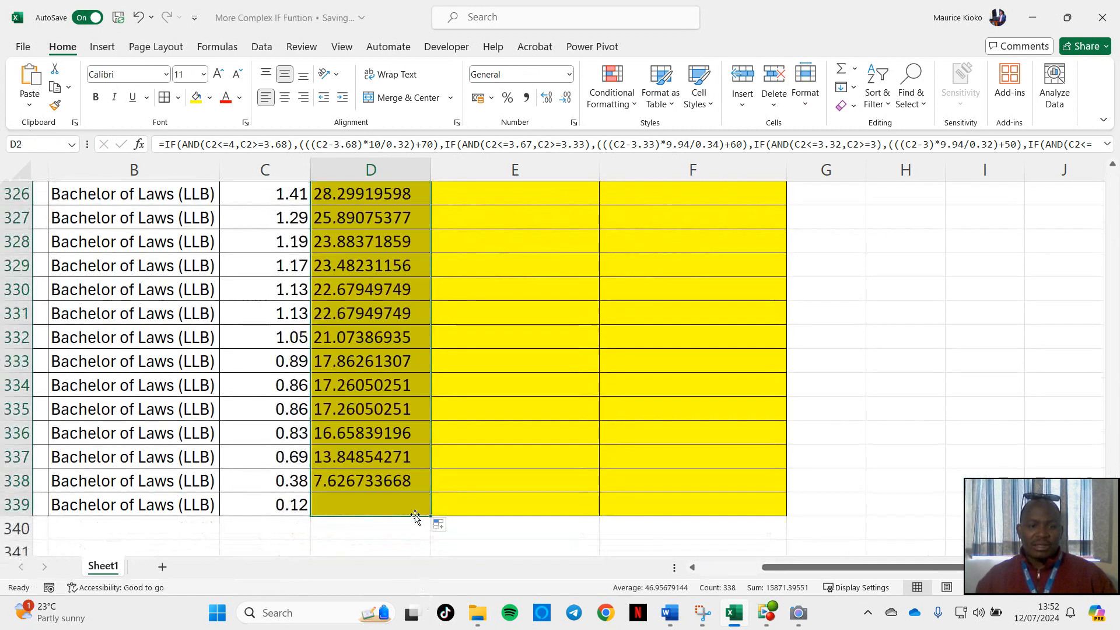
Examine the filled average scores against the cumulative GPAs from the last rows back up to the first row.
{"action": "scroll", "coordinate": [373, 429], "scroll_direction": "up", "scroll_amount": 12}
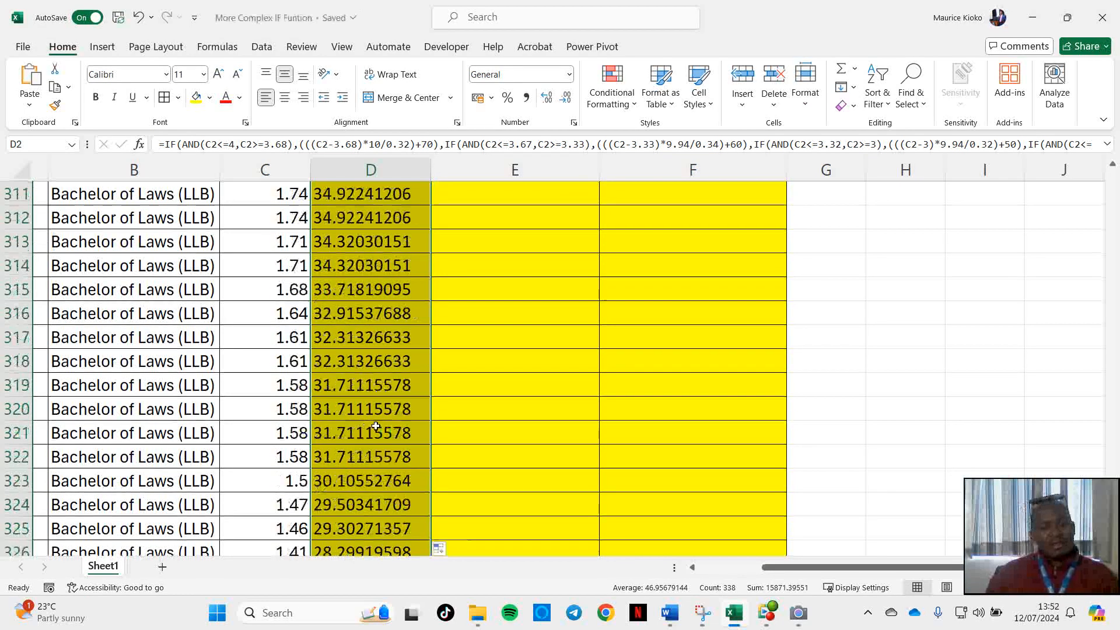
{"action": "scroll", "coordinate": [375, 427], "scroll_direction": "up", "scroll_amount": 4}
{"action": "scroll", "coordinate": [376, 426], "scroll_direction": "down", "scroll_amount": 3}
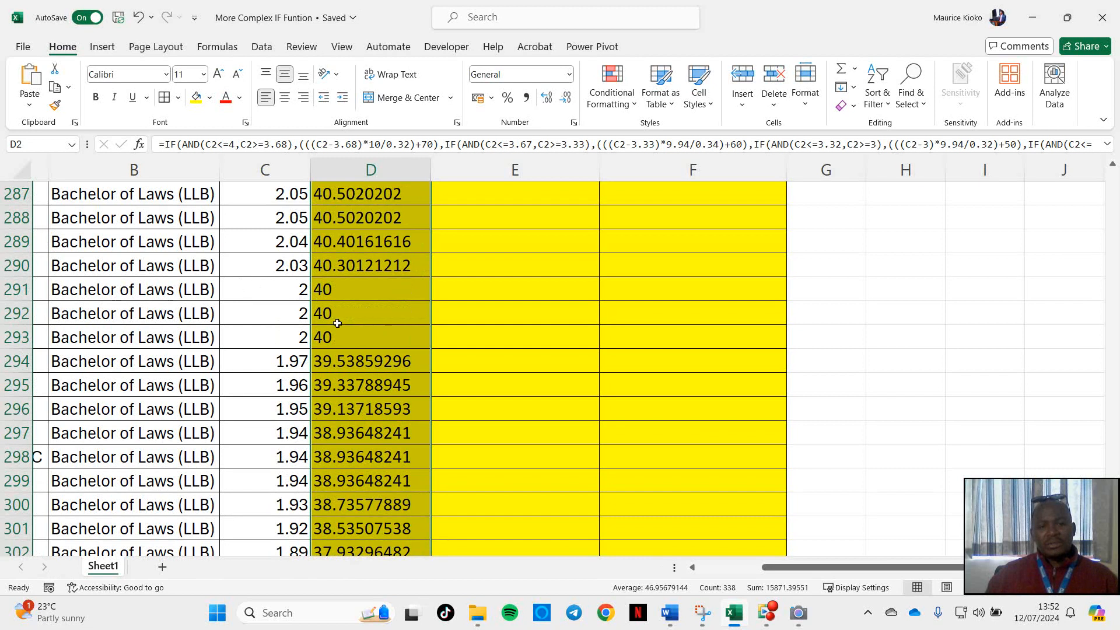
{"action": "scroll", "coordinate": [344, 361], "scroll_direction": "down", "scroll_amount": 10}
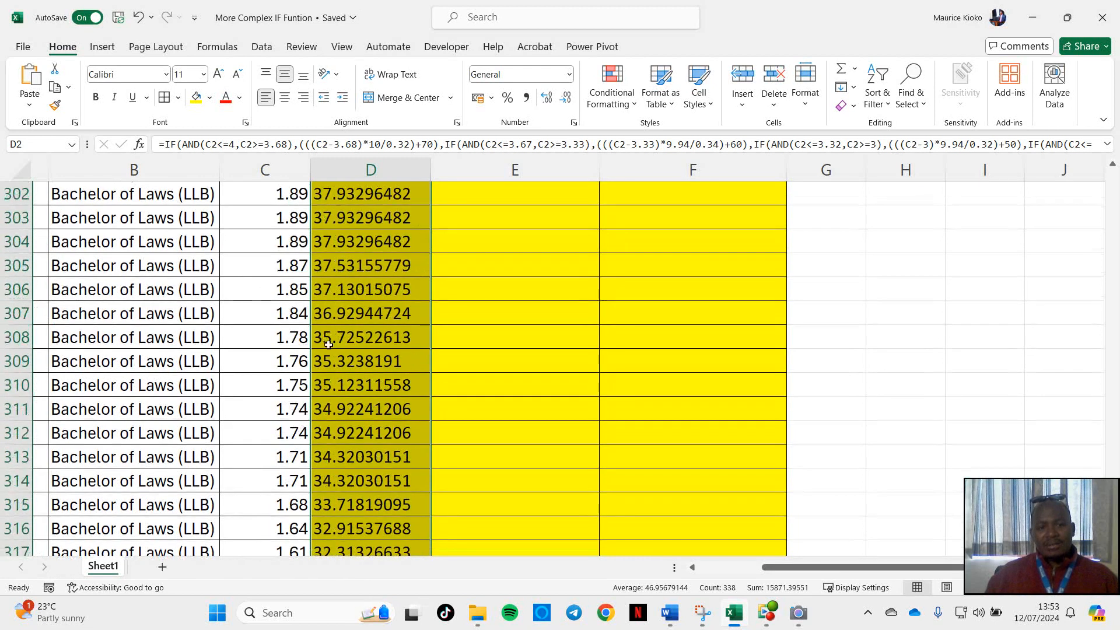
{"action": "scroll", "coordinate": [328, 396], "scroll_direction": "down", "scroll_amount": 3}
{"action": "scroll", "coordinate": [360, 435], "scroll_direction": "up", "scroll_amount": 13}
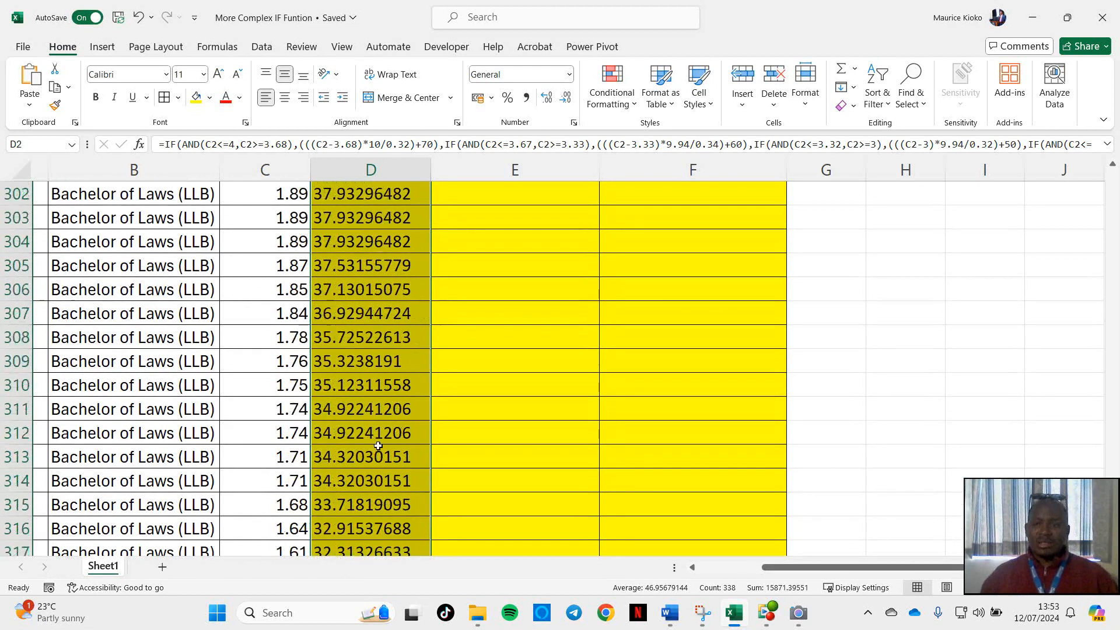
{"action": "scroll", "coordinate": [380, 446], "scroll_direction": "up", "scroll_amount": 20}
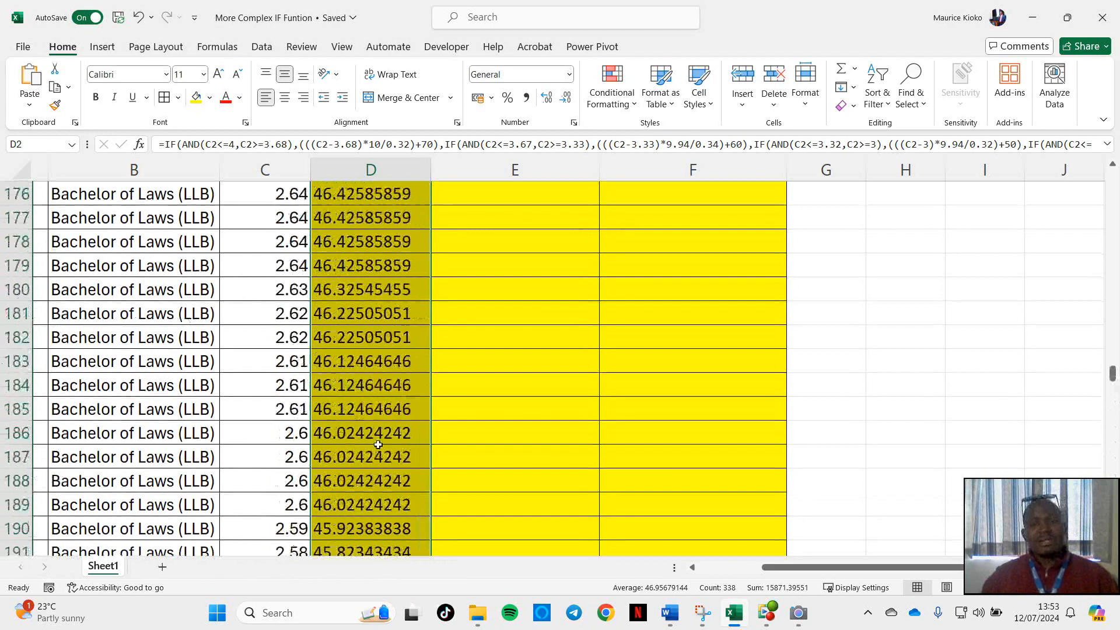
{"action": "scroll", "coordinate": [378, 445], "scroll_direction": "up", "scroll_amount": 20}
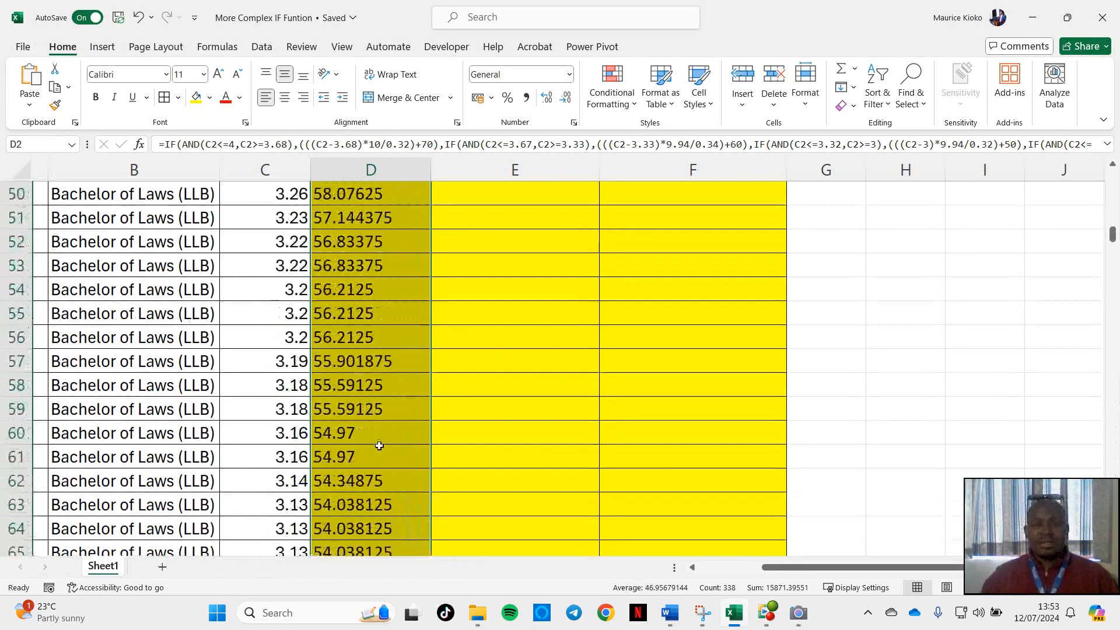
{"action": "scroll", "coordinate": [379, 446], "scroll_direction": "up", "scroll_amount": 9}
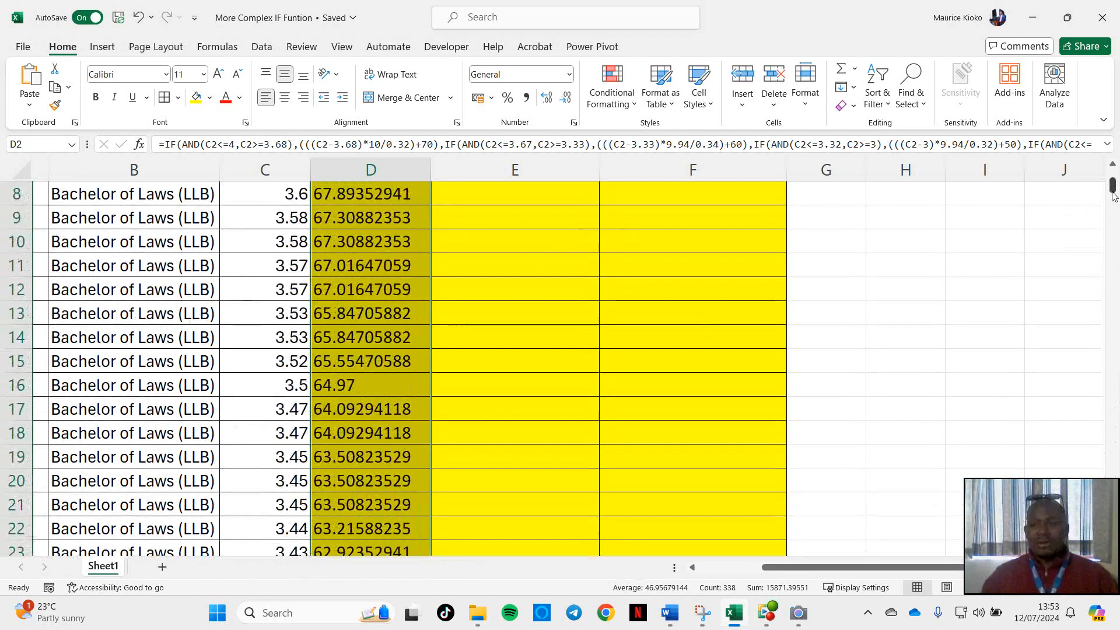
{"action": "left_click_drag", "start_coordinate": [1111, 185], "coordinate": [1110, 171]}
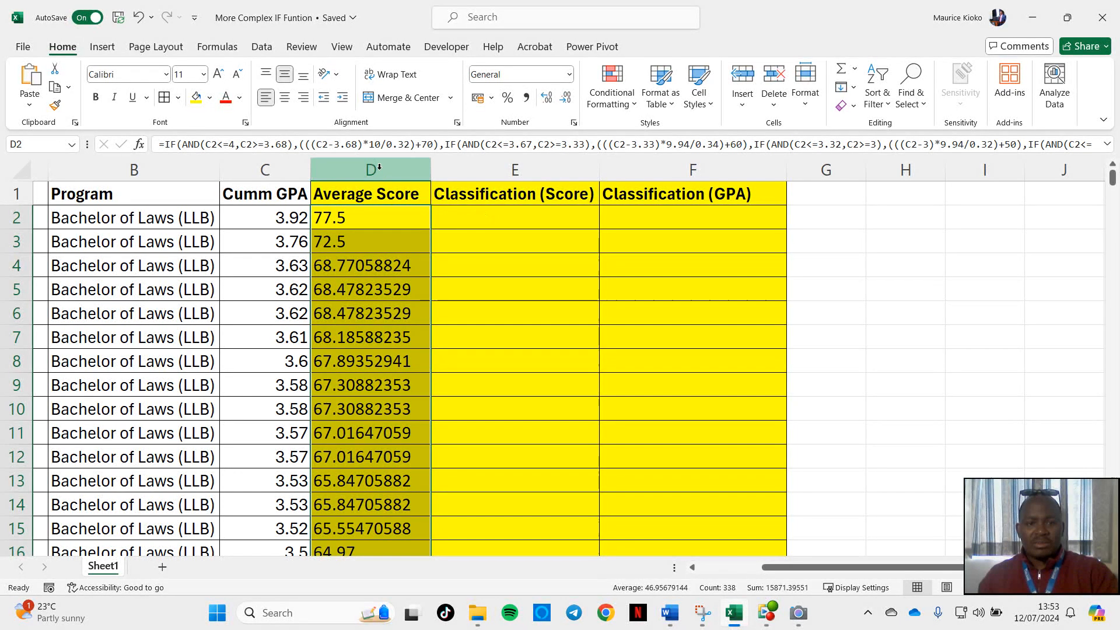
Start the Classification (Score) formula in E2 with =IF(D2:D339>.
{"action": "left_click", "coordinate": [403, 169]}
{"action": "left_click", "coordinate": [590, 171]}
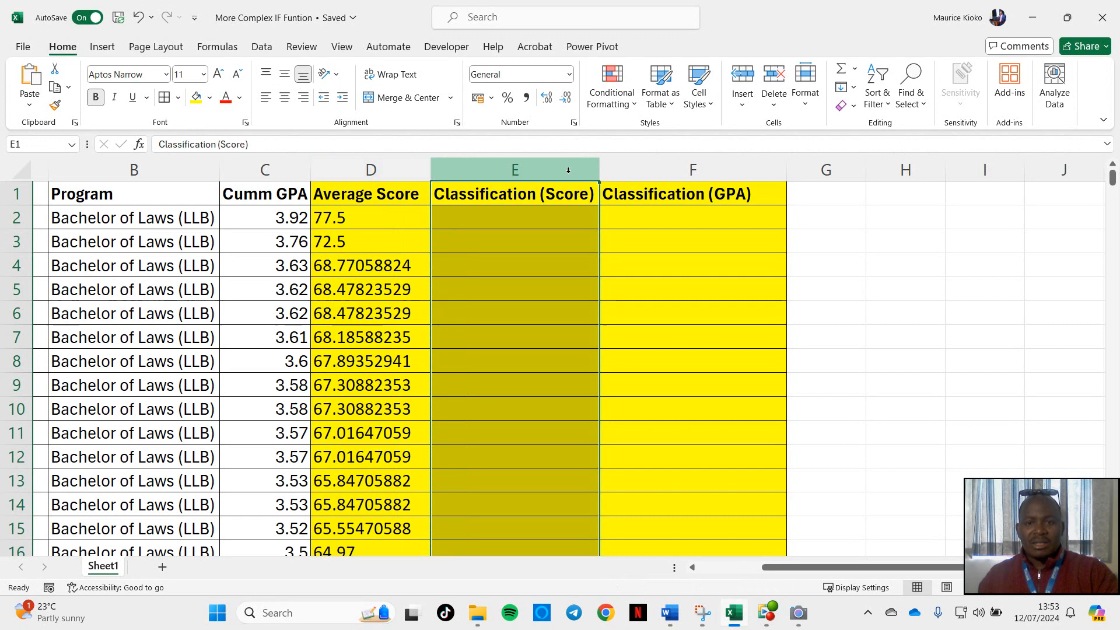
{"action": "left_click", "coordinate": [462, 213]}
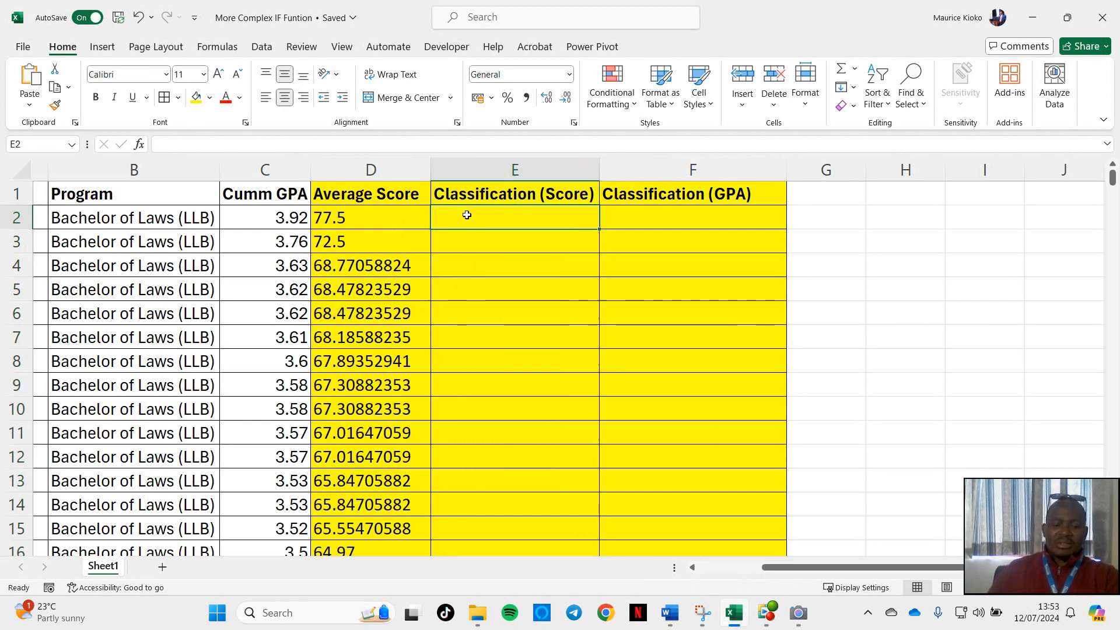
{"action": "type", "text": "="}
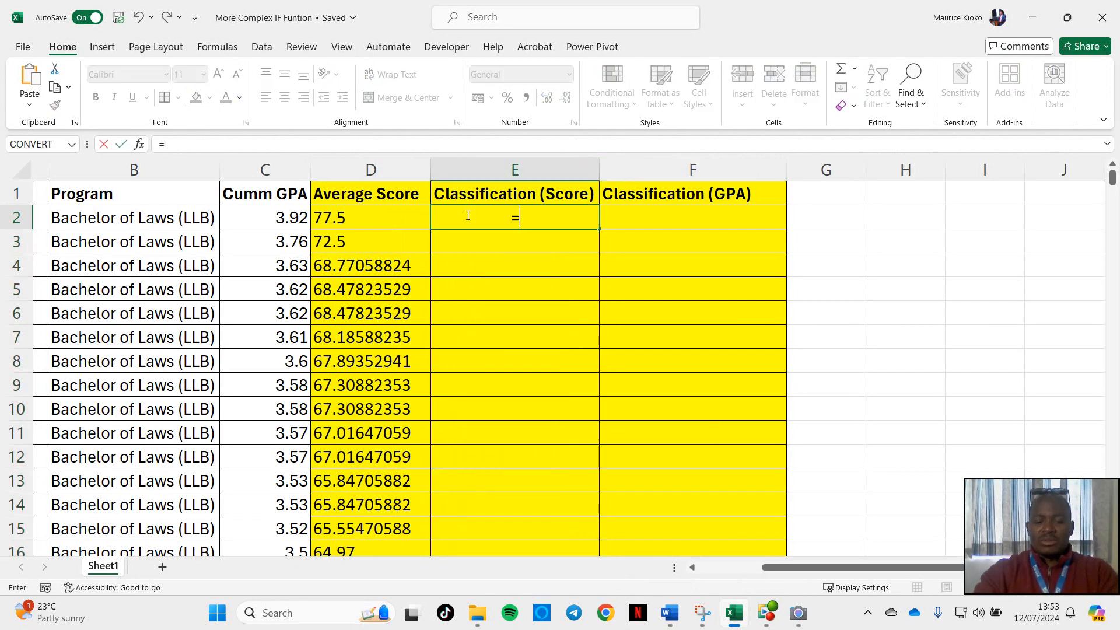
{"action": "type", "text": "IF"}
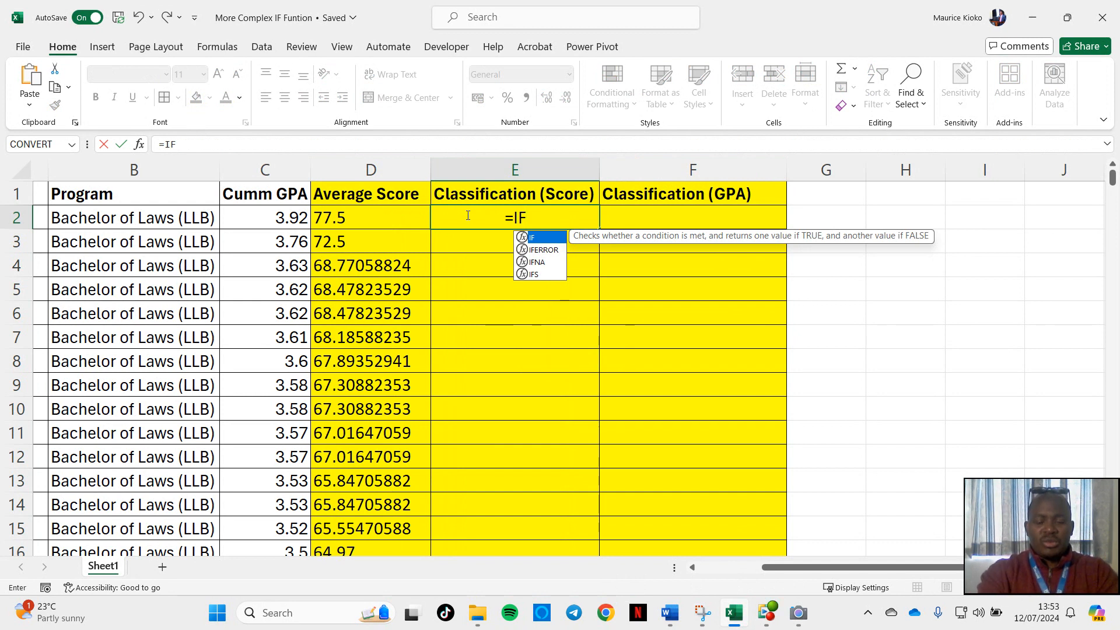
{"action": "type", "text": "("}
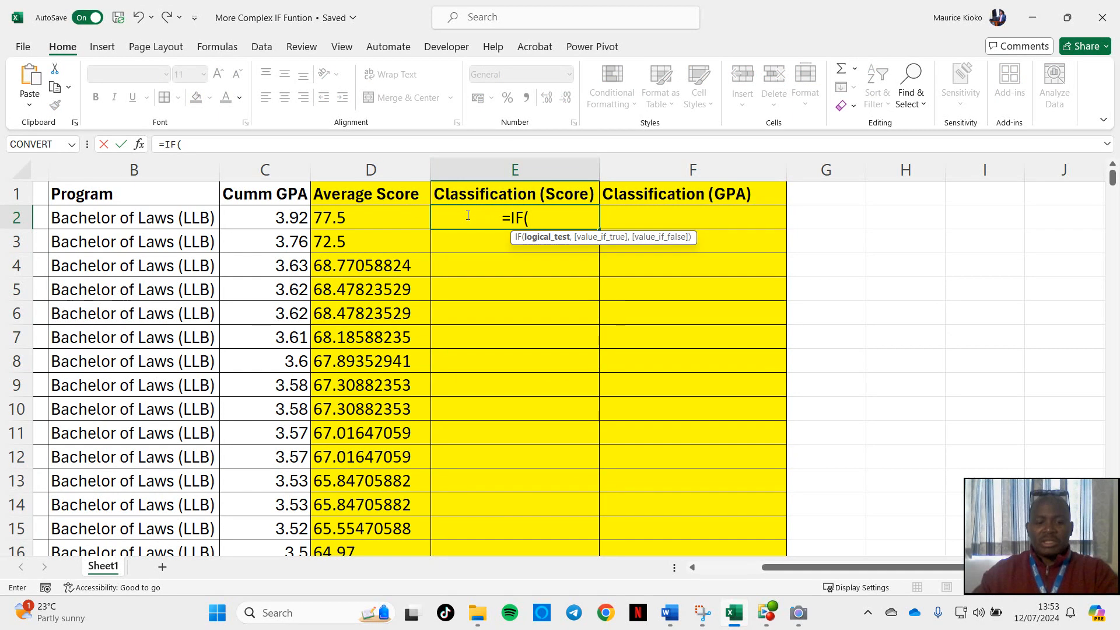
{"action": "type", "text": "D2:"}
{"action": "mouse_move", "coordinate": [1111, 182]}
{"action": "left_mouse_down"}
{"action": "mouse_move", "coordinate": [1095, 587]}
{"action": "mouse_move", "coordinate": [1111, 178]}
{"action": "left_mouse_up"}
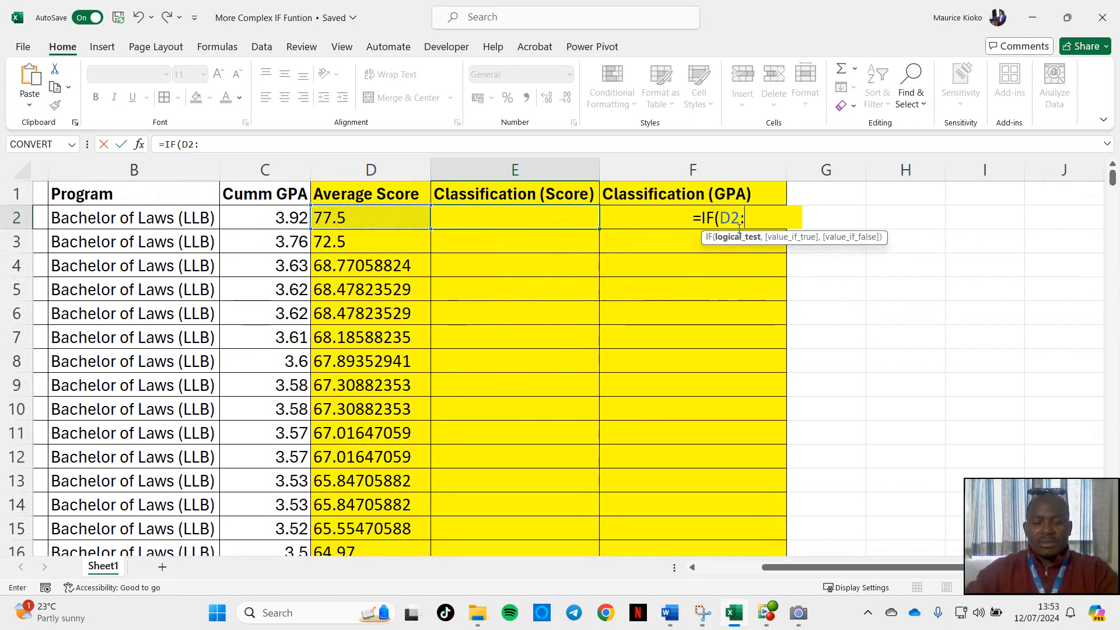
{"action": "type", "text": "D"}
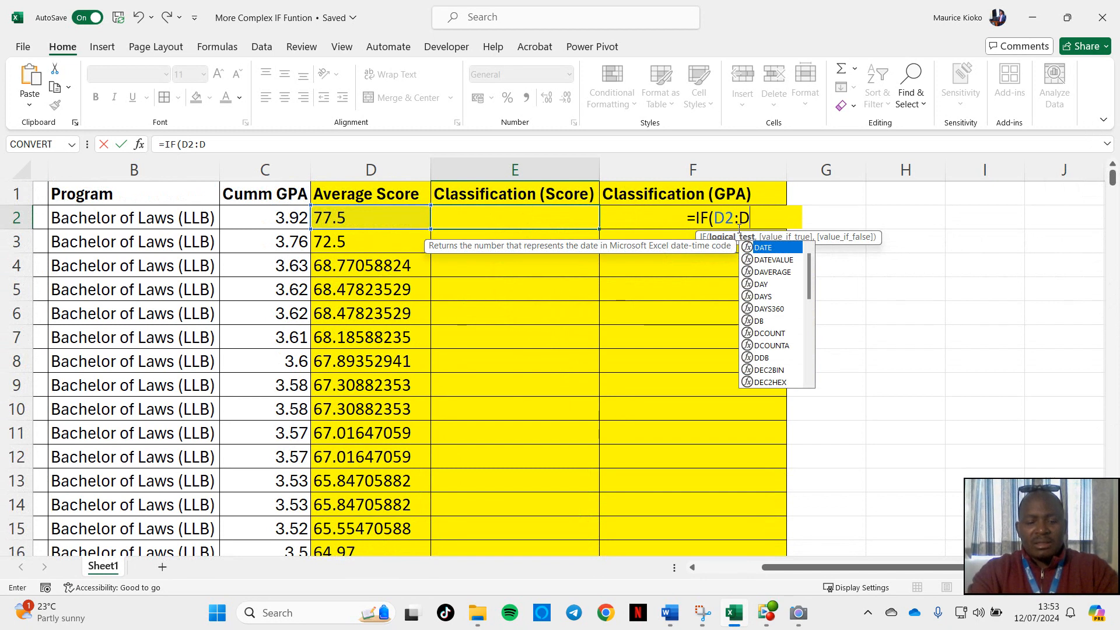
{"action": "type", "text": "33"}
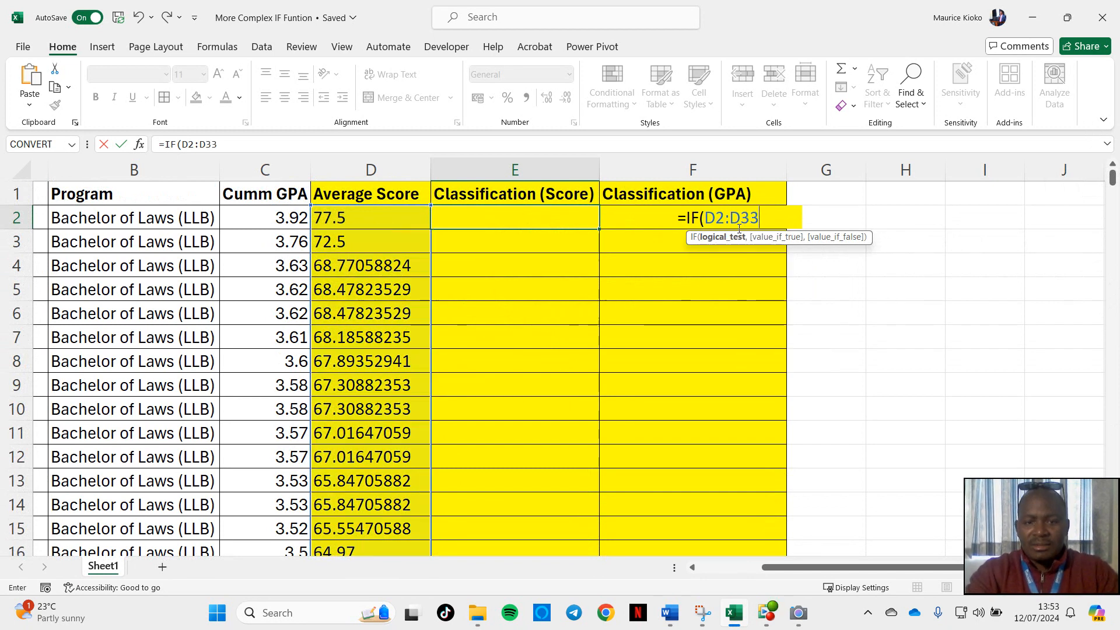
{"action": "type", "text": "9"}
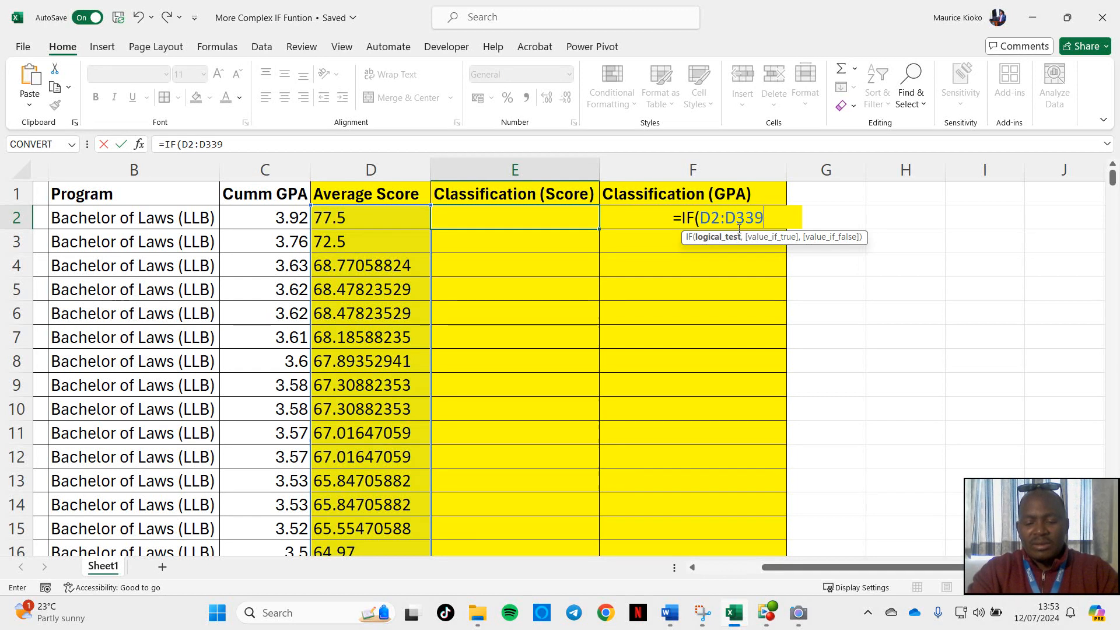
{"action": "type", "text": ">"}
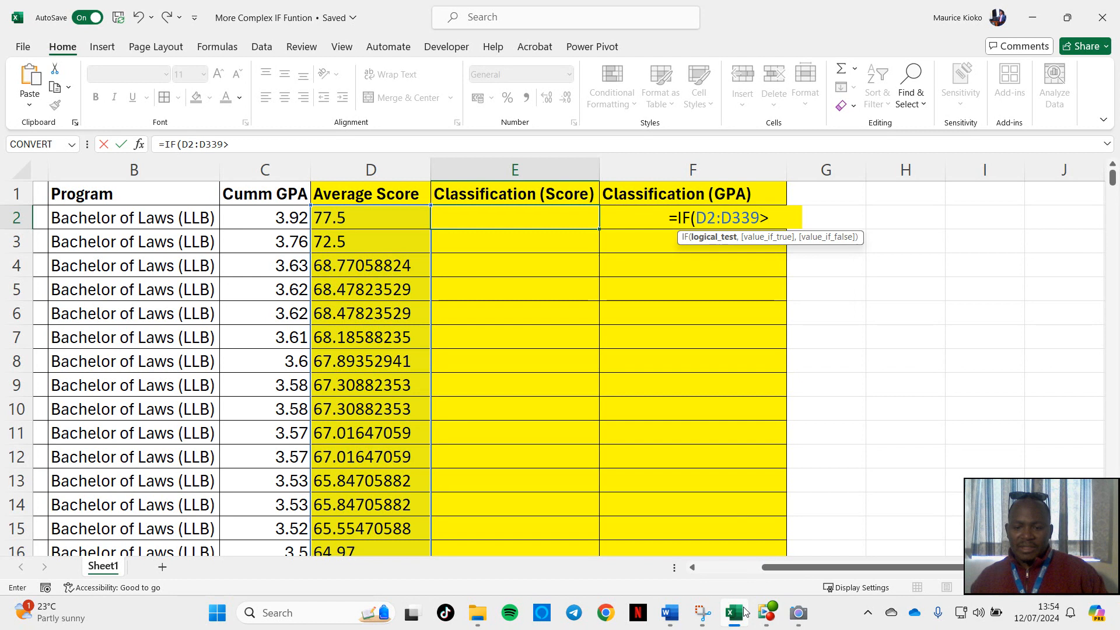
Check the percent bands in Word's Document2 and continue E2's first IF with 70,"First Class", in Excel.
{"action": "mouse_move", "coordinate": [670, 613]}
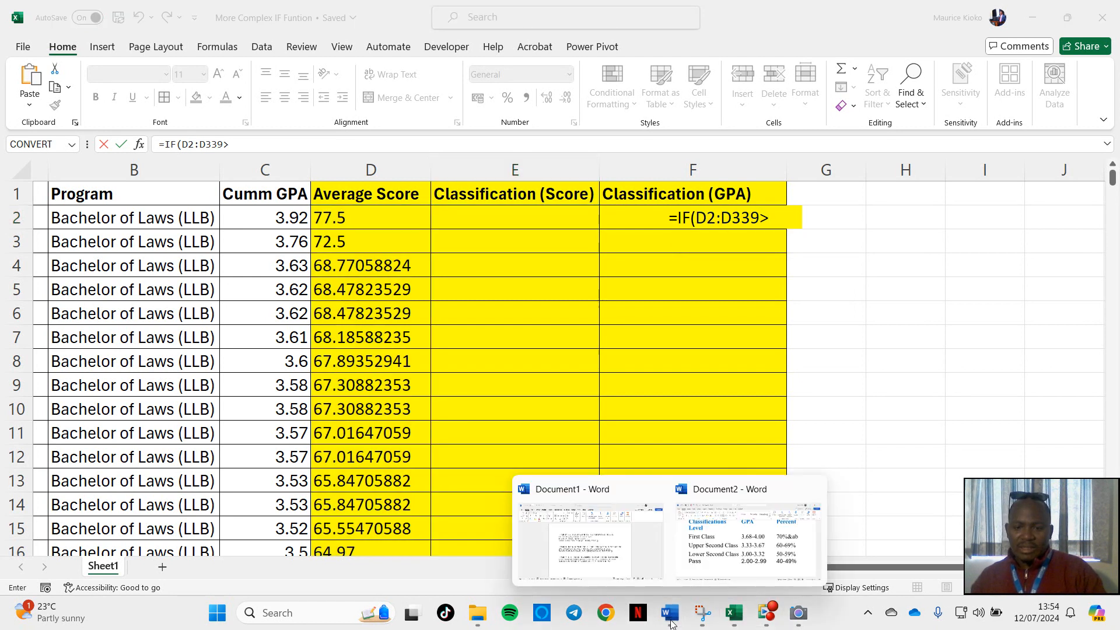
{"action": "left_click", "coordinate": [722, 539]}
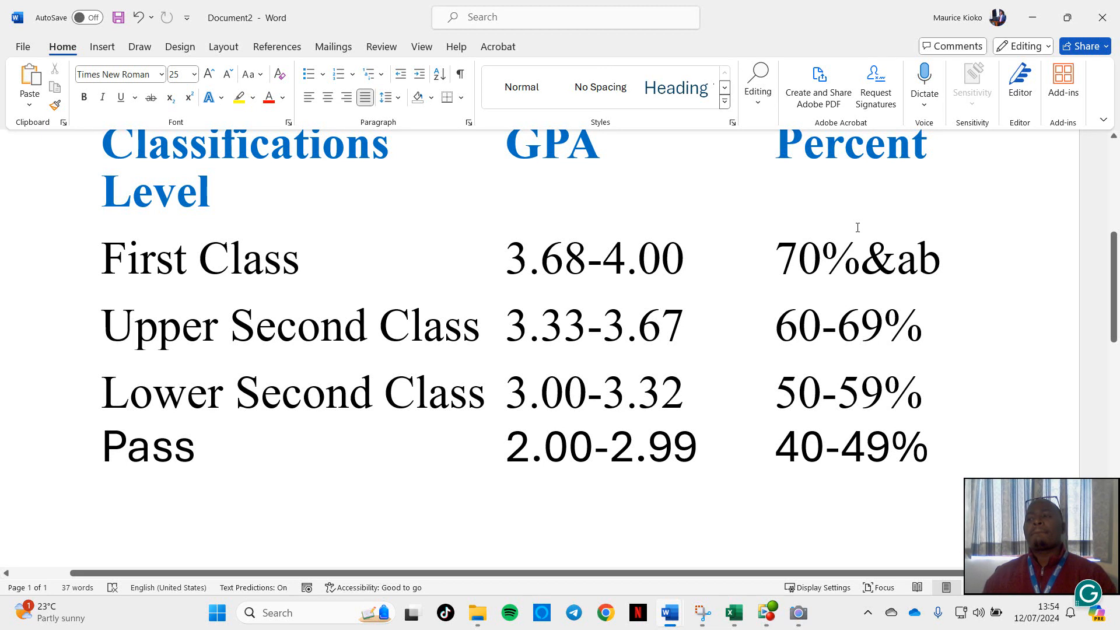
{"action": "left_click", "coordinate": [1032, 21]}
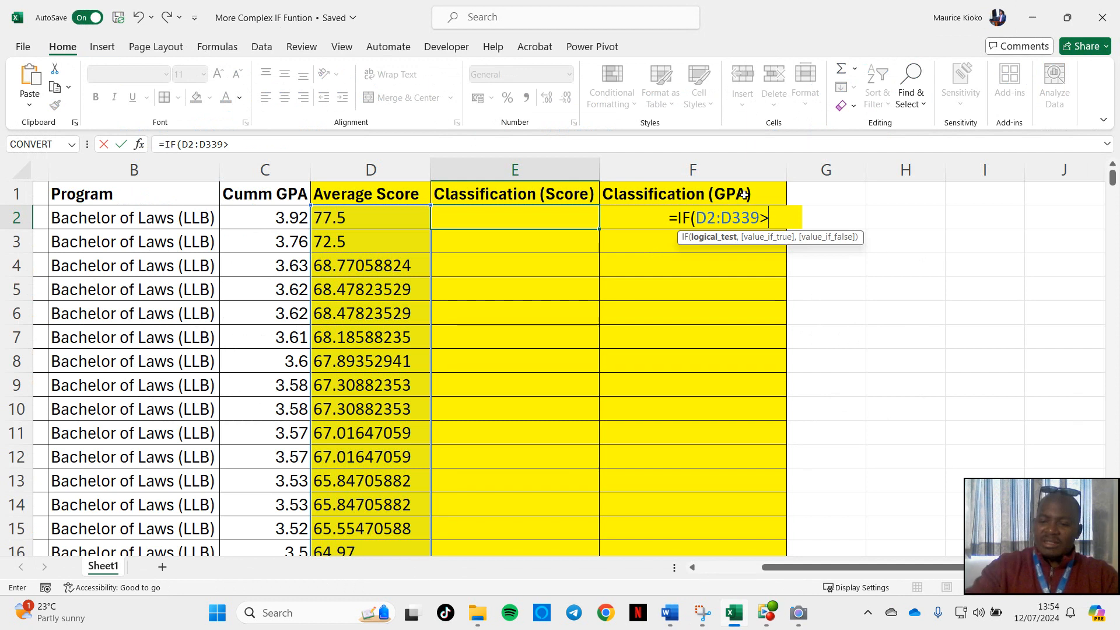
{"action": "type", "text": "70,"}
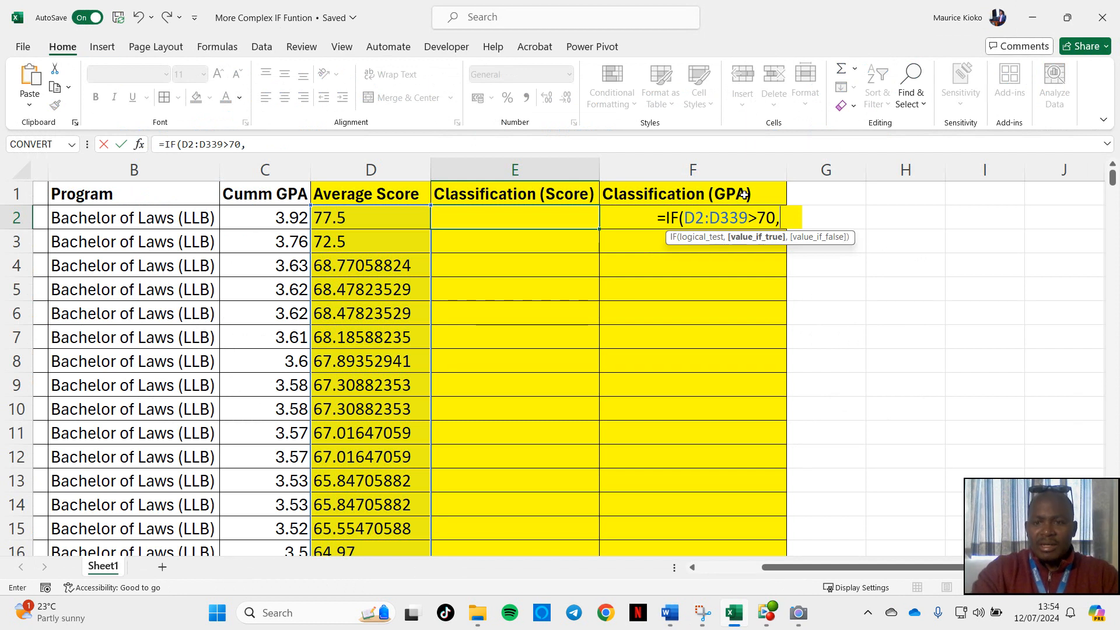
{"action": "type", "text": "\"First Cl"}
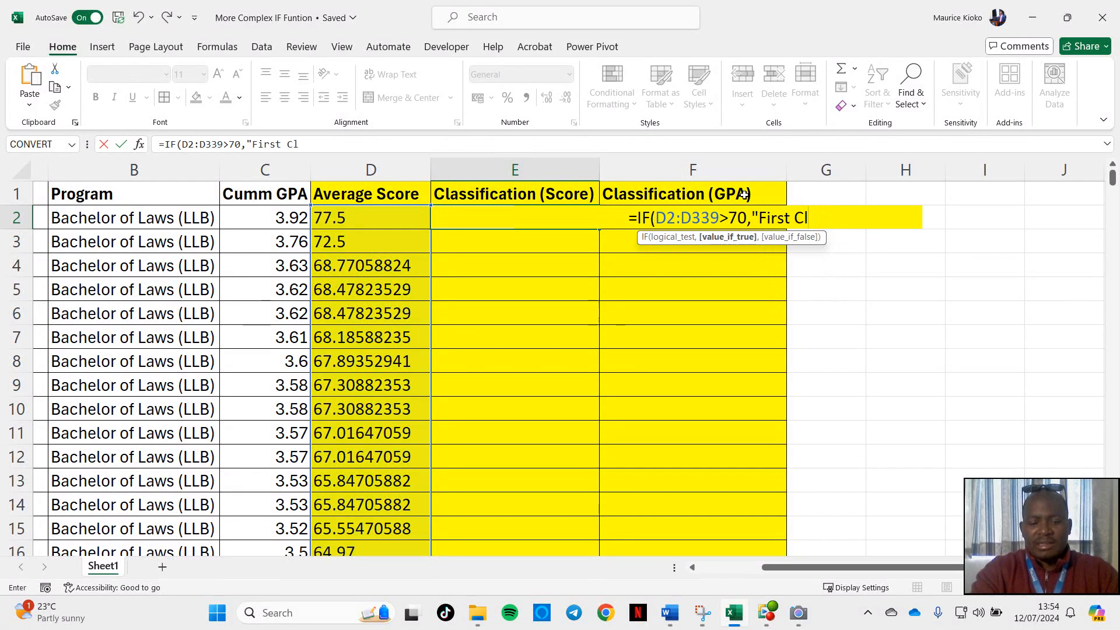
{"action": "type", "text": "ass\","}
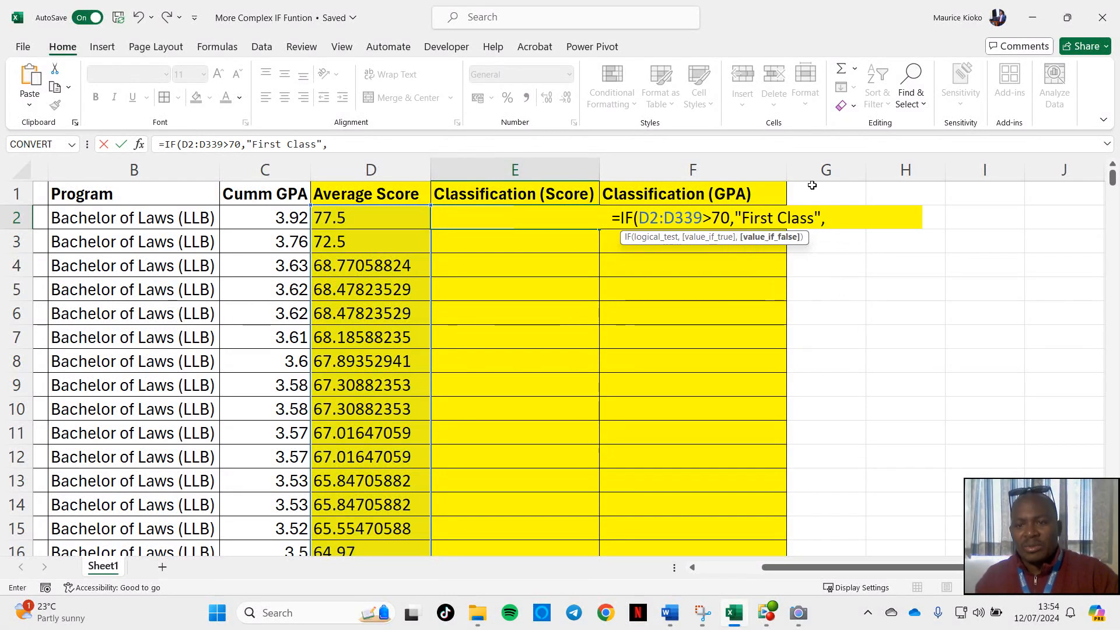
Append a copy of the first IF test and its "First Class" result to E2's formula, with the copy's threshold set to 60.
{"action": "left_click_drag", "start_coordinate": [821, 218], "coordinate": [626, 219]}
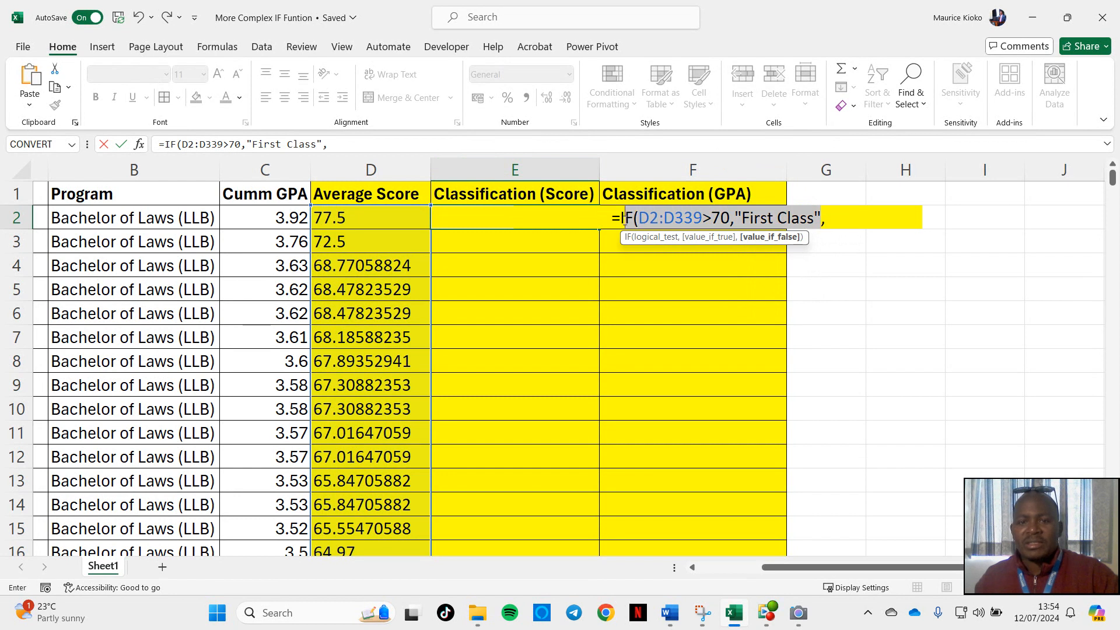
{"action": "left_click", "coordinate": [828, 220]}
{"action": "type", "text": "IF(D2:D339>70,\"First Class\""}
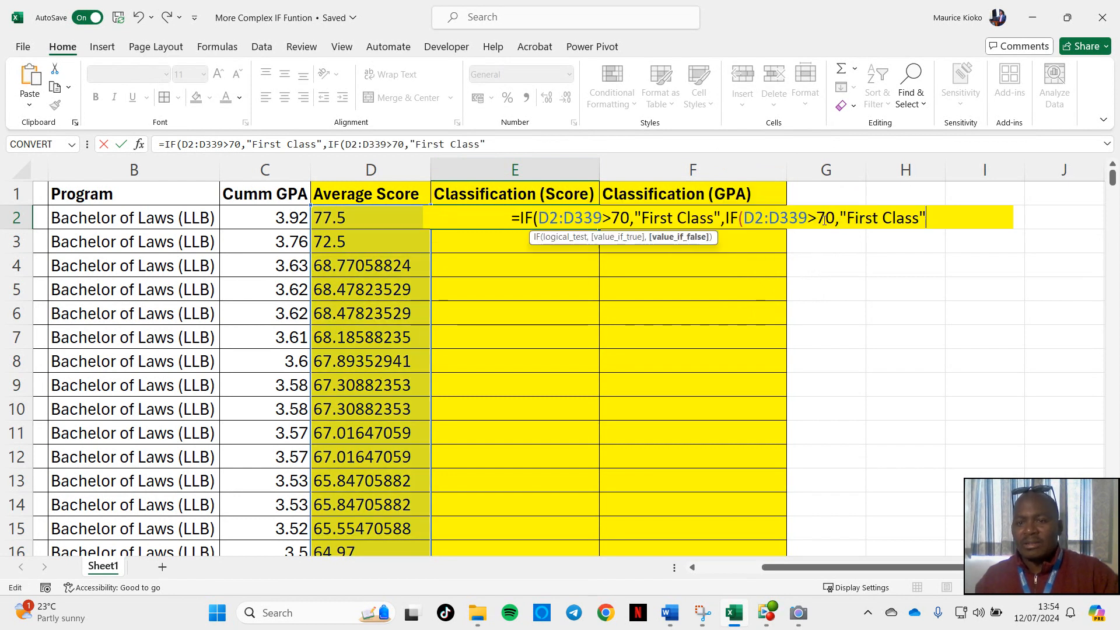
{"action": "left_click", "coordinate": [824, 219]}
{"action": "key", "text": "BackSpace"}
{"action": "type", "text": "6"}
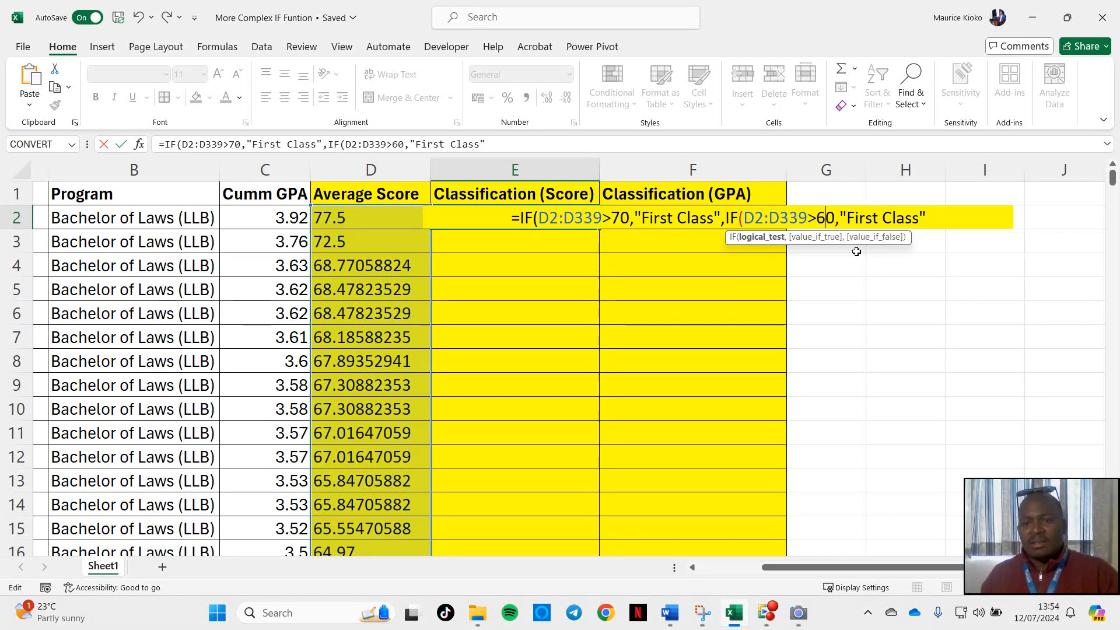
Change the result of the second IF in E2's formula to "Second Class Upper".
{"action": "double_click", "coordinate": [860, 217]}
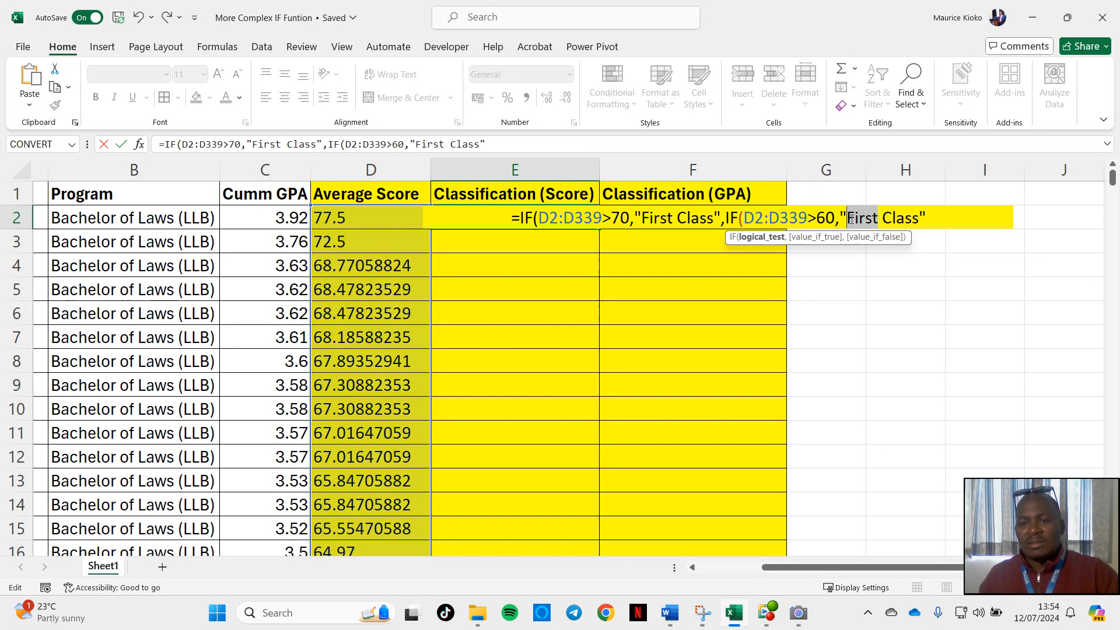
{"action": "type", "text": "Secon"}
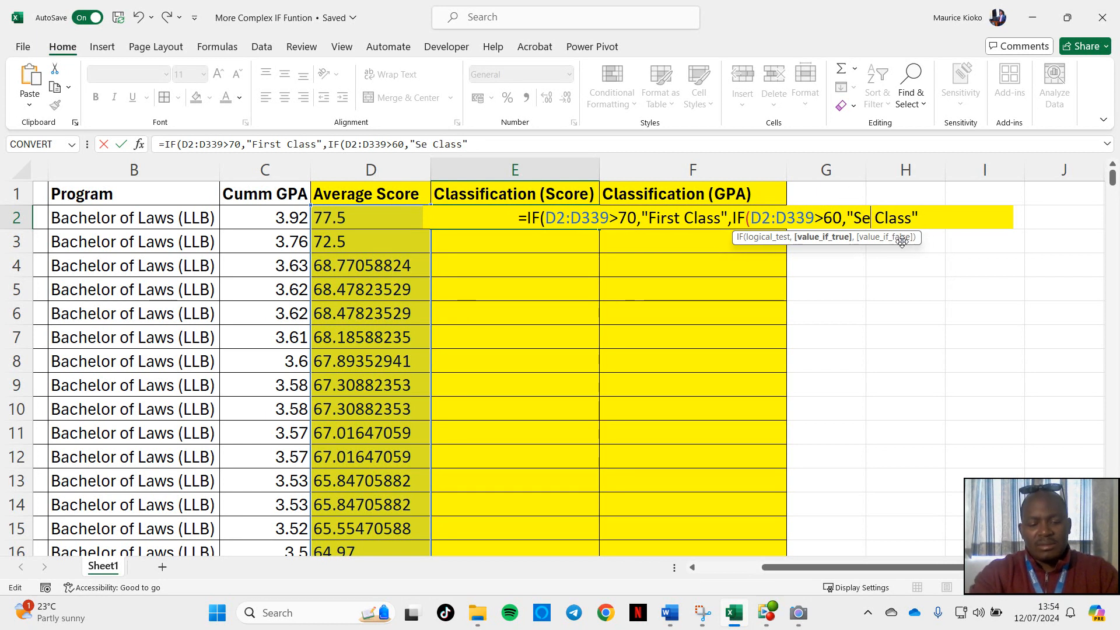
{"action": "type", "text": "d"}
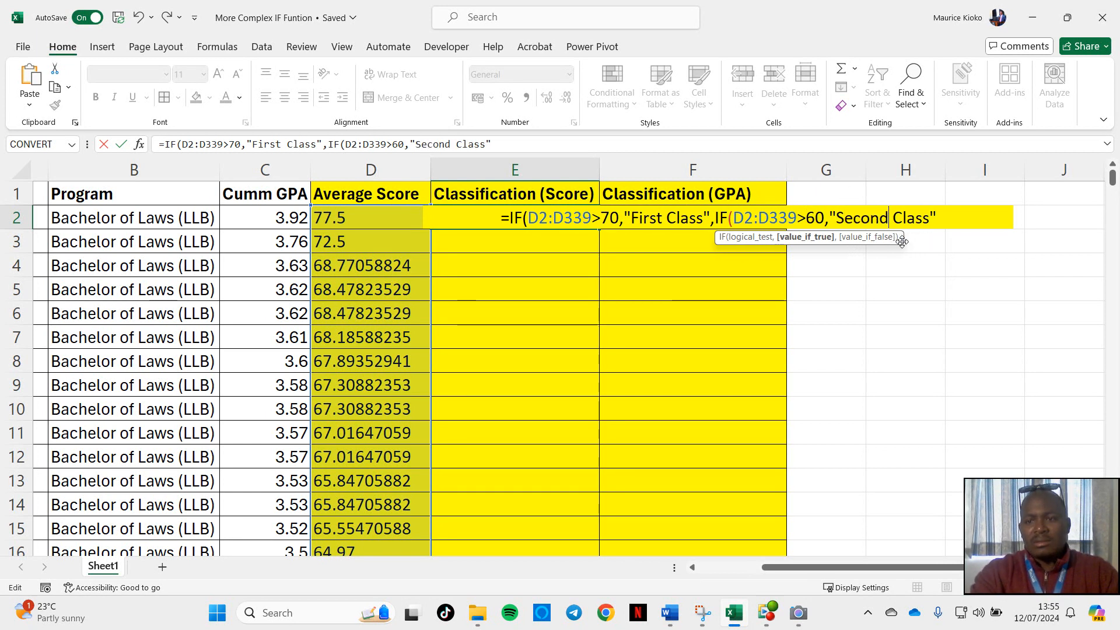
{"action": "left_click", "coordinate": [931, 218]}
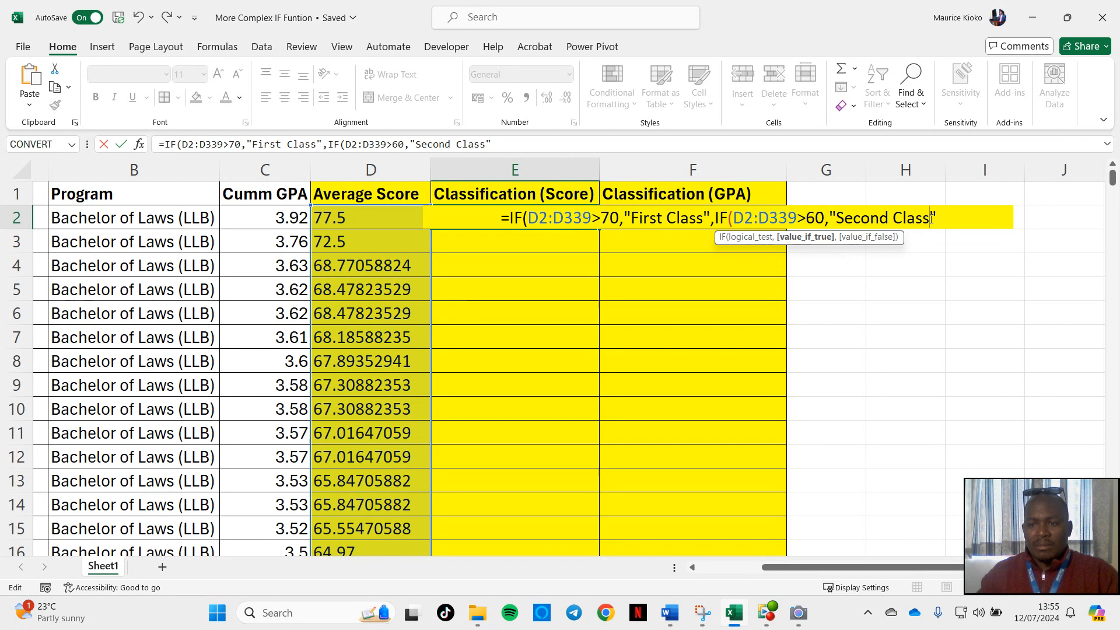
{"action": "type", "text": "Upper"}
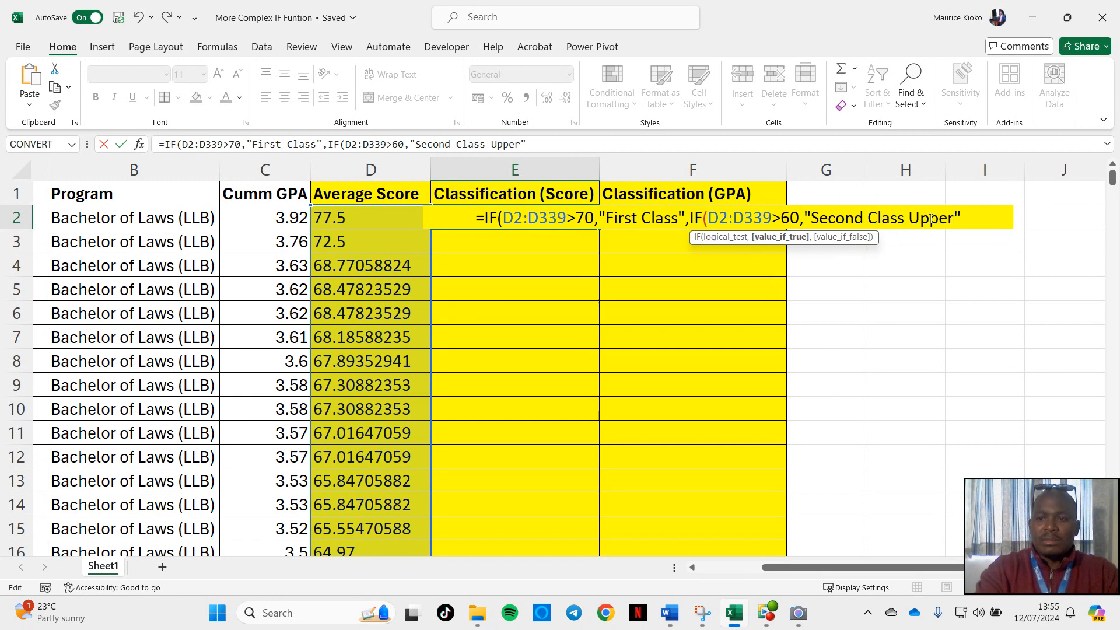
Append a copy of the second IF test and its result to E2's formula, with the copy's threshold set to 50.
{"action": "left_click_drag", "start_coordinate": [964, 216], "coordinate": [693, 219]}
{"action": "key", "text": "ctrl+c"}
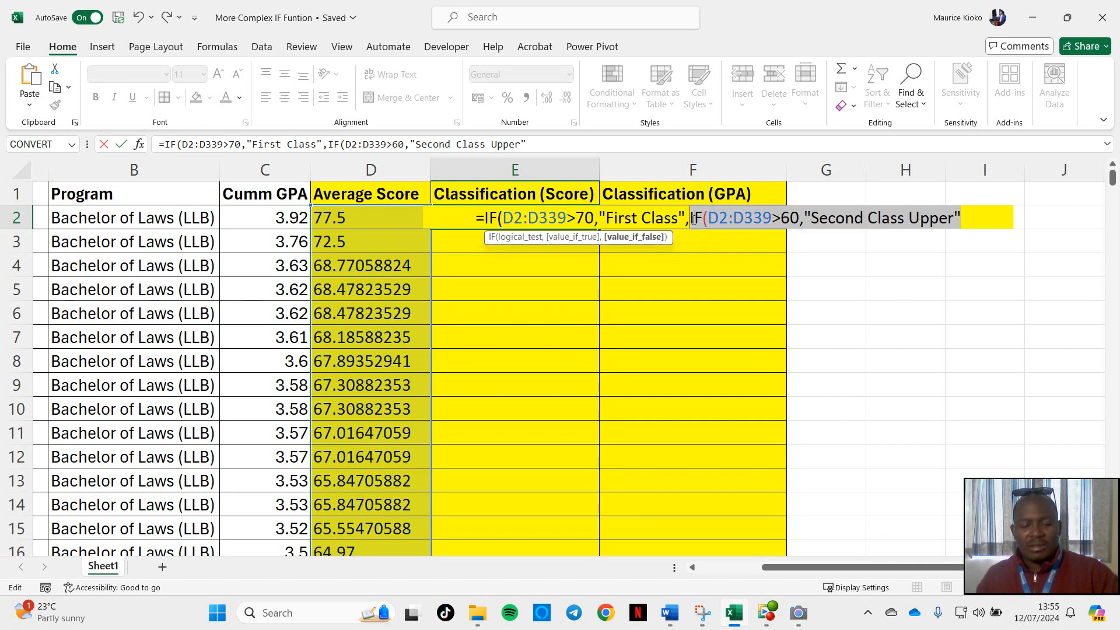
{"action": "left_click", "coordinate": [965, 216]}
{"action": "type", "text": "m"}
{"action": "key", "text": "BackSpace"}
{"action": "type", "text": ","}
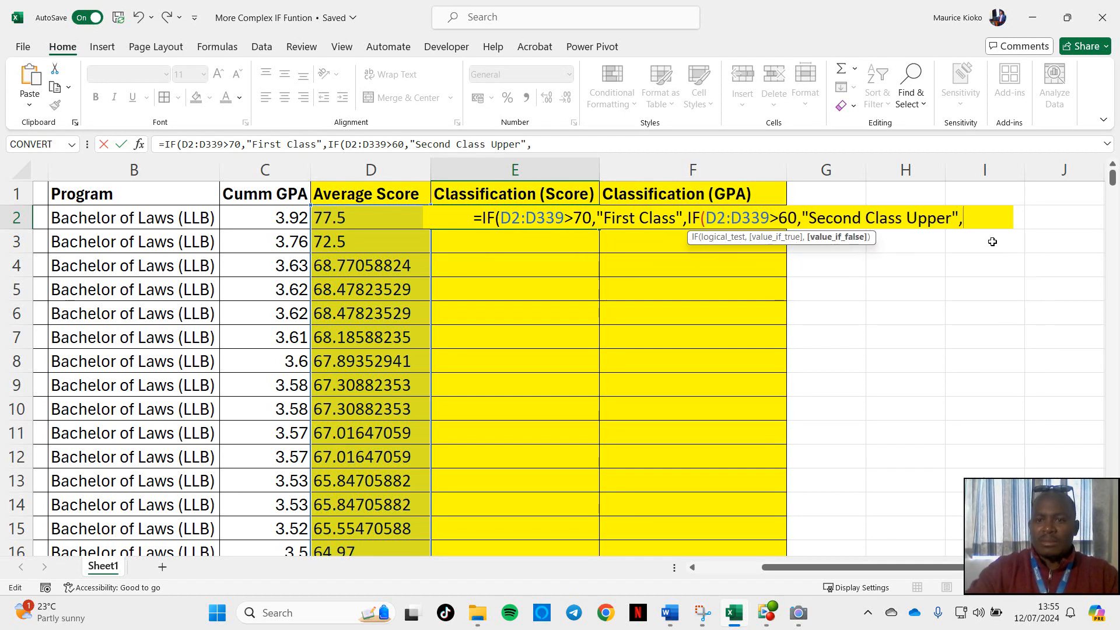
{"action": "key", "text": "ctrl+v"}
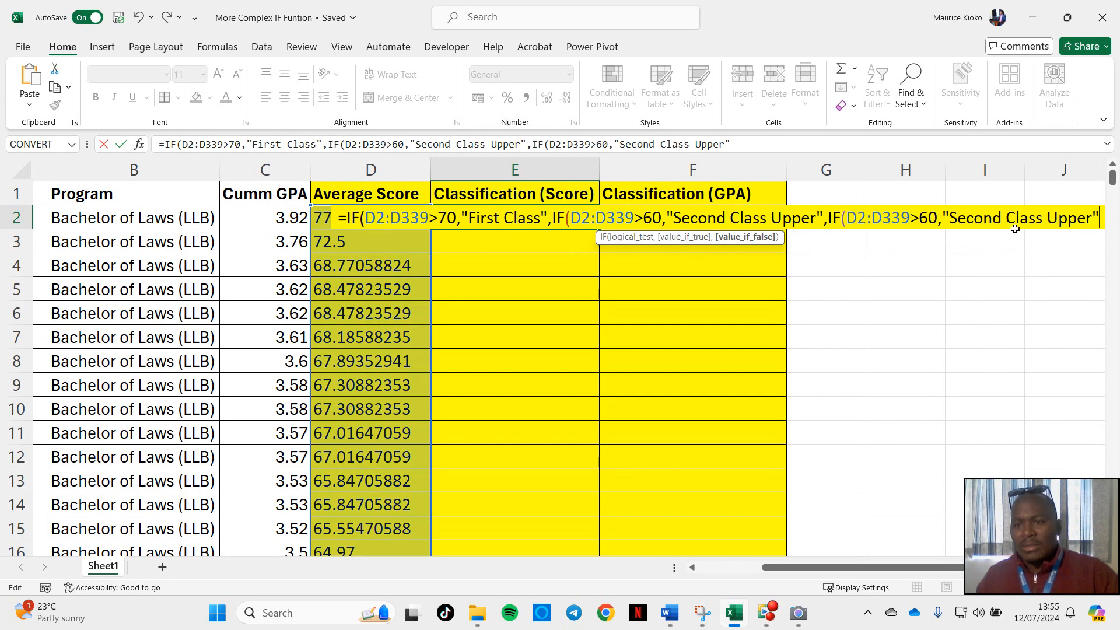
{"action": "left_click", "coordinate": [927, 219]}
{"action": "key", "text": "BackSpace"}
{"action": "type", "text": "5"}
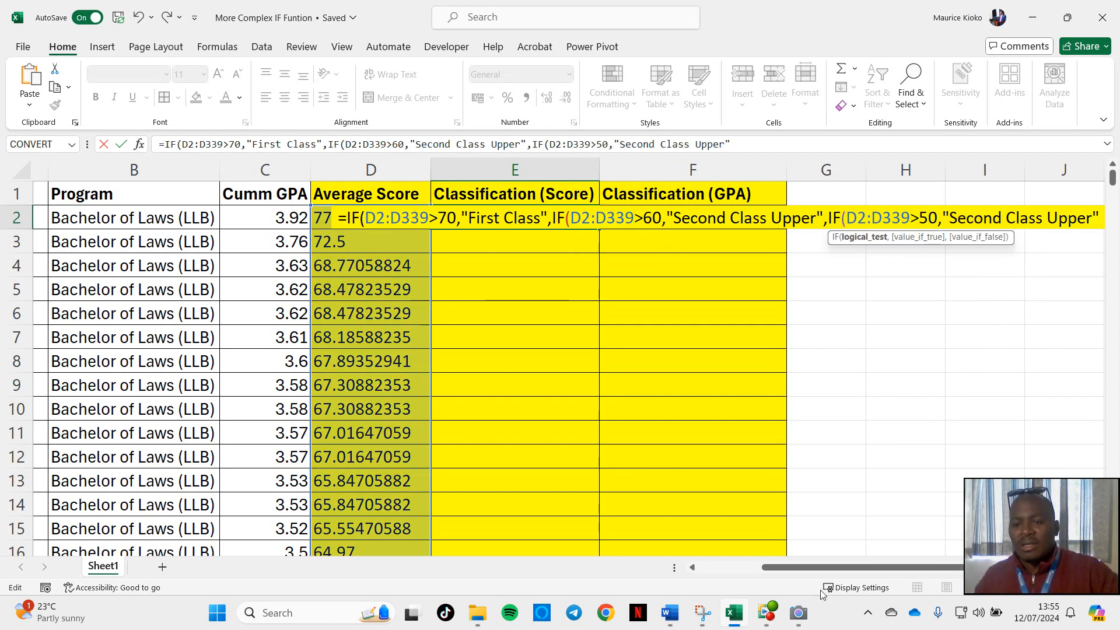
Check the classification levels in Word's Document2 and change the third IF's result in Excel to "Second Class Lower".
{"action": "left_click", "coordinate": [670, 612]}
{"action": "left_click", "coordinate": [754, 548]}
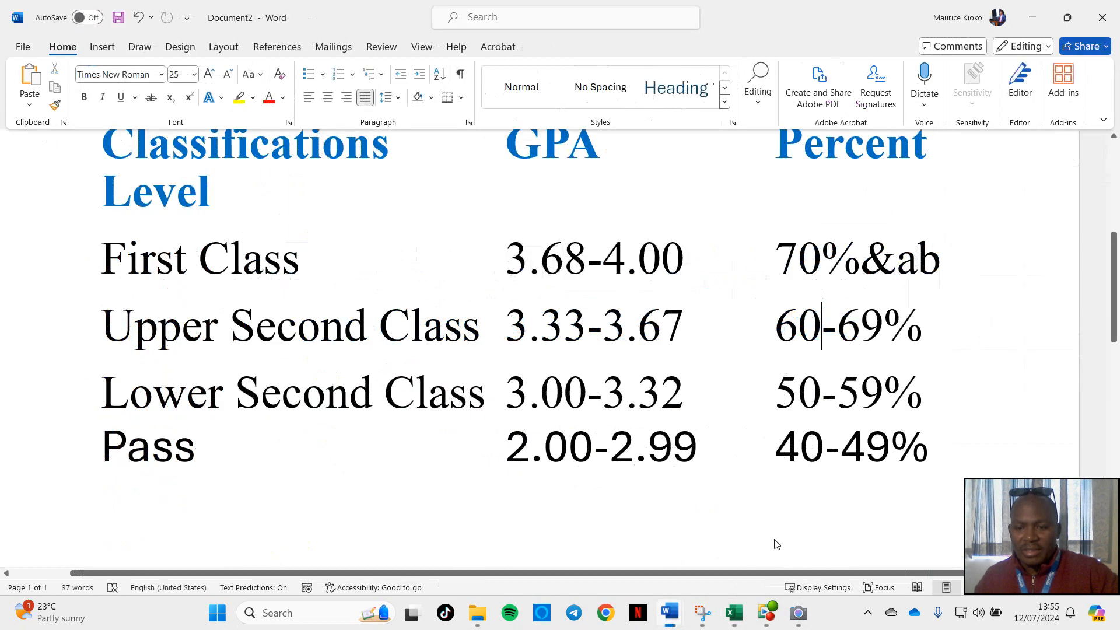
{"action": "left_click", "coordinate": [1037, 10]}
{"action": "double_click", "coordinate": [1068, 218]}
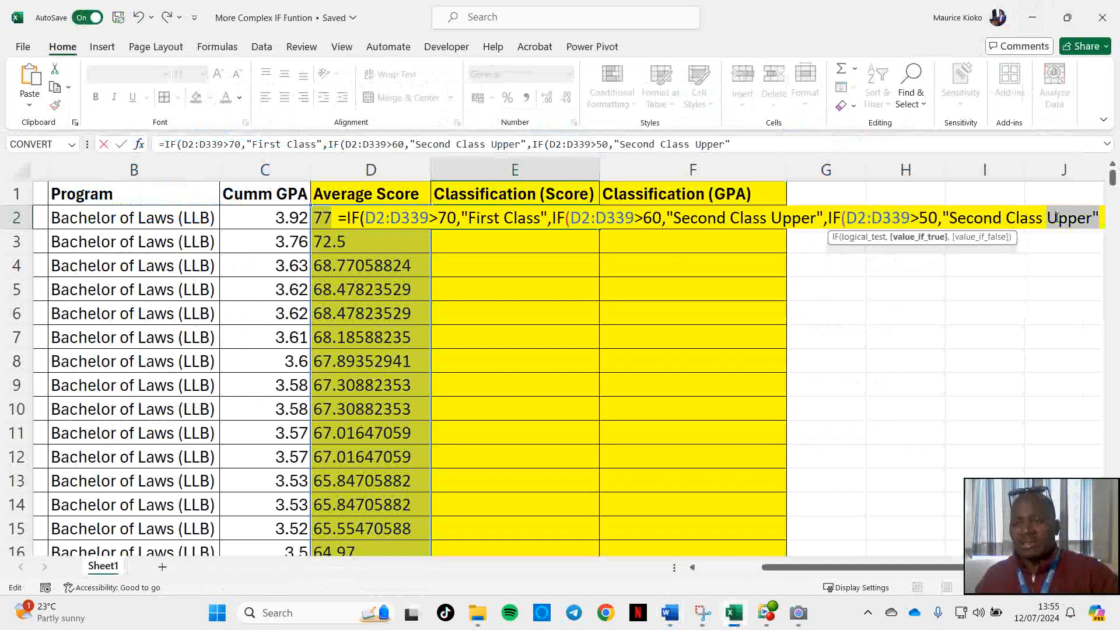
{"action": "left_click", "coordinate": [1088, 220]}
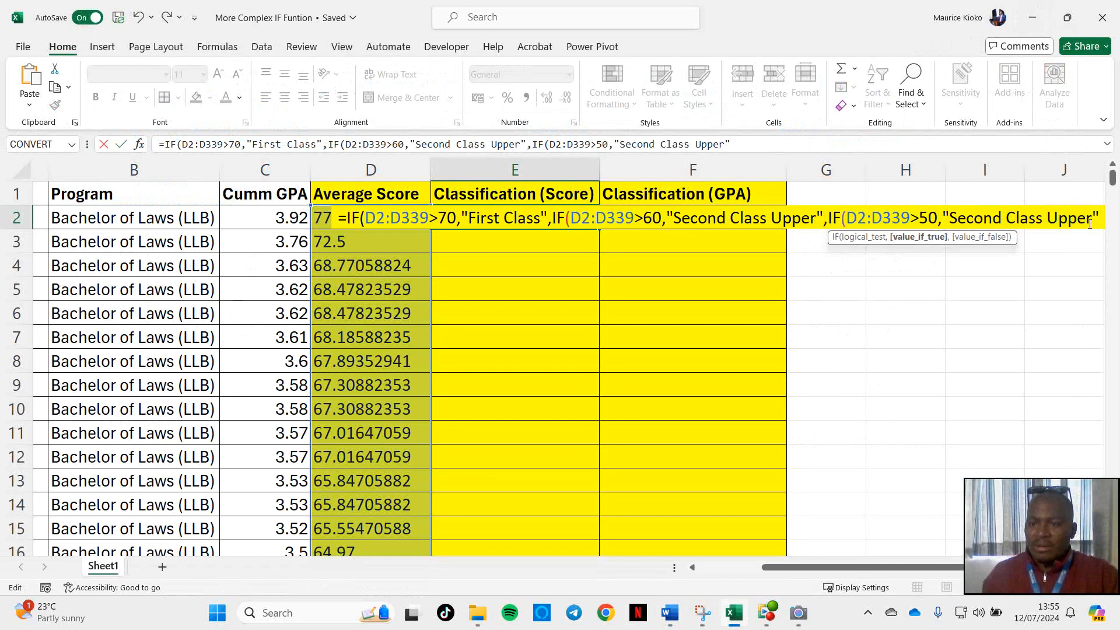
{"action": "key", "text": "BackSpace"}
{"action": "key", "text": "BackSpace"}
{"action": "key", "text": "BackSpace"}
{"action": "key", "text": "BackSpace"}
{"action": "key", "text": "BackSpace"}
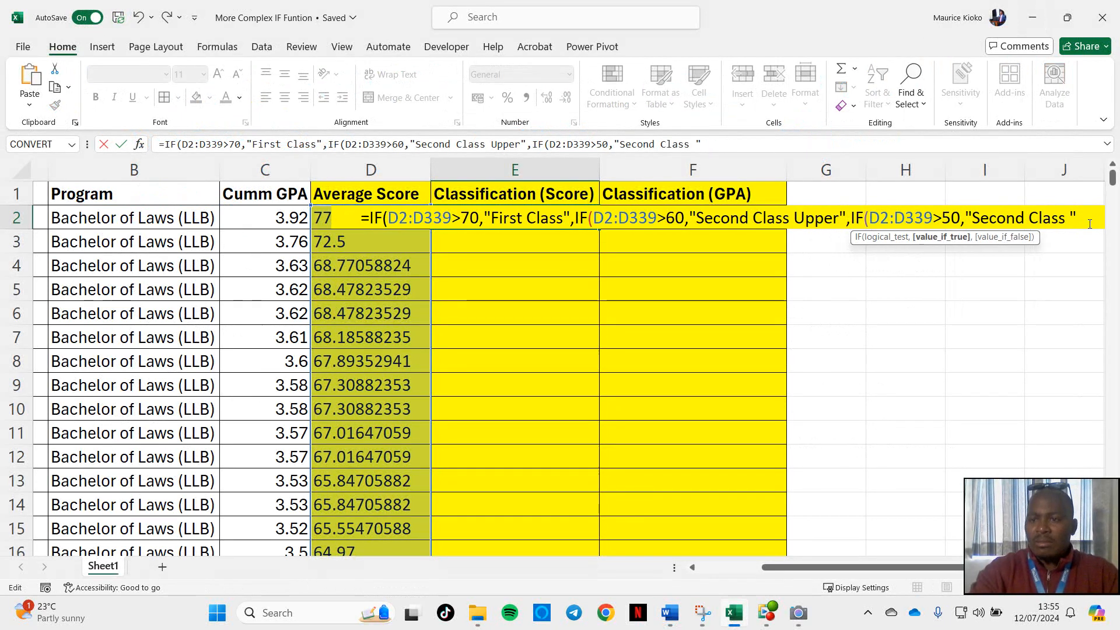
{"action": "type", "text": "Lower"}
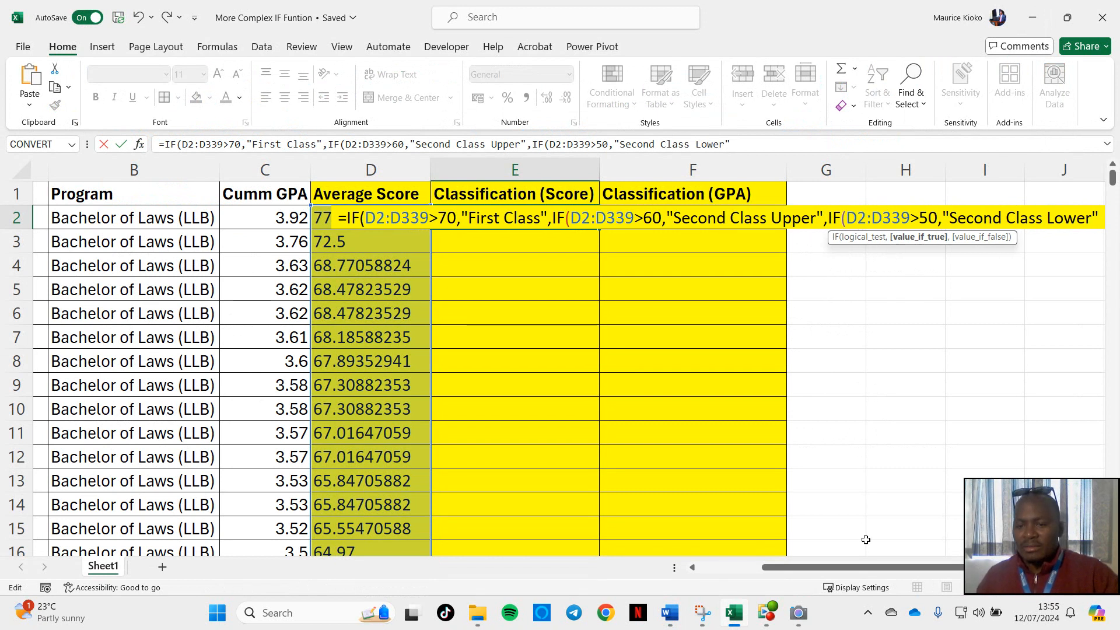
Append another copy of the "Second Class Upper" IF test as the fourth IF in E2's formula, with its threshold set to 40.
{"action": "left_click_drag", "start_coordinate": [871, 573], "coordinate": [897, 573]}
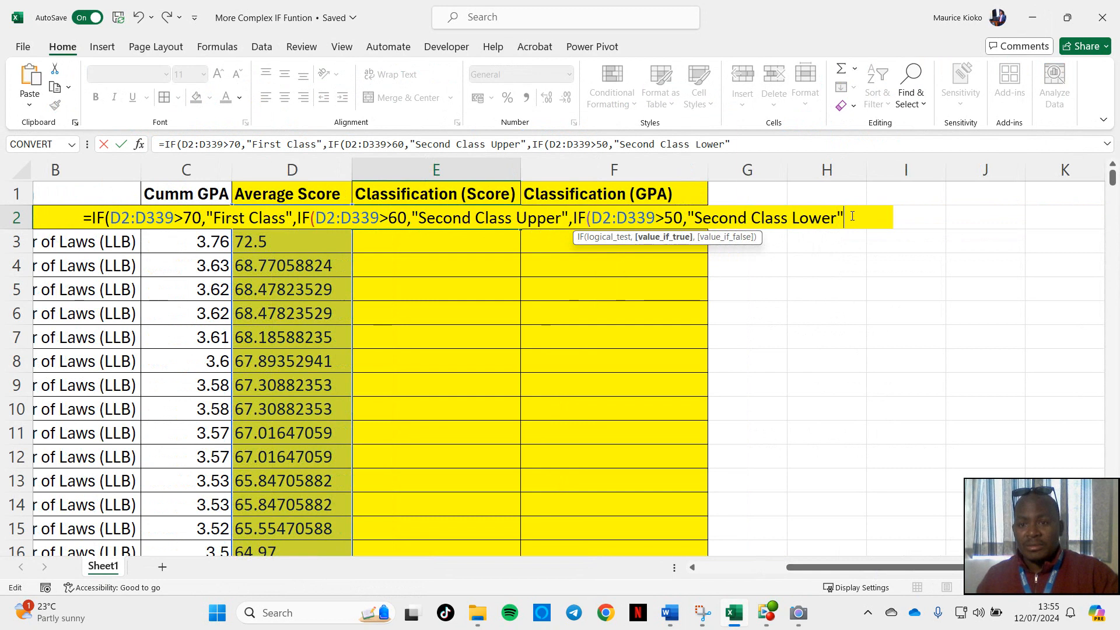
{"action": "type", "text": ","}
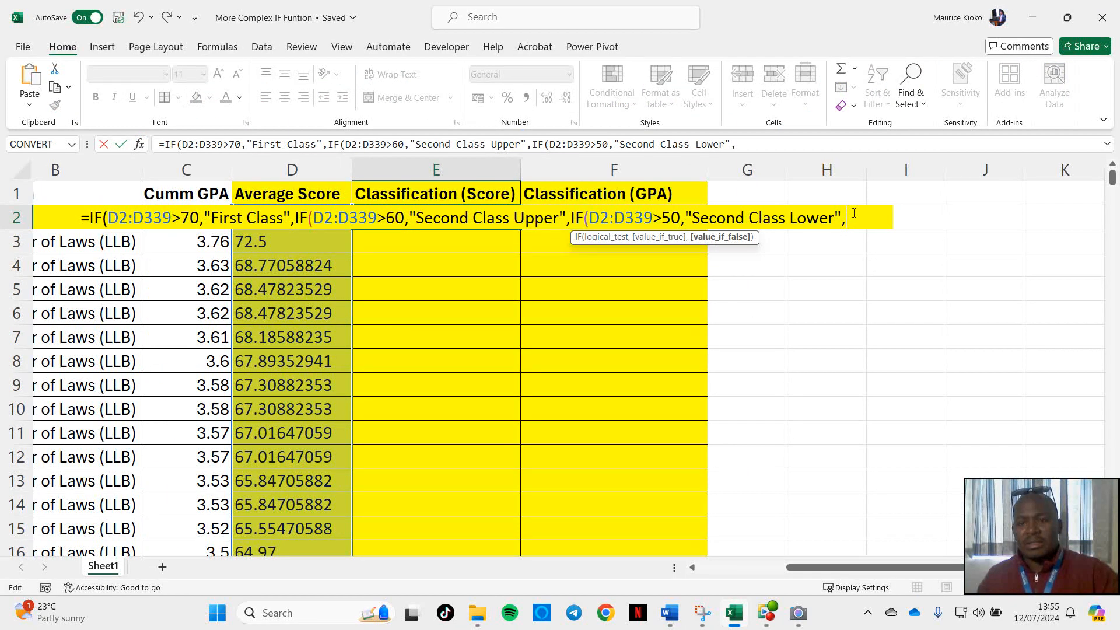
{"action": "key", "text": "ctrl+v"}
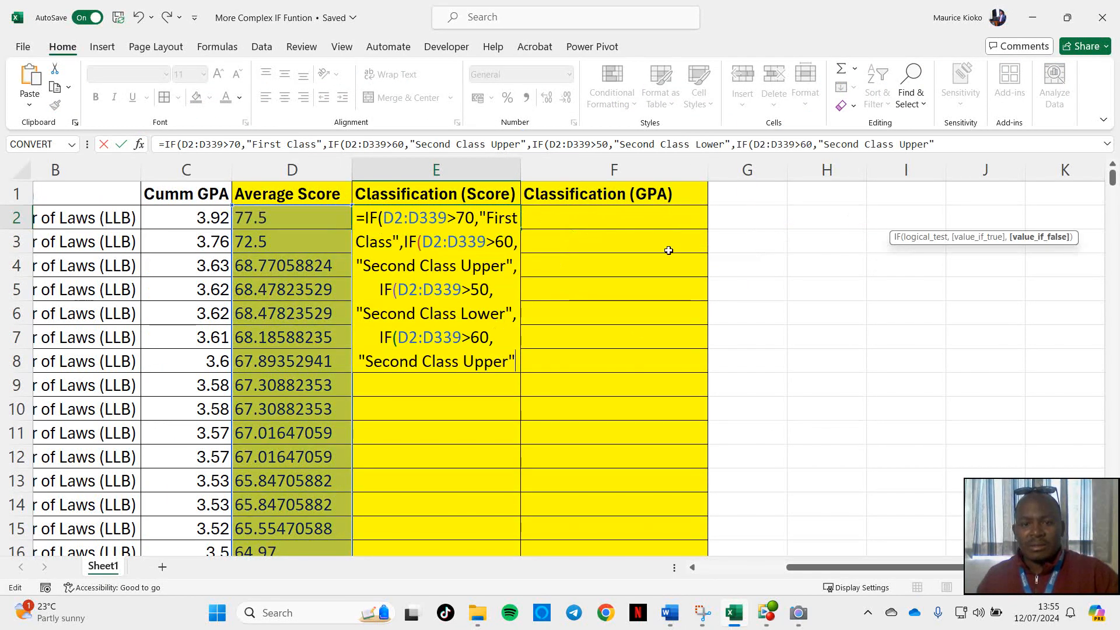
{"action": "left_click", "coordinate": [139, 18]}
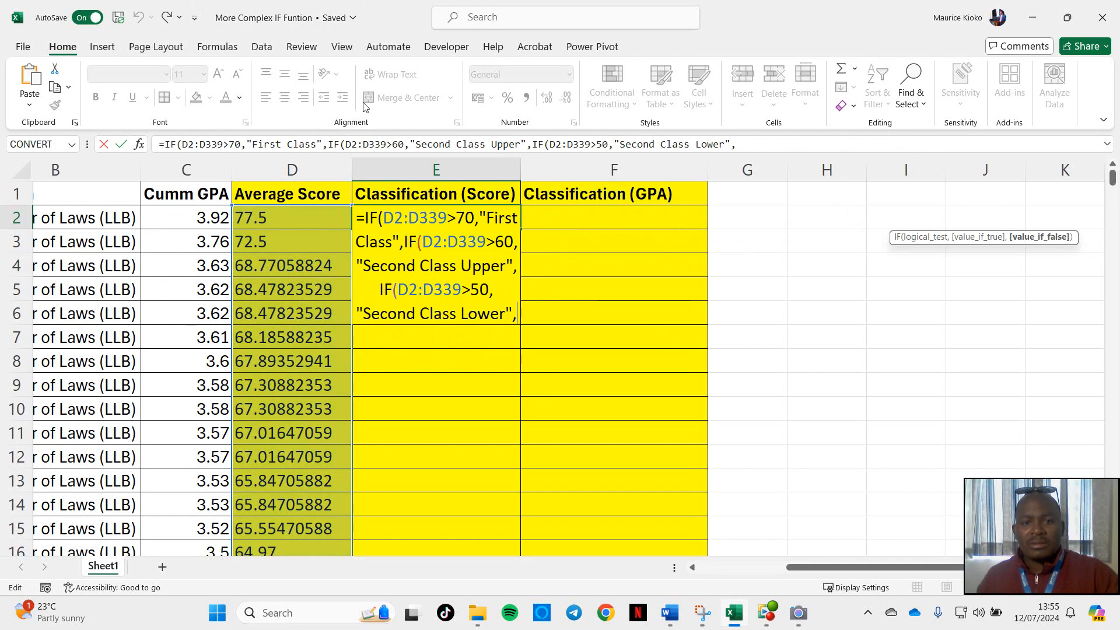
{"action": "left_click", "coordinate": [752, 145]}
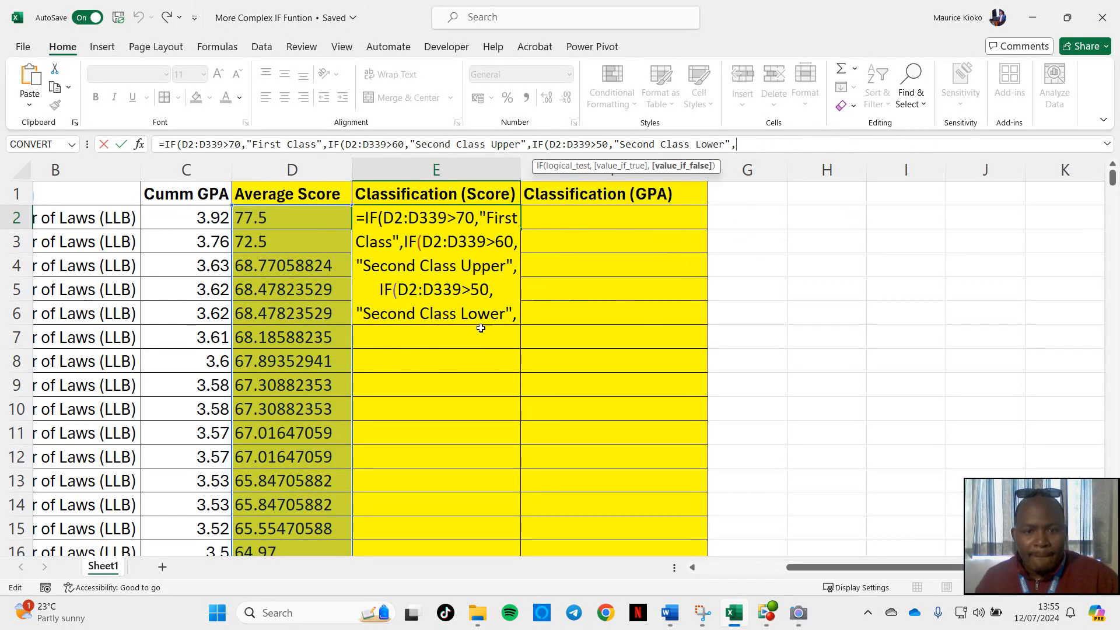
{"action": "left_click", "coordinate": [516, 313]}
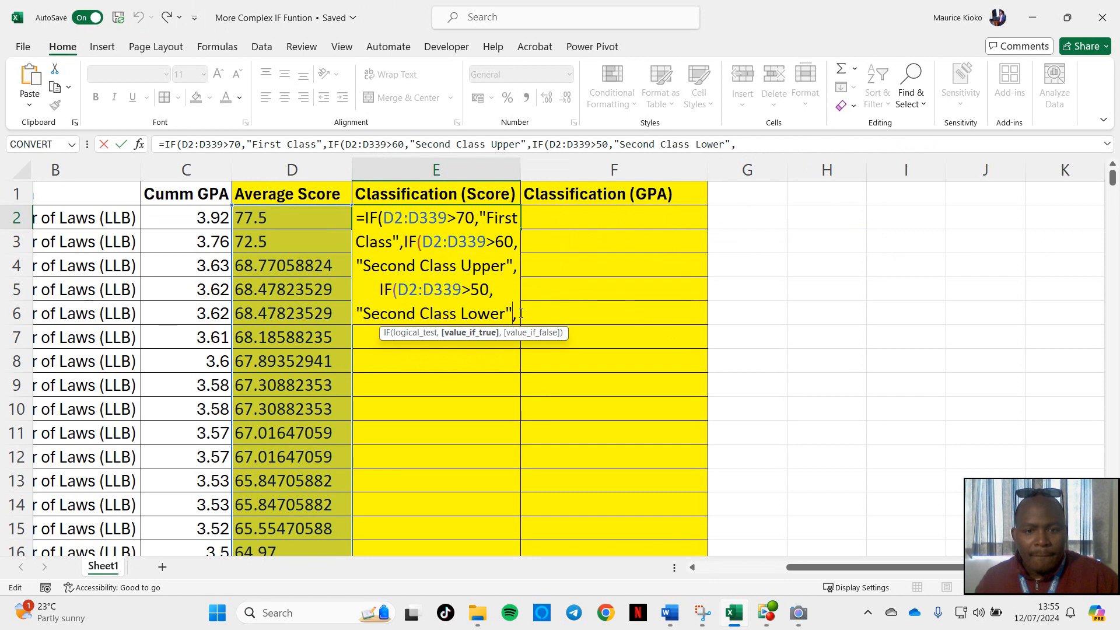
{"action": "key", "text": "ctrl+v"}
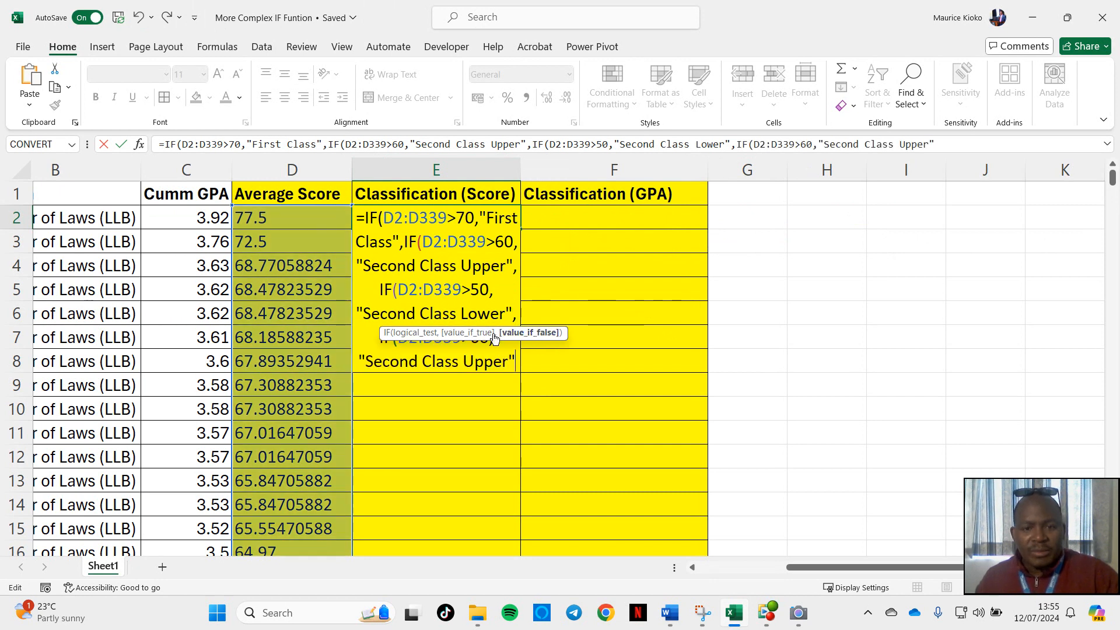
{"action": "key", "text": "Left"}
{"action": "key", "text": "Left"}
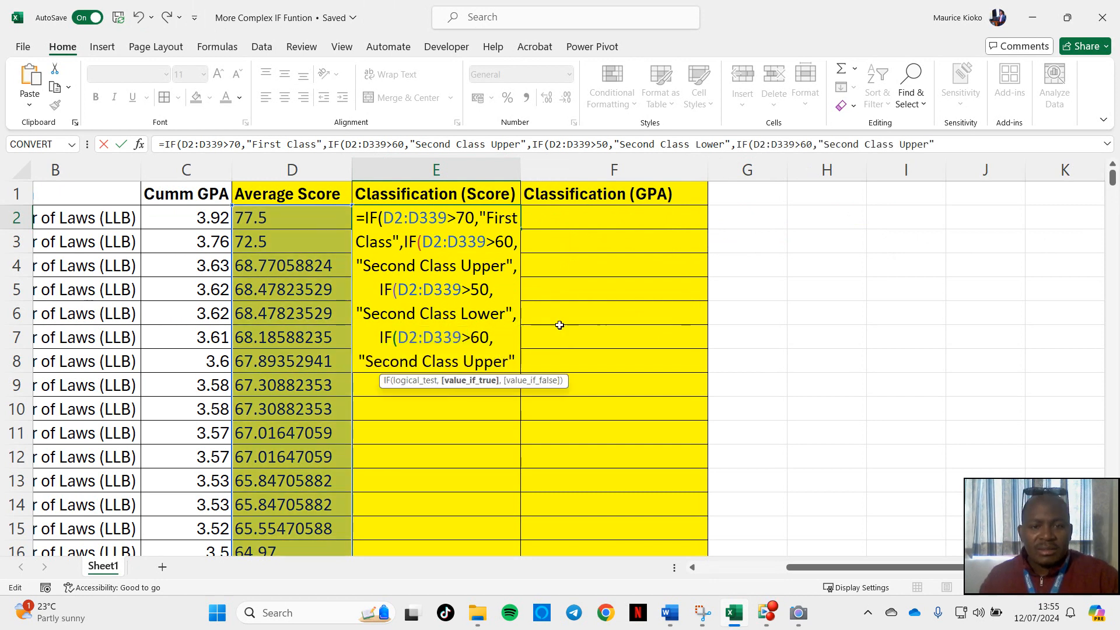
{"action": "left_click", "coordinate": [480, 338]}
{"action": "key", "text": "BackSpace"}
{"action": "type", "text": "4"}
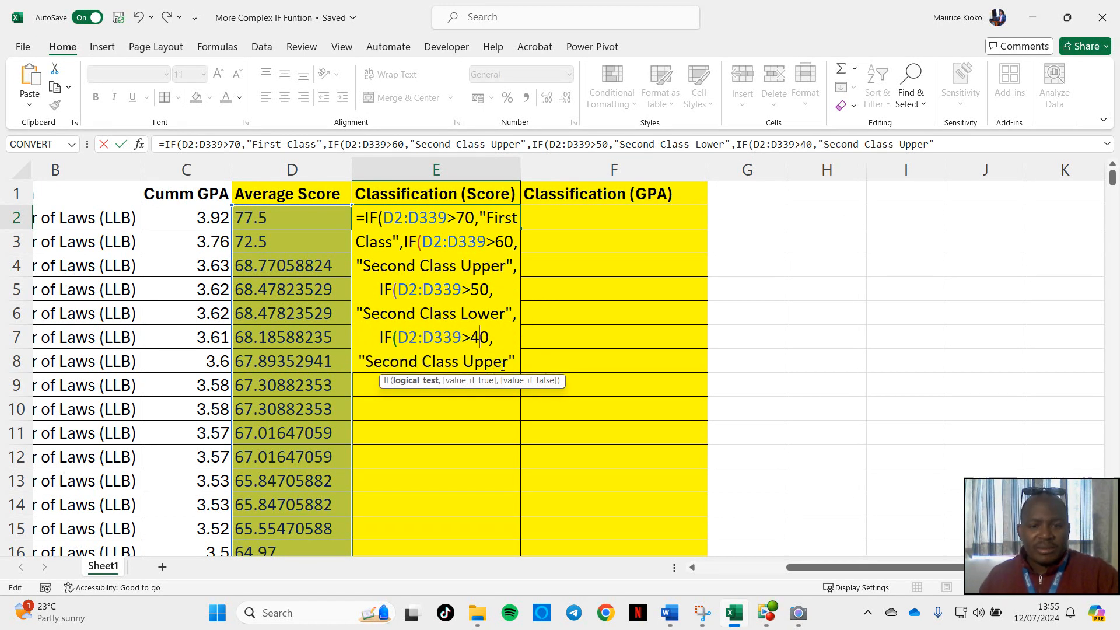
Replace the fourth IF's result with "Pass" and add a comma for its value-if-false argument.
{"action": "left_click_drag", "start_coordinate": [509, 366], "coordinate": [368, 365]}
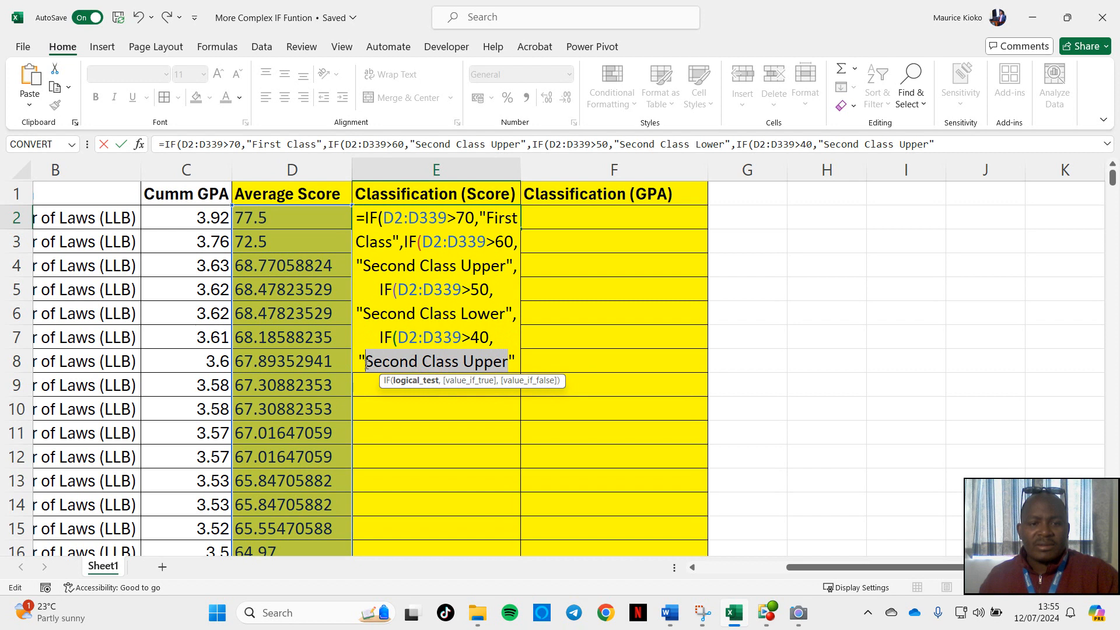
{"action": "type", "text": "Pass\""}
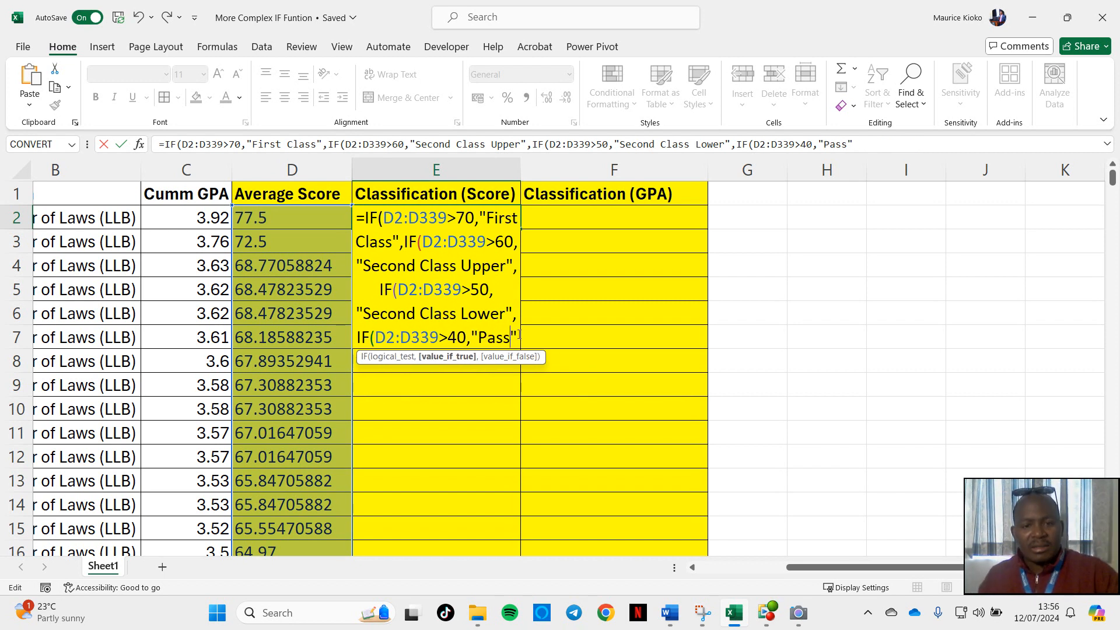
{"action": "type", "text": ","}
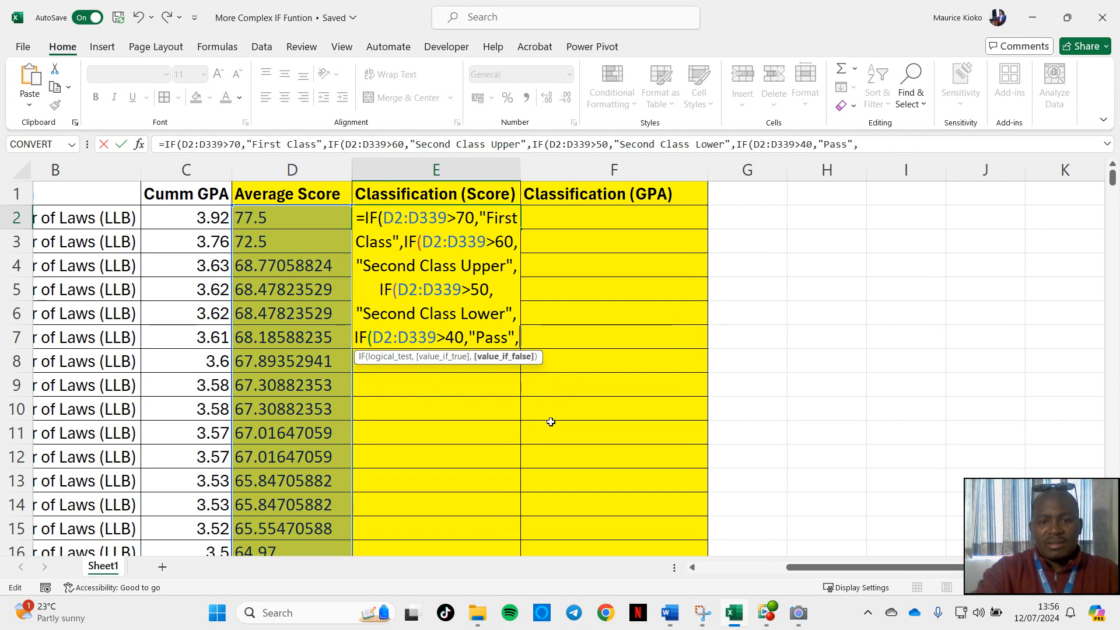
Add "Fail" as the final value-if-false, close all four nested IFs with brackets, and enter the formula.
{"action": "type", "text": "Fa"}
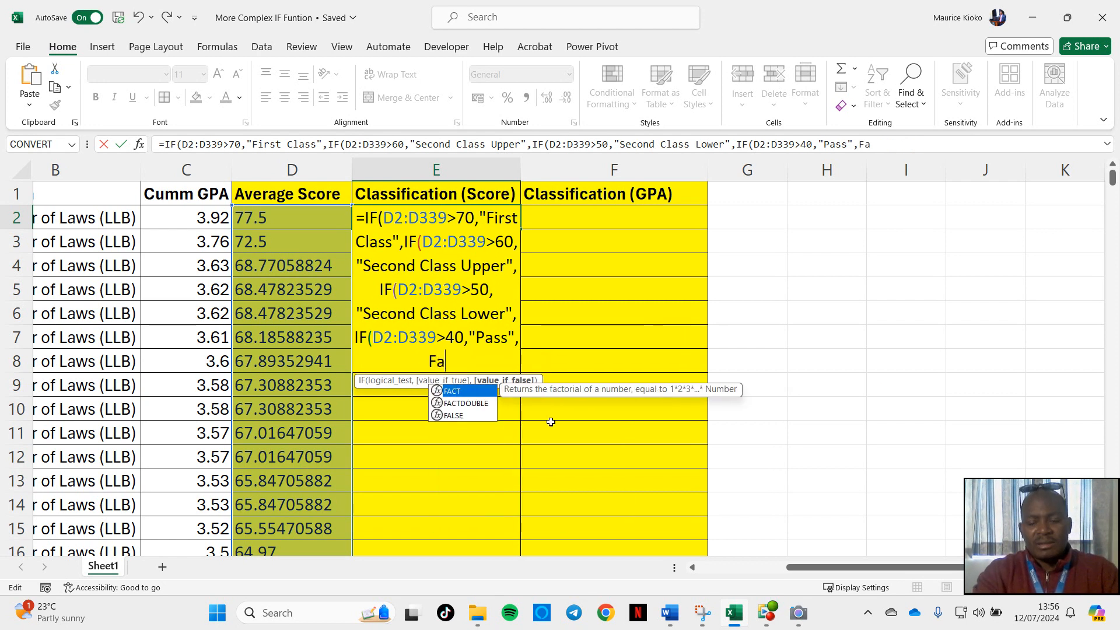
{"action": "type", "text": "il"}
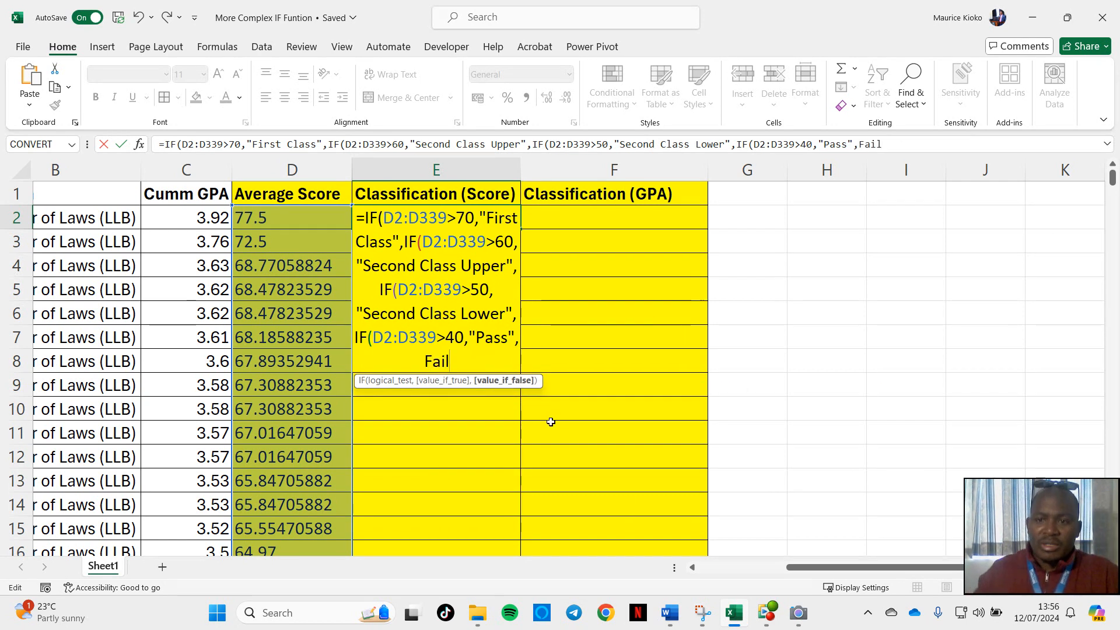
{"action": "left_click", "coordinate": [861, 144]}
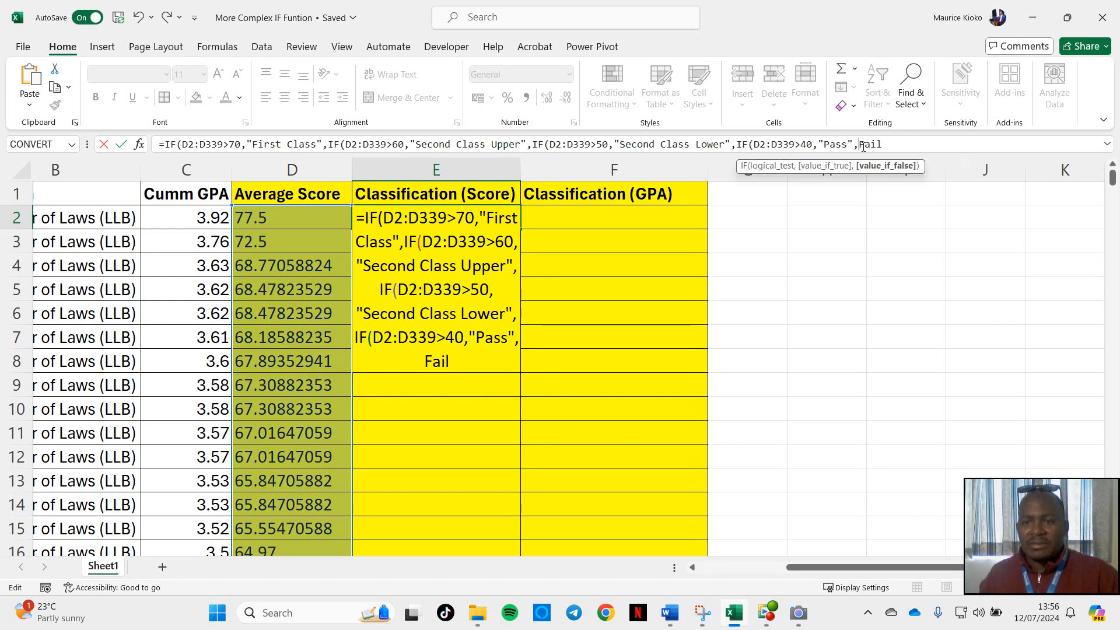
{"action": "type", "text": "\"Fail"}
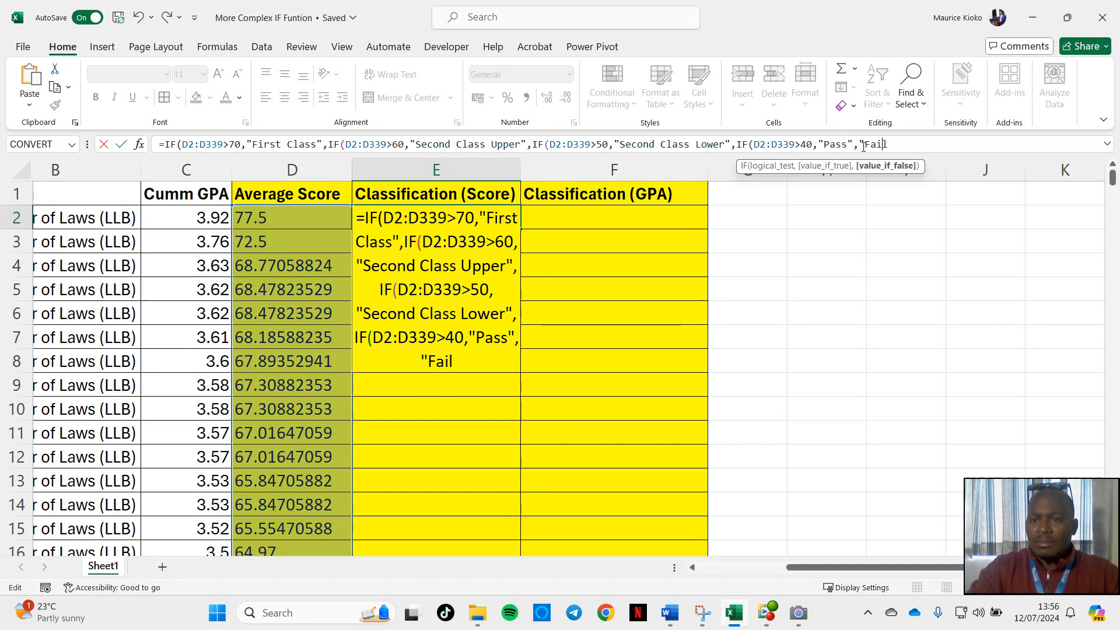
{"action": "type", "text": "\")))"}
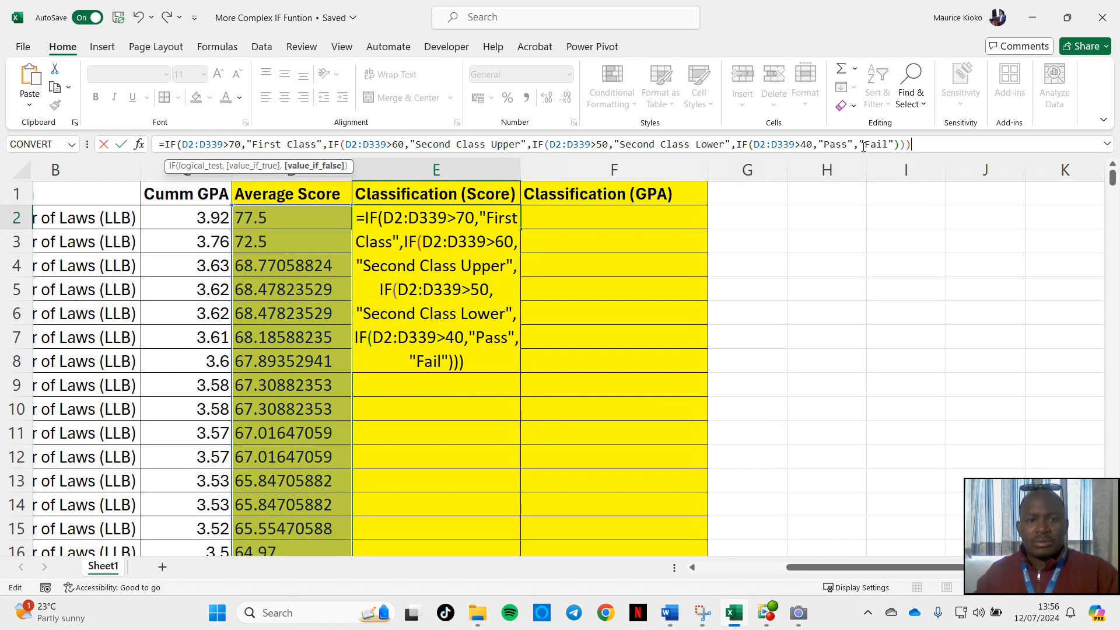
{"action": "type", "text": ")"}
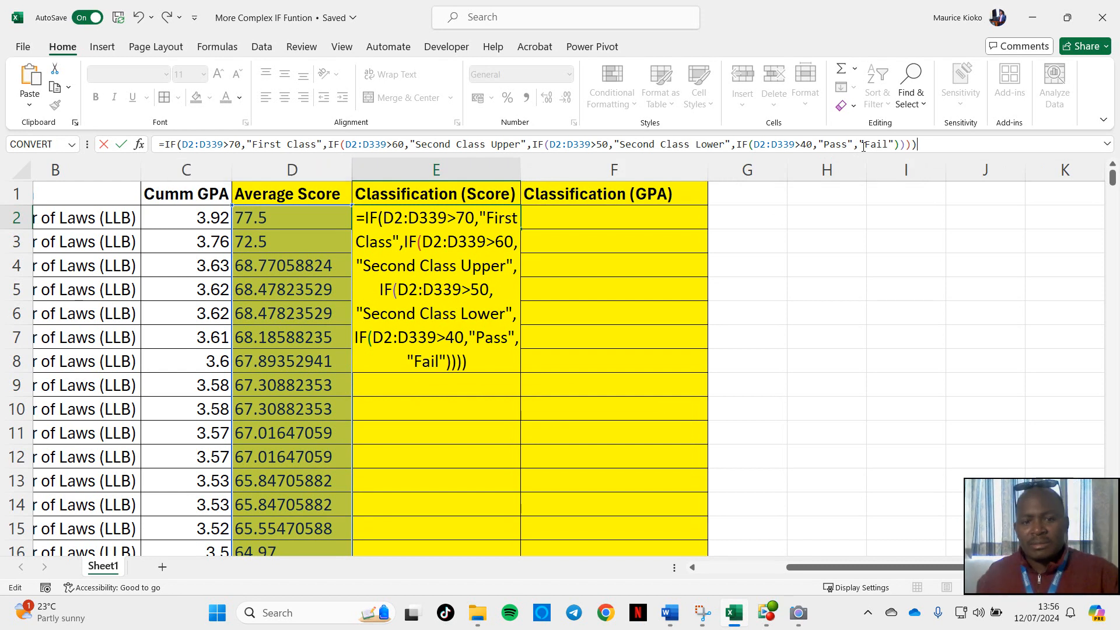
{"action": "key", "text": "Return"}
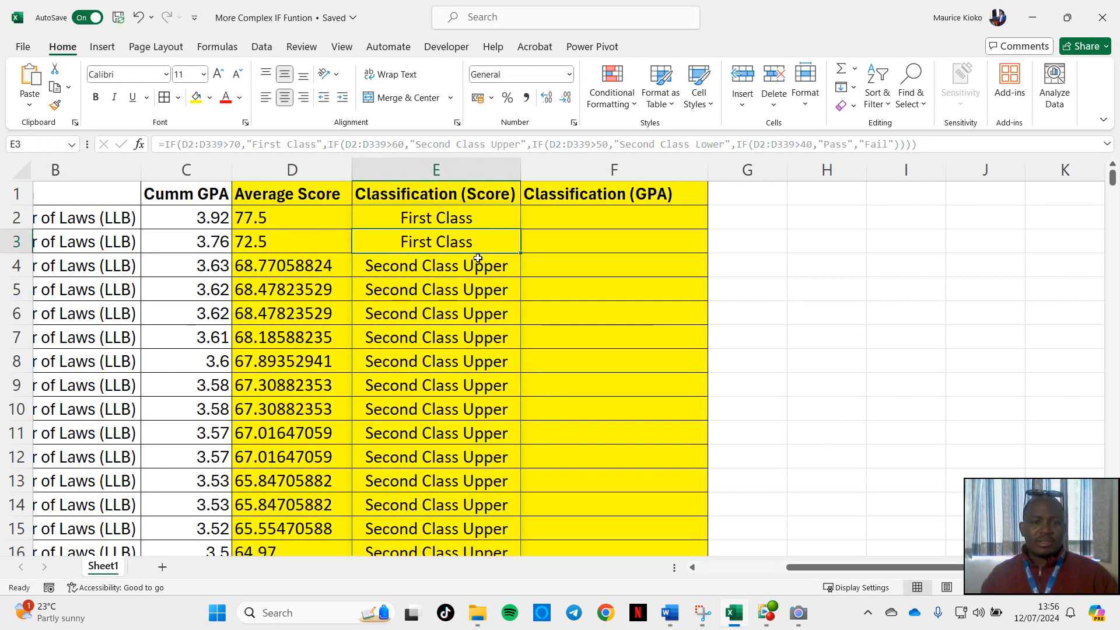
Examine the filled classifications against the average scores down to the boundary score in row 88 and select E88.
{"action": "scroll", "coordinate": [461, 347], "scroll_direction": "down", "scroll_amount": 3}
{"action": "scroll", "coordinate": [460, 347], "scroll_direction": "down", "scroll_amount": 11}
{"action": "scroll", "coordinate": [487, 413], "scroll_direction": "down", "scroll_amount": 3}
{"action": "scroll", "coordinate": [312, 435], "scroll_direction": "down", "scroll_amount": 10}
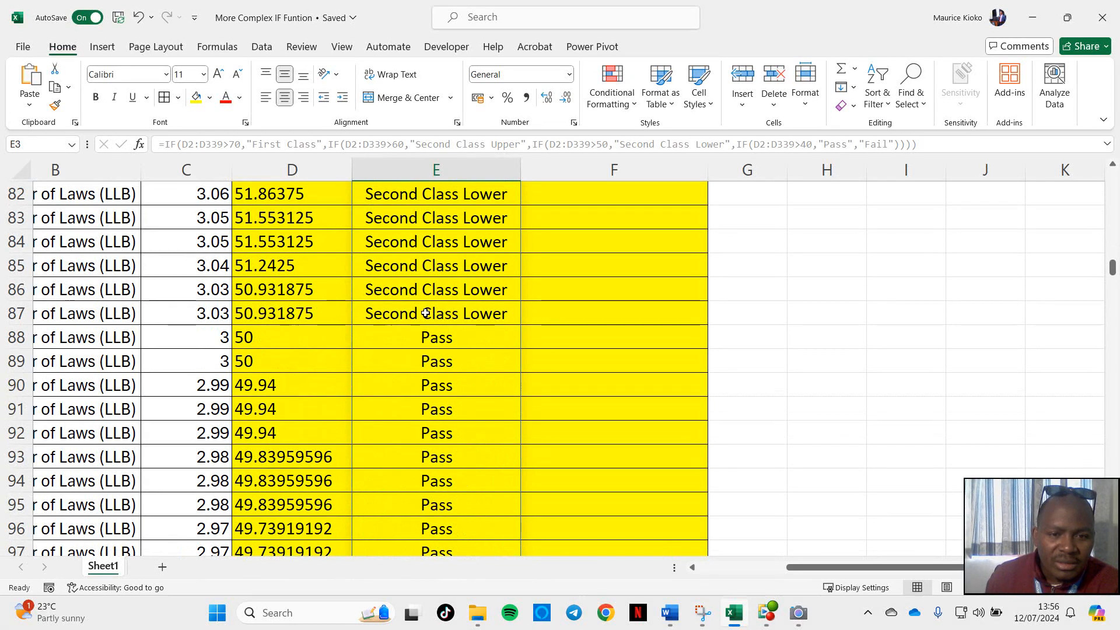
{"action": "left_click", "coordinate": [448, 340]}
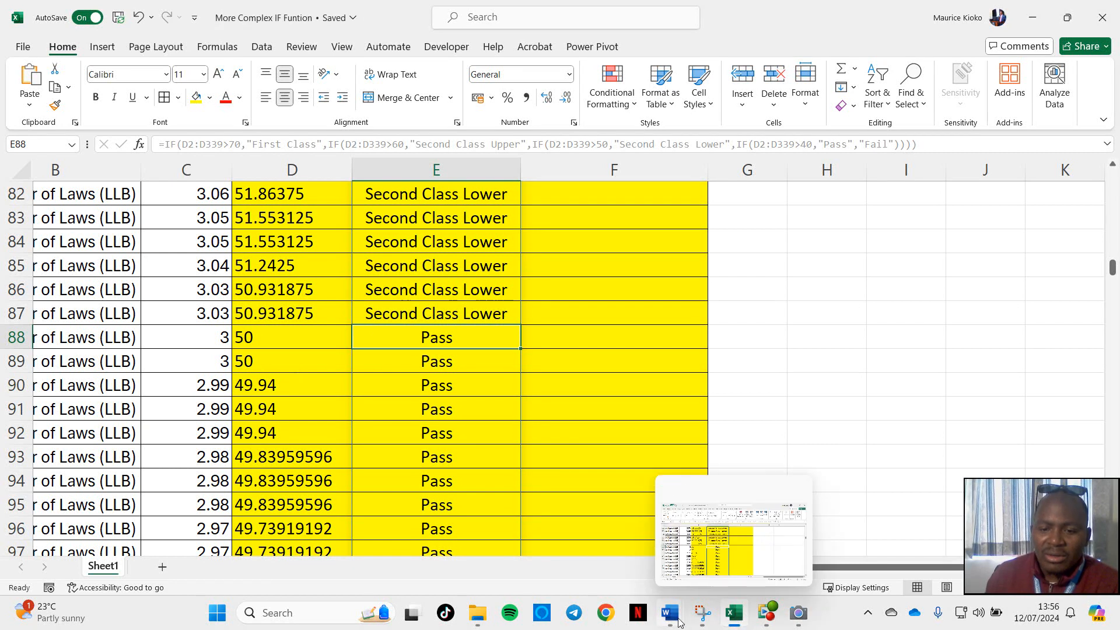
Check the percentage bands in the Word document, return to Excel, and change E2's First Class test to >=70.
{"action": "left_click", "coordinate": [729, 560]}
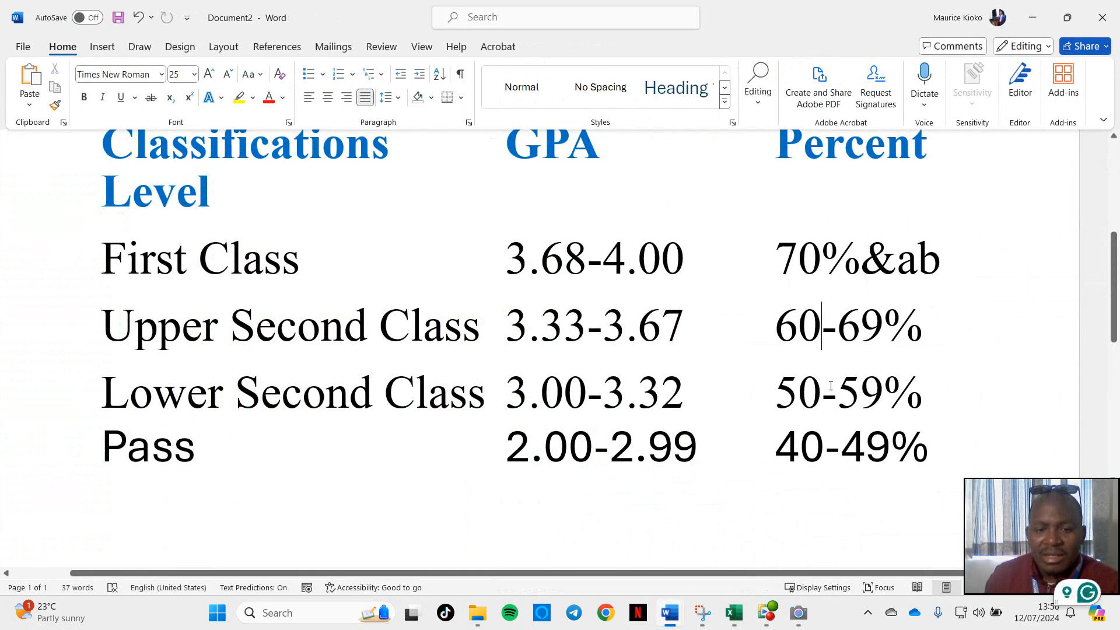
{"action": "key", "text": "alt+Tab"}
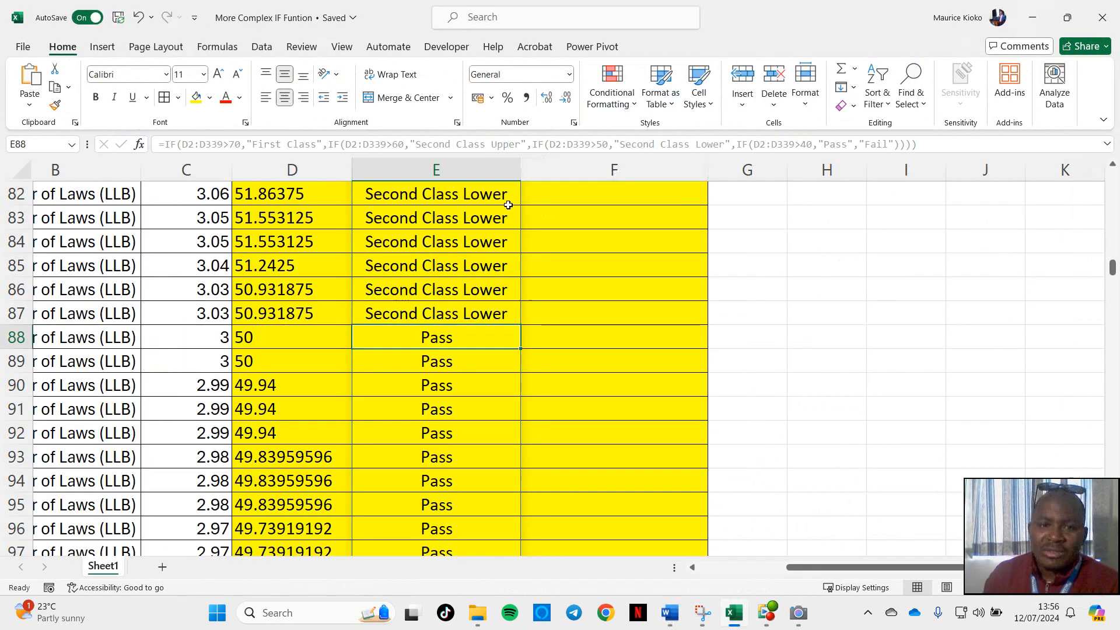
{"action": "scroll", "coordinate": [493, 204], "scroll_direction": "up", "scroll_amount": 20}
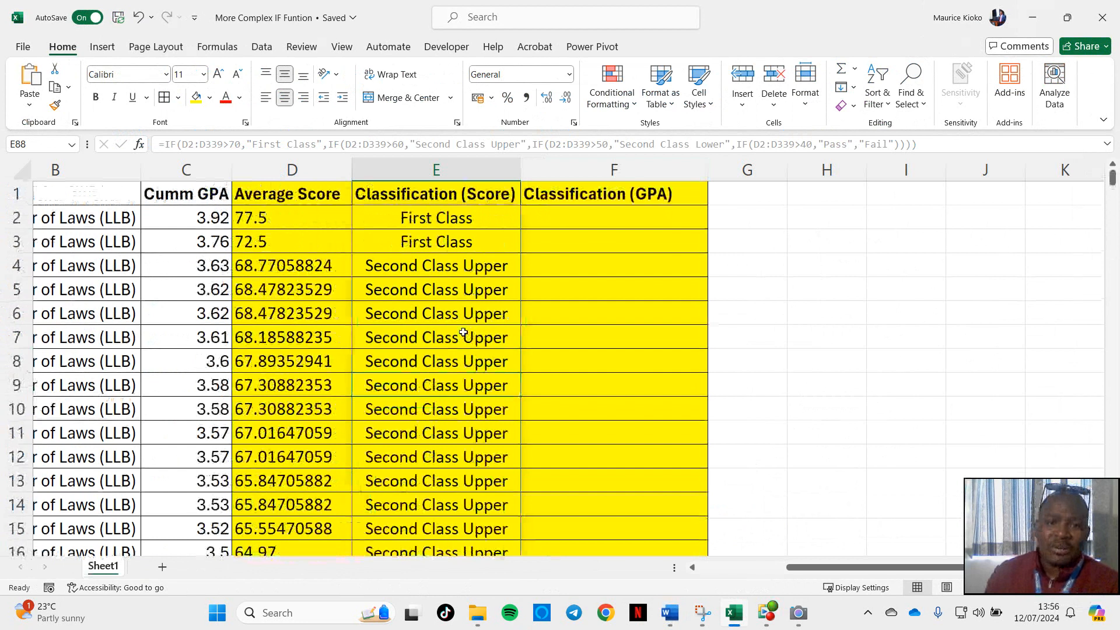
{"action": "double_click", "coordinate": [461, 221]}
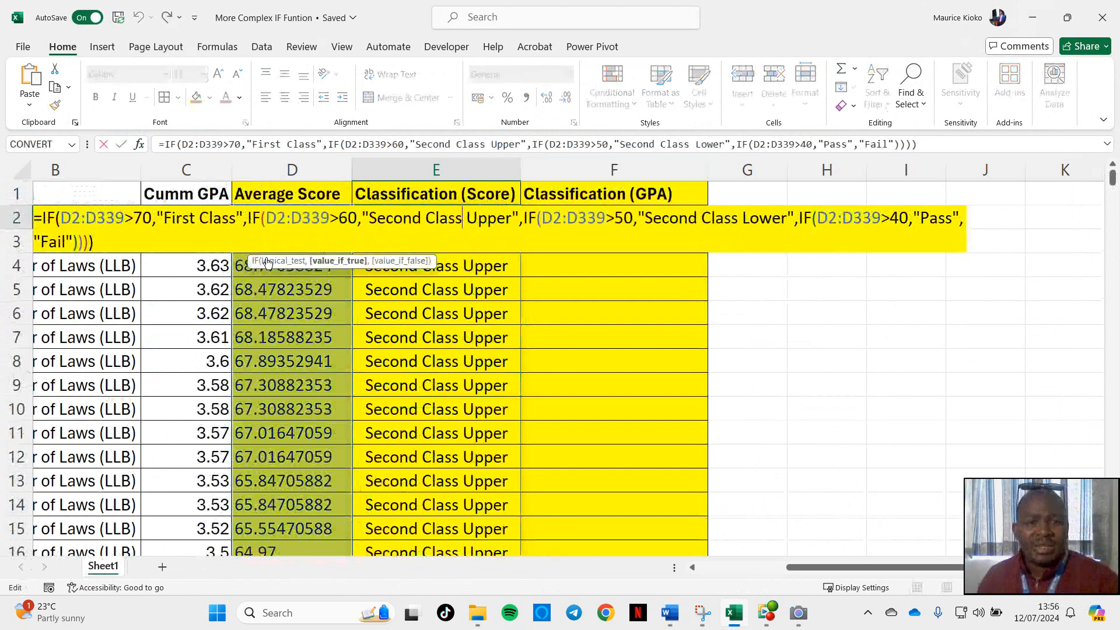
{"action": "left_click_drag", "start_coordinate": [810, 568], "coordinate": [668, 565]}
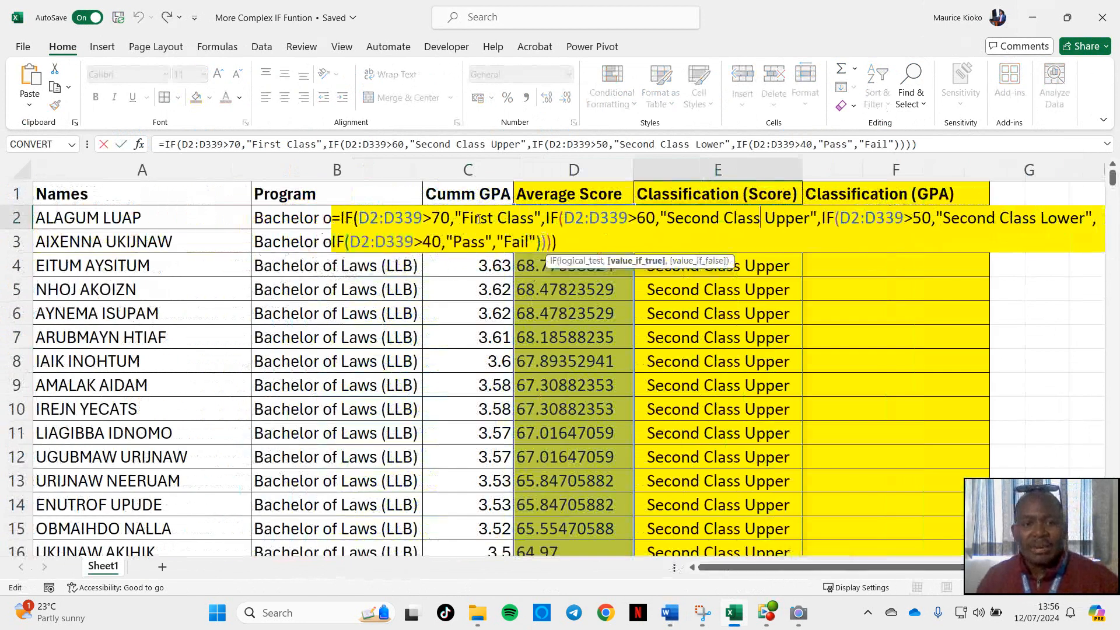
{"action": "left_click", "coordinate": [432, 218]}
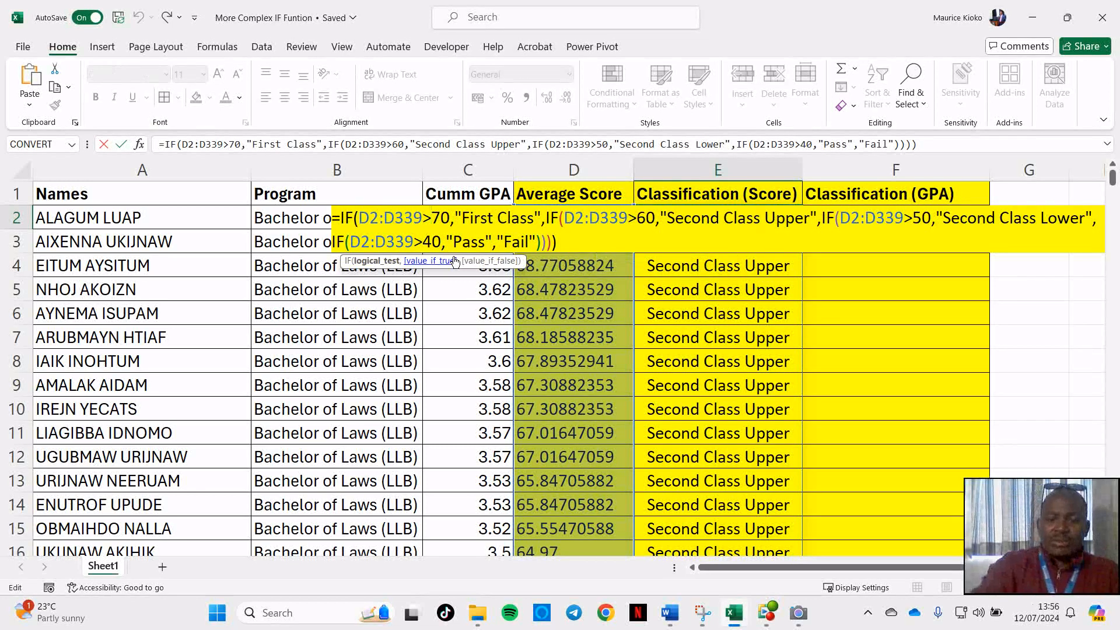
{"action": "type", "text": "="}
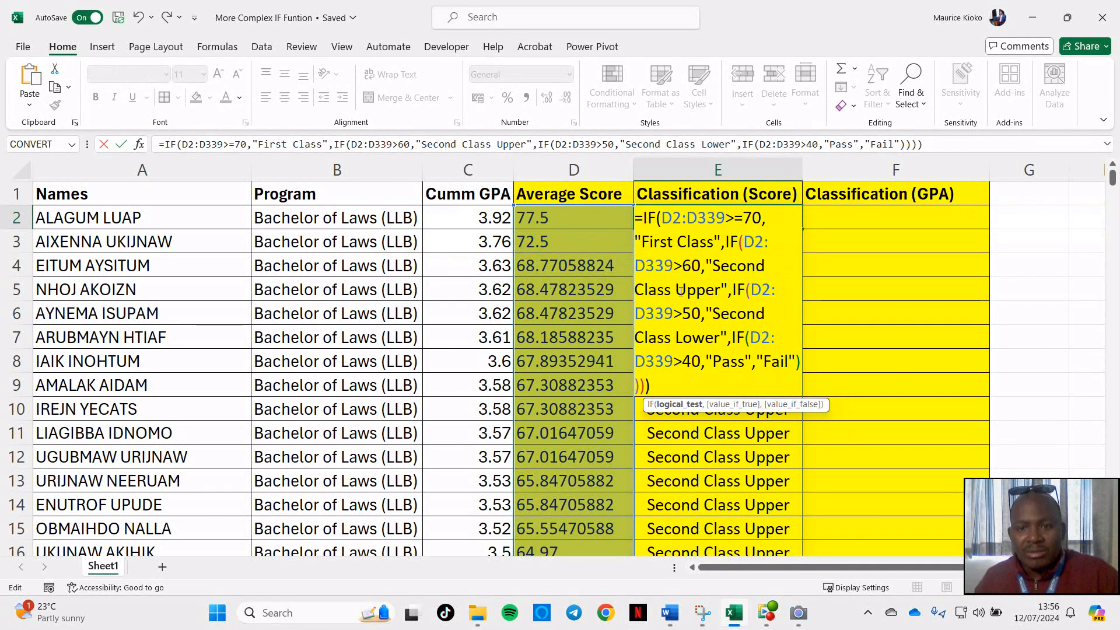
Change the remaining tests in E2's formula to >=60, >=50 and >=40, and enter the updated formula.
{"action": "left_click", "coordinate": [685, 267]}
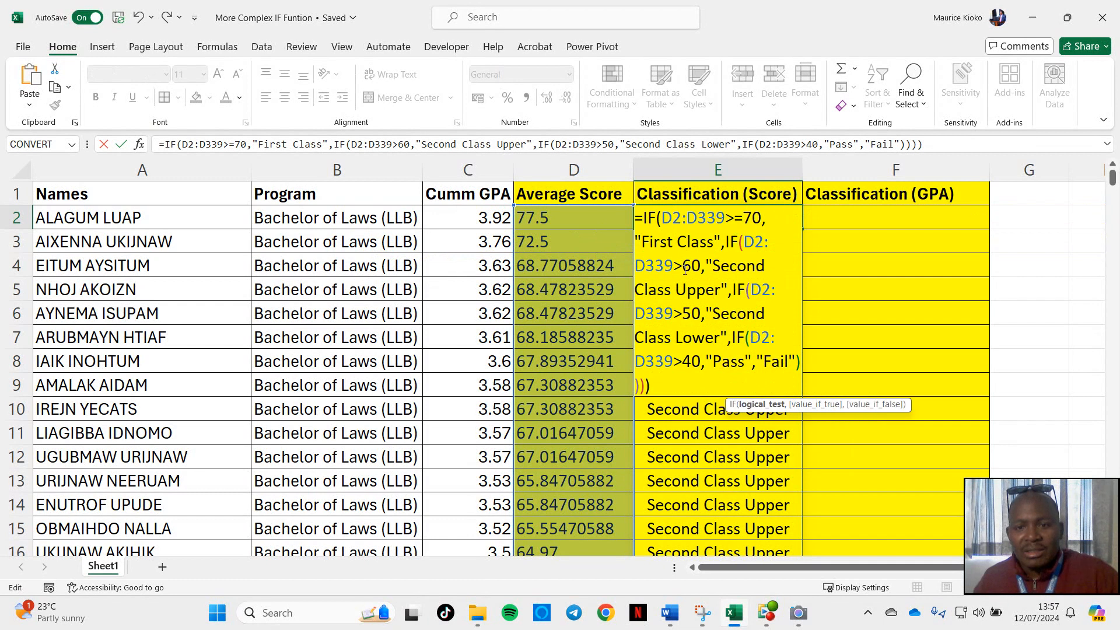
{"action": "type", "text": "="}
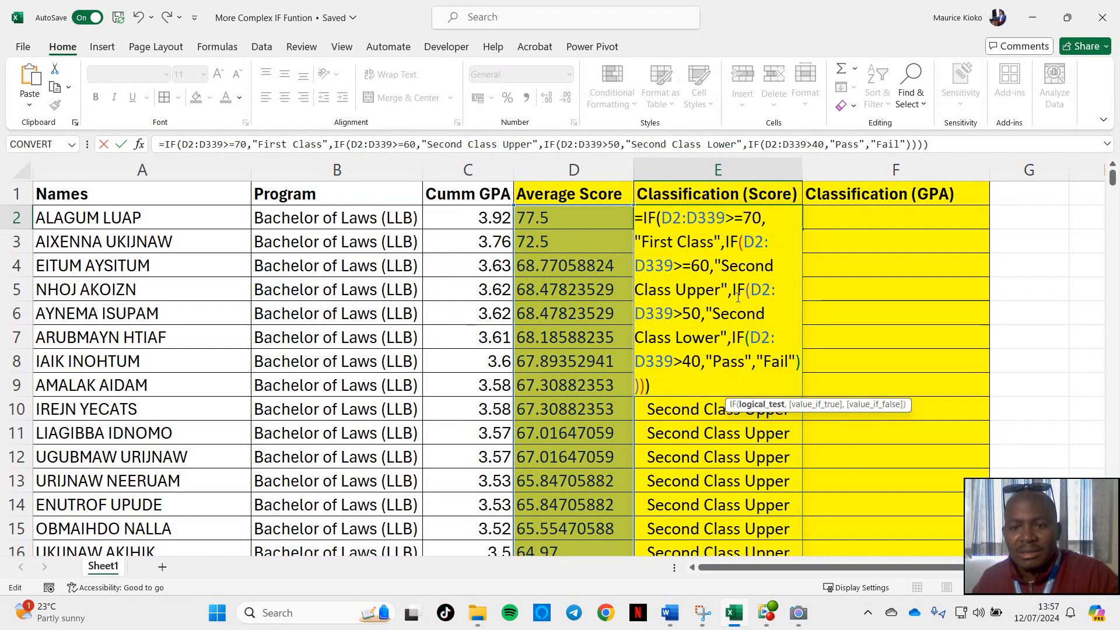
{"action": "left_click", "coordinate": [683, 314]}
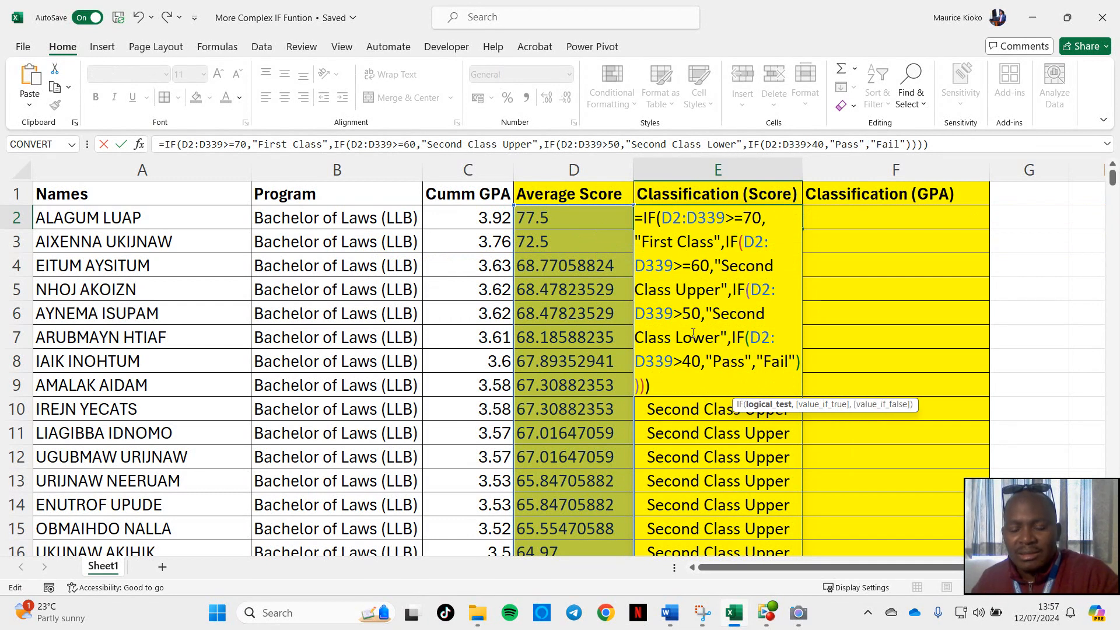
{"action": "type", "text": "="}
{"action": "left_click", "coordinate": [686, 364]}
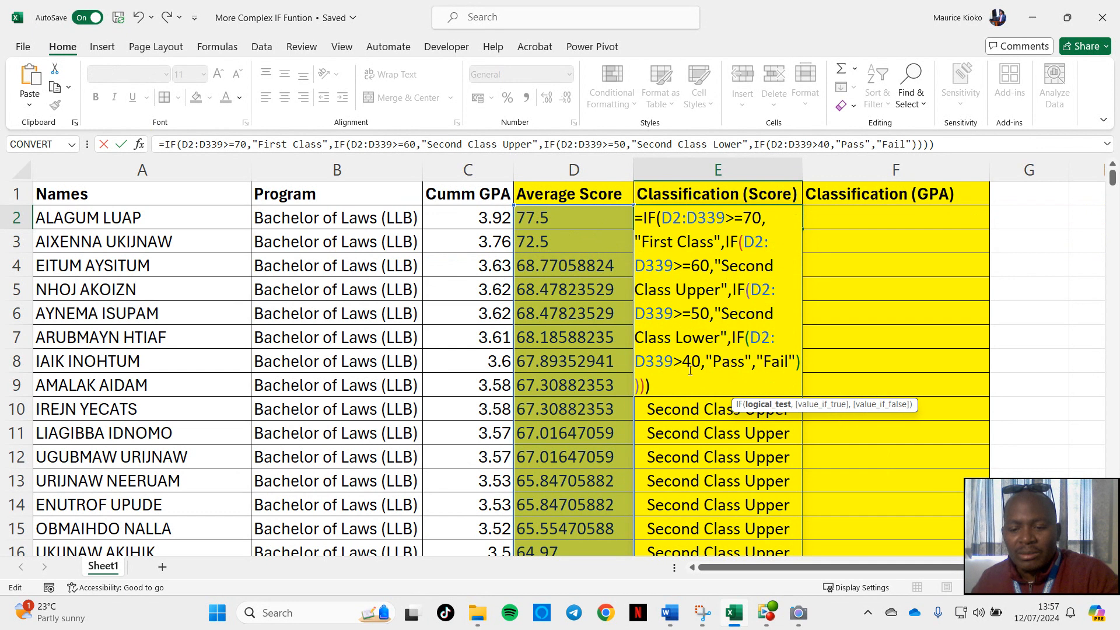
{"action": "type", "text": "="}
{"action": "left_click_drag", "start_coordinate": [941, 144], "coordinate": [159, 146]}
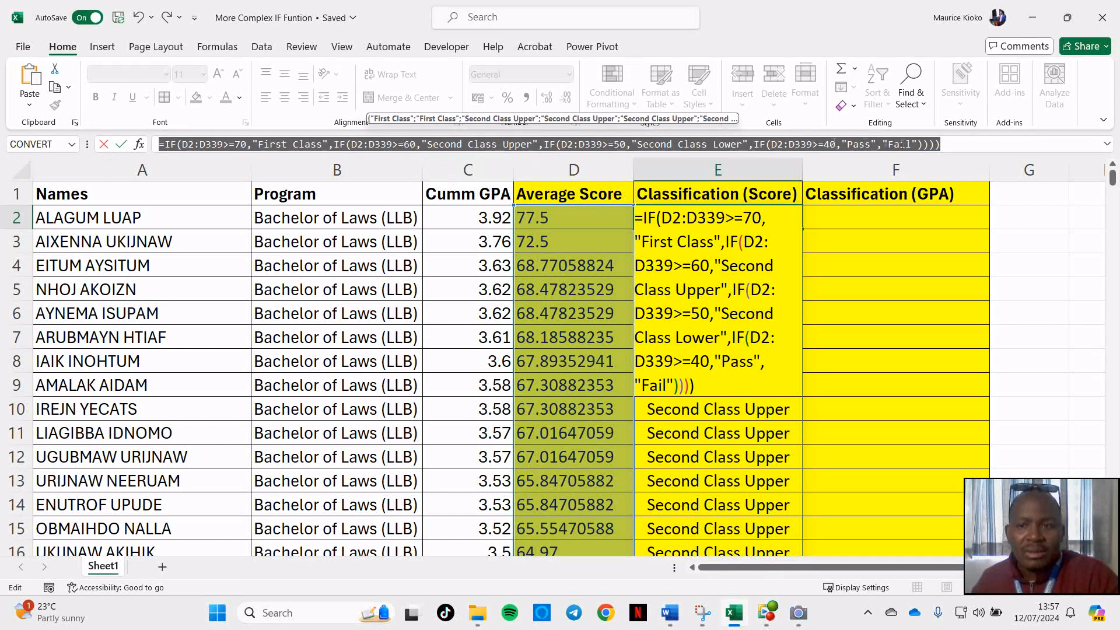
{"action": "key", "text": "Return"}
Try to fill E2's formula down column E through row 339, and undo the fill.
{"action": "left_click", "coordinate": [745, 218]}
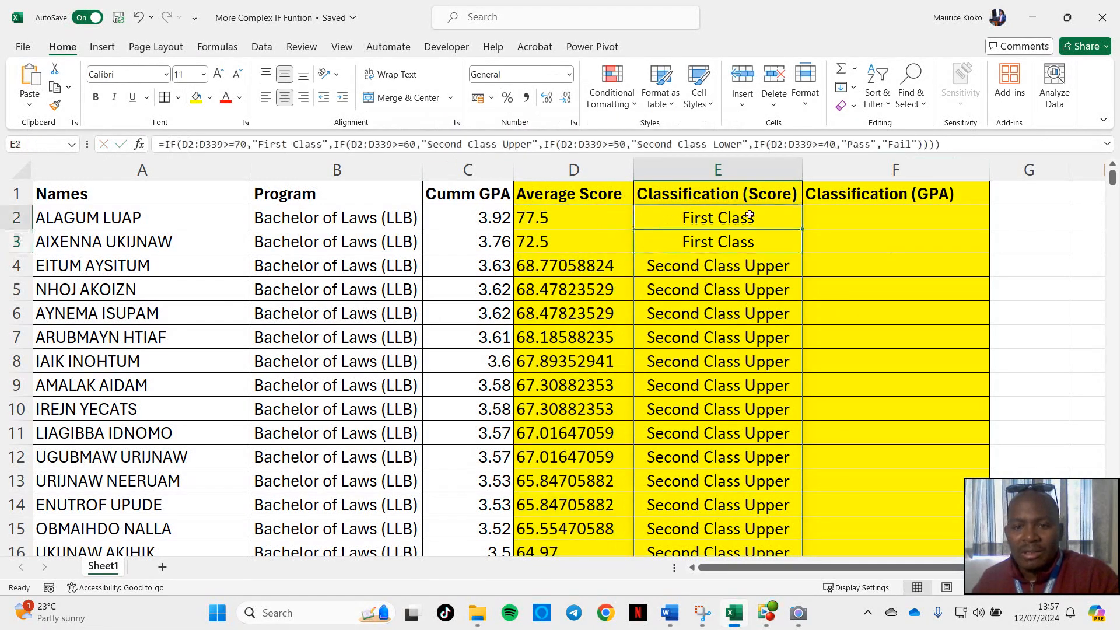
{"action": "left_click_drag", "start_coordinate": [804, 231], "coordinate": [767, 627]}
{"action": "scroll", "coordinate": [700, 401], "scroll_direction": "up", "scroll_amount": 14}
{"action": "scroll", "coordinate": [740, 361], "scroll_direction": "up", "scroll_amount": 2}
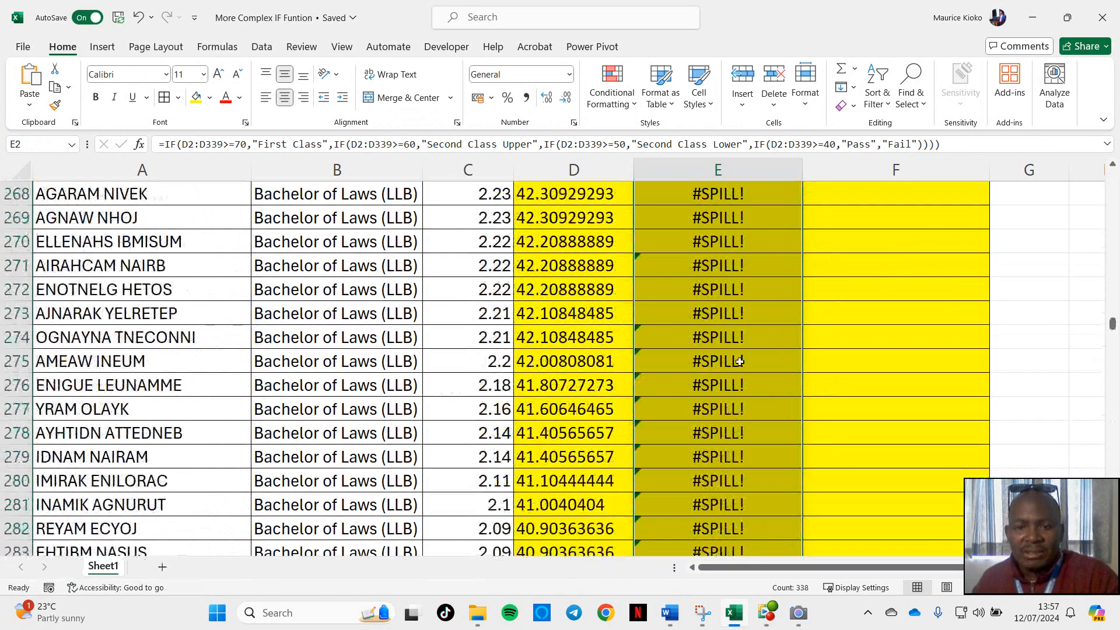
{"action": "scroll", "coordinate": [740, 361], "scroll_direction": "up", "scroll_amount": 15}
{"action": "left_click_drag", "start_coordinate": [1113, 301], "coordinate": [1112, 172]}
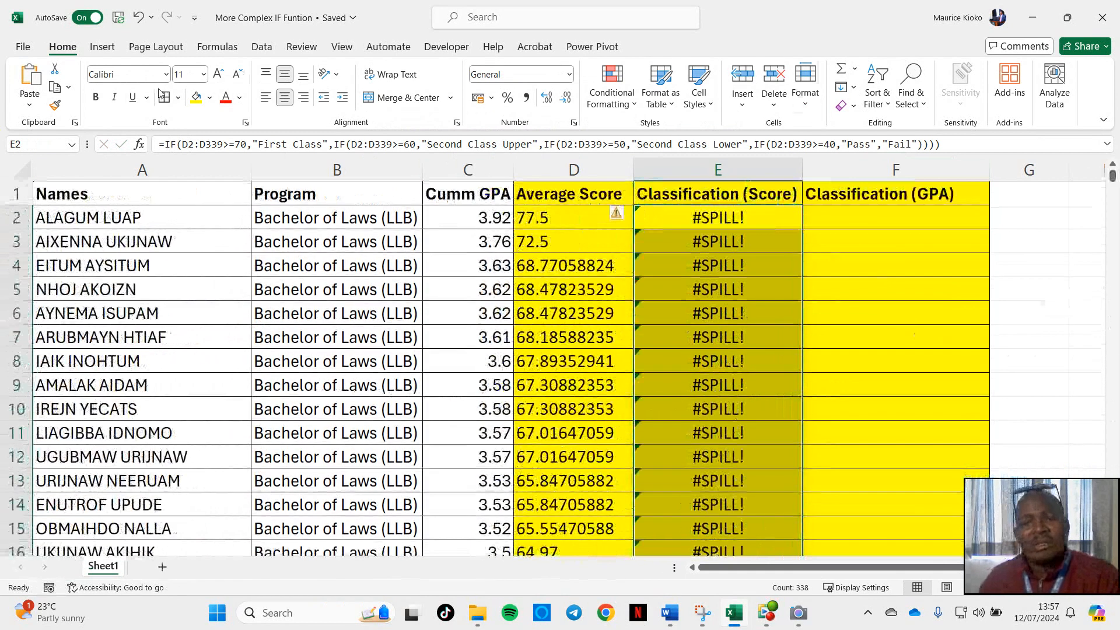
{"action": "left_click", "coordinate": [141, 18]}
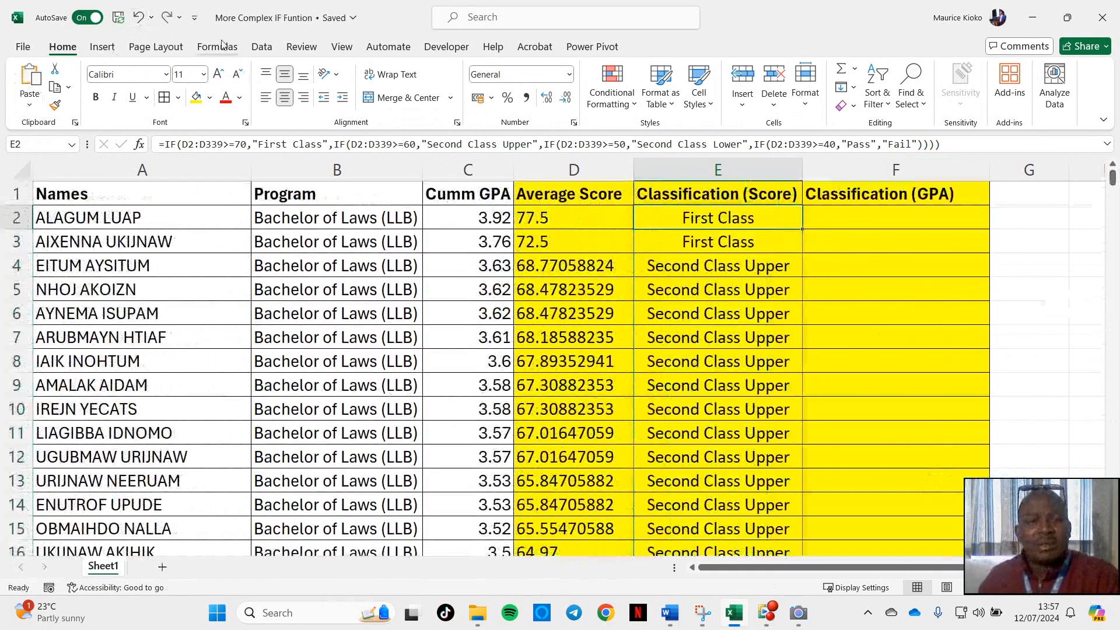
Examine the updated classifications against the average scores at the 60, 50 and 40 boundaries down the sheet.
{"action": "double_click", "coordinate": [794, 228]}
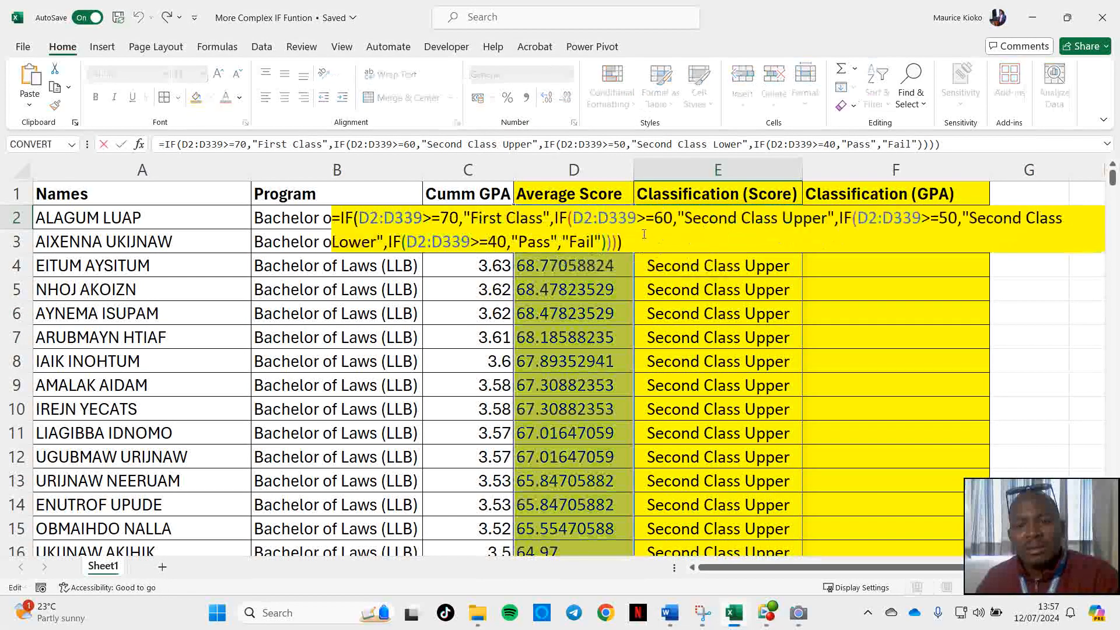
{"action": "key", "text": "Return"}
{"action": "scroll", "coordinate": [659, 420], "scroll_direction": "down", "scroll_amount": 20}
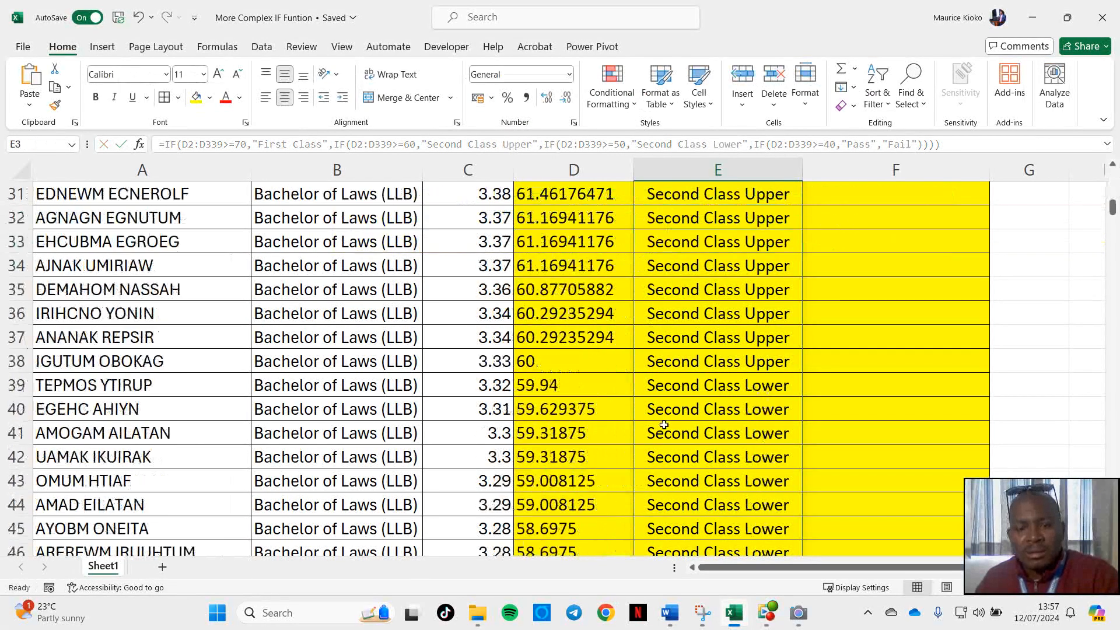
{"action": "scroll", "coordinate": [672, 419], "scroll_direction": "down", "scroll_amount": 5}
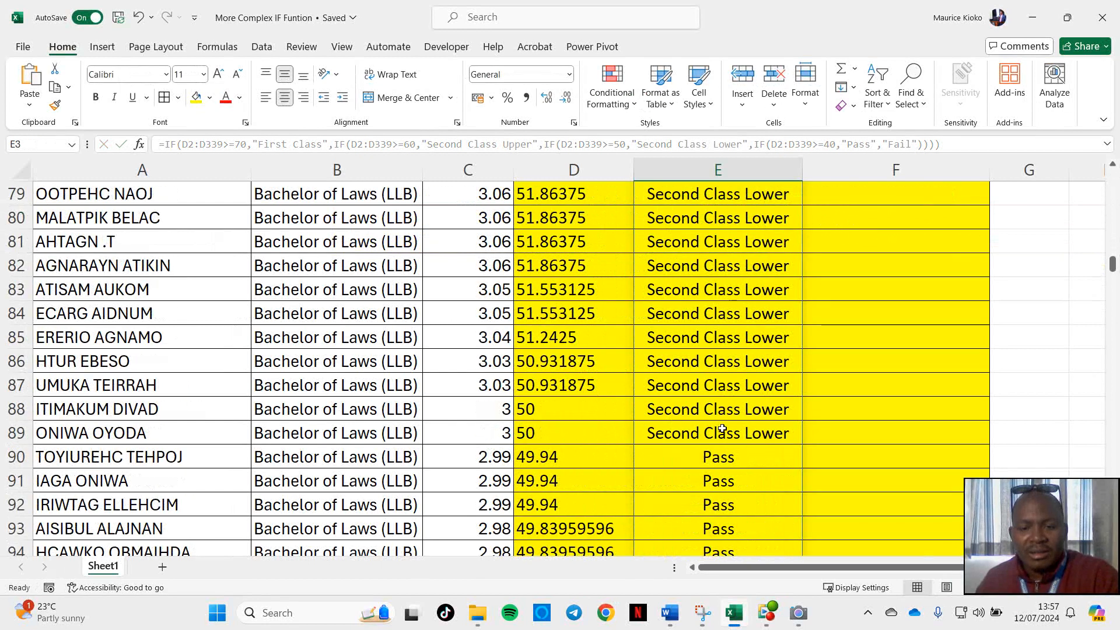
{"action": "scroll", "coordinate": [723, 429], "scroll_direction": "down", "scroll_amount": 14}
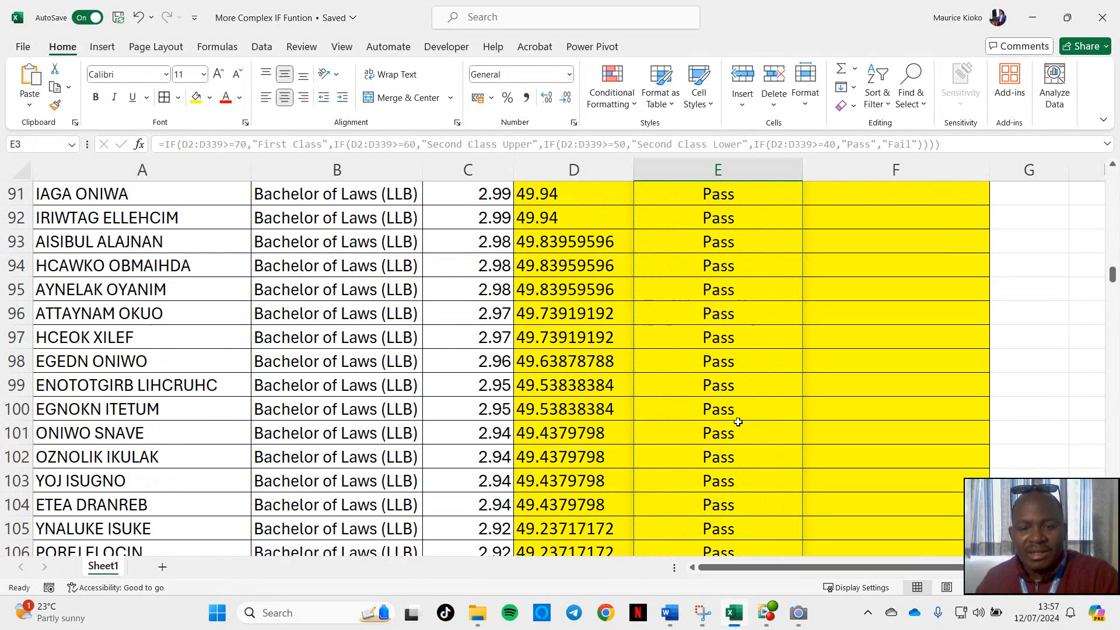
{"action": "scroll", "coordinate": [736, 424], "scroll_direction": "down", "scroll_amount": 20}
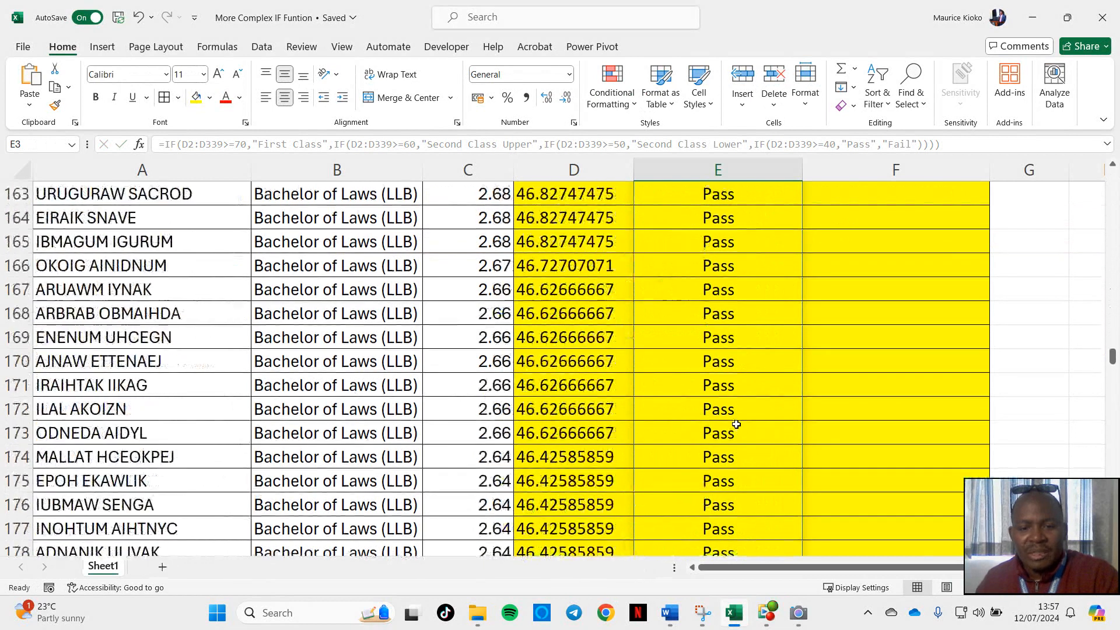
{"action": "scroll", "coordinate": [736, 424], "scroll_direction": "down", "scroll_amount": 20}
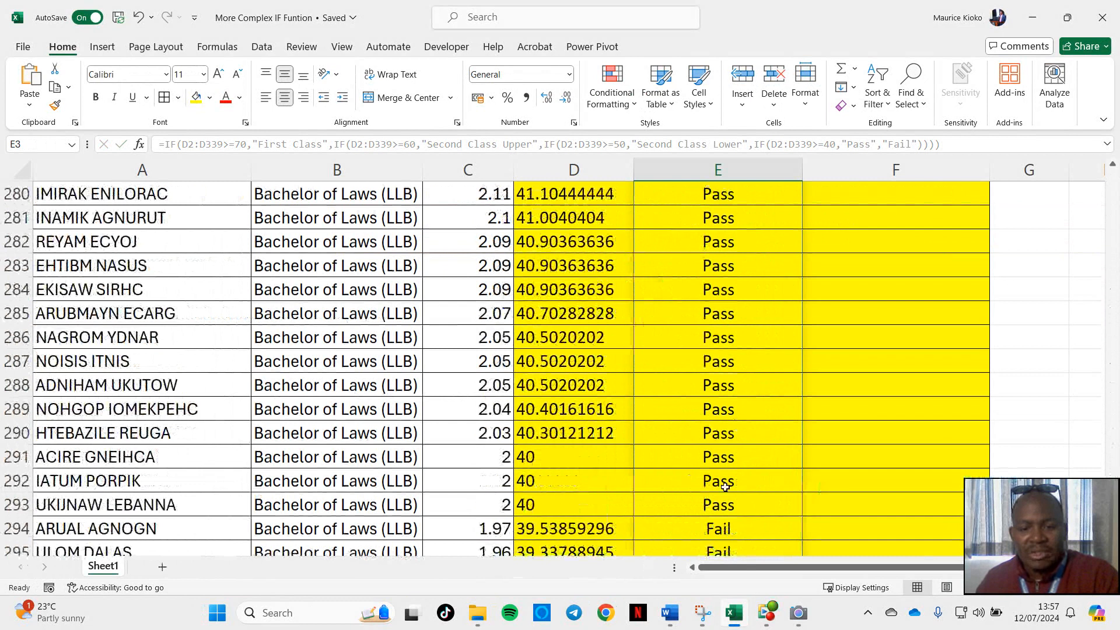
{"action": "scroll", "coordinate": [729, 487], "scroll_direction": "down", "scroll_amount": 2}
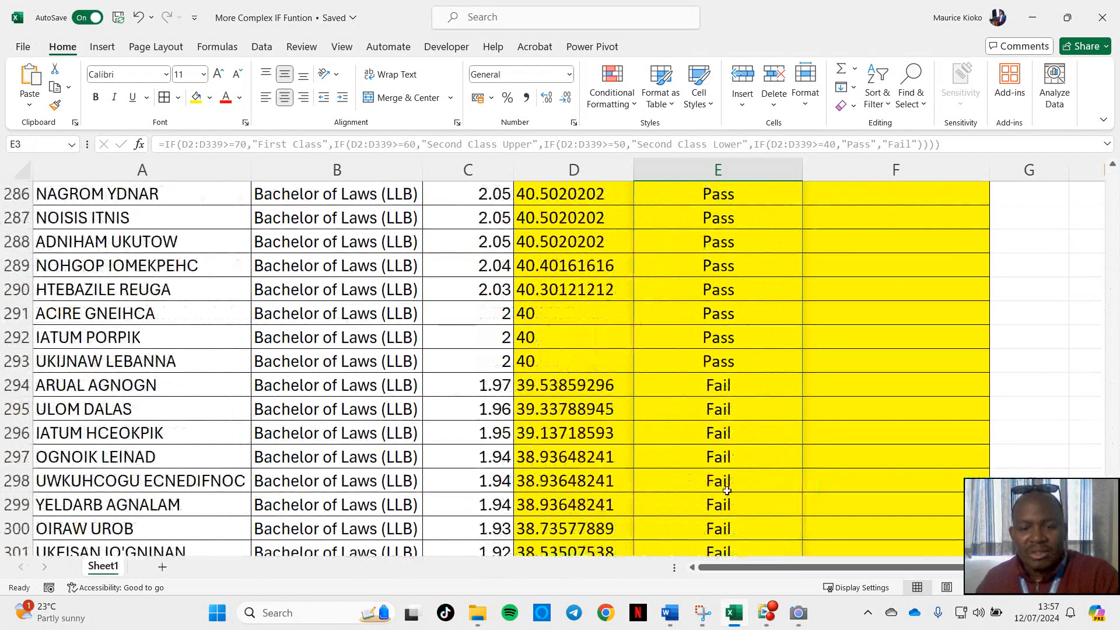
Replace the average score formula in D294 with the test value 39.55.
{"action": "double_click", "coordinate": [547, 389]}
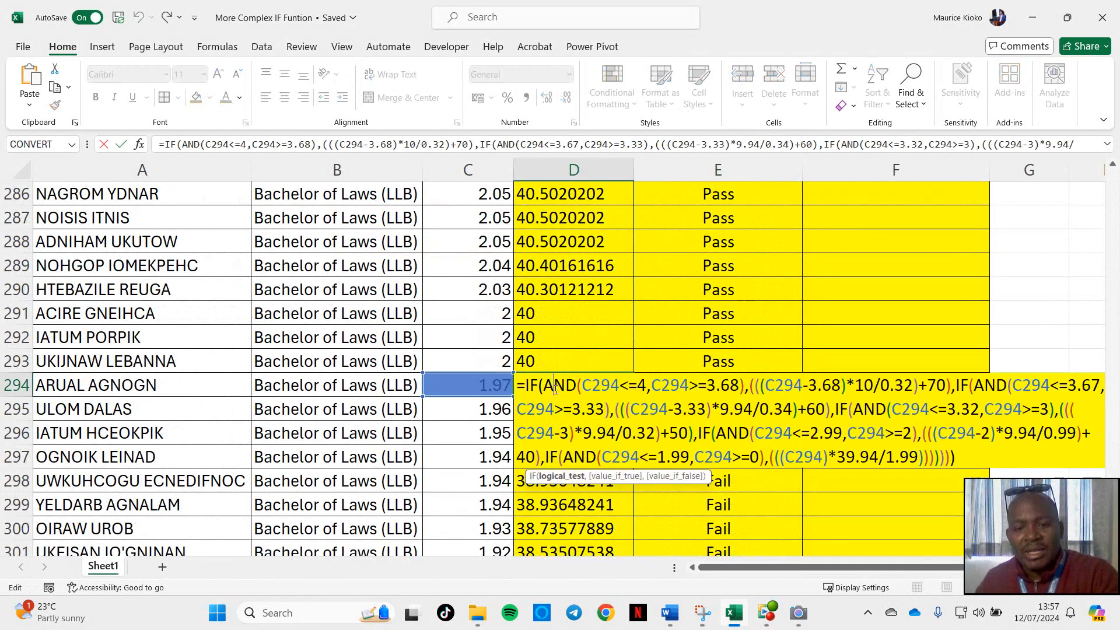
{"action": "key", "text": "ctrl+Return"}
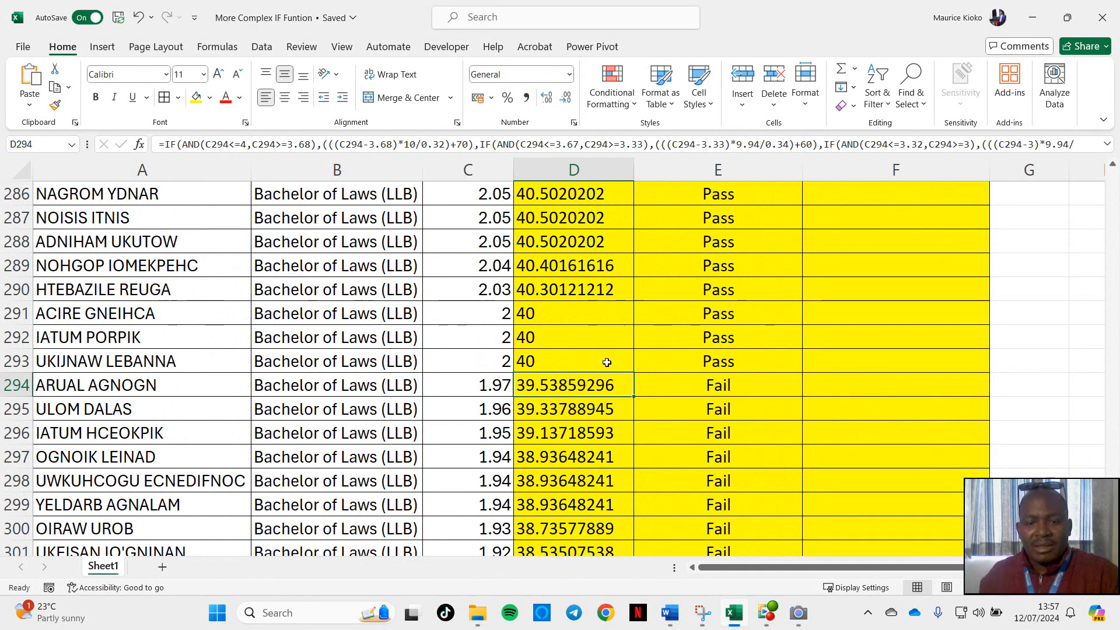
{"action": "type", "text": "39.55"}
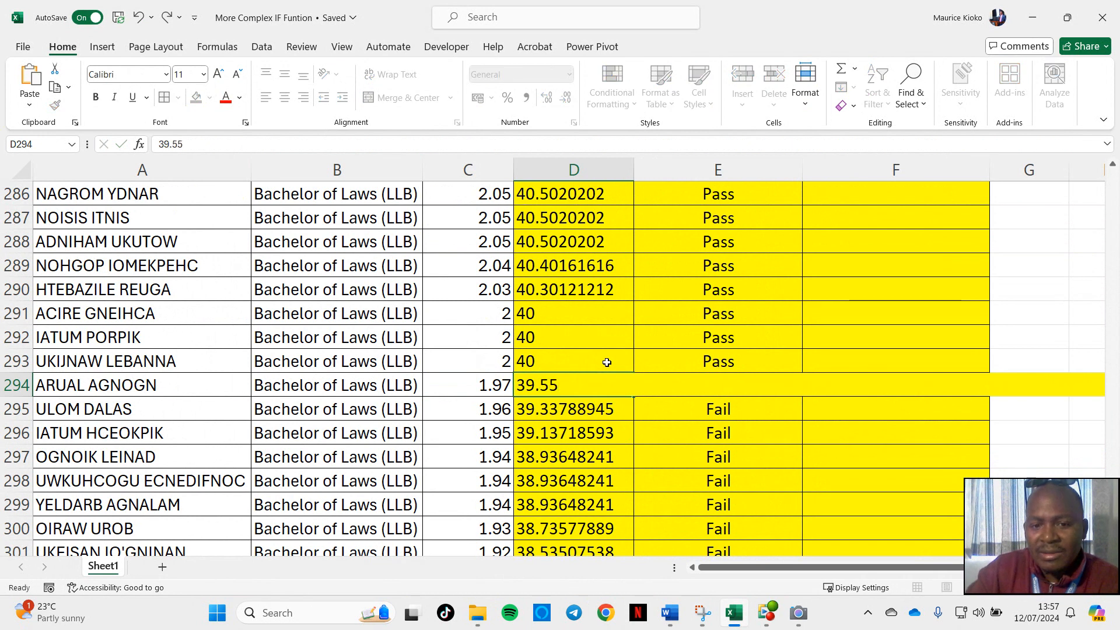
{"action": "key", "text": "Return"}
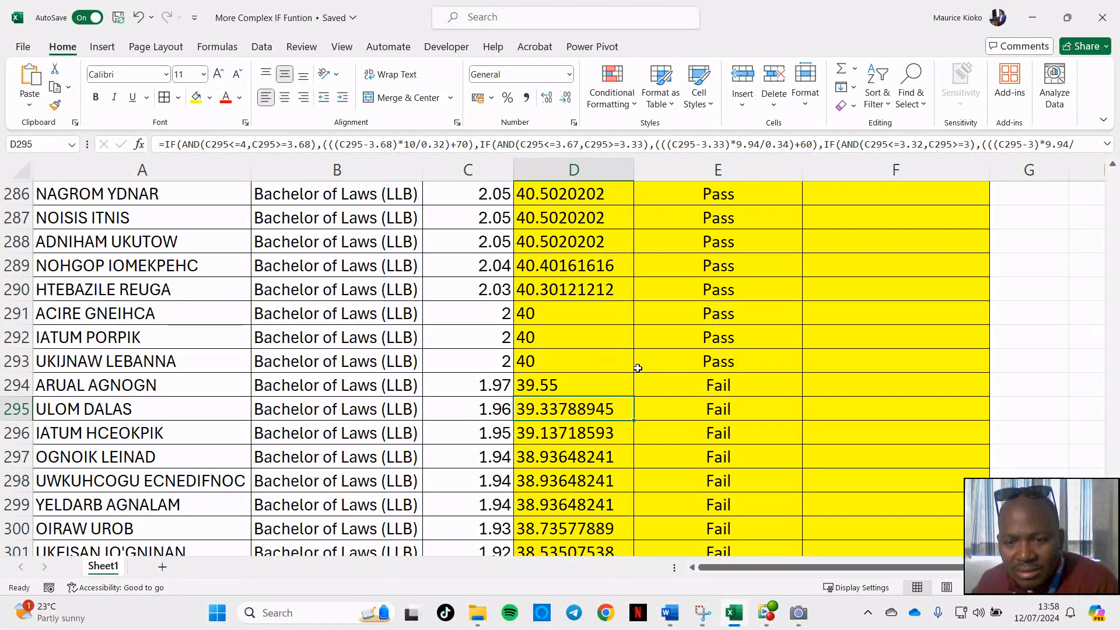
Set the test score in D294 to 39.95 to check how a mark just under 40 is classified.
{"action": "left_click", "coordinate": [555, 386]}
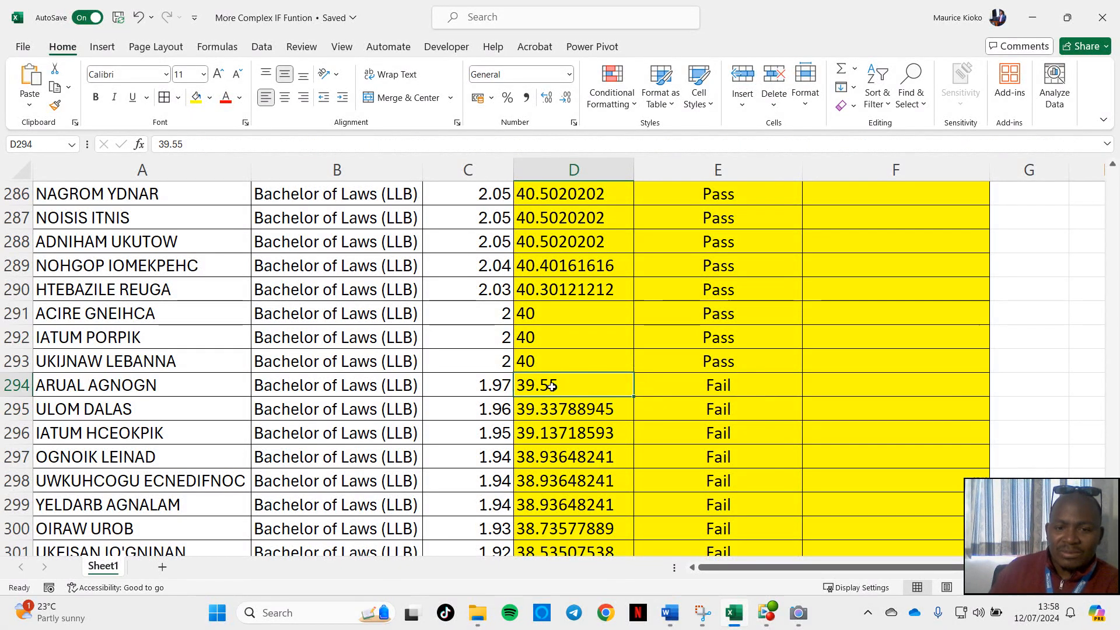
{"action": "double_click", "coordinate": [548, 386]}
{"action": "key", "text": "BackSpace"}
{"action": "type", "text": "9"}
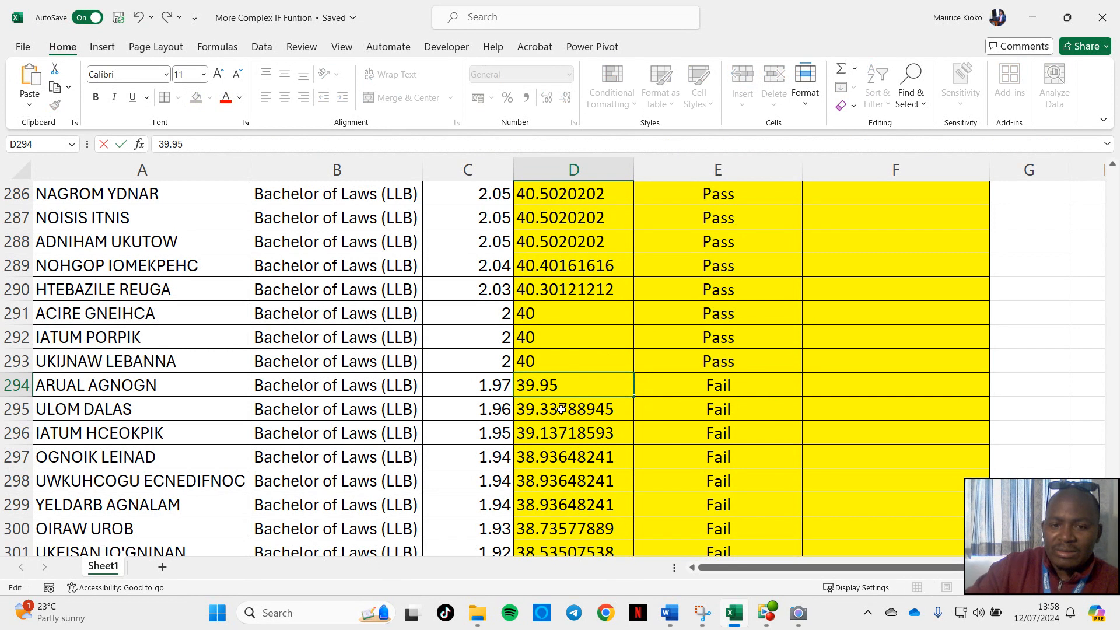
{"action": "key", "text": "Return"}
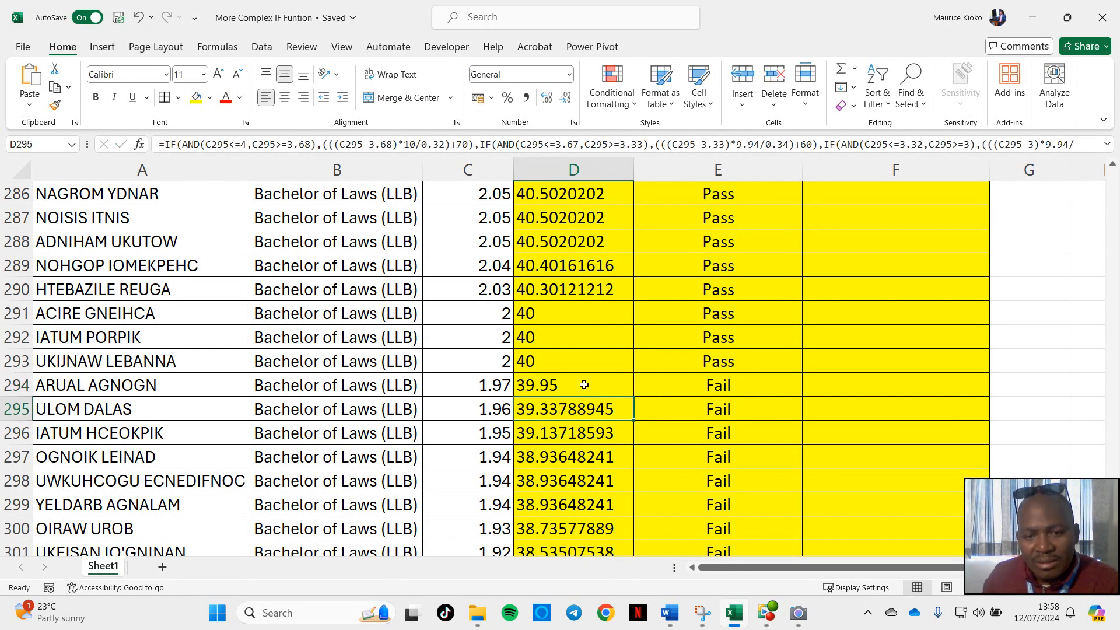
{"action": "left_click", "coordinate": [576, 385]}
{"action": "double_click", "coordinate": [583, 386]}
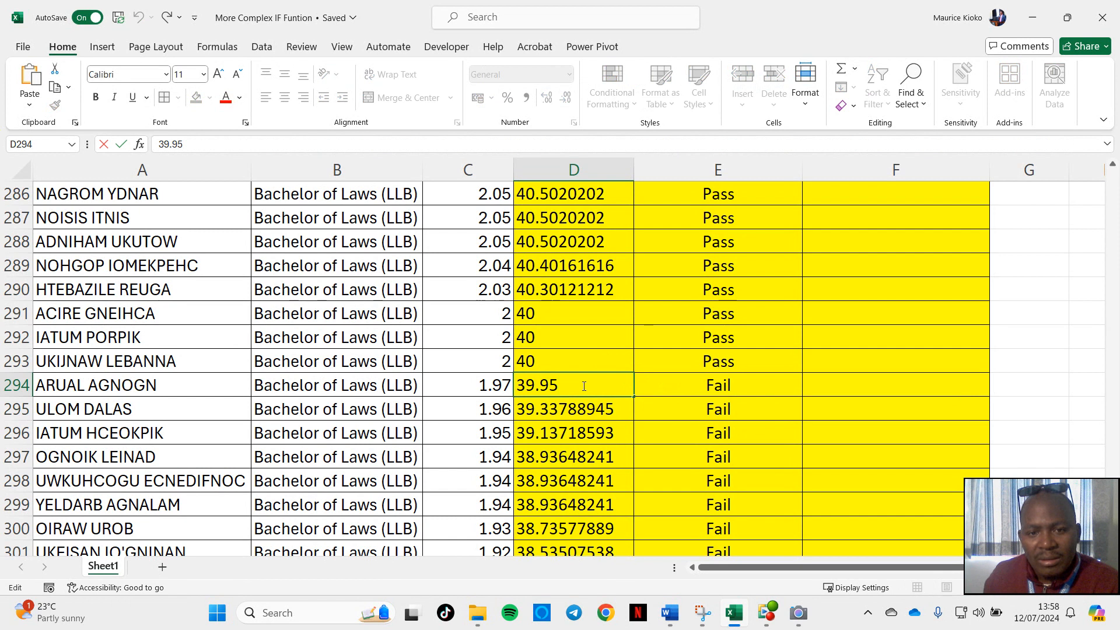
{"action": "key", "text": "Return"}
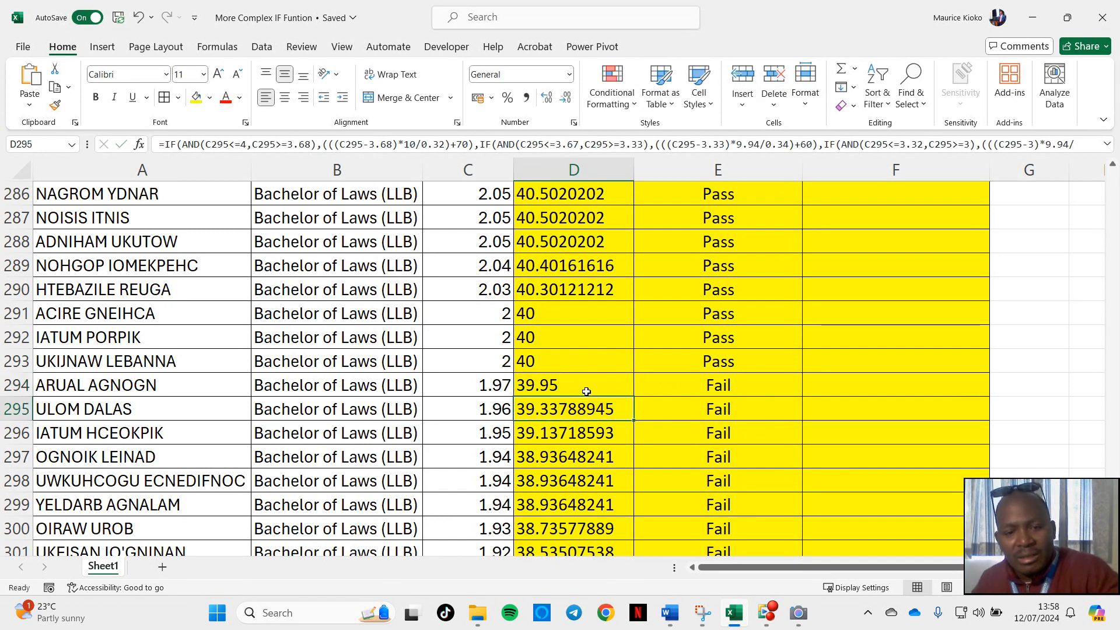
{"action": "left_click", "coordinate": [692, 388]}
{"action": "key", "text": "BackSpace"}
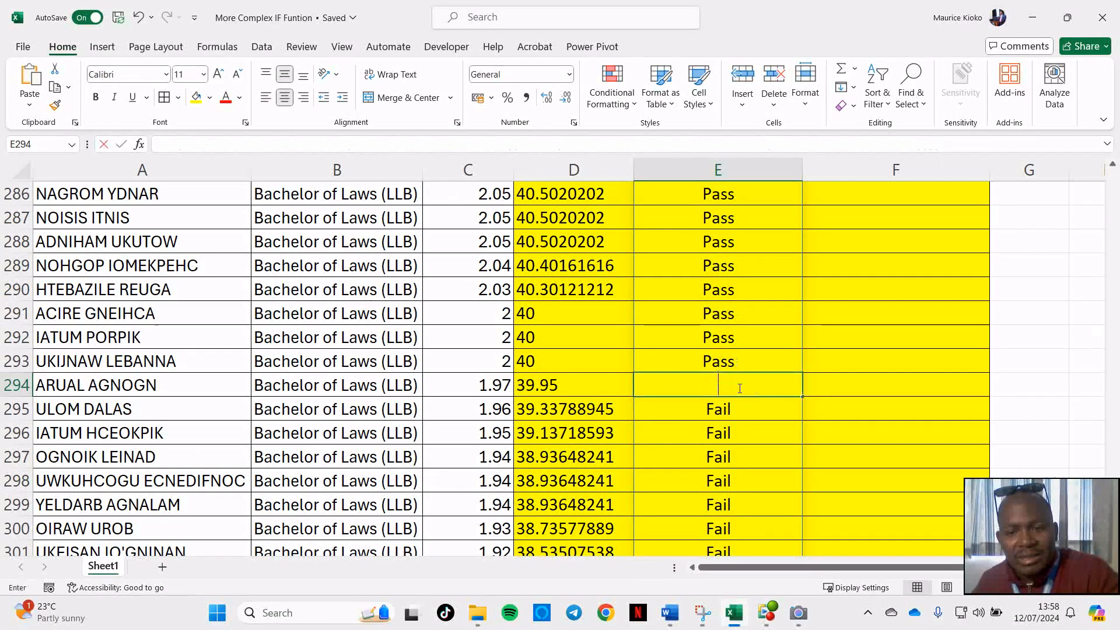
{"action": "key", "text": "Escape"}
{"action": "left_click", "coordinate": [596, 378]}
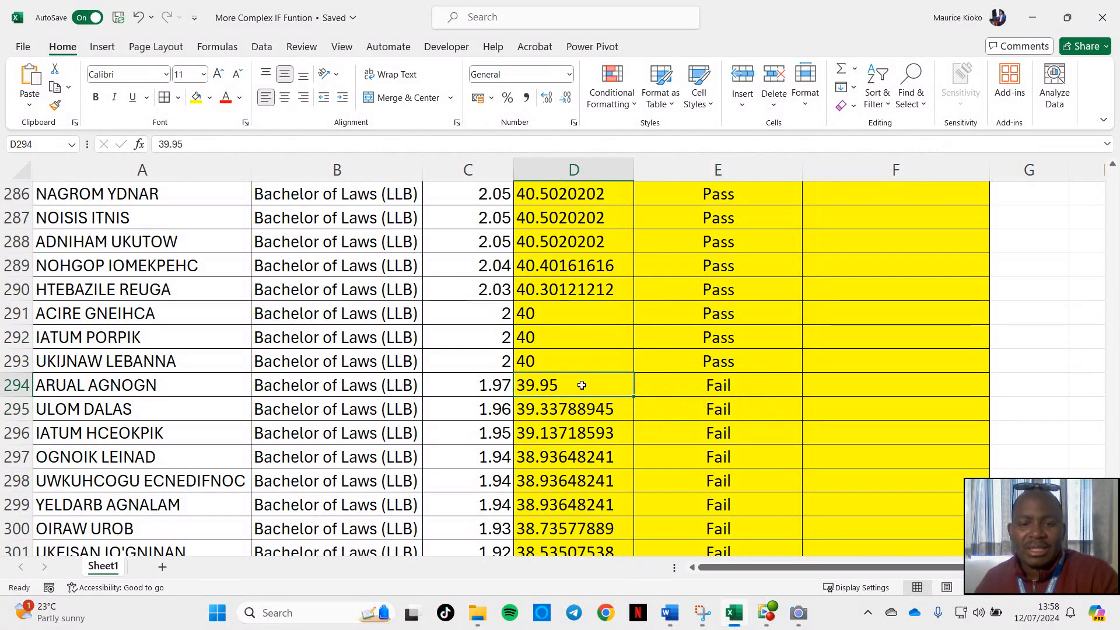
{"action": "scroll", "coordinate": [712, 295], "scroll_direction": "up", "scroll_amount": 8}
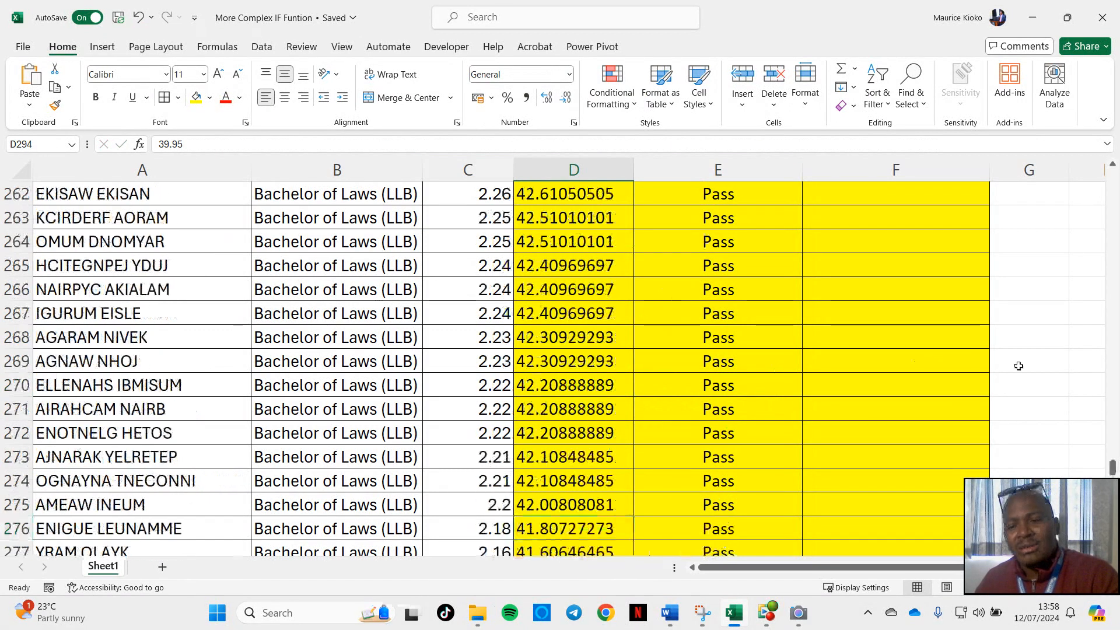
Copy the full text of the score classification formula in E2.
{"action": "left_click_drag", "start_coordinate": [1112, 467], "coordinate": [1112, 181]}
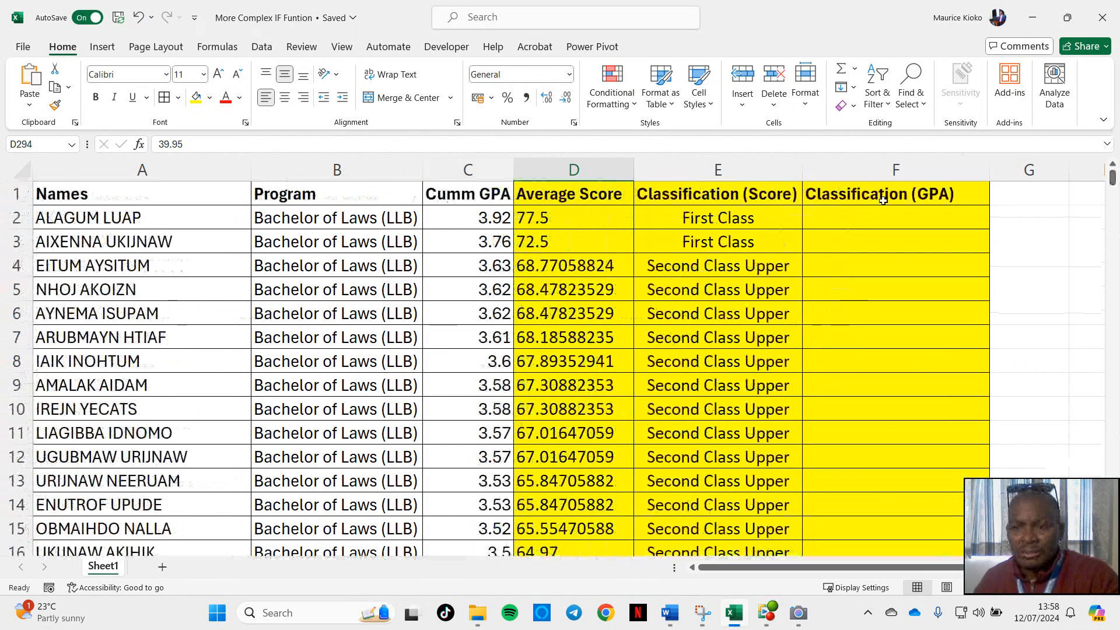
{"action": "left_click", "coordinate": [840, 216]}
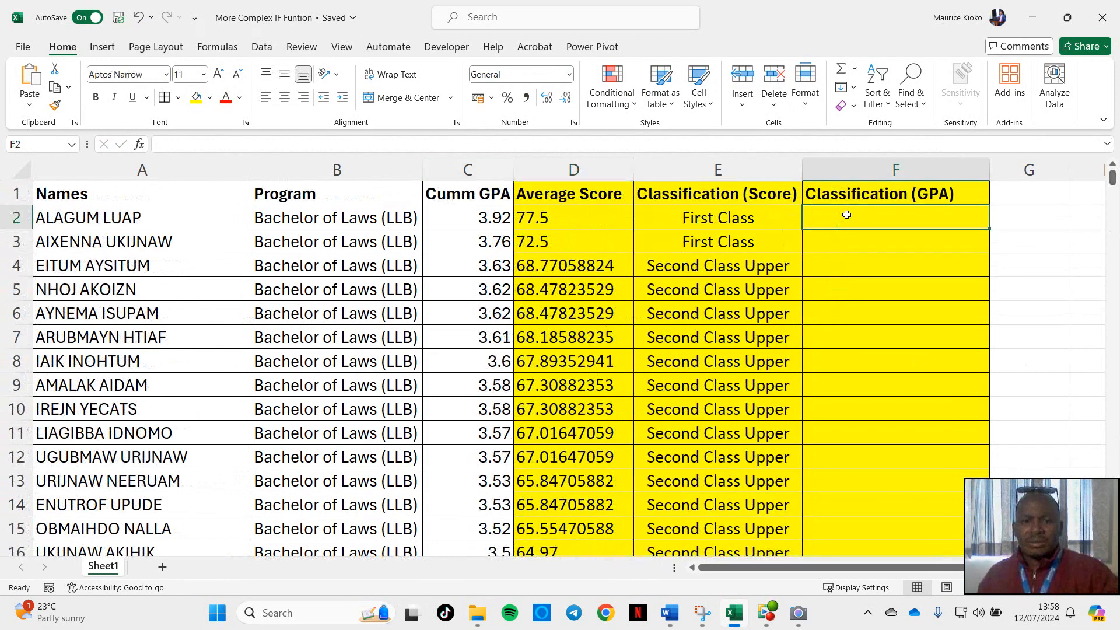
{"action": "left_click", "coordinate": [752, 223]}
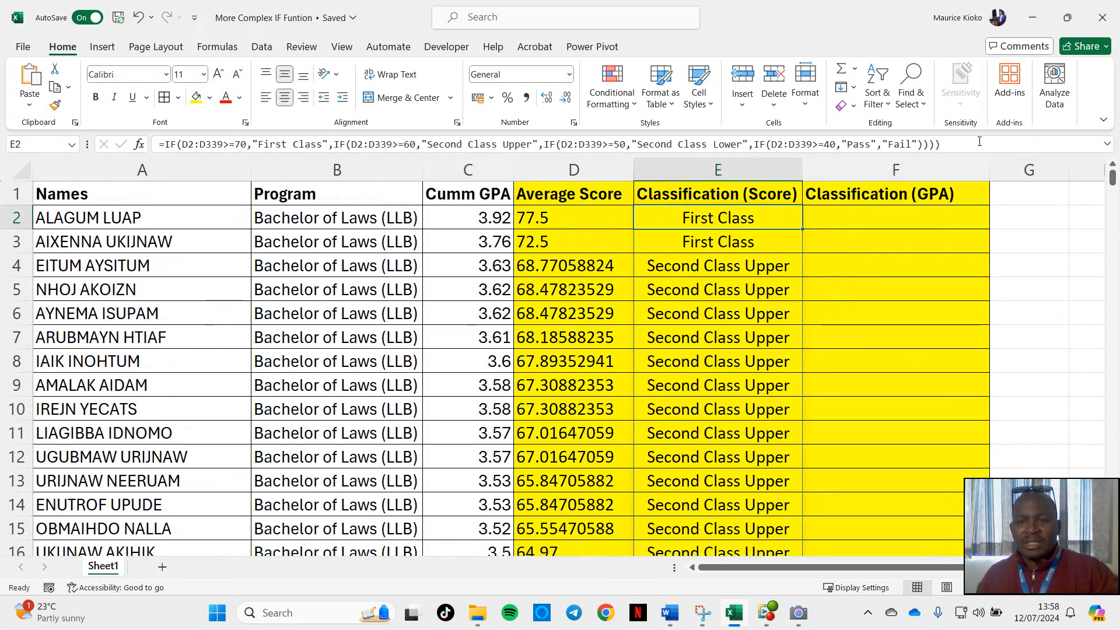
{"action": "left_click", "coordinate": [902, 144]}
{"action": "left_click_drag", "start_coordinate": [902, 139], "coordinate": [35, 145]}
{"action": "key", "text": "ctrl+c"}
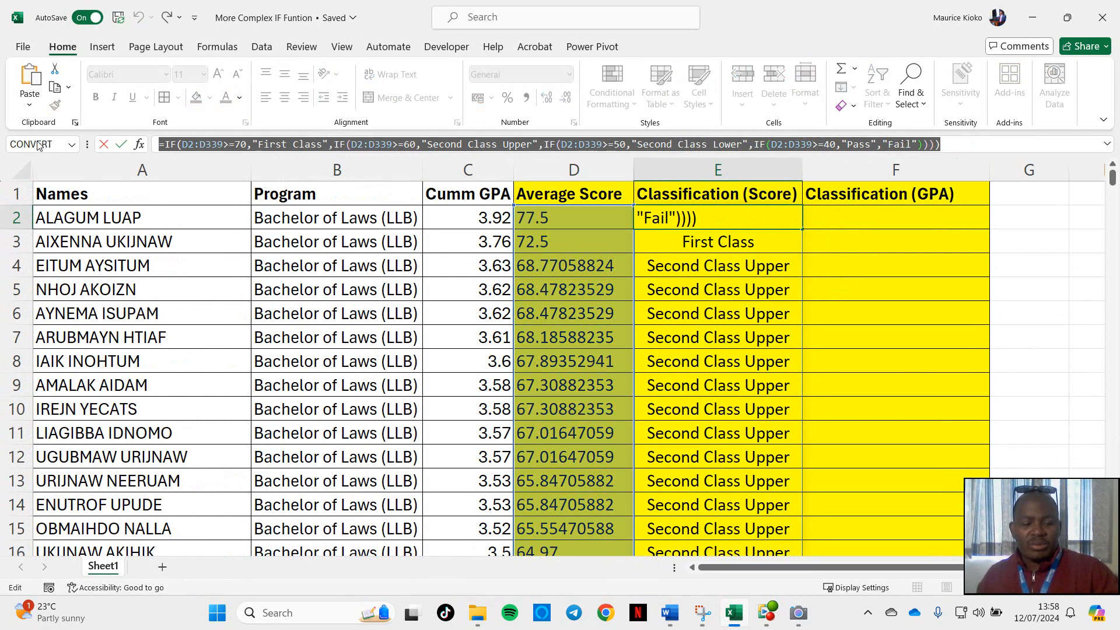
{"action": "type", "text": "="}
{"action": "left_click", "coordinate": [887, 220]}
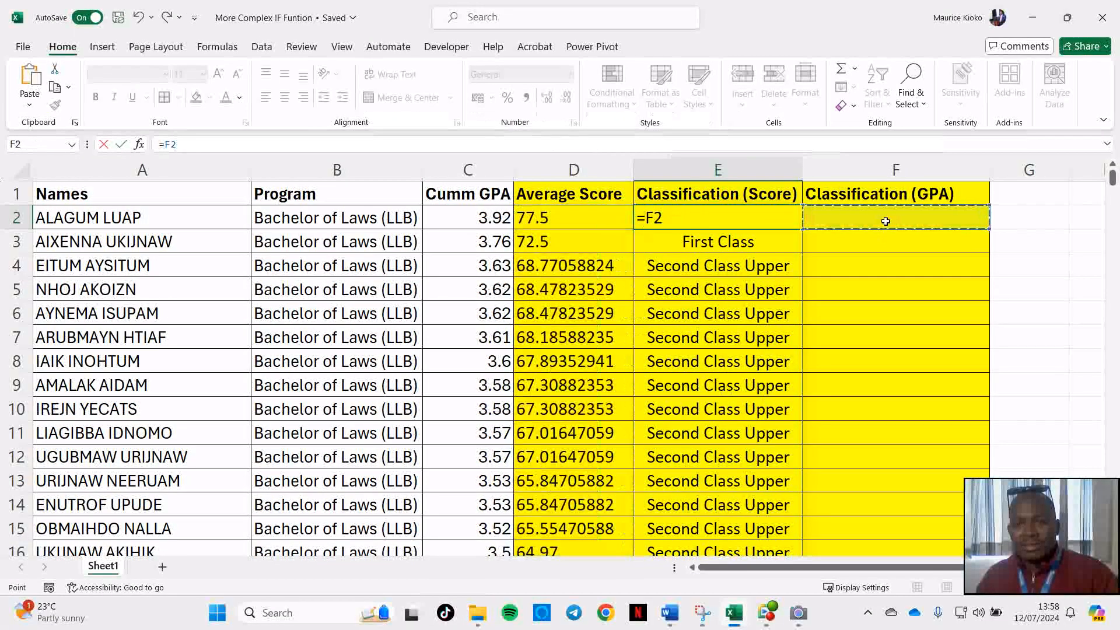
{"action": "key", "text": "Escape"}
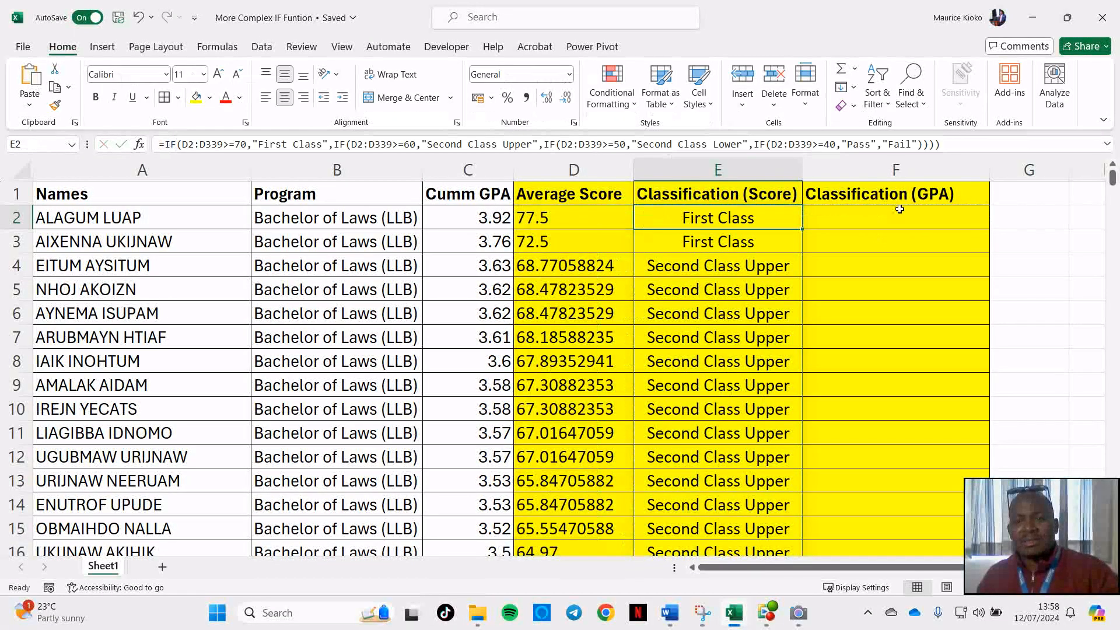
Paste the copied formula into F2 and change its First Class test to C2:C339>=3.68.
{"action": "left_click", "coordinate": [859, 220]}
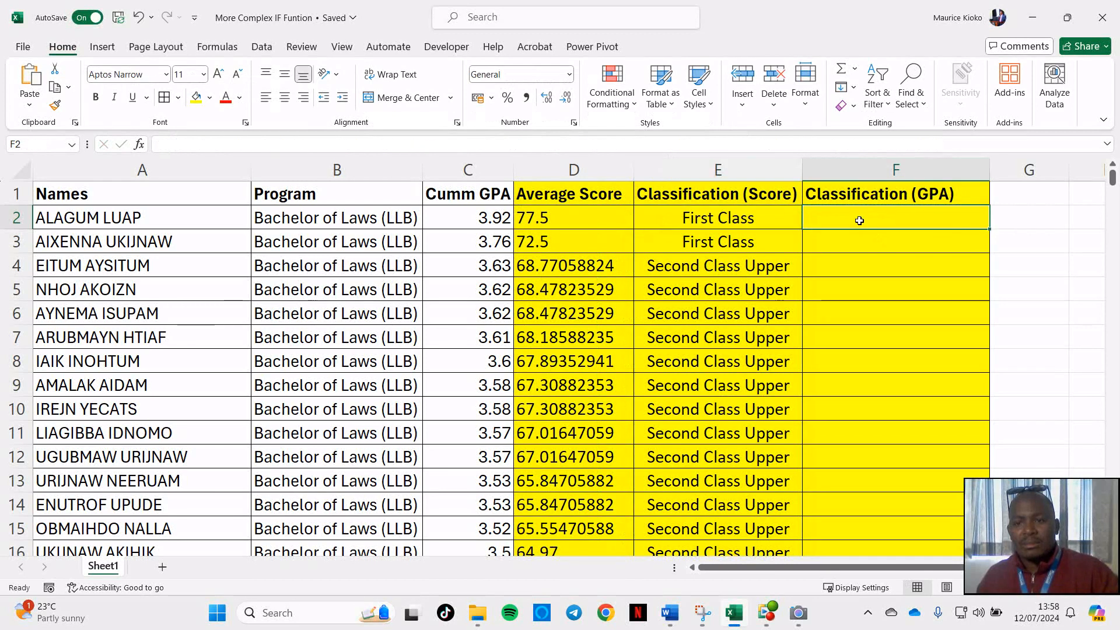
{"action": "key", "text": "ctrl+v"}
{"action": "double_click", "coordinate": [891, 218]}
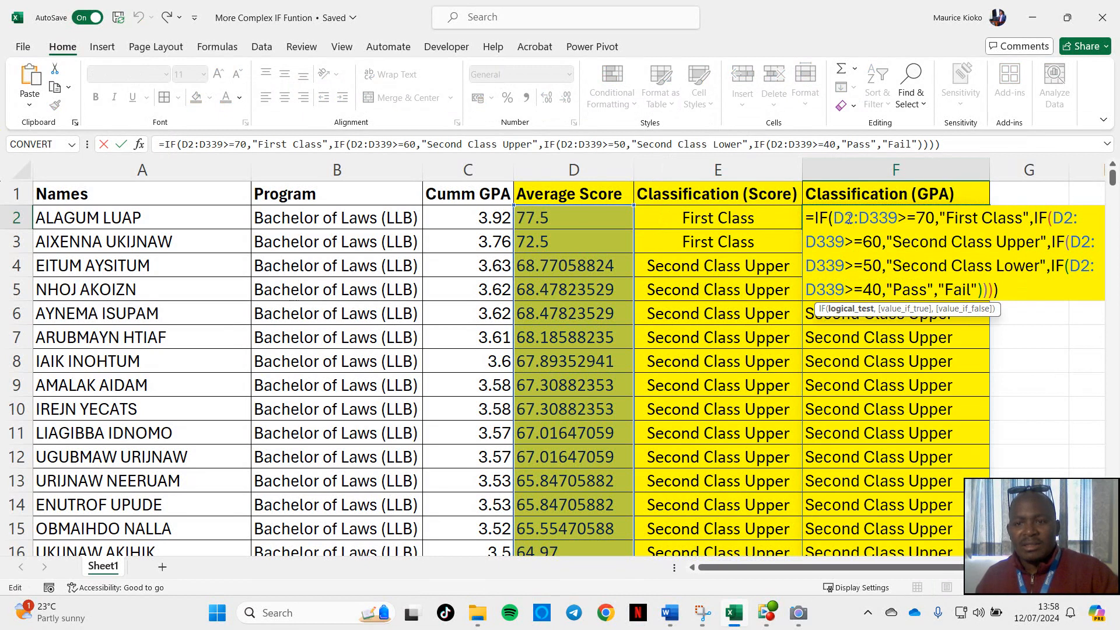
{"action": "key", "text": "BackSpace"}
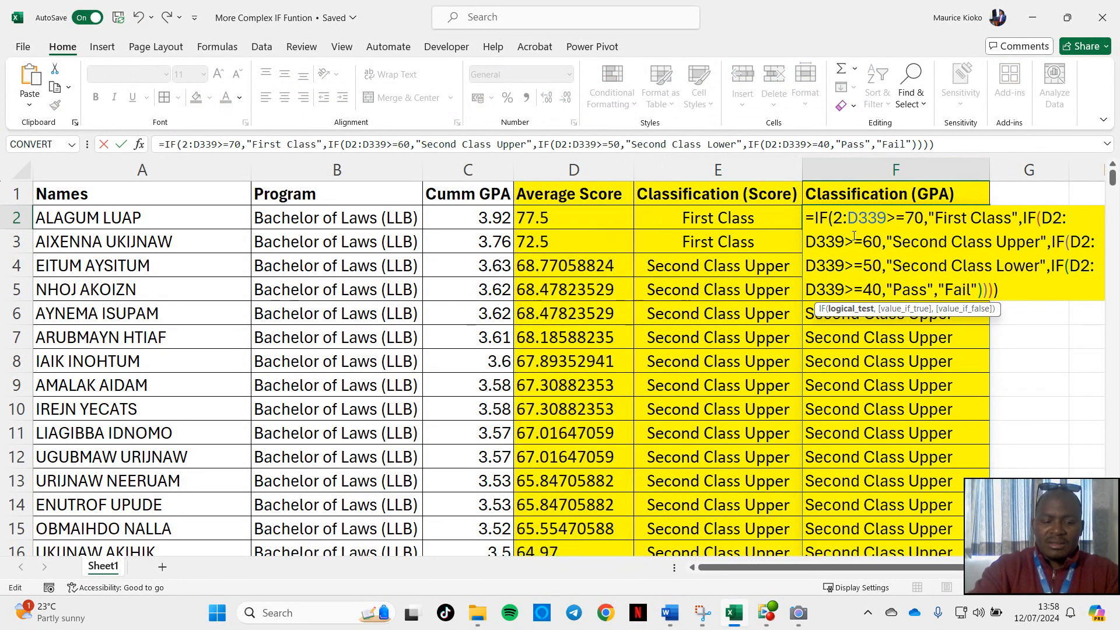
{"action": "type", "text": "C"}
{"action": "left_click", "coordinate": [869, 213]}
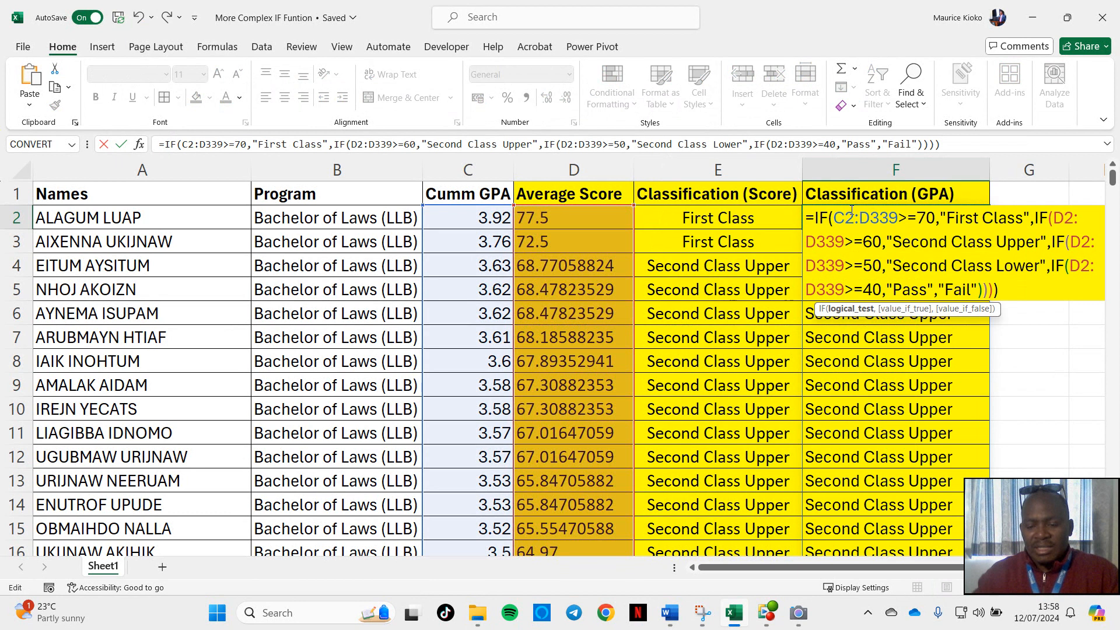
{"action": "key", "text": "BackSpace"}
{"action": "type", "text": "C"}
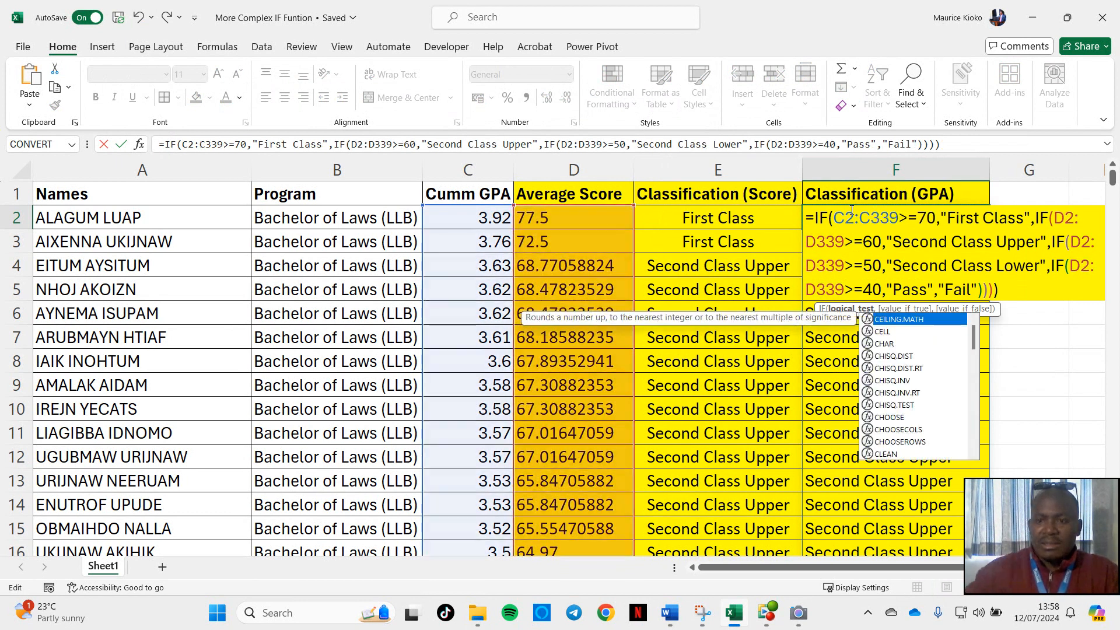
{"action": "left_click", "coordinate": [931, 218]}
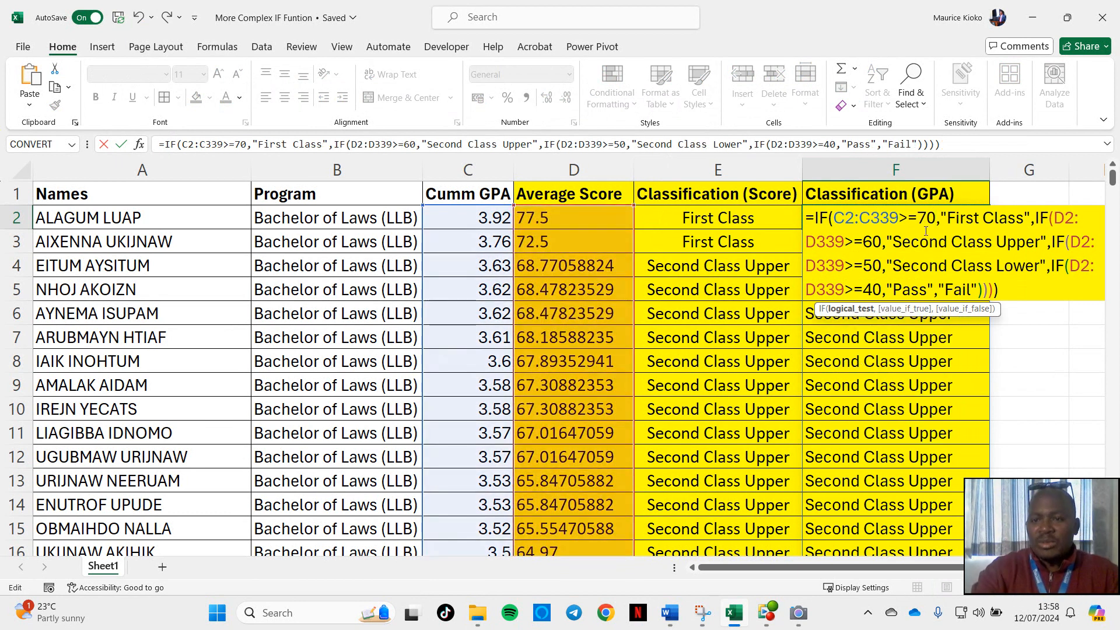
{"action": "key", "text": "BackSpace"}
{"action": "key", "text": "BackSpace"}
{"action": "type", "text": "3.68"}
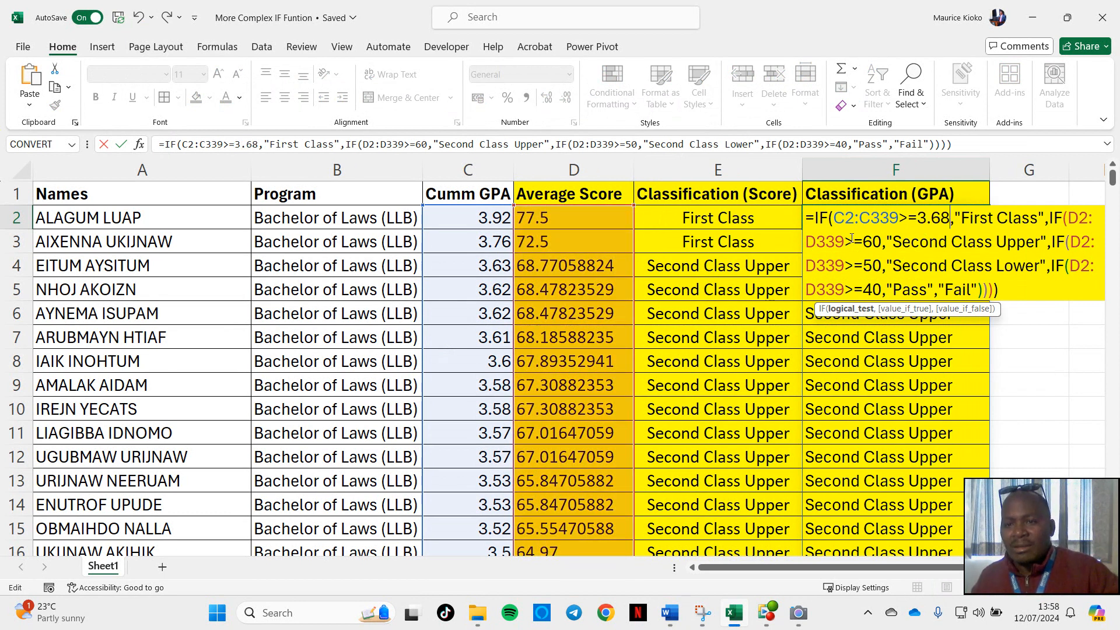
Change the range in the Second Class Upper test of F2's formula to C2:C339.
{"action": "left_click", "coordinate": [1077, 219]}
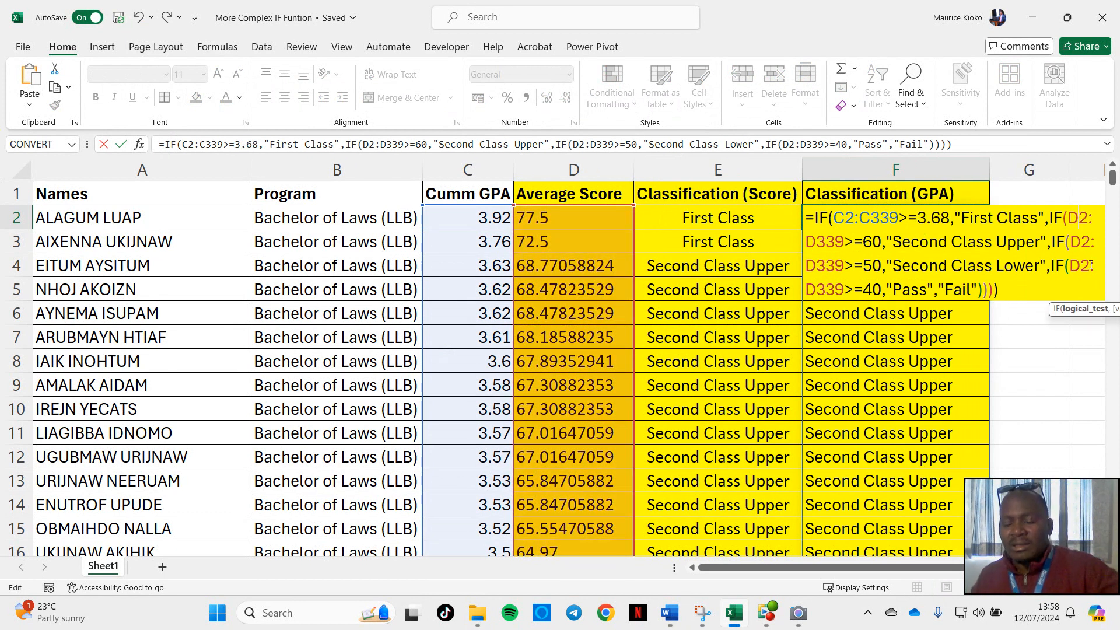
{"action": "key", "text": "BackSpace"}
{"action": "type", "text": "C"}
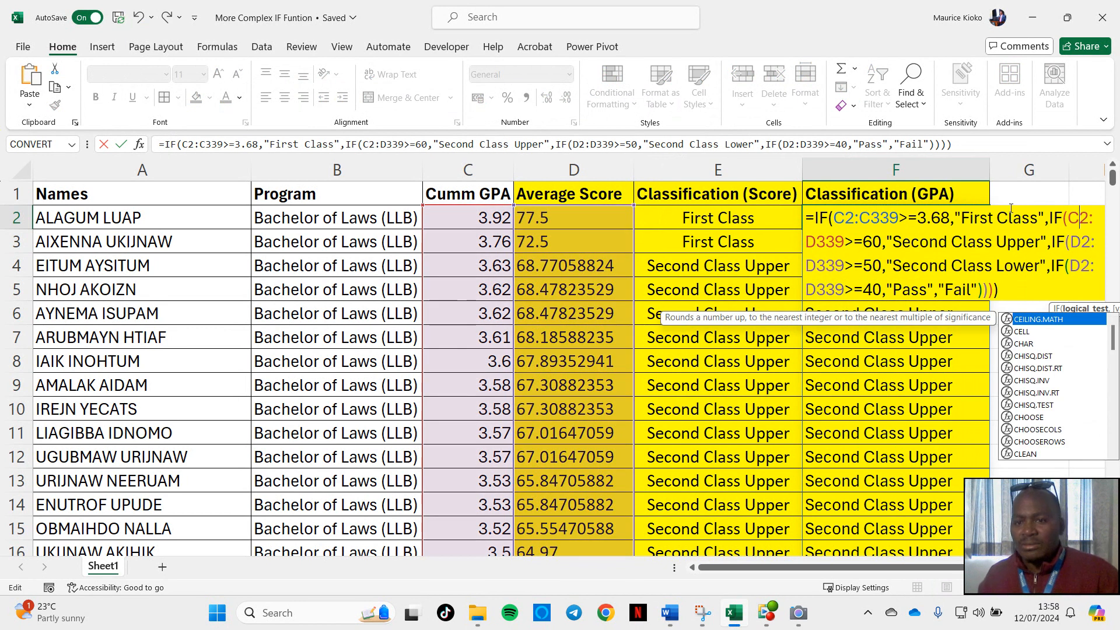
{"action": "left_click", "coordinate": [815, 241]}
{"action": "key", "text": "BackSpace"}
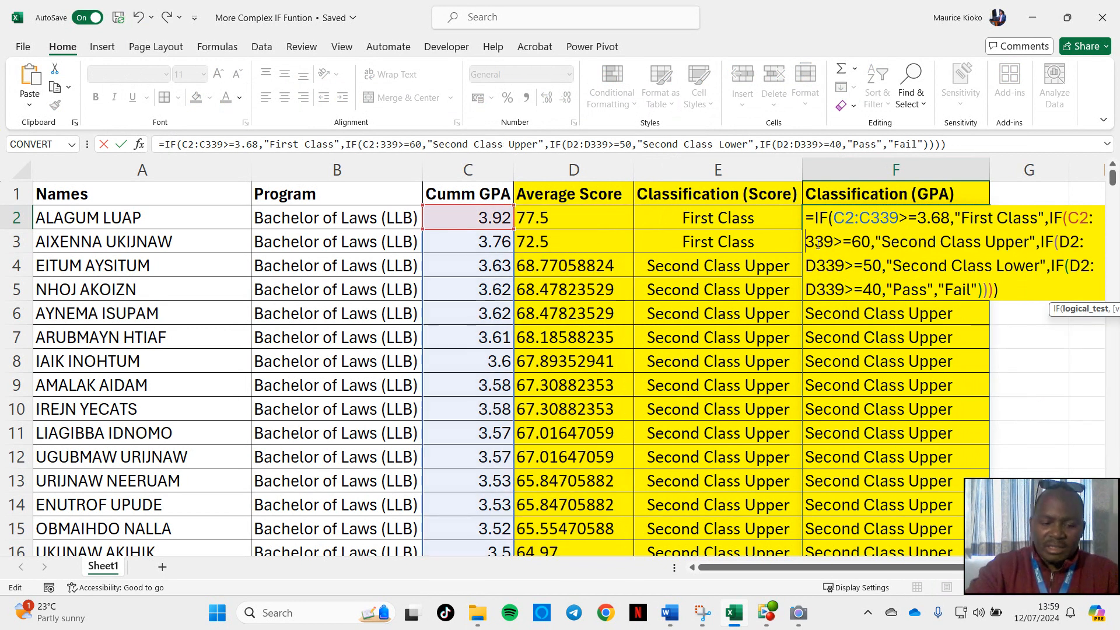
{"action": "type", "text": "C"}
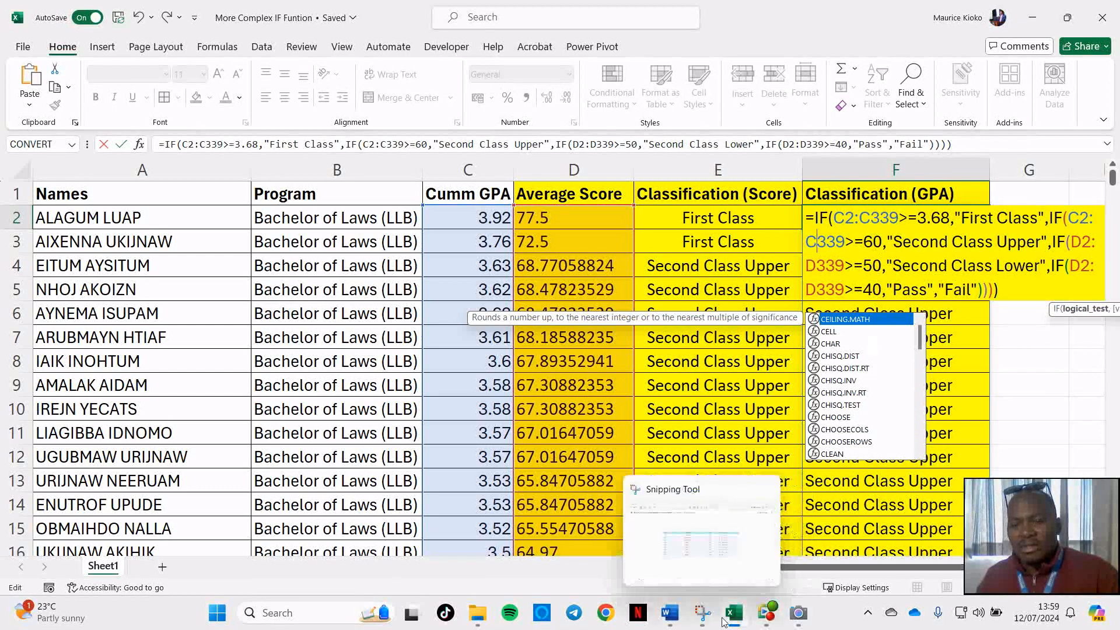
Check the Upper Second Class GPA band in the Word document and set the Second Class Upper threshold in F2's formula to 3.33.
{"action": "mouse_move", "coordinate": [731, 627]}
{"action": "mouse_move", "coordinate": [669, 620]}
{"action": "left_click", "coordinate": [742, 532]}
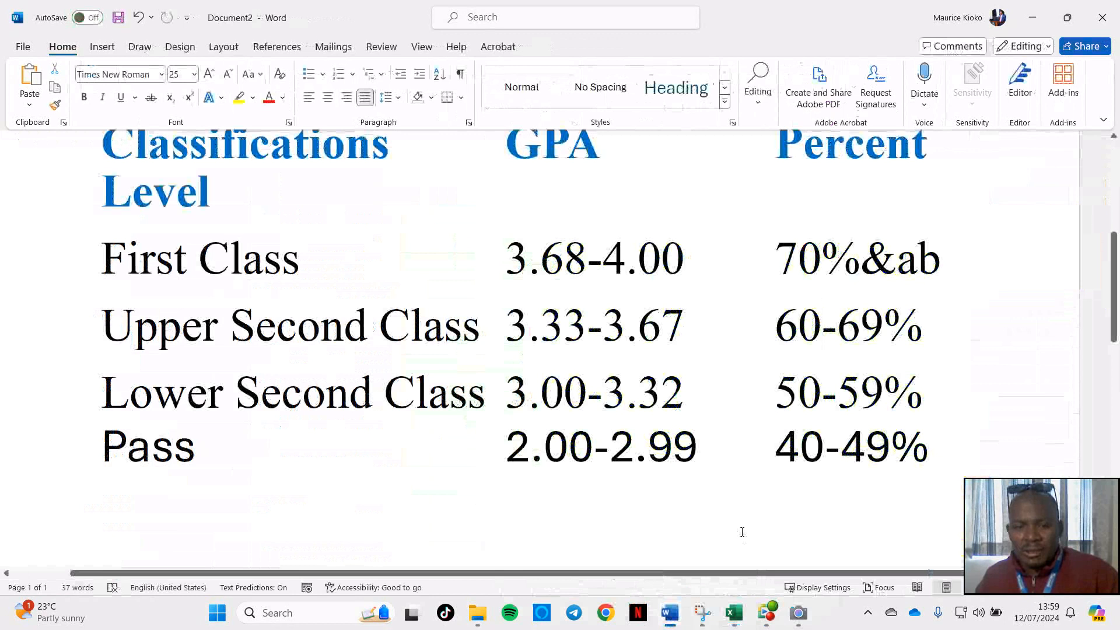
{"action": "left_click", "coordinate": [1031, 17]}
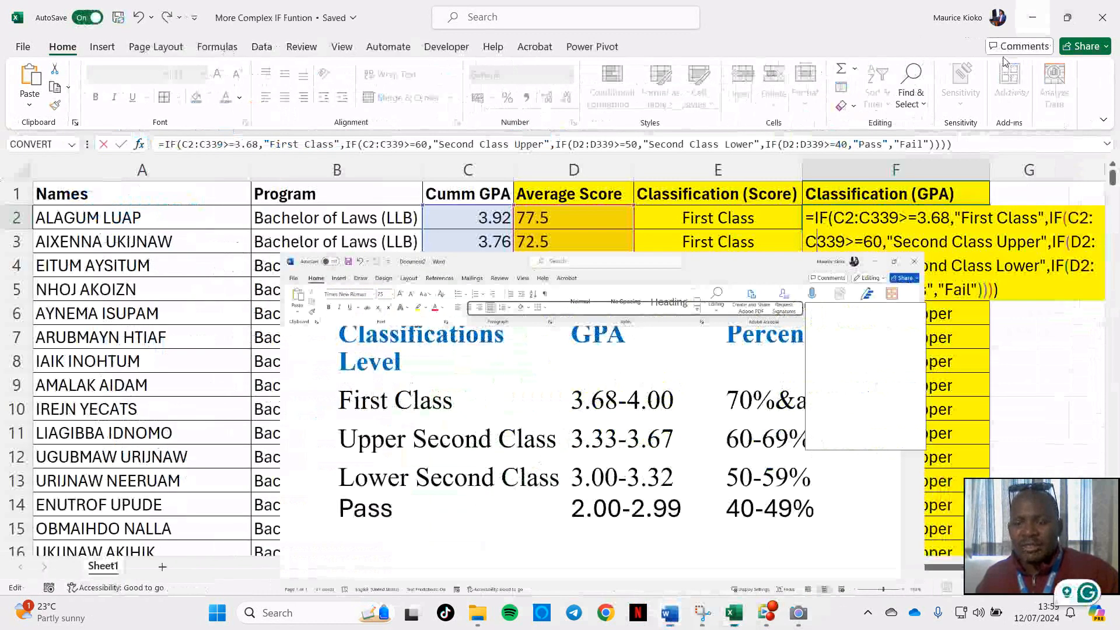
{"action": "left_click", "coordinate": [870, 246]}
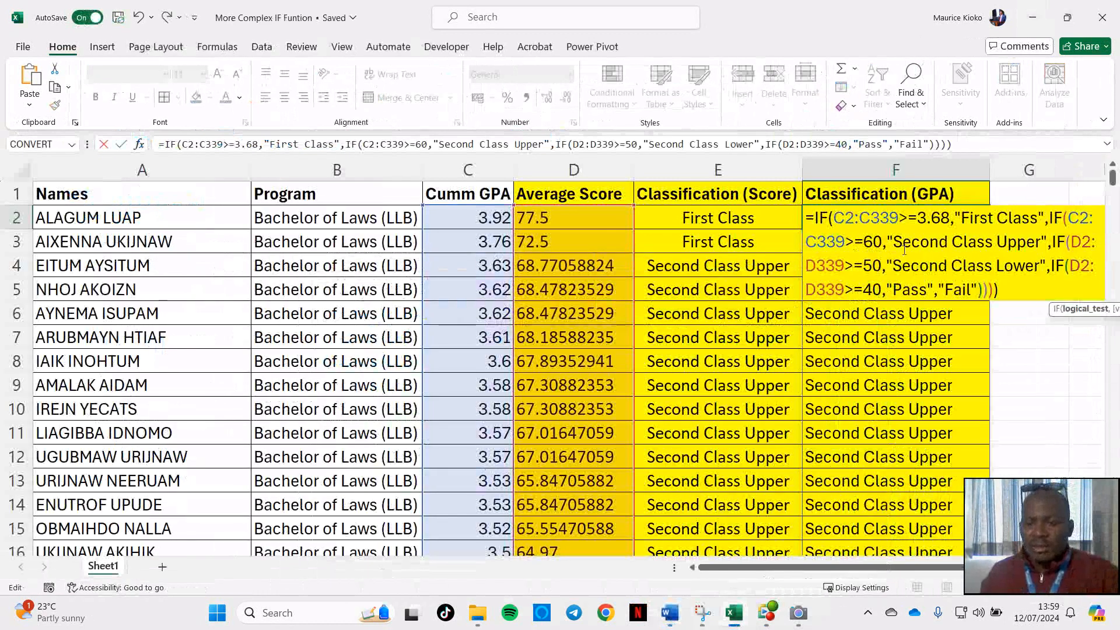
{"action": "key", "text": "BackSpace"}
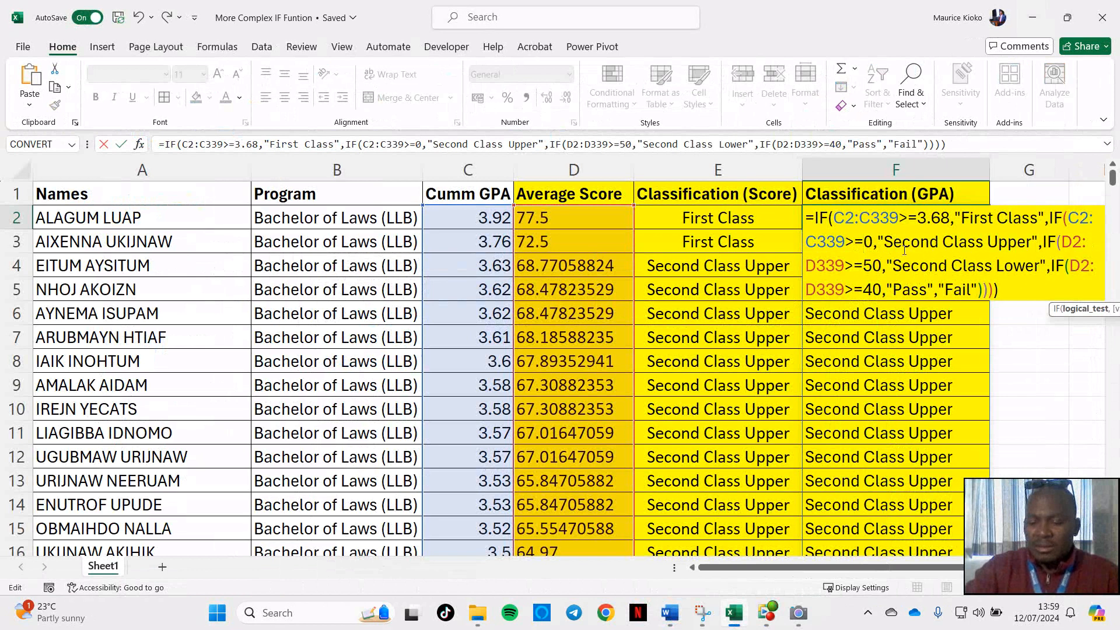
{"action": "key", "text": "BackSpace"}
{"action": "type", "text": "3.33"}
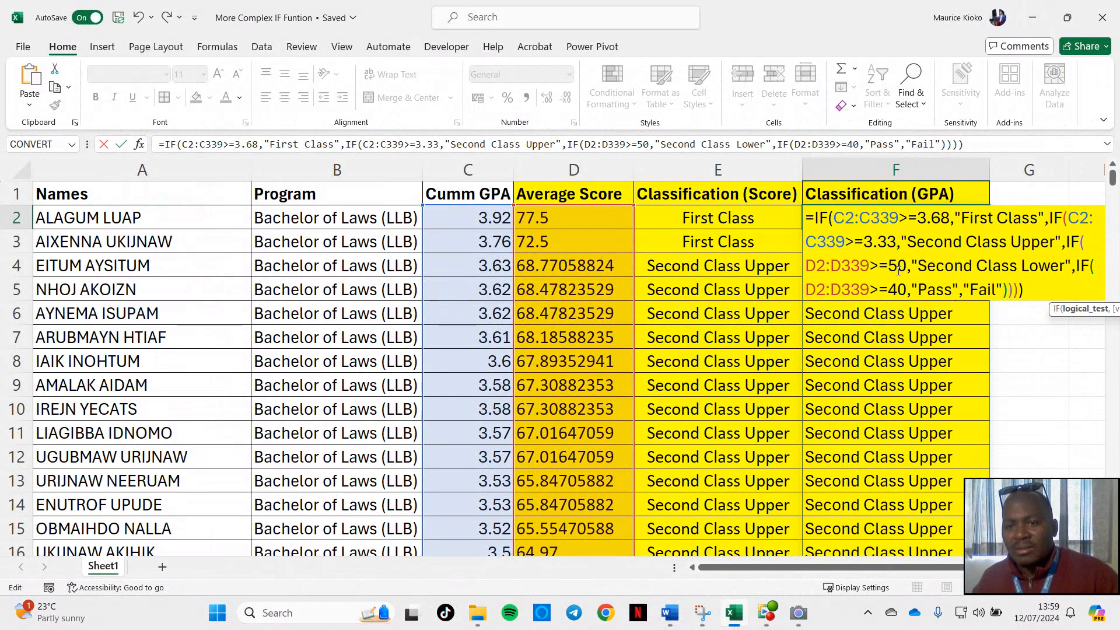
Change the range in the Second Class Lower test of F2's formula to C2:C339.
{"action": "left_click", "coordinate": [817, 267]}
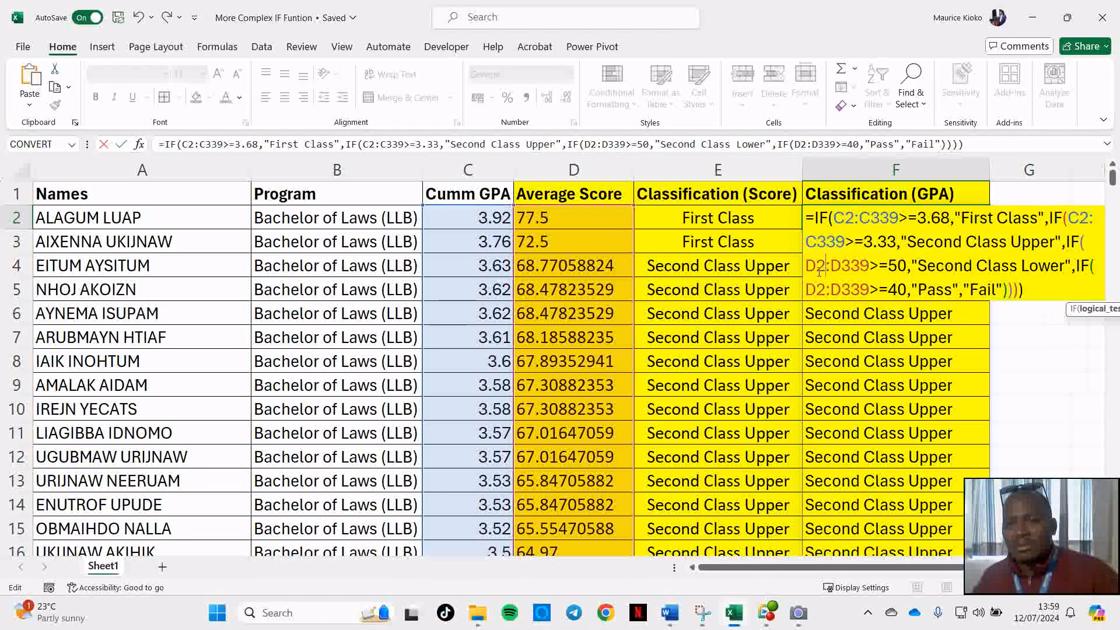
{"action": "key", "text": "BackSpace"}
{"action": "type", "text": "C"}
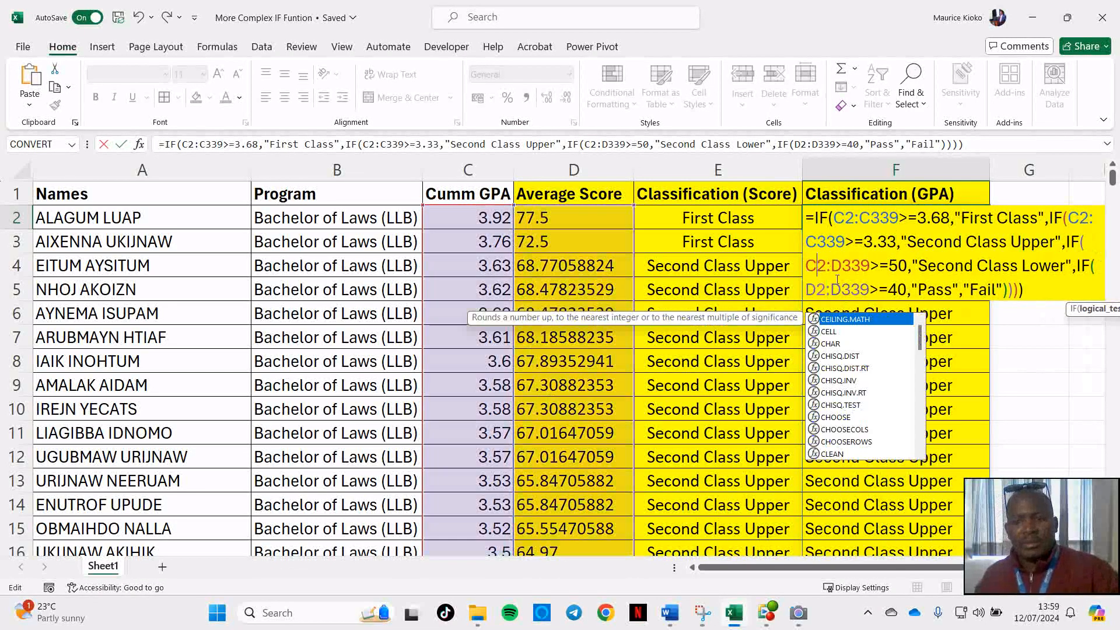
{"action": "left_click", "coordinate": [838, 266]}
{"action": "key", "text": "BackSpace"}
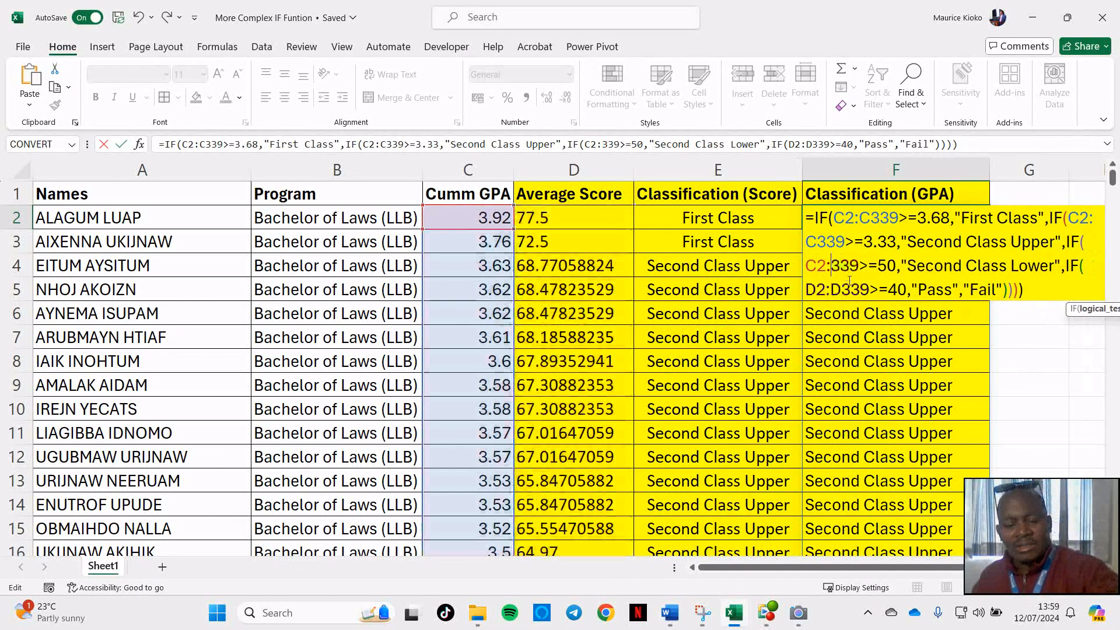
{"action": "type", "text": "C"}
Check the Lower Second Class GPA band in the Word document and set the Second Class Lower threshold in F2's formula to 3.0.
{"action": "left_click", "coordinate": [898, 268]}
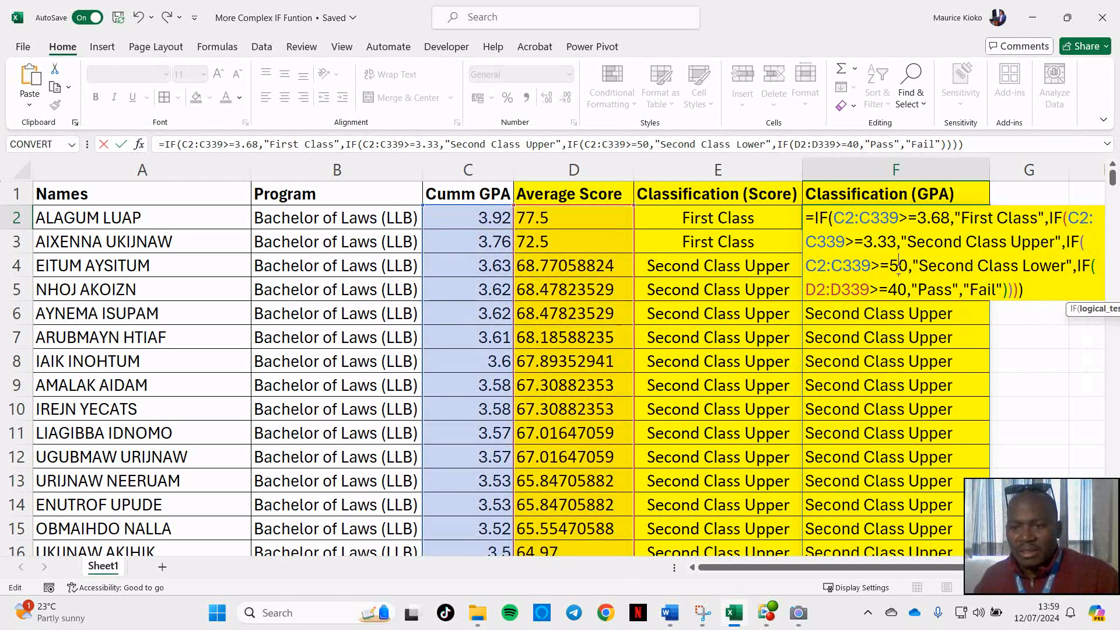
{"action": "left_click", "coordinate": [736, 621]}
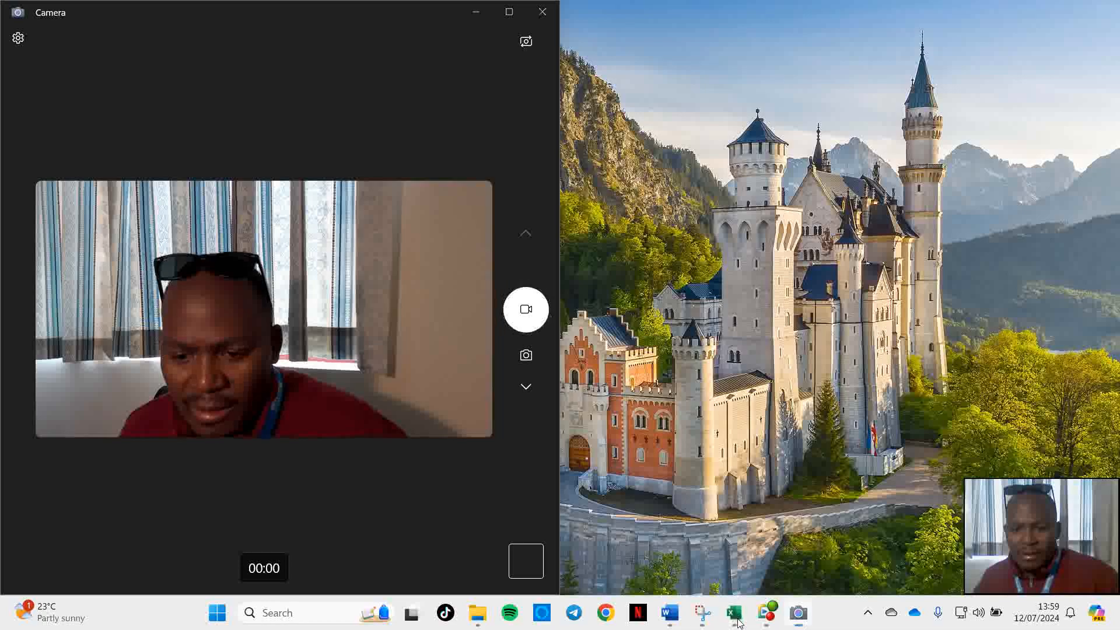
{"action": "left_click", "coordinate": [736, 617]}
{"action": "mouse_move", "coordinate": [669, 612]}
{"action": "left_click", "coordinate": [715, 524]}
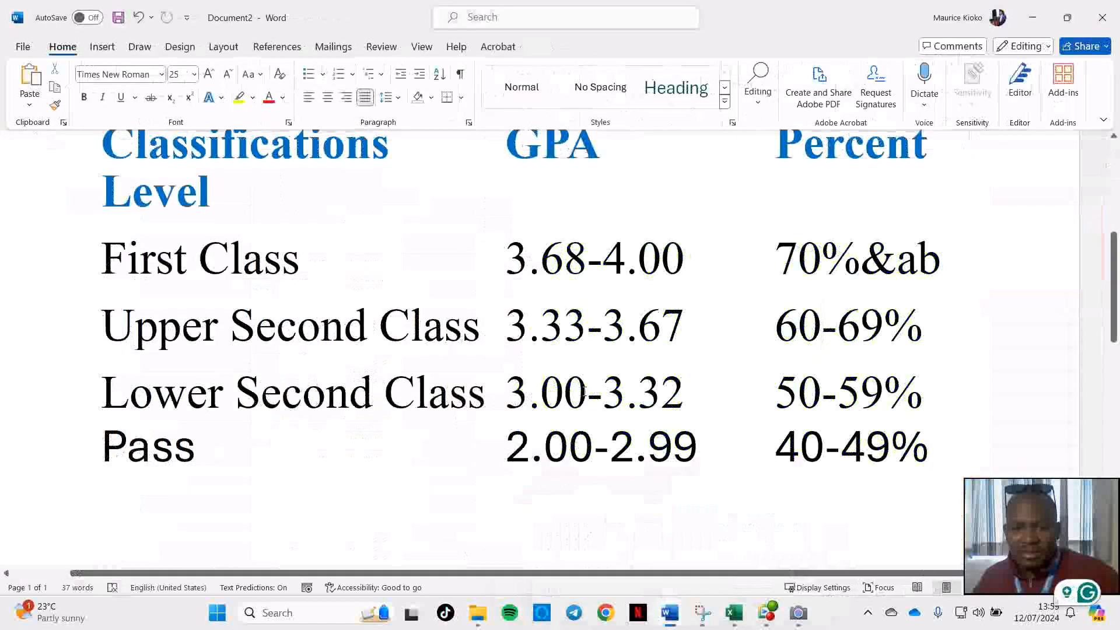
{"action": "left_click", "coordinate": [1030, 16]}
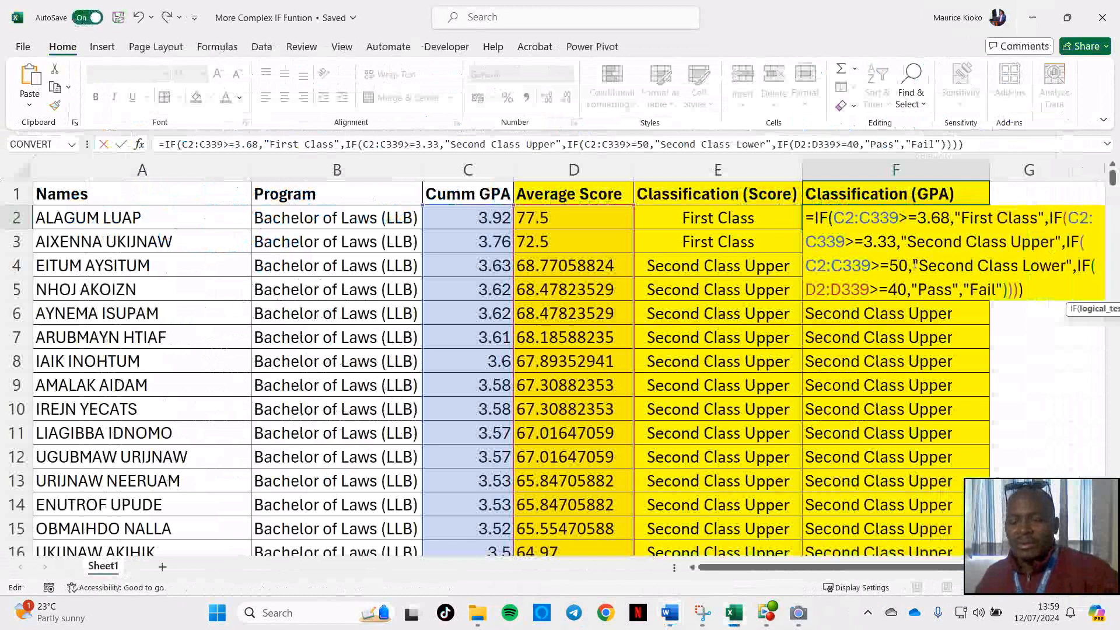
{"action": "key", "text": "BackSpace"}
{"action": "key", "text": "BackSpace"}
{"action": "type", "text": "3.0"}
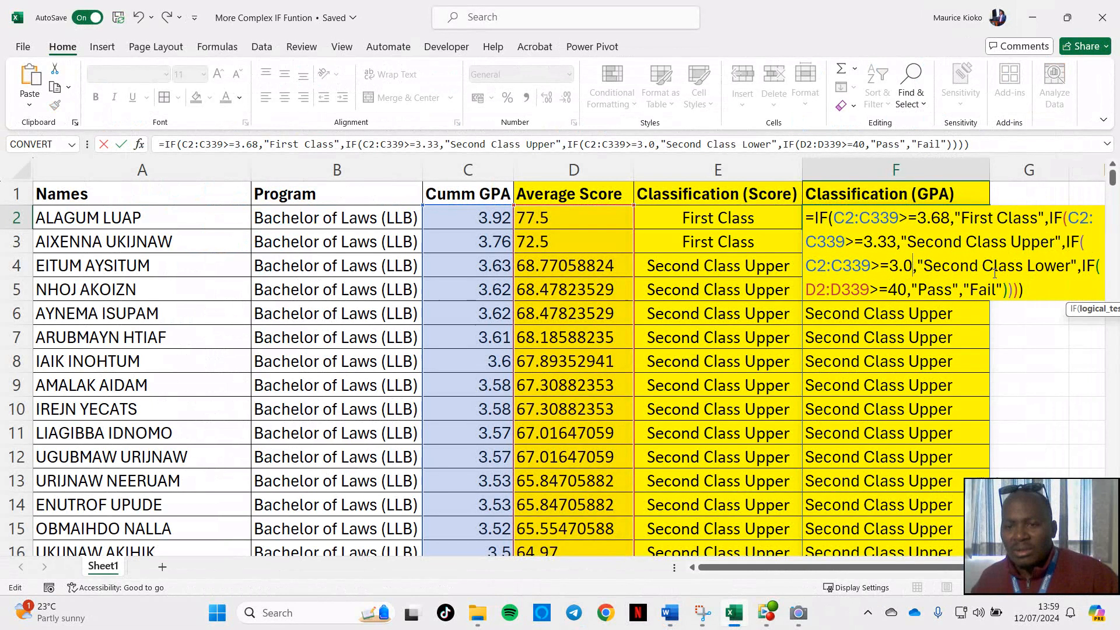
Change the range in the Pass test of F2's formula to C2:C339.
{"action": "left_click", "coordinate": [816, 290]}
{"action": "key", "text": "BackSpace"}
{"action": "type", "text": "C"}
{"action": "key", "text": "Right"}
{"action": "key", "text": "Right"}
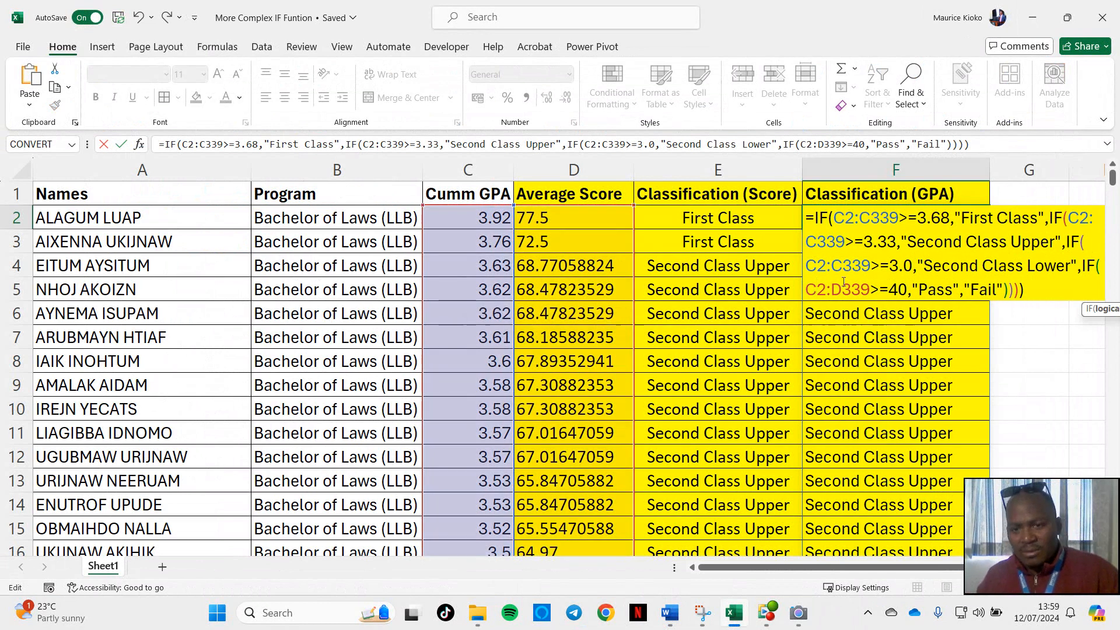
{"action": "key", "text": "Delete"}
{"action": "type", "text": "C"}
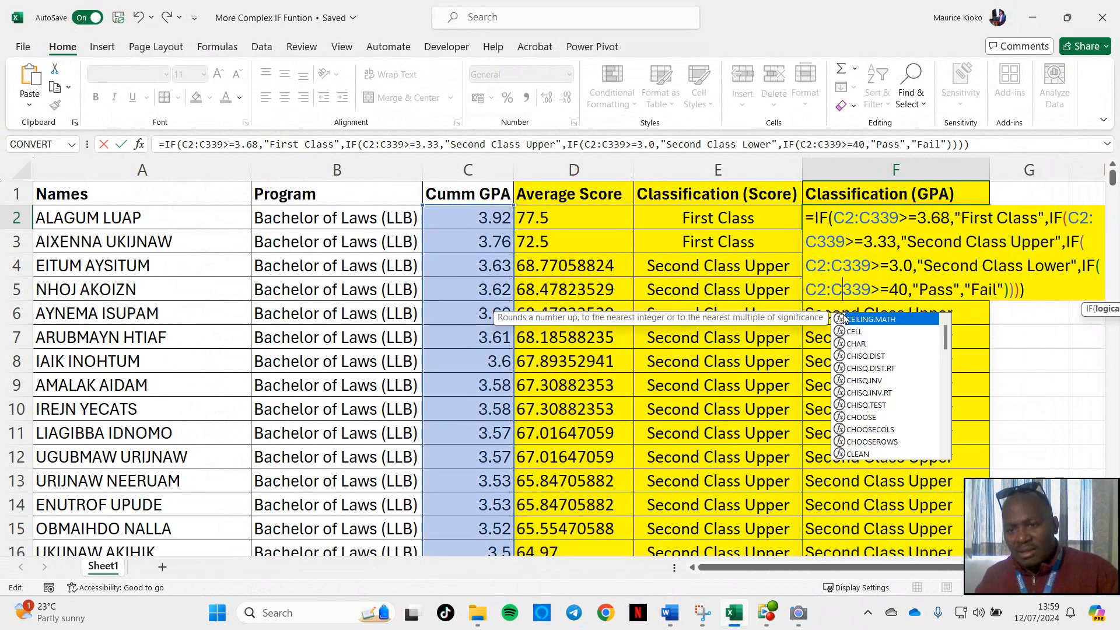
Set the Pass threshold in F2's formula to 2.0 and enter the completed GPA classification formula.
{"action": "key", "text": "Right"}
{"action": "key", "text": "Right"}
{"action": "key", "text": "Right"}
{"action": "key", "text": "Right"}
{"action": "key", "text": "Right"}
{"action": "key", "text": "Delete"}
{"action": "key", "text": "Delete"}
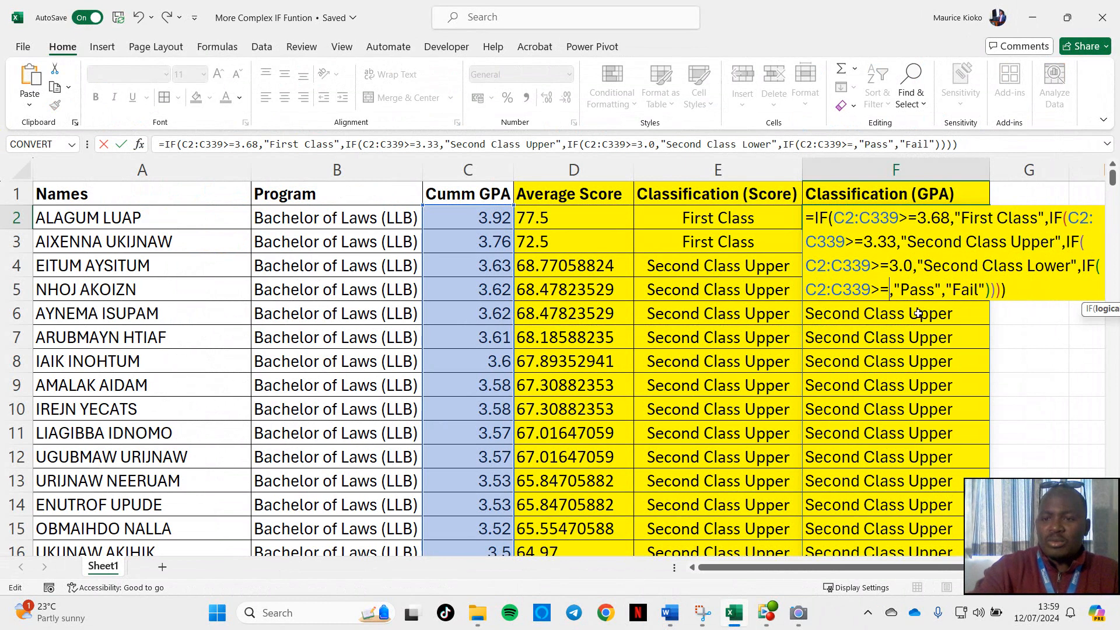
{"action": "type", "text": "2.0"}
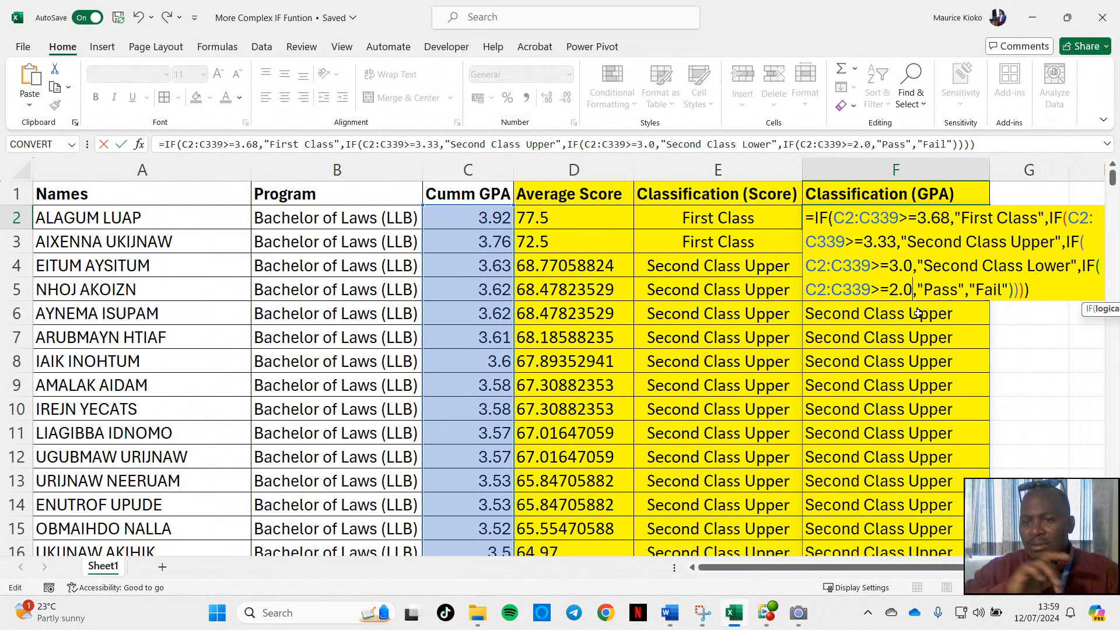
{"action": "key", "text": "Return"}
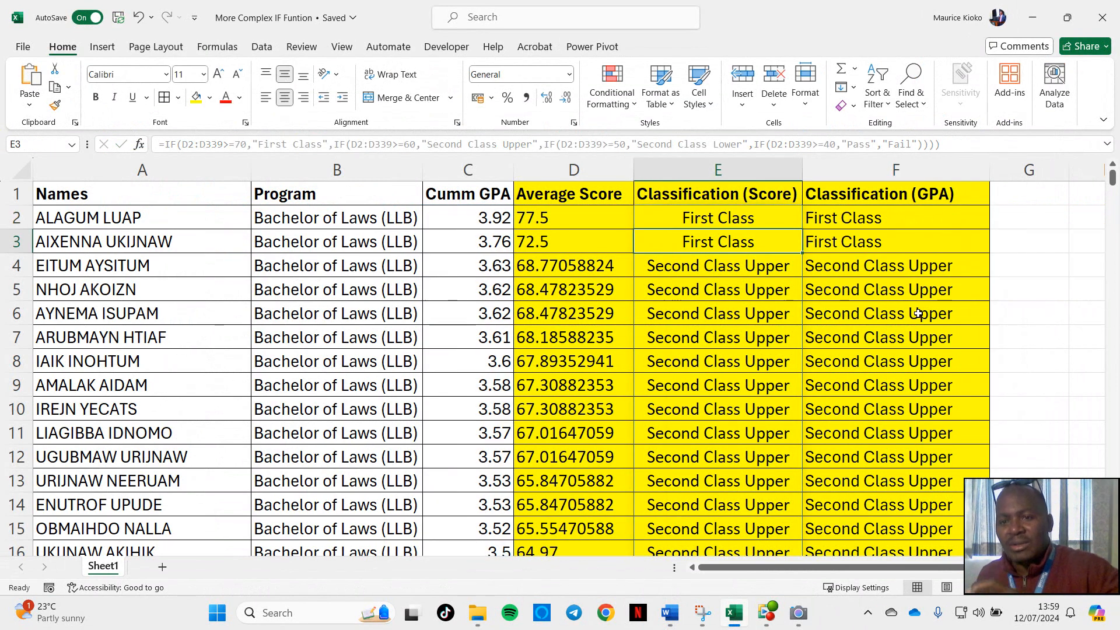
Compare the score-based and GPA-based classifications in columns E and F from the first student row through the end of the list.
{"action": "scroll", "coordinate": [926, 316], "scroll_direction": "down", "scroll_amount": 15}
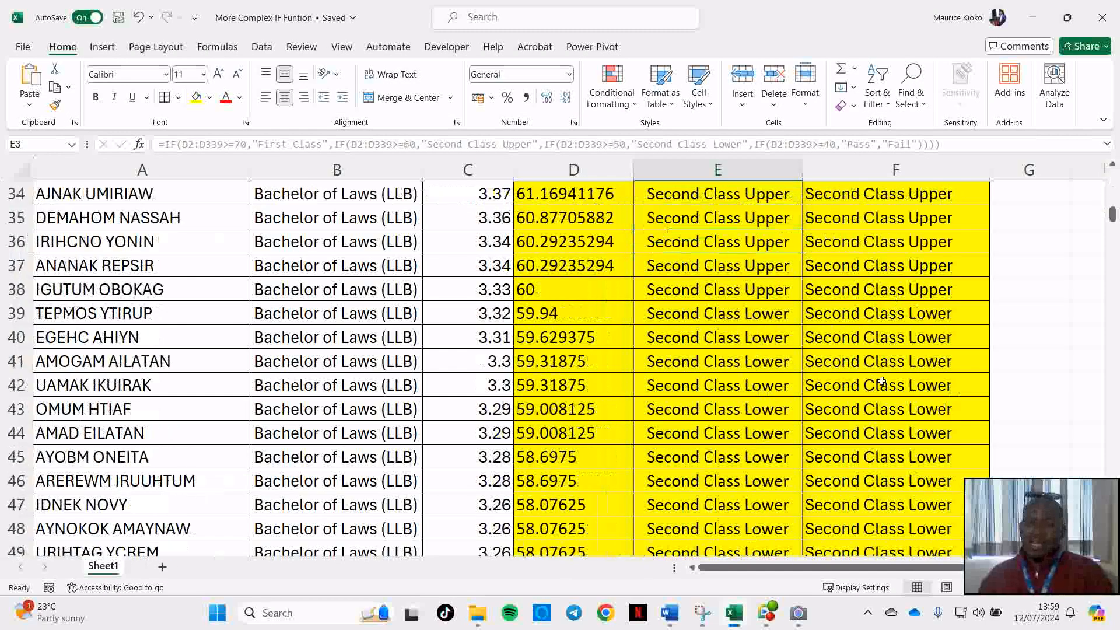
{"action": "scroll", "coordinate": [878, 386], "scroll_direction": "down", "scroll_amount": 16}
{"action": "scroll", "coordinate": [871, 367], "scroll_direction": "up", "scroll_amount": 3}
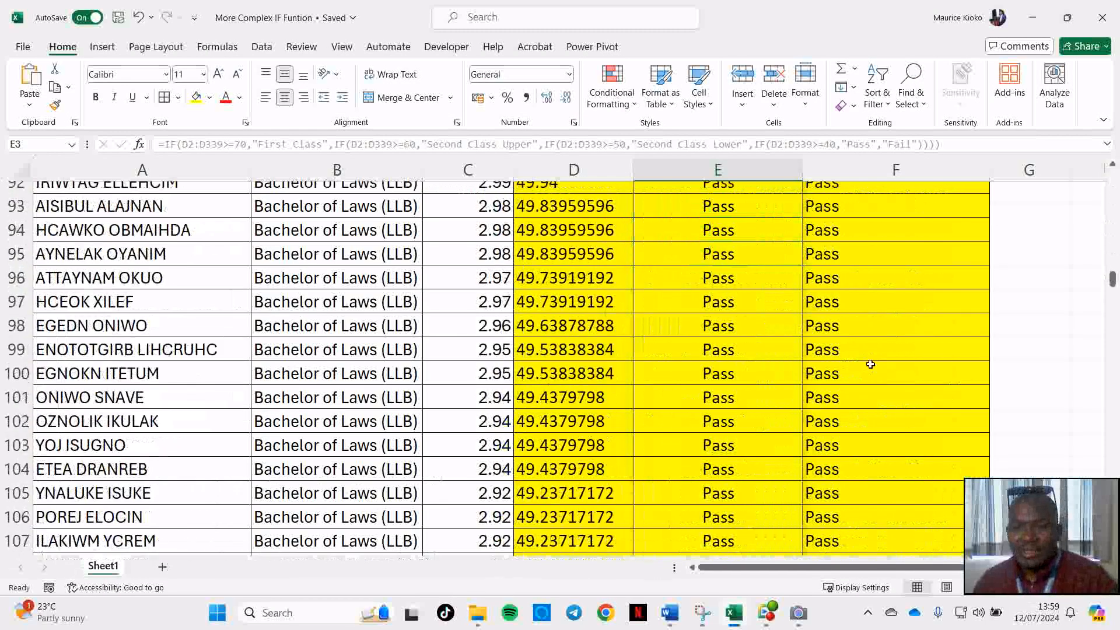
{"action": "scroll", "coordinate": [870, 364], "scroll_direction": "down", "scroll_amount": 20}
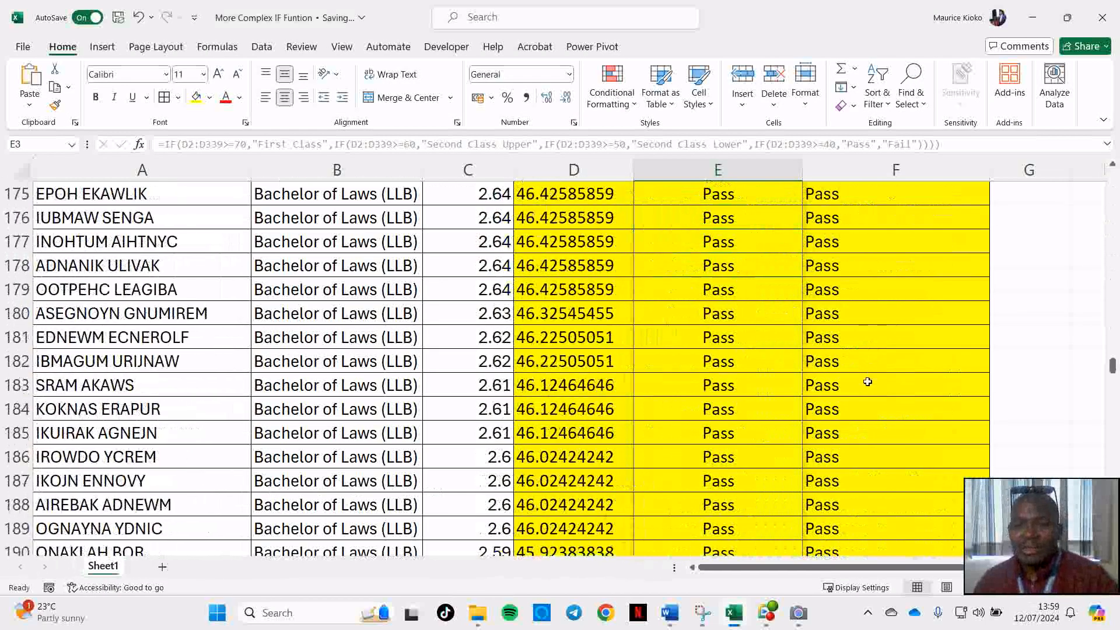
{"action": "scroll", "coordinate": [866, 378], "scroll_direction": "down", "scroll_amount": 6}
{"action": "left_click", "coordinate": [867, 339]}
{"action": "scroll", "coordinate": [867, 350], "scroll_direction": "down", "scroll_amount": 17}
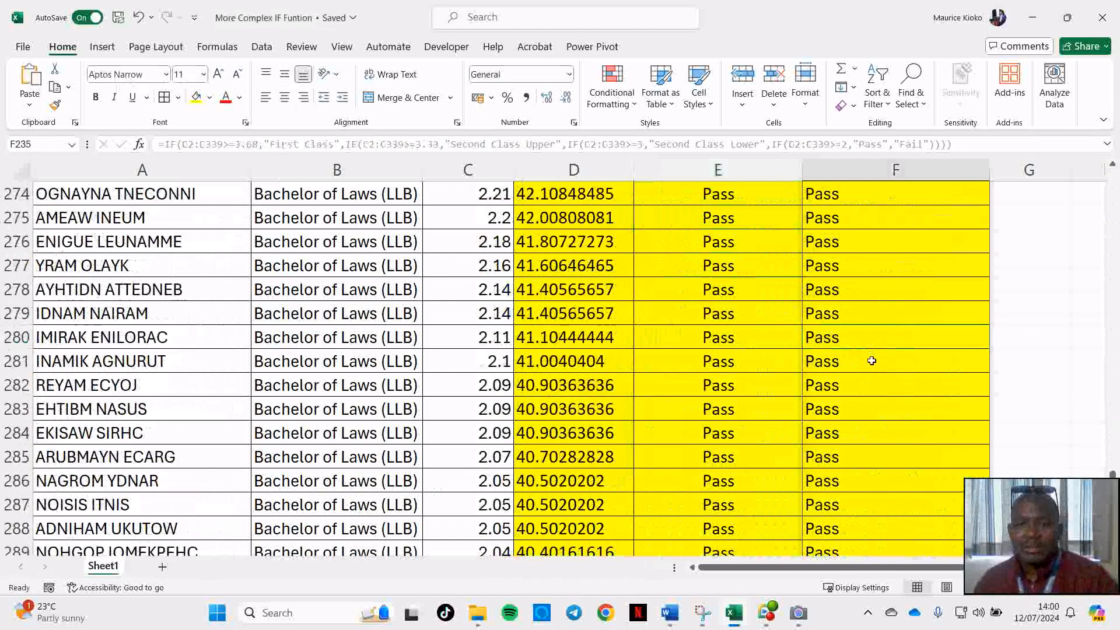
{"action": "scroll", "coordinate": [871, 363], "scroll_direction": "down", "scroll_amount": 4}
{"action": "scroll", "coordinate": [863, 388], "scroll_direction": "up", "scroll_amount": 2}
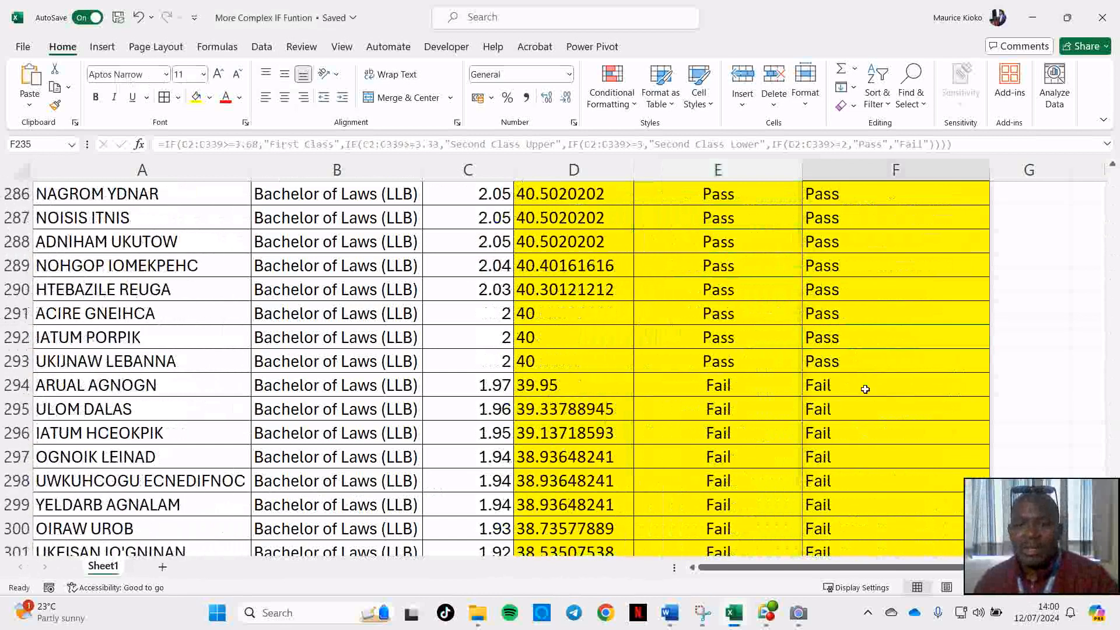
{"action": "scroll", "coordinate": [865, 388], "scroll_direction": "down", "scroll_amount": 20}
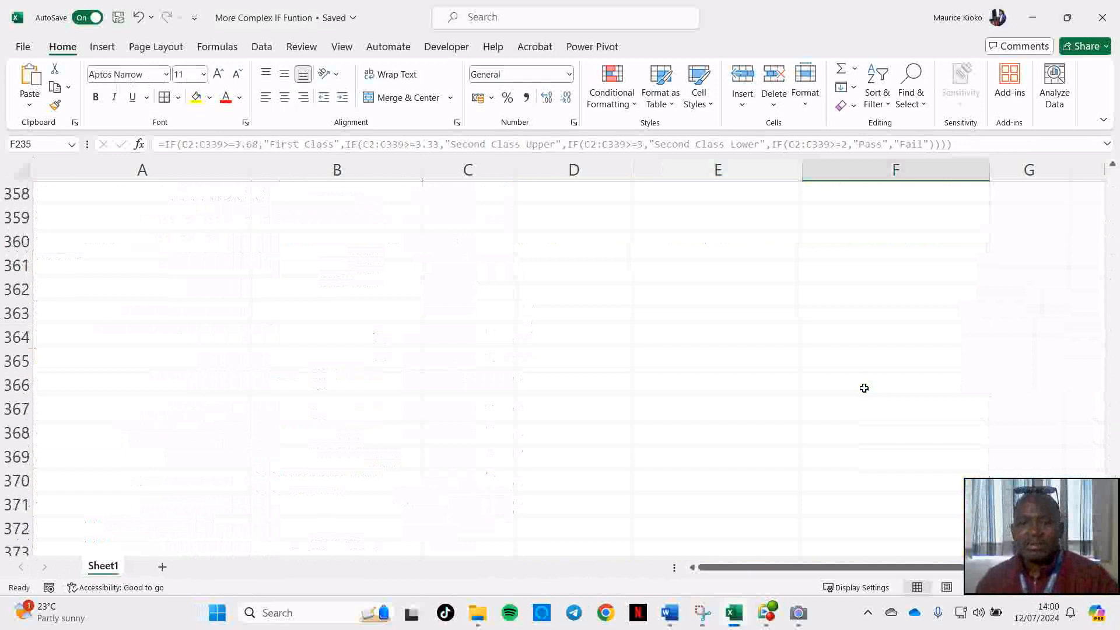
{"action": "scroll", "coordinate": [862, 392], "scroll_direction": "up", "scroll_amount": 11}
{"action": "scroll", "coordinate": [860, 399], "scroll_direction": "up", "scroll_amount": 10}
Check the GPA and percent bands in the Word classification table, then recheck both classification columns in the Excel sheet from the Fail rows upward.
{"action": "mouse_move", "coordinate": [668, 623]}
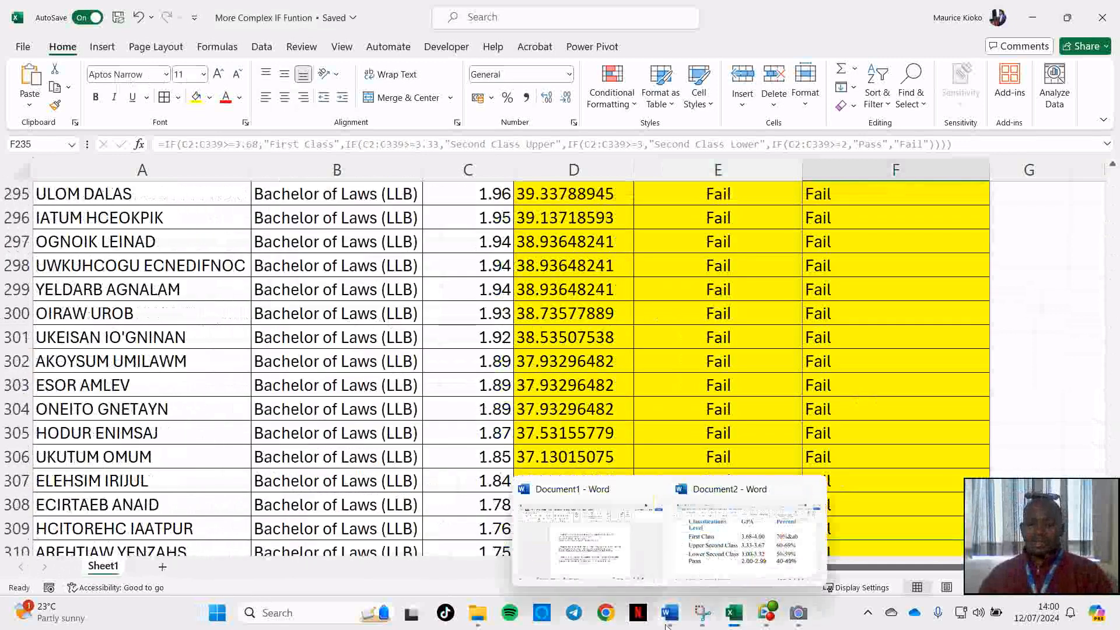
{"action": "left_click", "coordinate": [750, 548]}
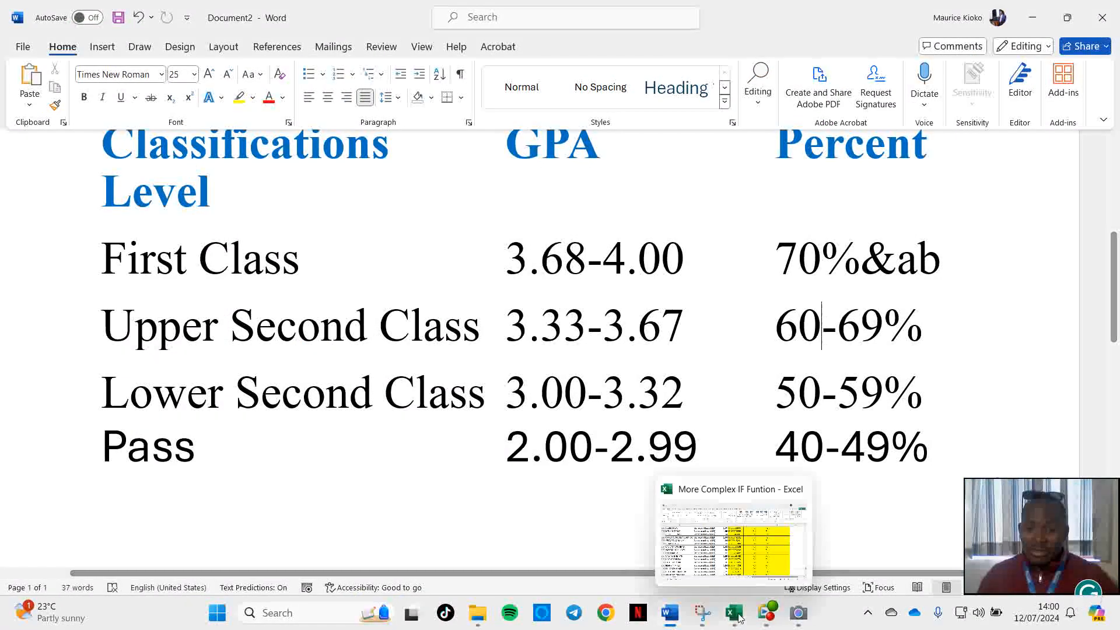
{"action": "left_click", "coordinate": [1044, 11]}
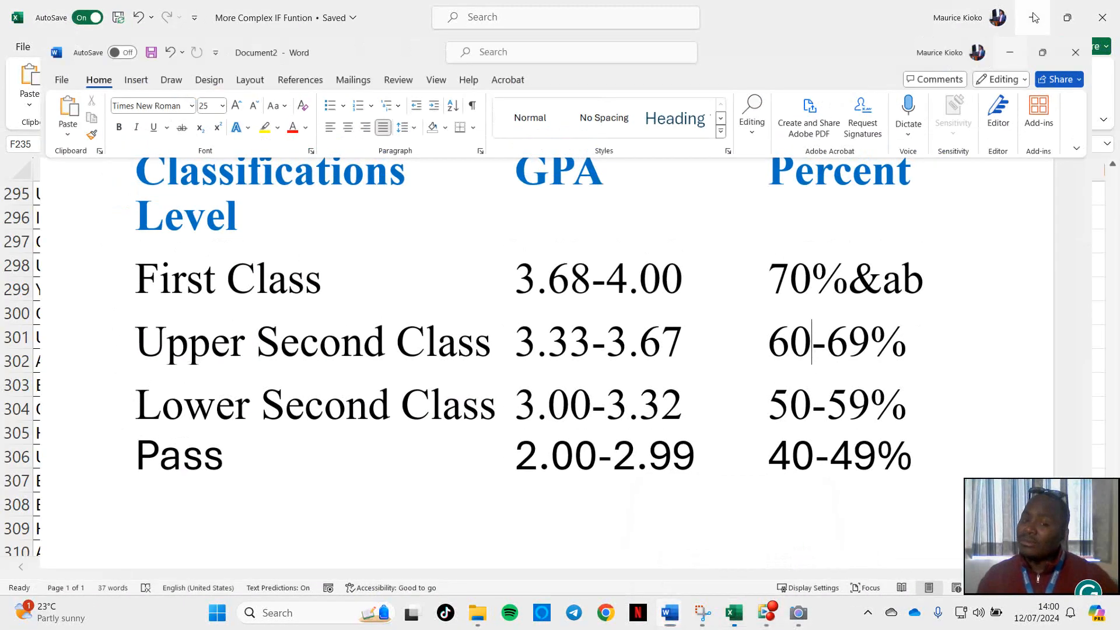
{"action": "scroll", "coordinate": [619, 385], "scroll_direction": "up", "scroll_amount": 9}
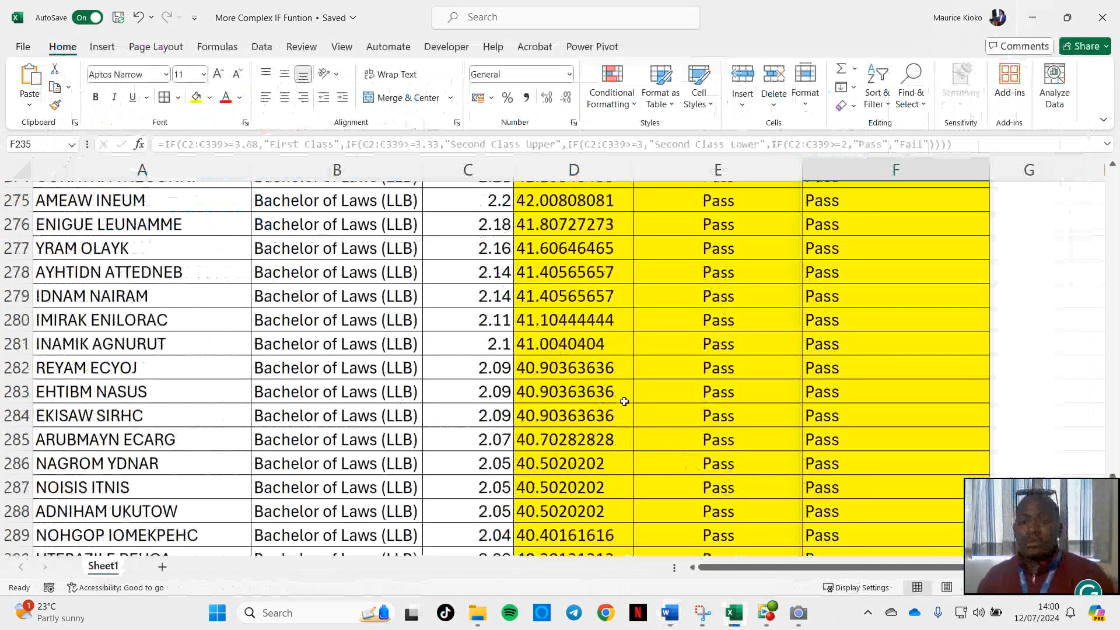
{"action": "scroll", "coordinate": [824, 328], "scroll_direction": "up", "scroll_amount": 14}
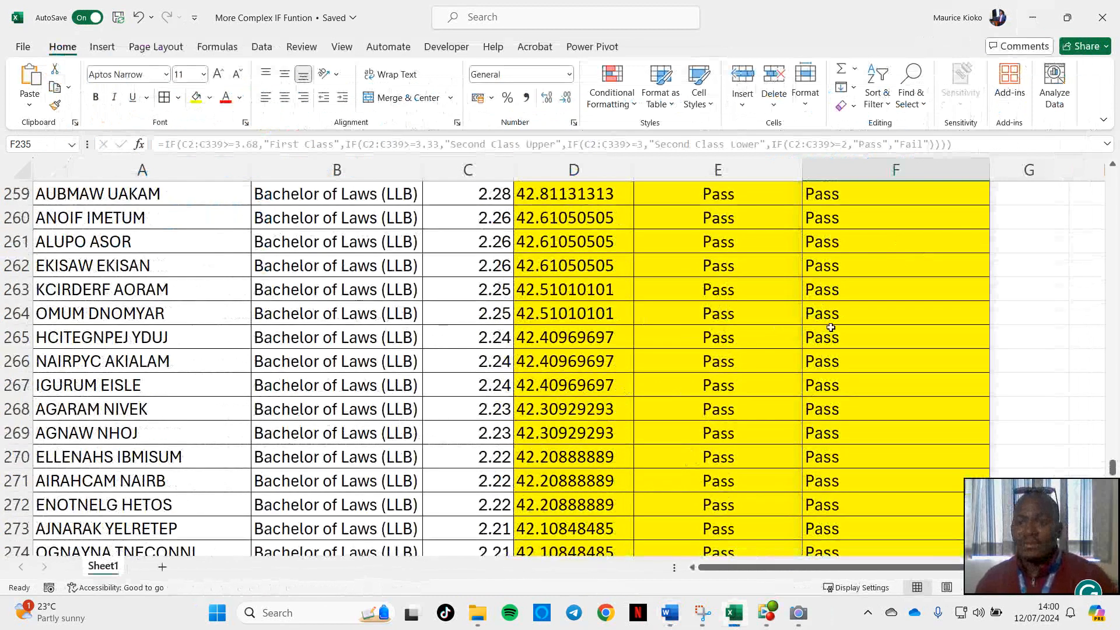
{"action": "scroll", "coordinate": [819, 350], "scroll_direction": "up", "scroll_amount": 20}
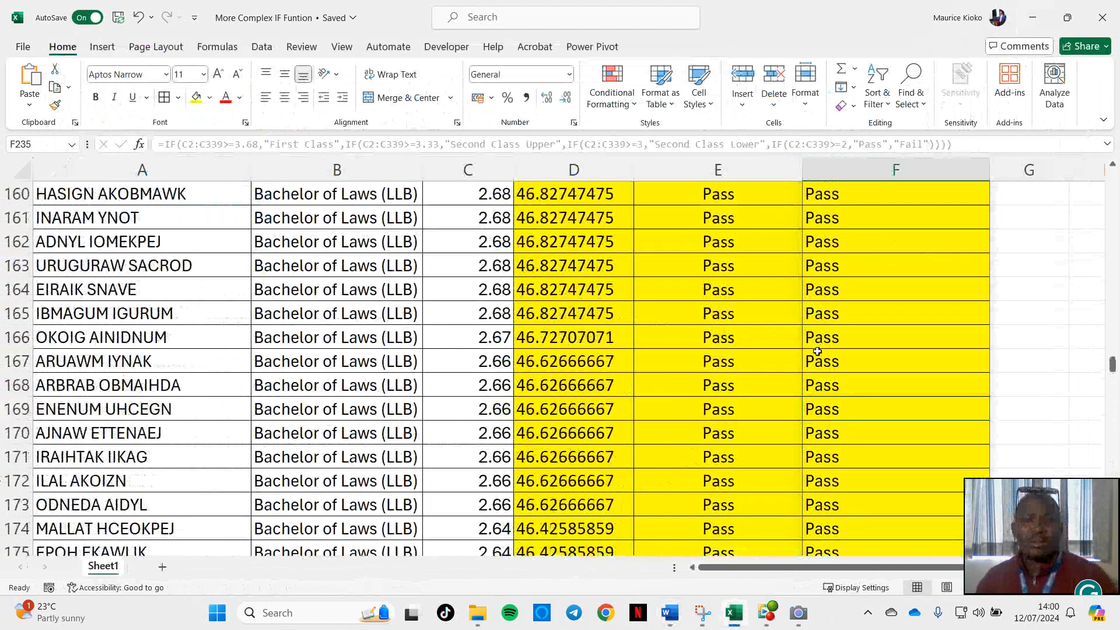
{"action": "scroll", "coordinate": [836, 360], "scroll_direction": "up", "scroll_amount": 20}
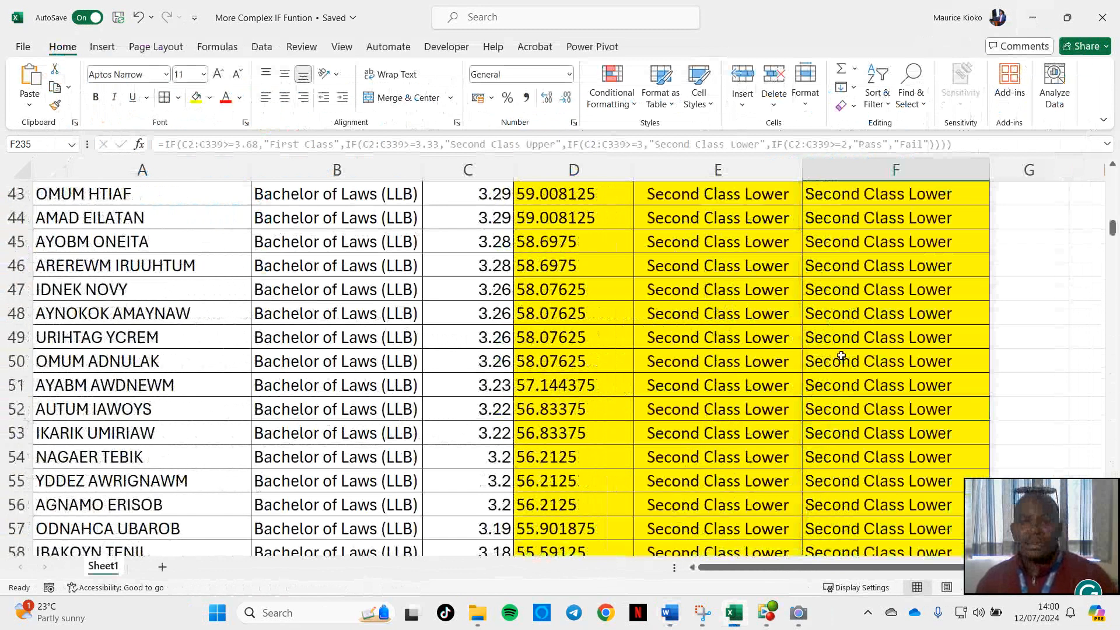